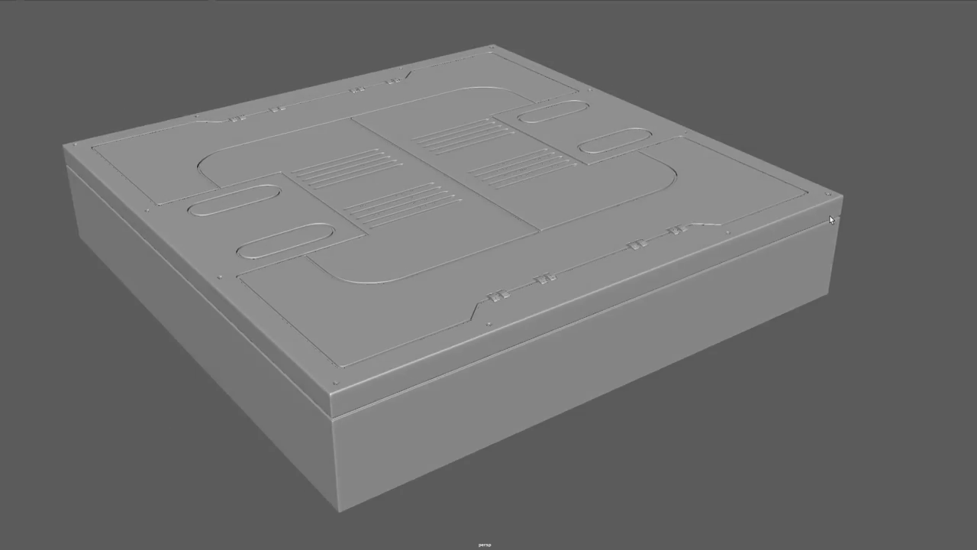
- Examine the smooth-shaded hard-surface panel from several angles, looking at its grooves, vent slots, clips and bolt holes
alt+middle_drag(827, 223, 772, 238)
alt+drag(771, 238, 817, 311)
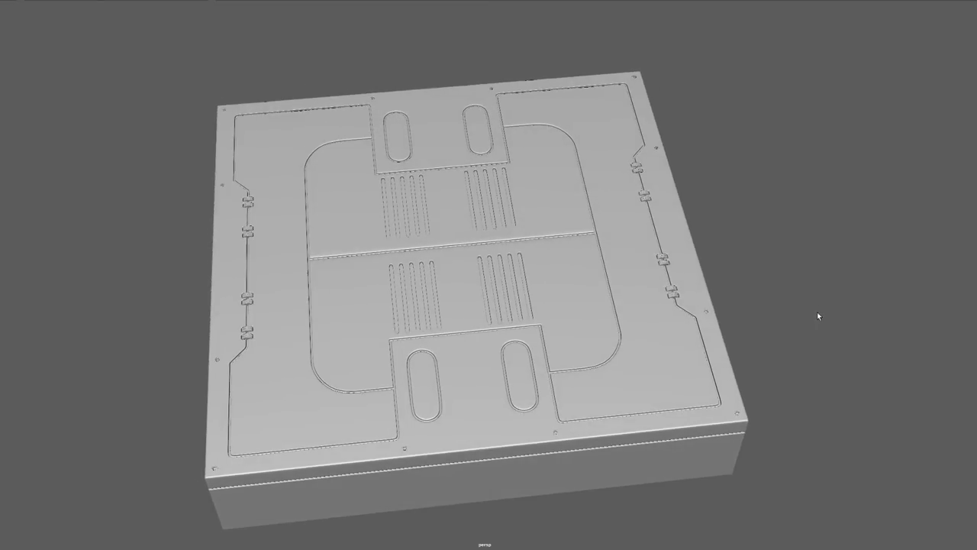
alt+middle_drag(787, 310, 814, 288)
scroll(772, 285, up, 3)
alt+middle_drag(615, 292, 617, 289)
scroll(617, 288, up, 6)
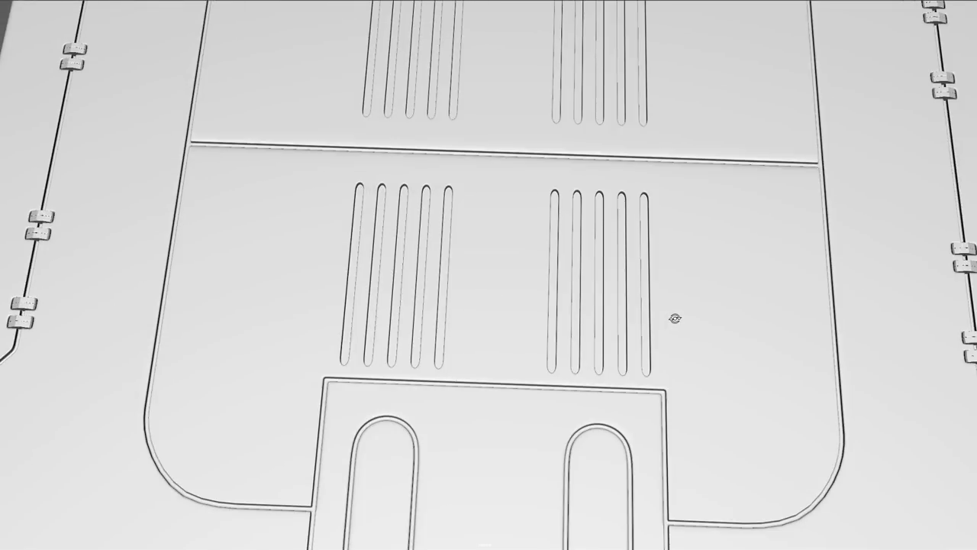
alt+middle_drag(675, 319, 633, 463)
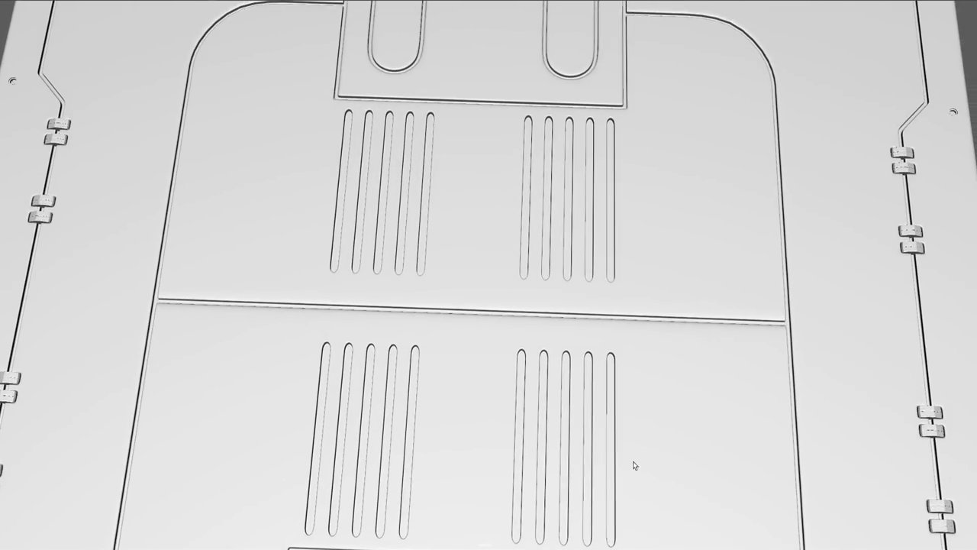
alt+middle_drag(557, 266, 554, 451)
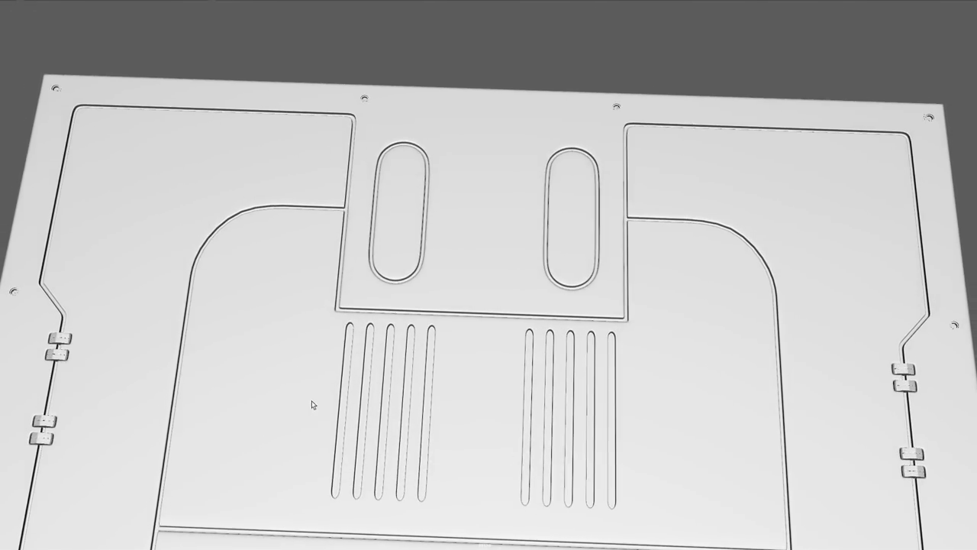
scroll(382, 404, down, 2)
alt+middle_drag(386, 419, 405, 266)
scroll(371, 269, down, 4)
alt+drag(368, 298, 448, 346)
scroll(451, 348, up, 3)
alt+middle_drag(475, 356, 409, 216)
scroll(409, 216, up, 3)
alt+drag(412, 232, 425, 210)
alt+drag(416, 167, 363, 232)
scroll(402, 238, down, 3)
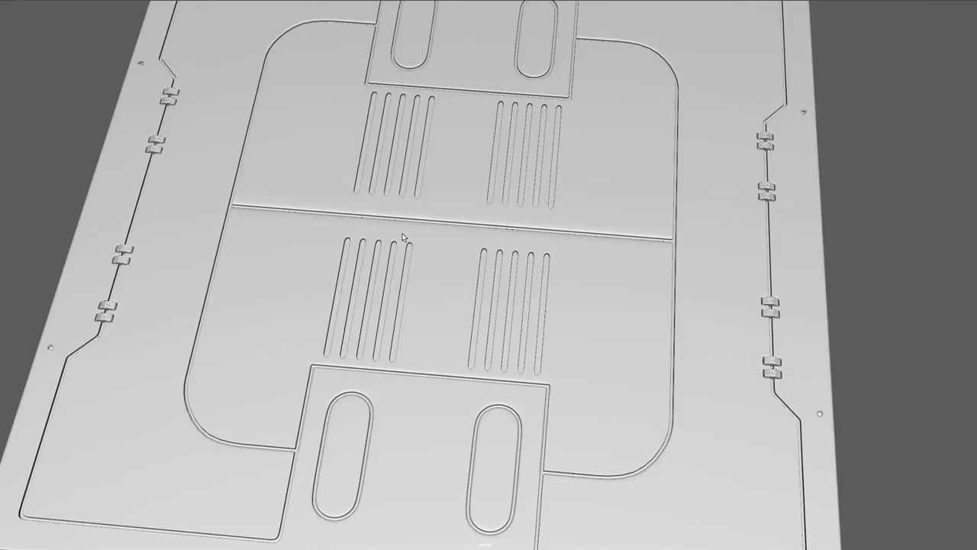
alt+right_drag(393, 242, 242, 239)
alt+drag(519, 305, 375, 333)
scroll(375, 334, up, 5)
alt+drag(552, 313, 564, 296)
alt+right_drag(588, 279, 385, 279)
alt+drag(386, 279, 481, 299)
alt+middle_drag(481, 299, 514, 240)
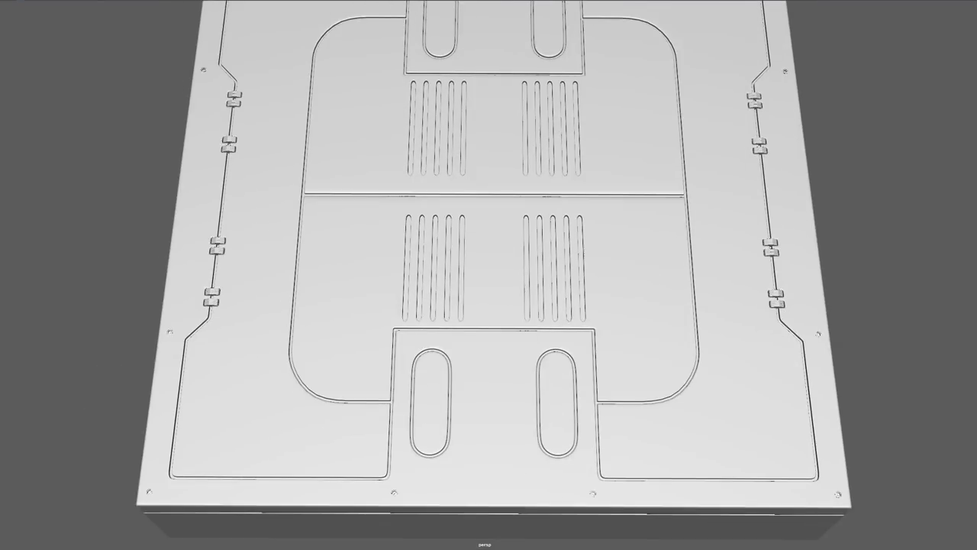
- Show the wireframe over the shaded panel and examine the topology around its grooves, slots and corners
key(alt+5)
alt+right_drag(359, 482, 425, 483)
mouse_move(422, 512)
alt+middle_down()
mouse_move(420, 447)
mouse_move(394, 342)
alt+middle_up()
alt+right_drag(394, 342, 377, 338)
alt+drag(377, 338, 430, 283)
alt+right_drag(430, 284, 308, 300)
alt+drag(307, 301, 356, 333)
alt+right_drag(355, 334, 461, 413)
scroll(466, 414, down, 5)
alt+drag(473, 420, 312, 347)
scroll(316, 346, up, 1)
alt+middle_drag(314, 229, 354, 366)
alt+right_drag(353, 366, 498, 350)
alt+drag(498, 347, 500, 352)
alt+drag(603, 338, 386, 215)
alt+middle_drag(386, 215, 370, 115)
alt+drag(328, 229, 367, 231)
alt+right_drag(306, 336, 392, 351)
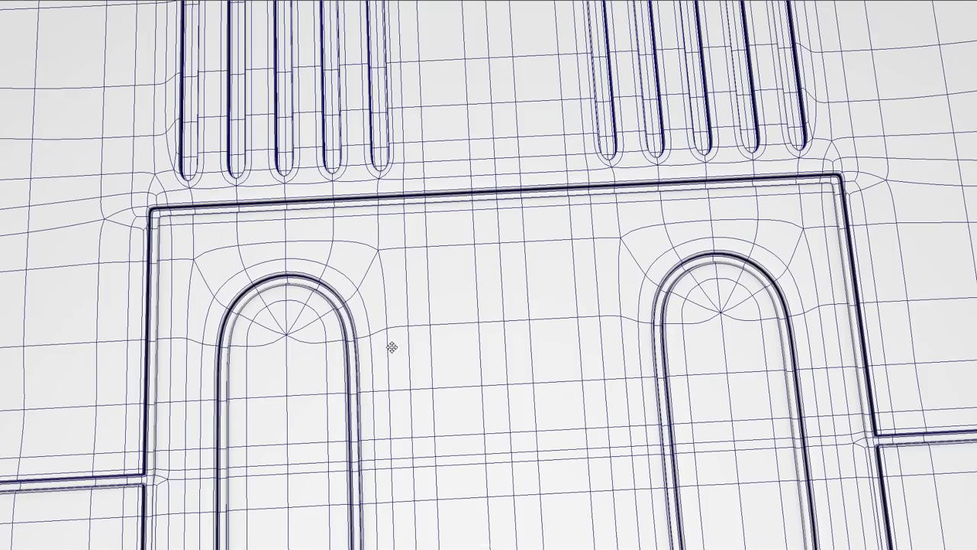
alt+middle_drag(393, 350, 424, 265)
alt+middle_drag(415, 359, 408, 343)
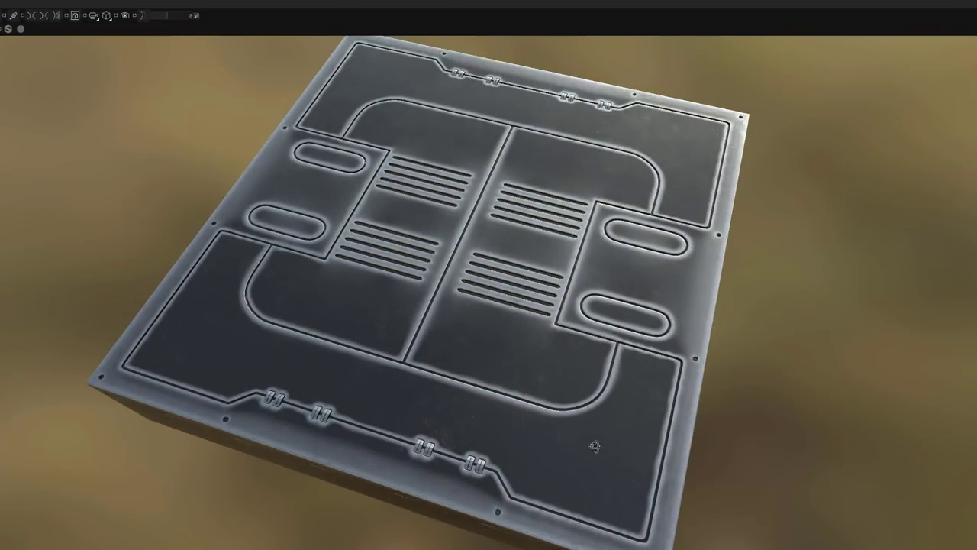
- Examine the textured version of the panel from several angles and under rotated environment lighting, studying the edge wear around the grooves
alt+drag(596, 446, 616, 436)
alt+right_drag(616, 436, 527, 443)
mouse_move(527, 443)
alt+mouse_down()
mouse_move(492, 451)
mouse_move(522, 446)
alt+mouse_up()
alt+middle_drag(523, 446, 580, 443)
alt+right_drag(588, 442, 938, 331)
shift+right_drag(565, 363, 687, 313)
alt+middle_drag(645, 370, 556, 495)
alt+middle_drag(600, 324, 589, 359)
alt+right_drag(589, 359, 451, 369)
alt+drag(451, 369, 438, 362)
alt+right_drag(389, 439, 309, 457)
alt+middle_drag(576, 508, 519, 430)
alt+drag(519, 430, 459, 383)
alt+middle_drag(459, 383, 446, 327)
alt+drag(651, 489, 634, 408)
alt+middle_drag(635, 408, 585, 331)
shift+right_drag(718, 355, 607, 368)
alt+drag(607, 368, 617, 445)
alt+middle_drag(912, 376, 916, 410)
alt+right_drag(916, 411, 827, 443)
alt+drag(827, 443, 847, 419)
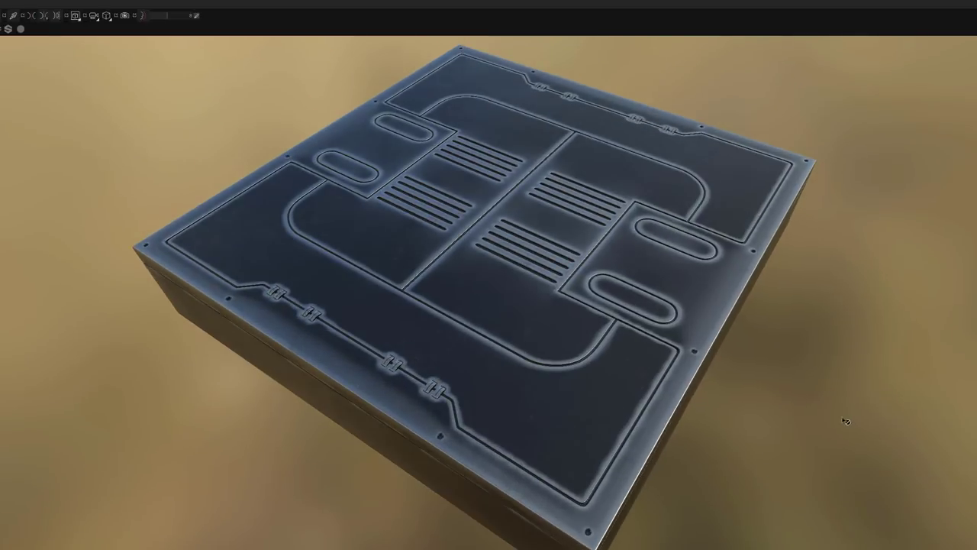
alt+right_drag(847, 420, 615, 475)
alt+right_drag(966, 374, 801, 430)
alt+drag(829, 419, 853, 448)
alt+middle_drag(891, 417, 888, 431)
alt+right_drag(851, 429, 749, 439)
alt+drag(749, 439, 759, 429)
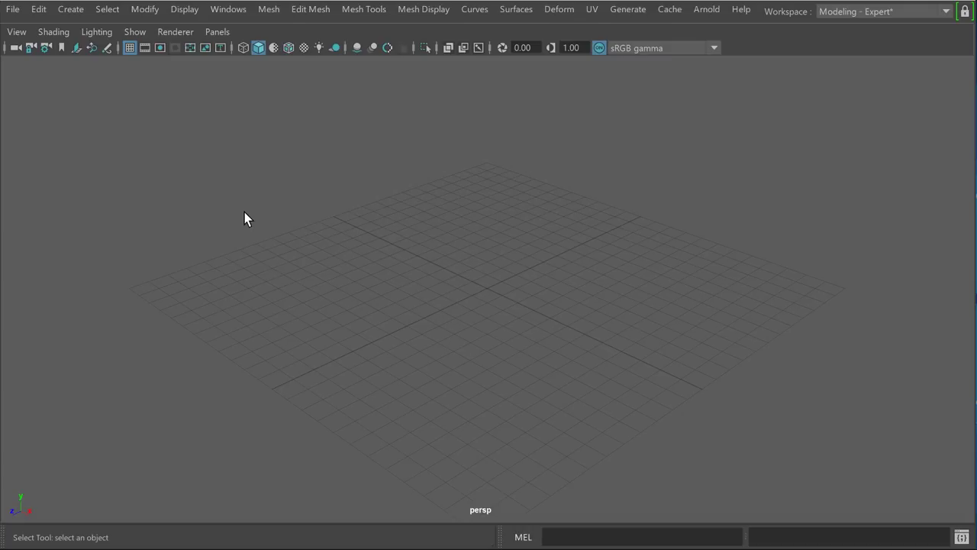
- Create a polygon plane and scale it uniformly to about 10.238
click(62, 15)
mouse_move(115, 66)
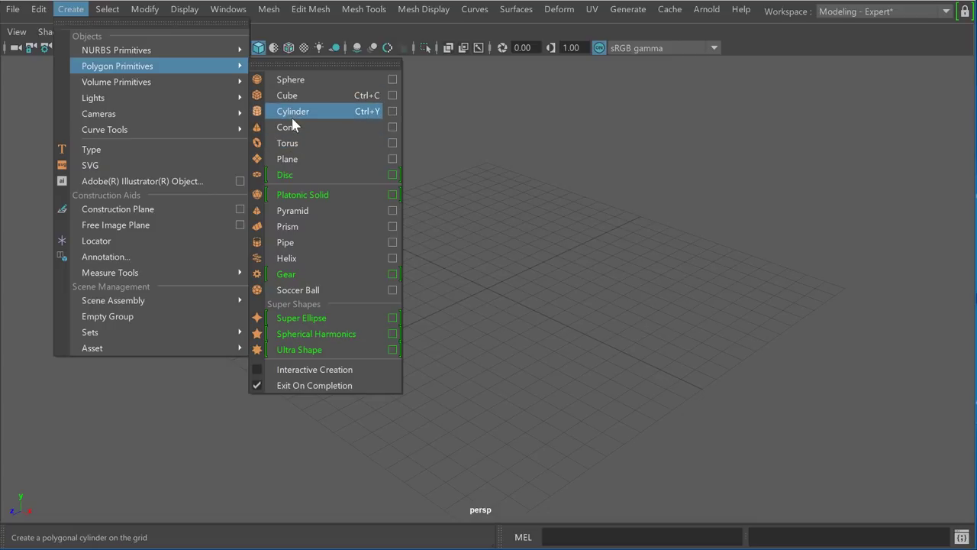
click(297, 159)
scroll(527, 312, up, 3)
key(r)
drag(488, 287, 832, 226)
drag(974, 218, 764, 252)
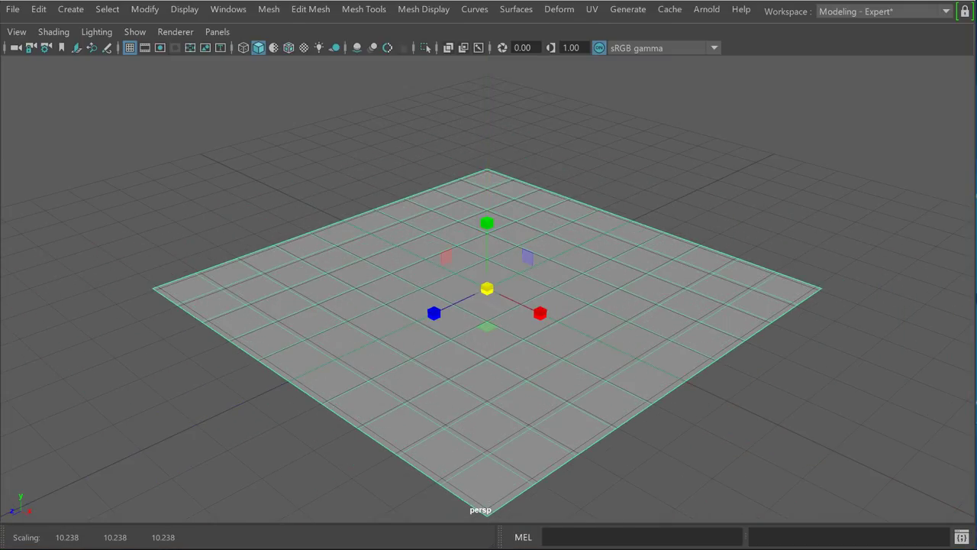
click(606, 185)
click(538, 250)
- Turn on wireframe on shaded display in the viewport and reselect the plane
click(54, 31)
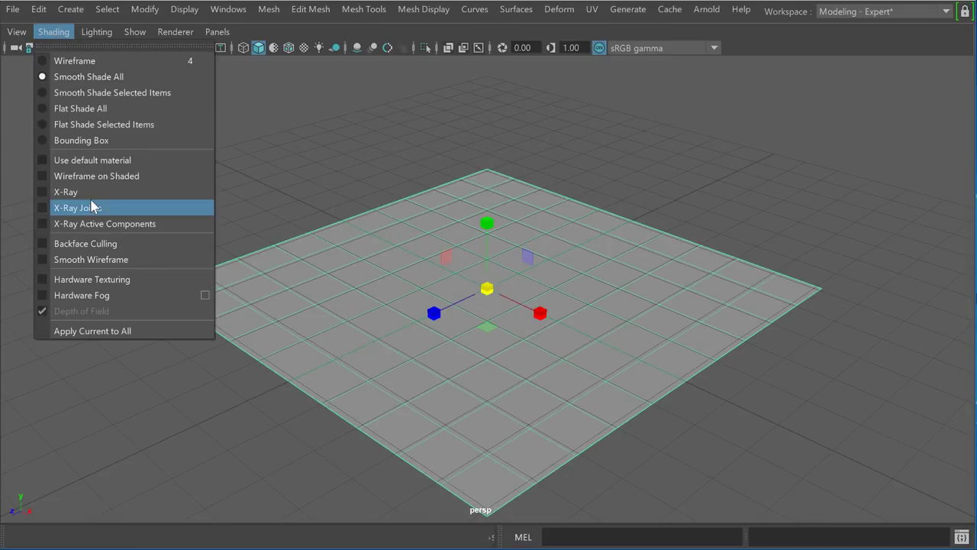
click(76, 176)
click(809, 140)
click(628, 298)
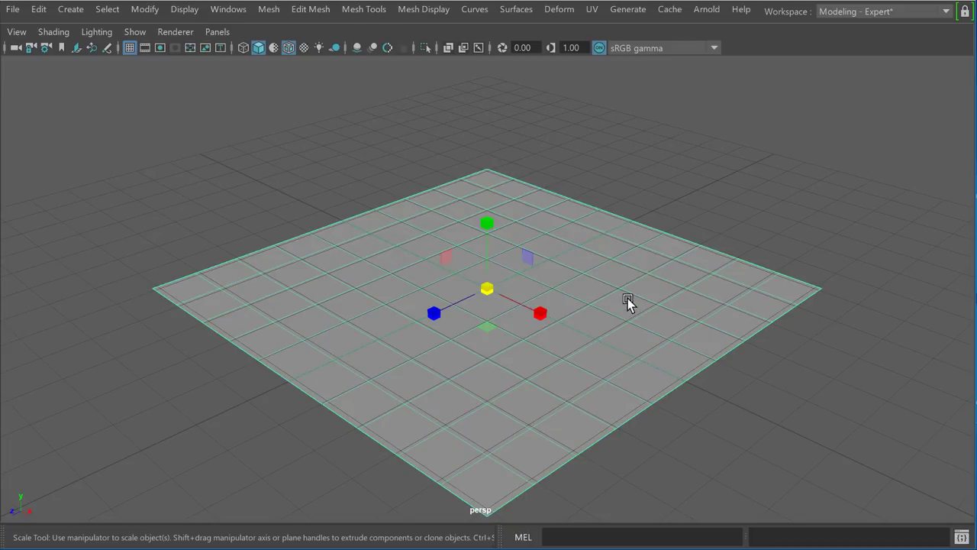
- Delete one inner face of the plane to open a square hole in the mesh
key(q)
key(F11)
click(601, 294)
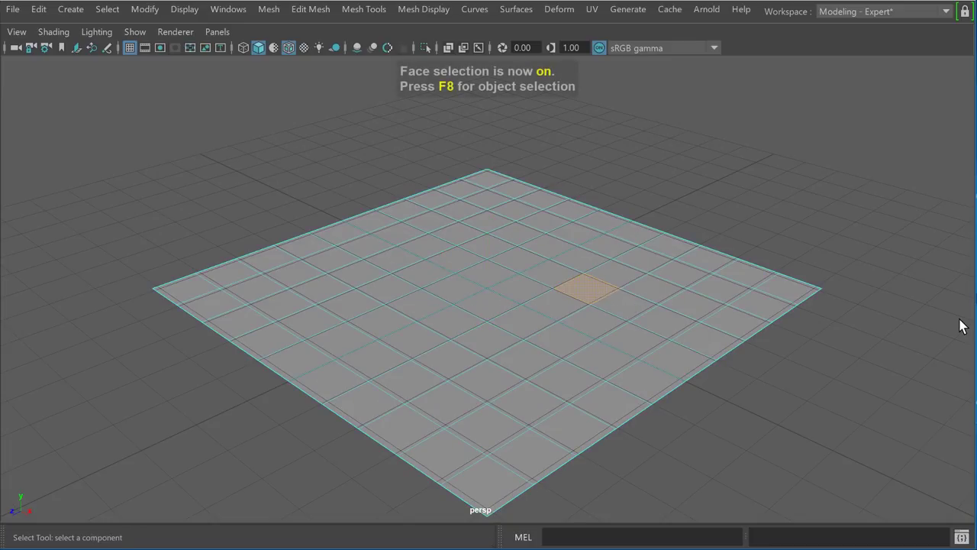
key(Delete)
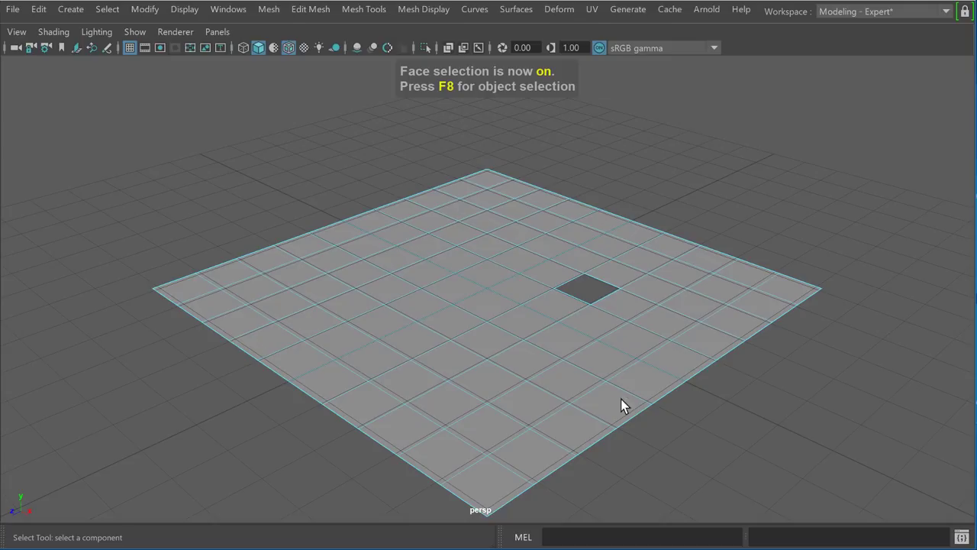
- Hide the viewport grid and inspect the border edges around the square hole up close
click(135, 32)
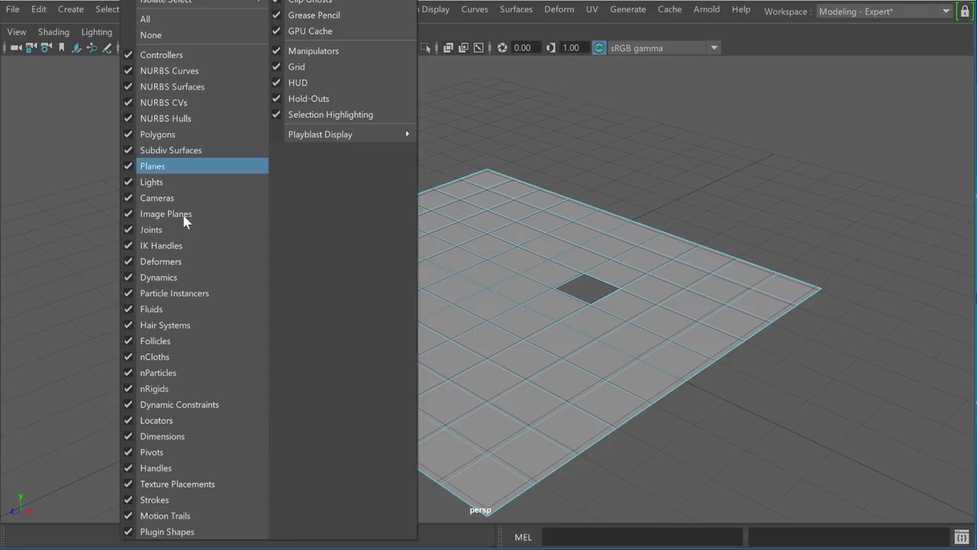
click(298, 83)
click(538, 242)
alt+drag(538, 242, 572, 275)
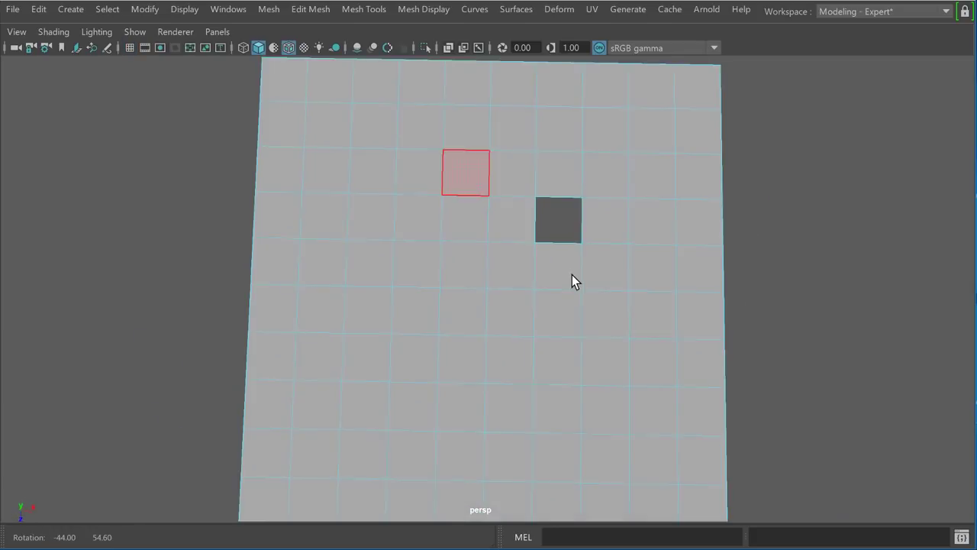
scroll(572, 275, up, 8)
alt+middle_drag(676, 231, 596, 317)
alt+drag(654, 259, 650, 252)
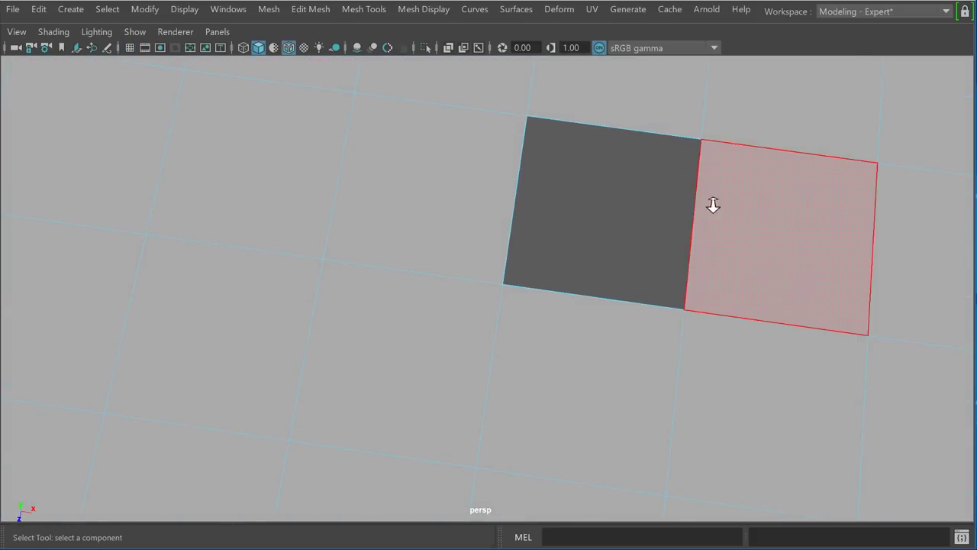
scroll(578, 244, down, 8)
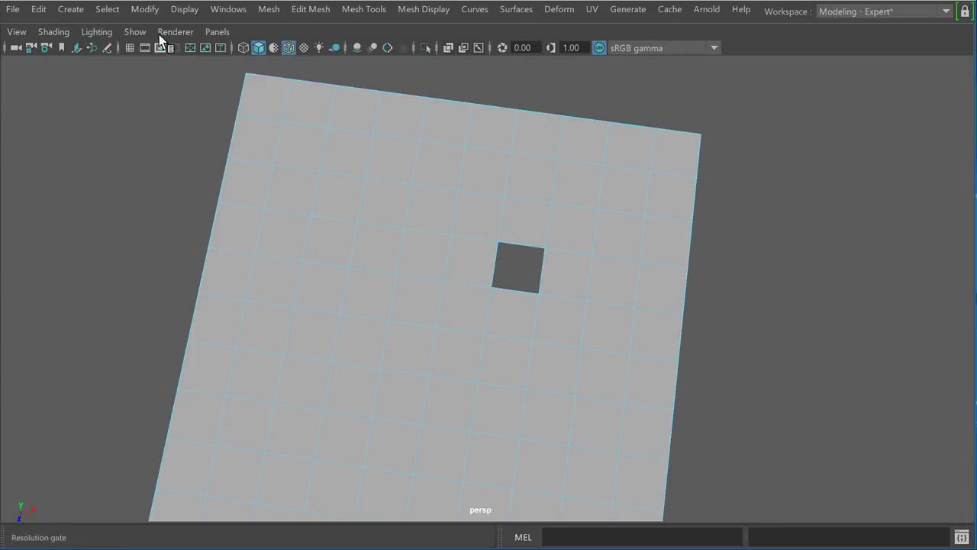
- Review the border edge highlight and edge width in the polygon display preferences, and save the preferences
click(145, 11)
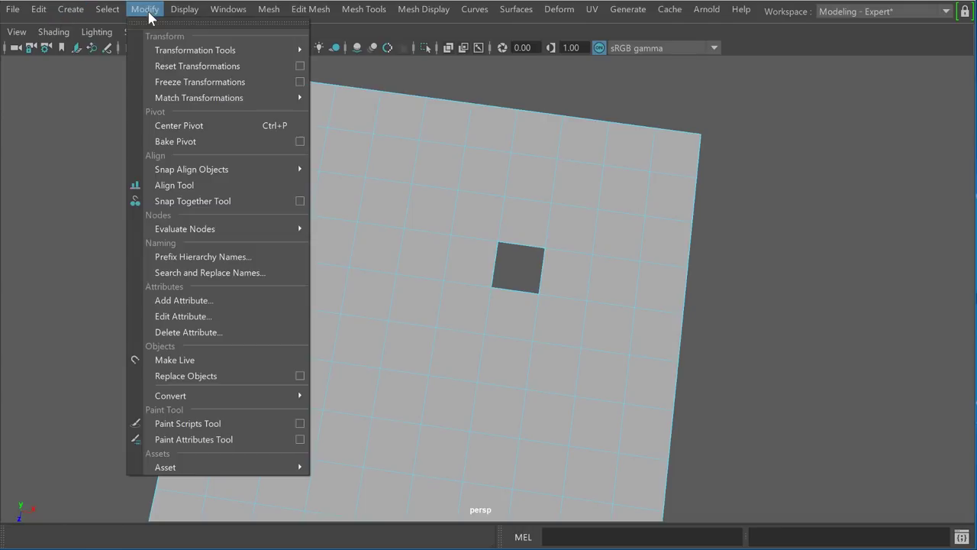
mouse_move(226, 16)
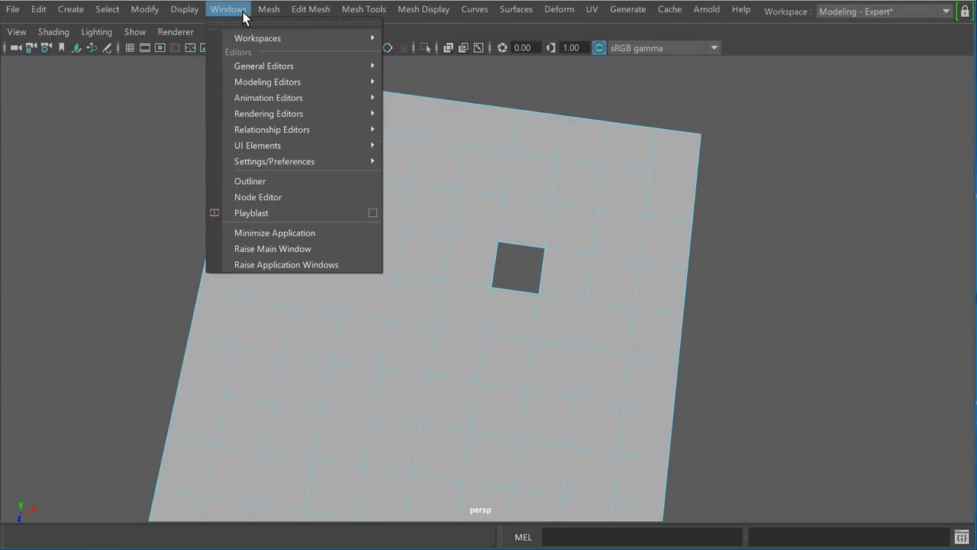
mouse_move(248, 162)
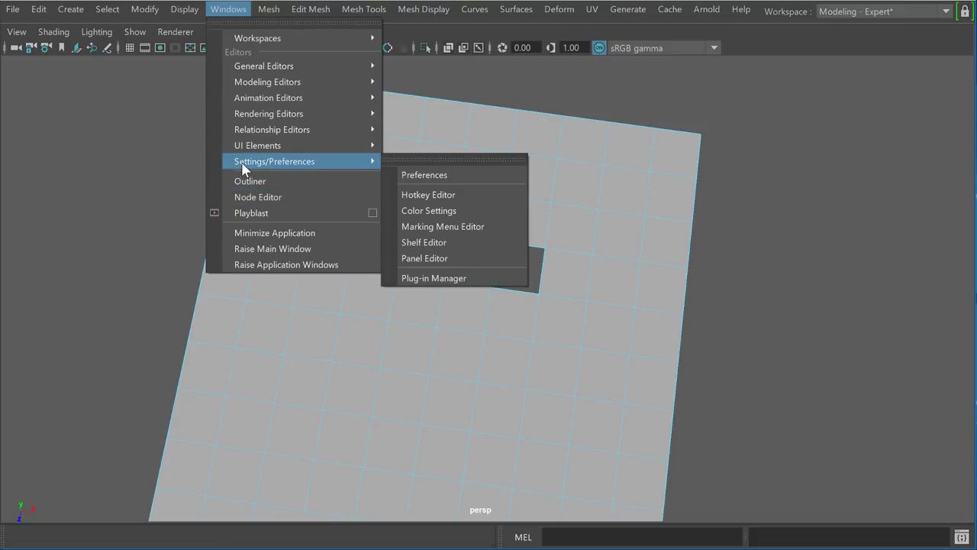
click(446, 174)
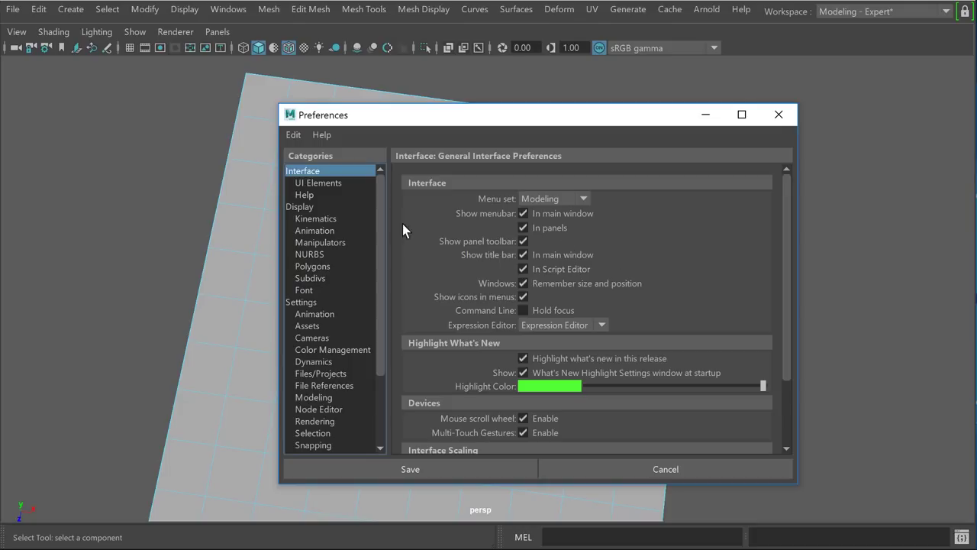
click(325, 267)
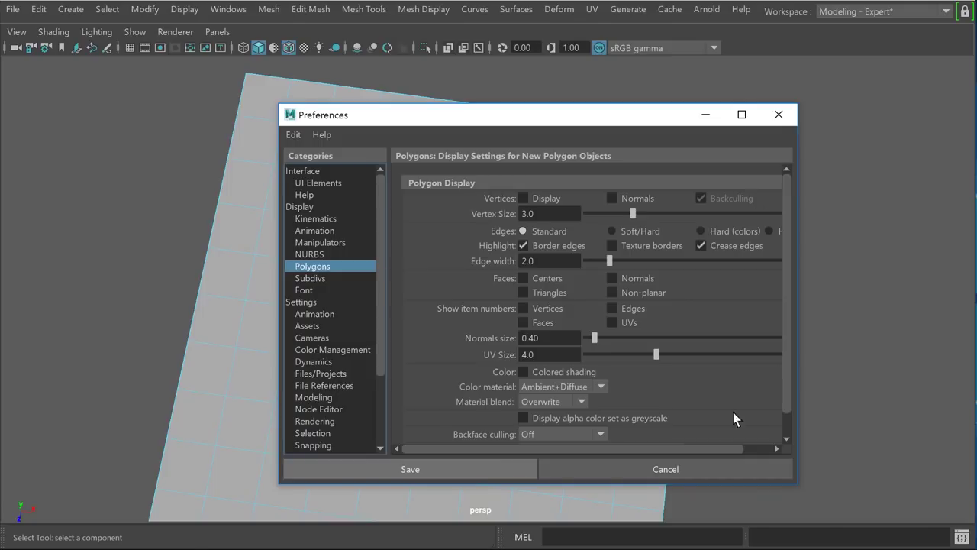
click(476, 467)
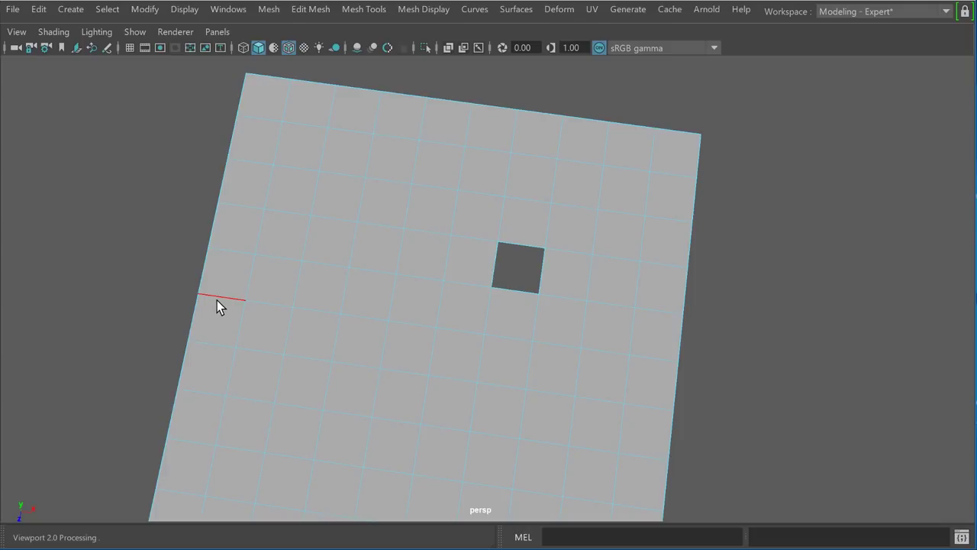
- Detach the plane along an L-shaped path of edges that cuts off a corner block of four by five faces
click(217, 301)
shift+double_click(373, 321)
shift+double_click(209, 295)
shift+click(420, 114)
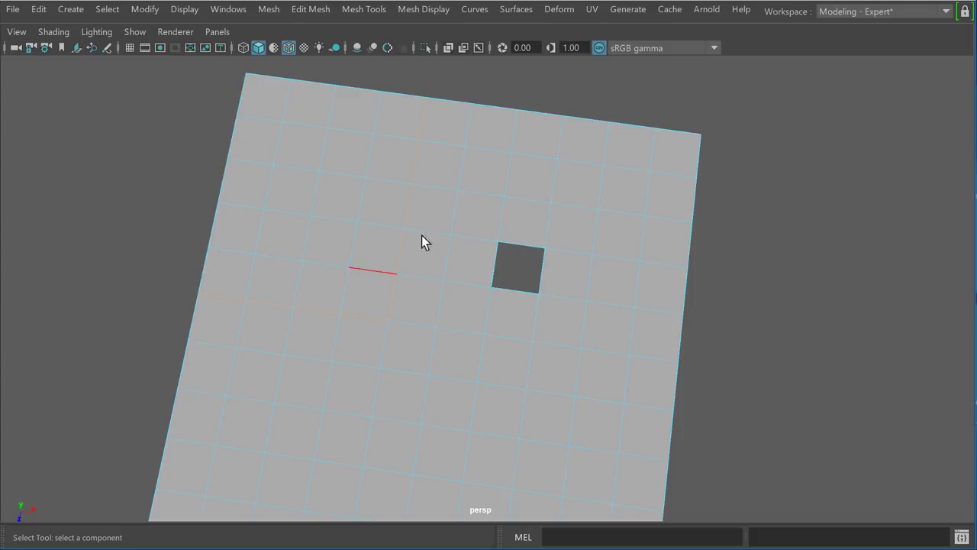
shift+click(411, 212)
shift+right_drag(411, 205, 383, 445)
click(749, 214)
- Move the vertex at the inner corner of the detached edges inward to test the split, and undo the move
scroll(310, 350, up, 3)
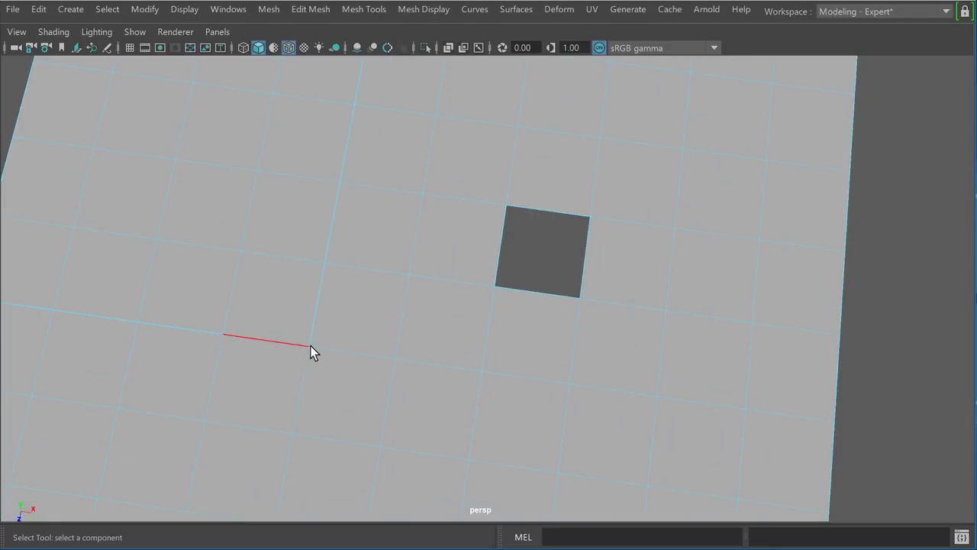
key(F9)
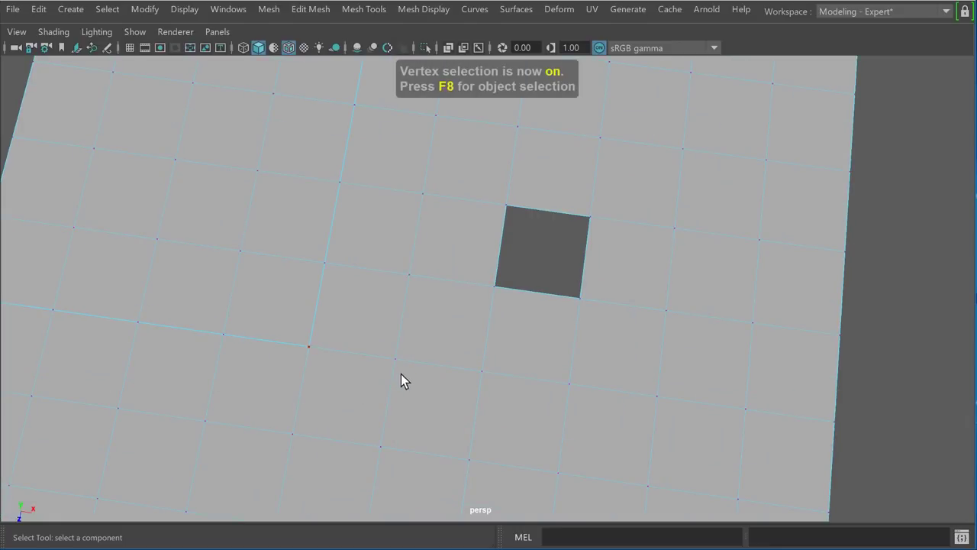
key(w)
click(308, 345)
drag(307, 351, 264, 316)
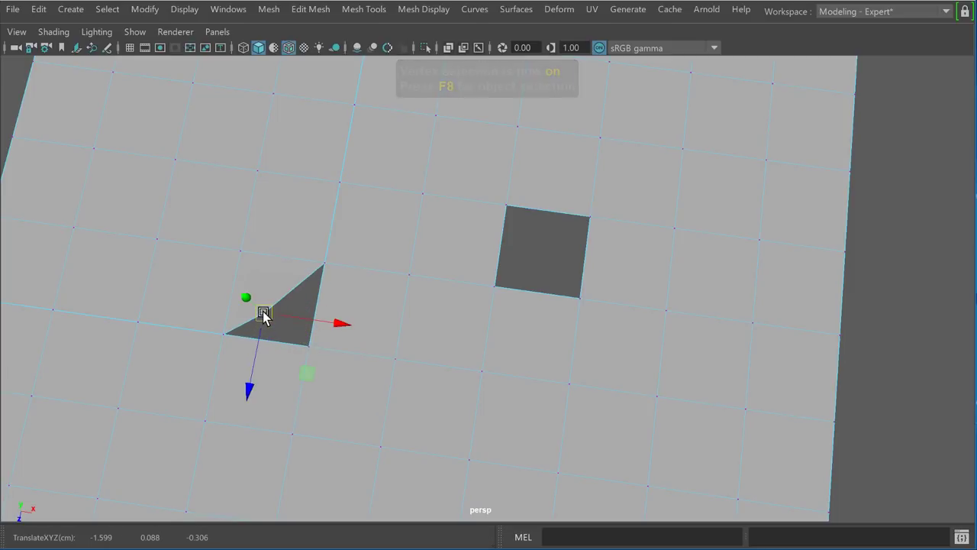
key(ctrl+z)
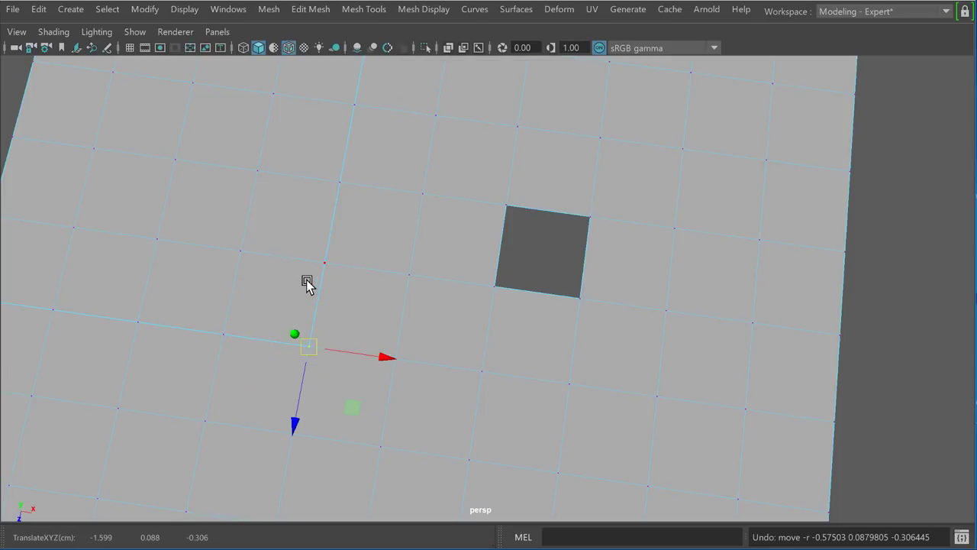
- Check the detached corner in wireframe and shaded display, and select the whole detached block of faces for moving
key(q)
key(4)
click(306, 282)
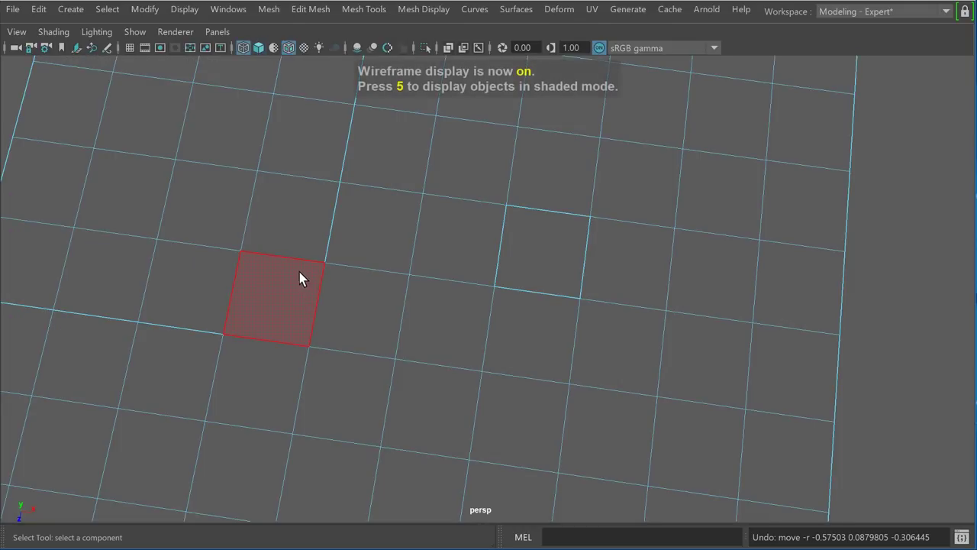
key(5)
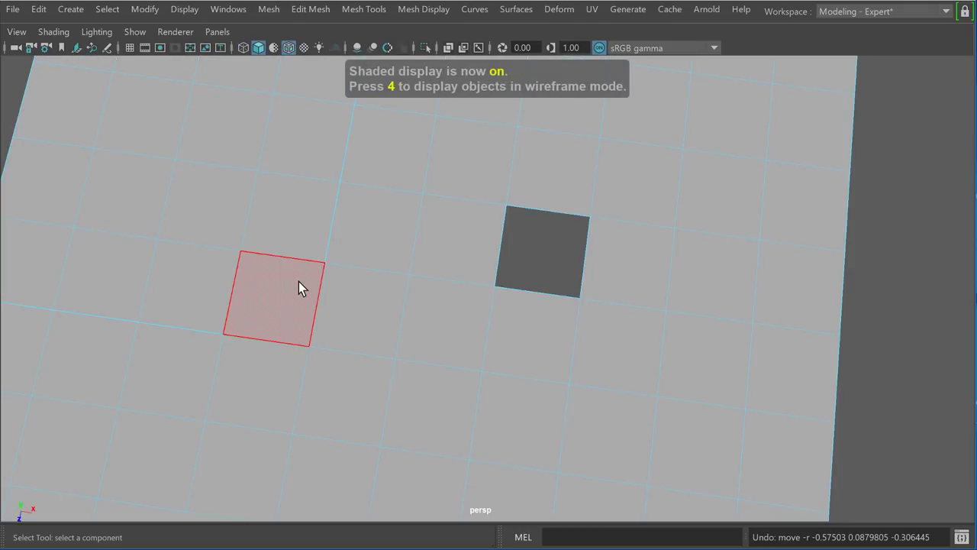
scroll(285, 320, down, 10)
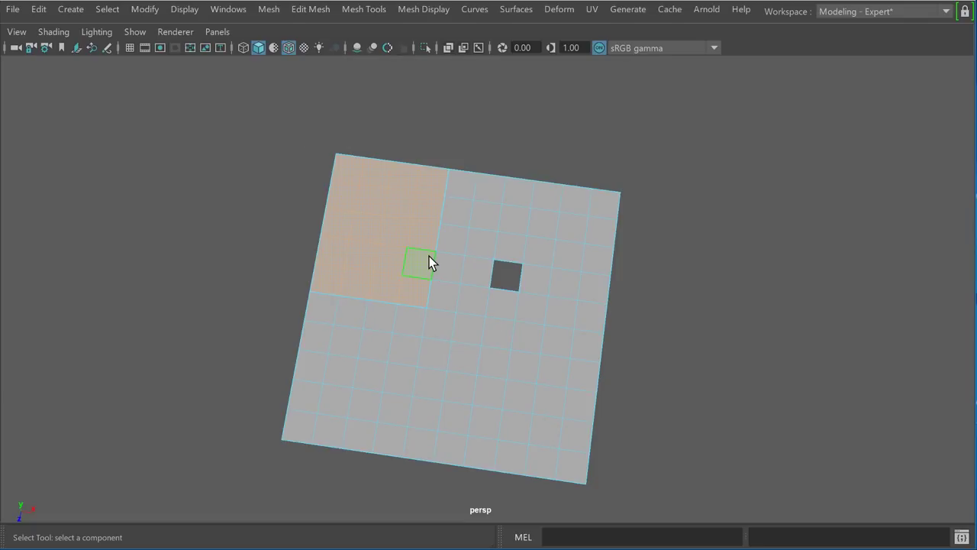
key(w)
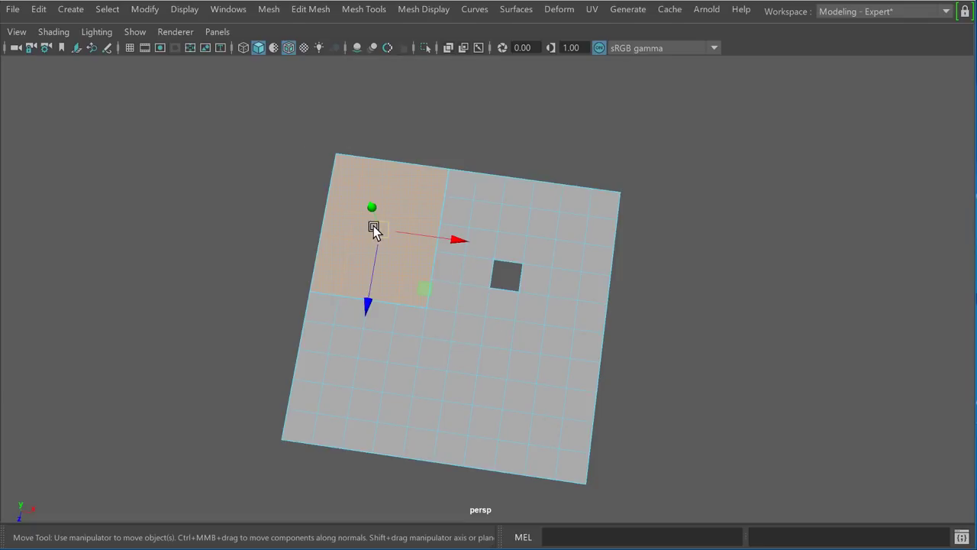
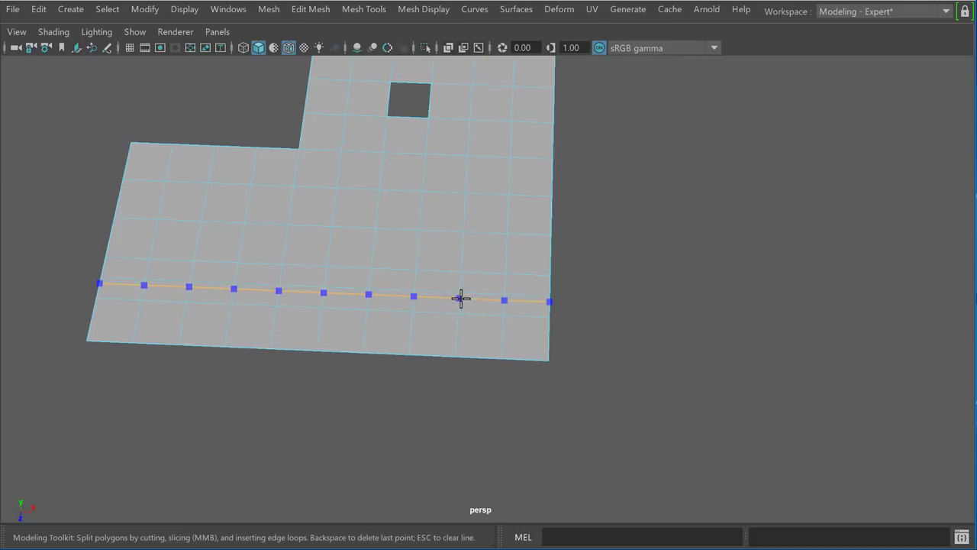
- Insert two edge loops with Multi-Cut: one crosswise through the second row from the near border, one lengthwise through the second outer column
ctrl+click(459, 292)
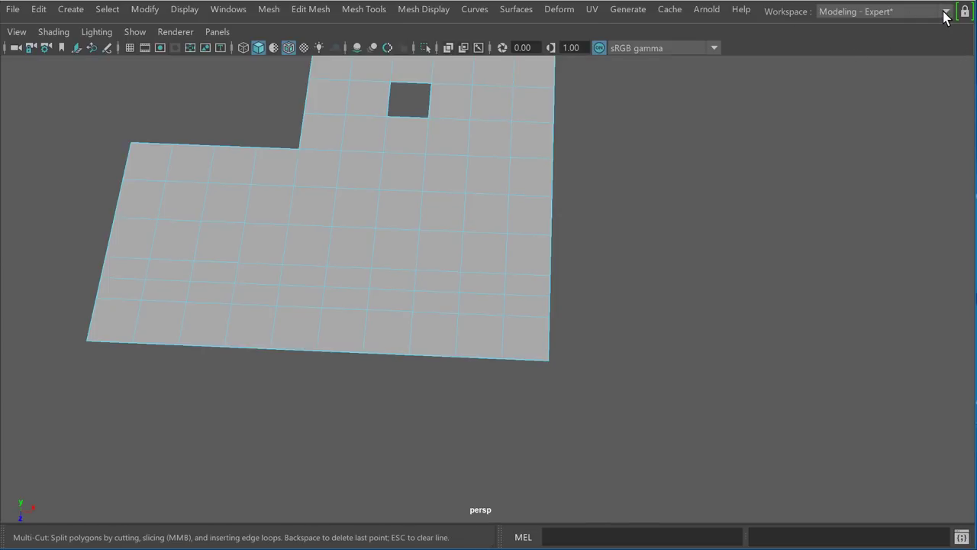
scroll(487, 333, up, 4)
scroll(500, 248, down, 4)
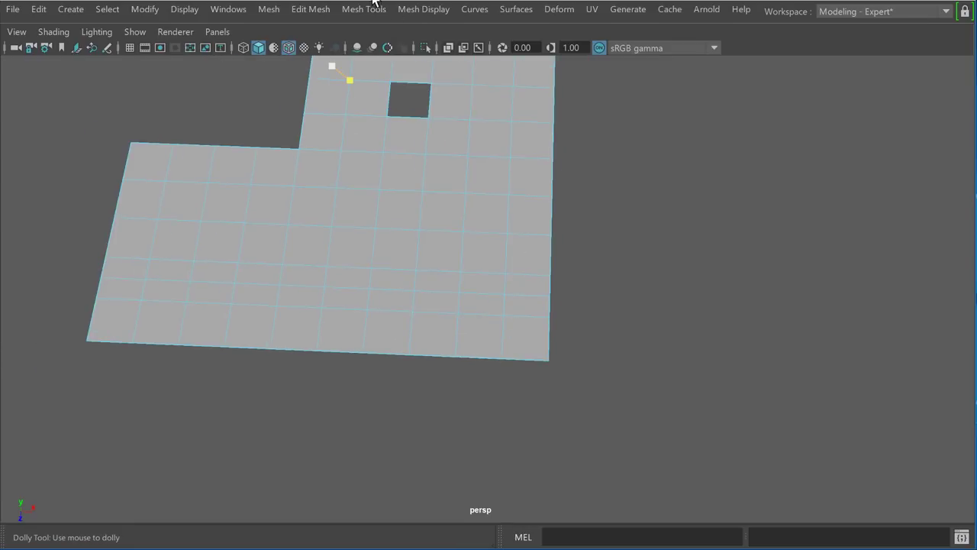
alt+drag(547, 251, 551, 259)
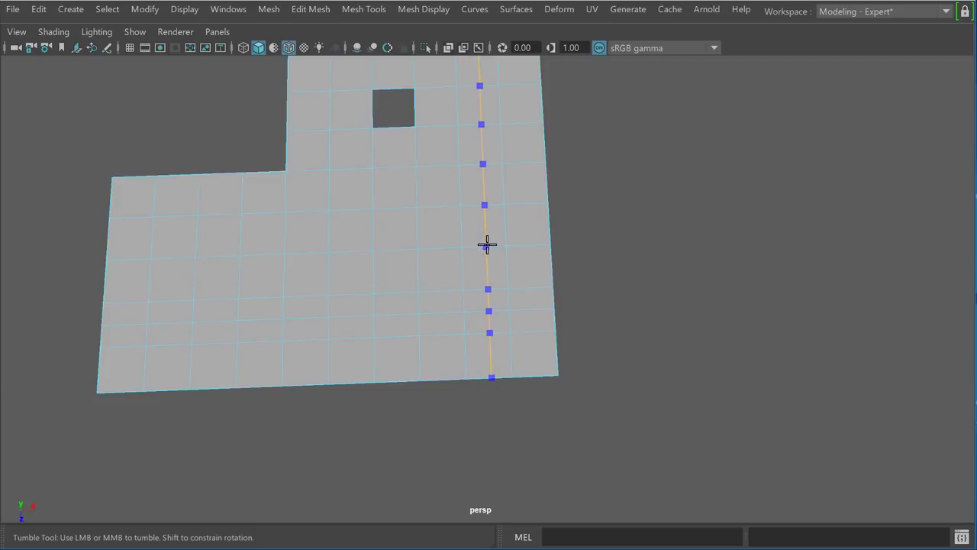
ctrl+click(478, 246)
alt+middle_drag(611, 313, 626, 329)
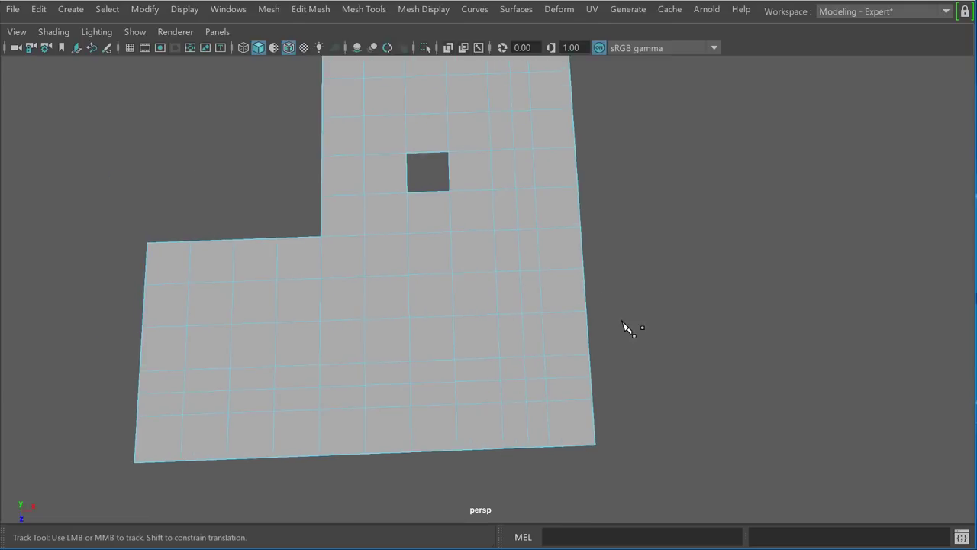
- Move one vertex on the outermost lengthwise edge line along X toward the plane's border to make a kink
key(F9)
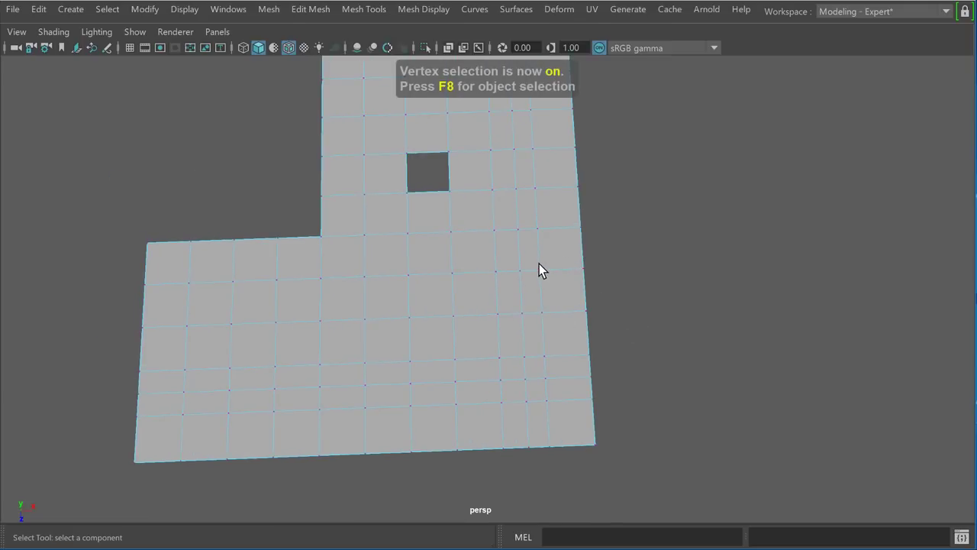
click(550, 272)
key(w)
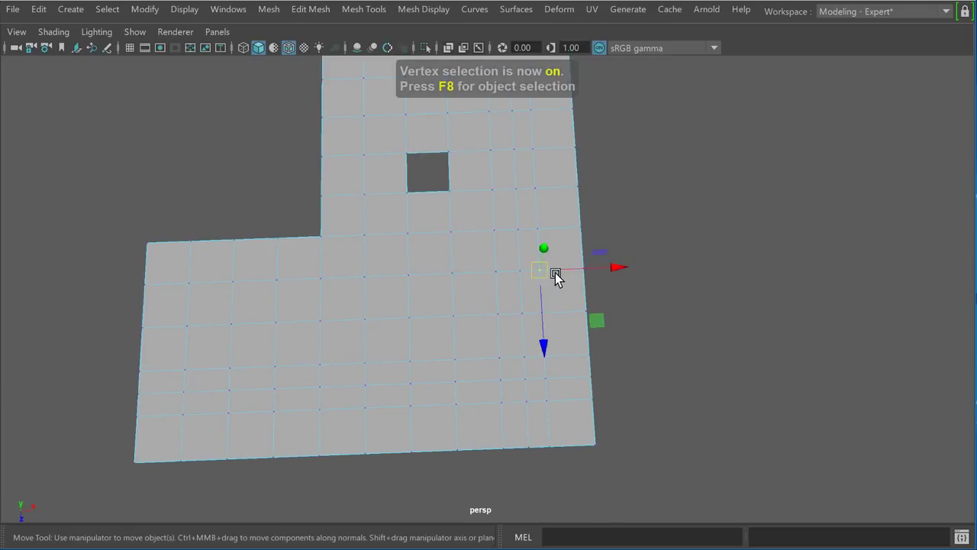
drag(572, 270, 597, 272)
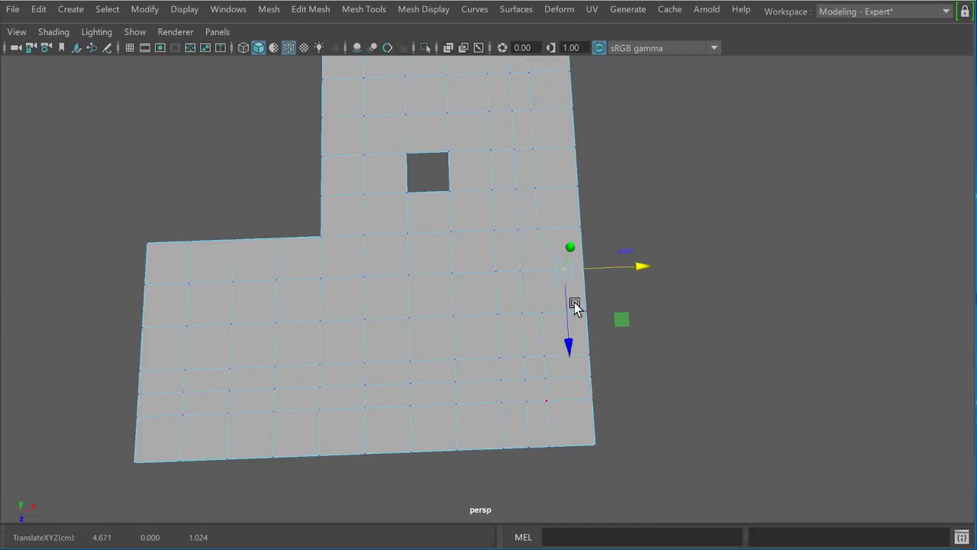
click(612, 277)
- Insert an edge loop through the outer column beside the kinked edges with the Insert Edge Loop tool, and undo it
key(ctrl+shift+x)
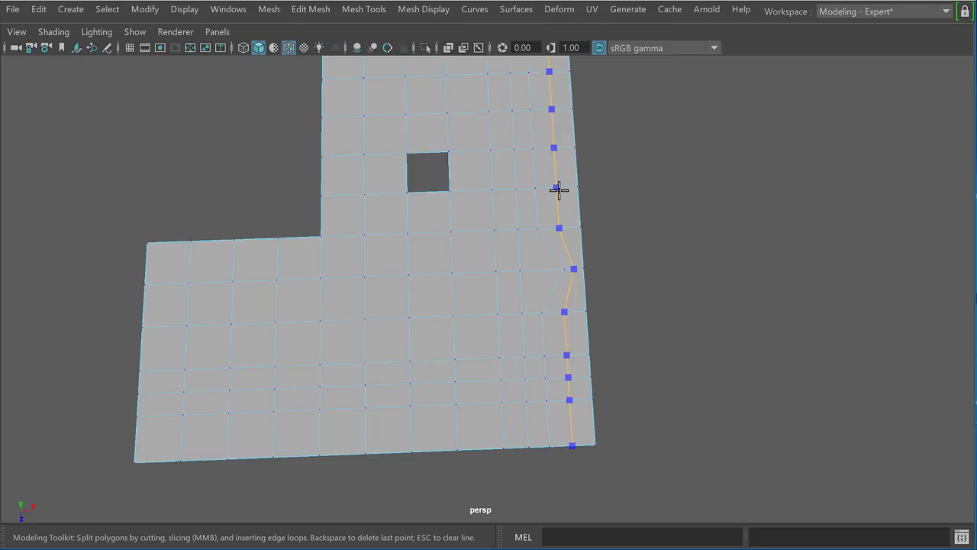
click(370, 14)
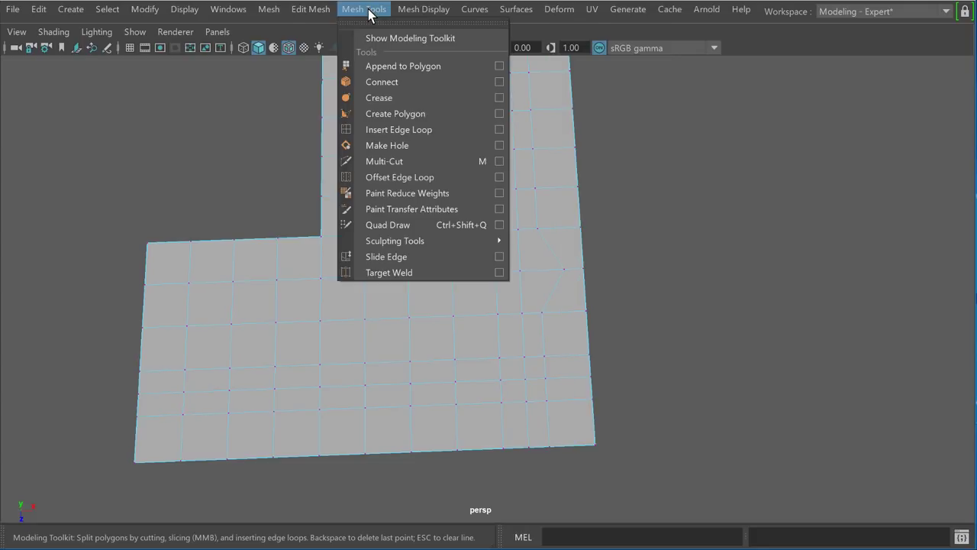
click(403, 129)
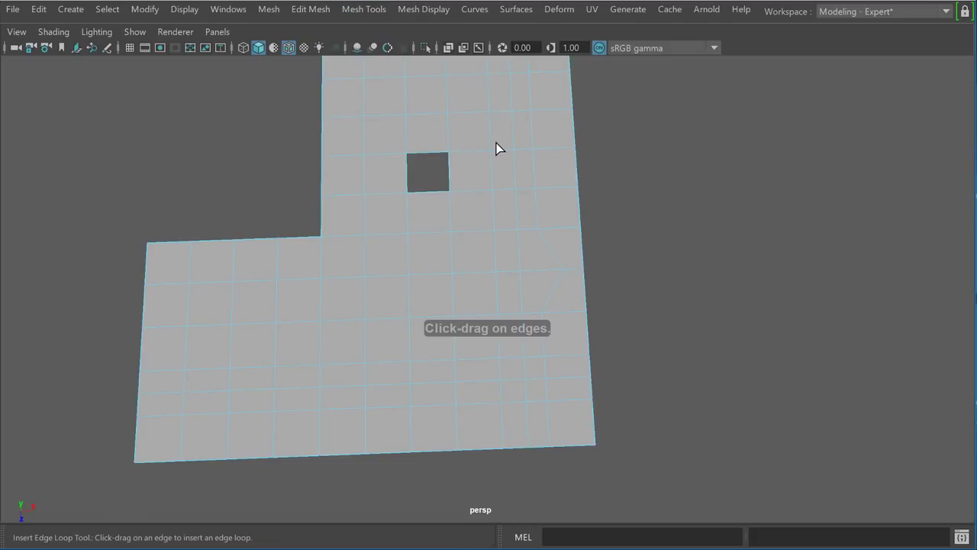
click(547, 153)
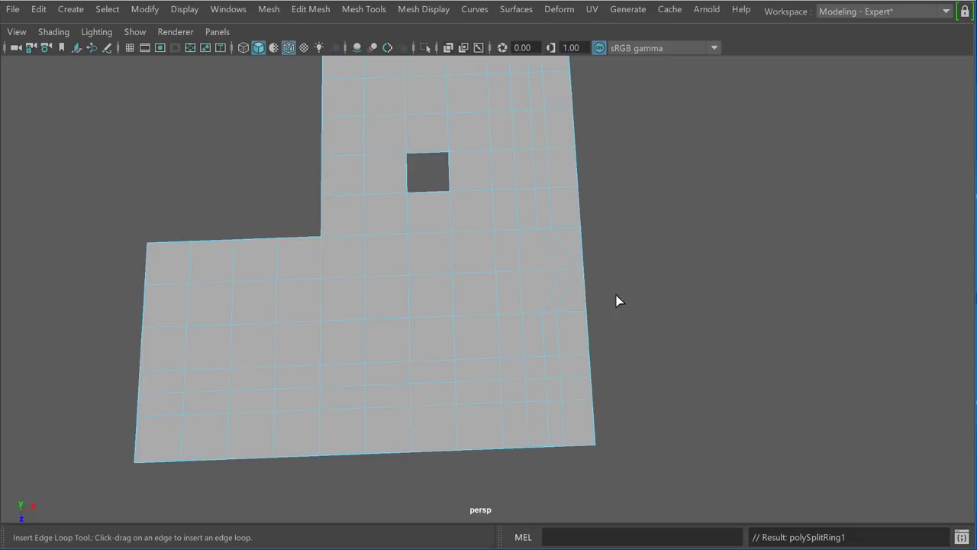
key(ctrl+z)
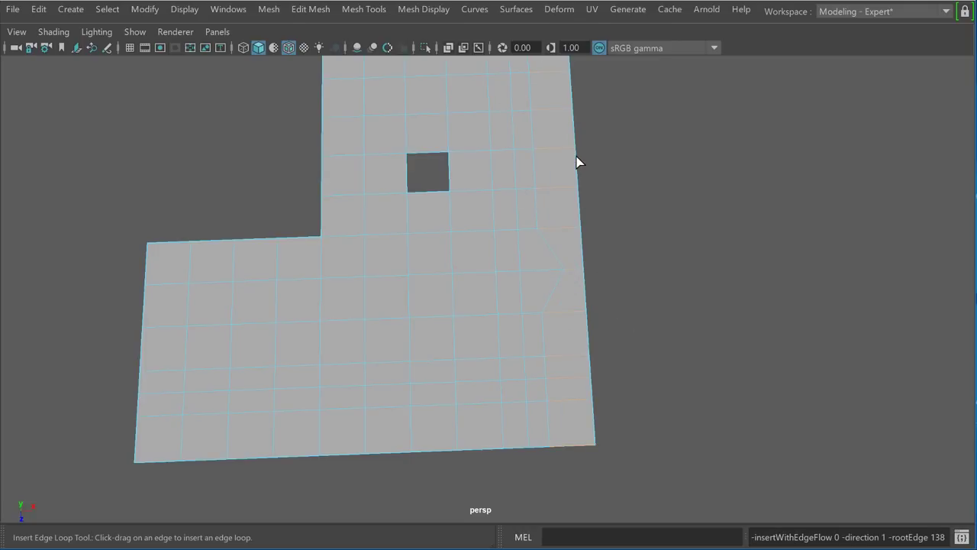
scroll(499, 290, up, 3)
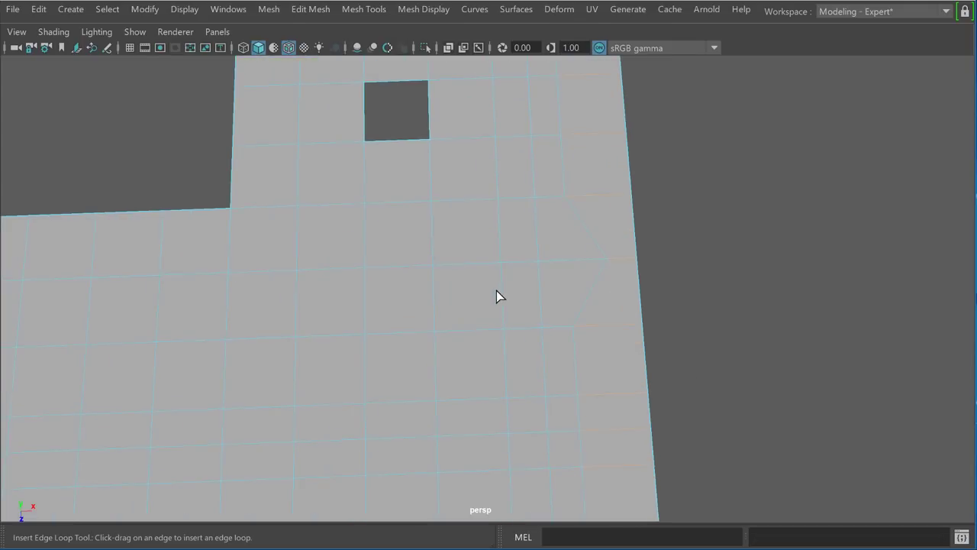
scroll(498, 291, down, 3)
key(q)
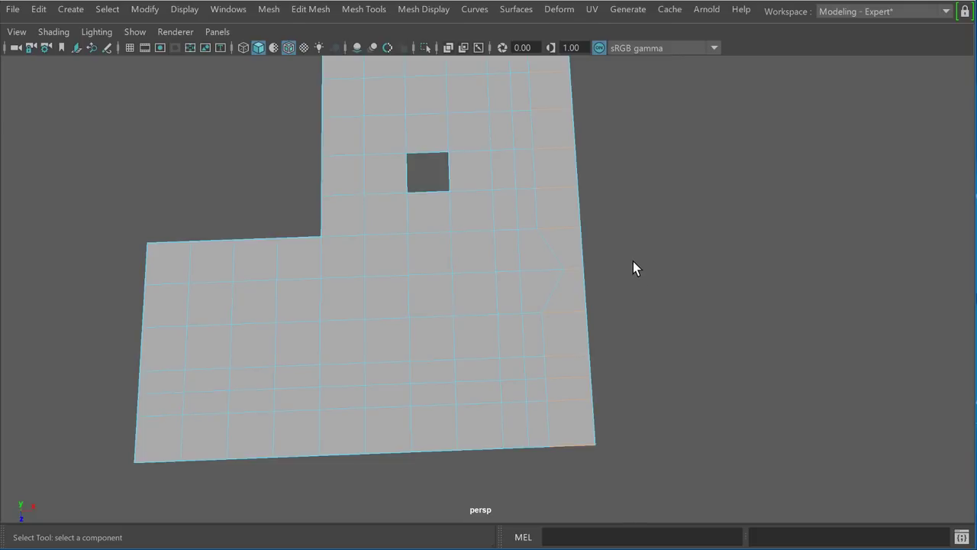
- Move three edges of the crosswise row near the inner corner away from the near border, and another edge of that row toward it
alt+middle_drag(388, 326, 542, 329)
scroll(499, 325, up, 3)
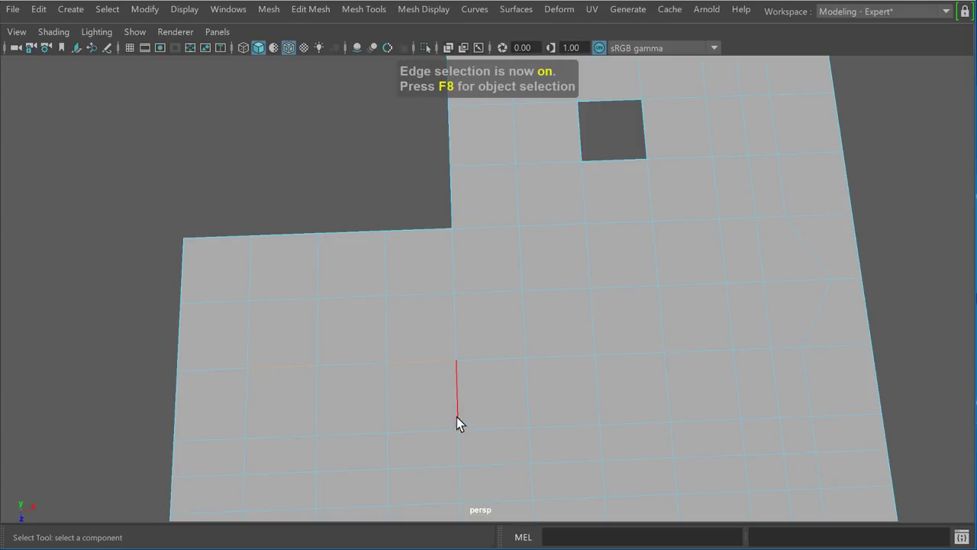
key(w)
drag(352, 447, 354, 409)
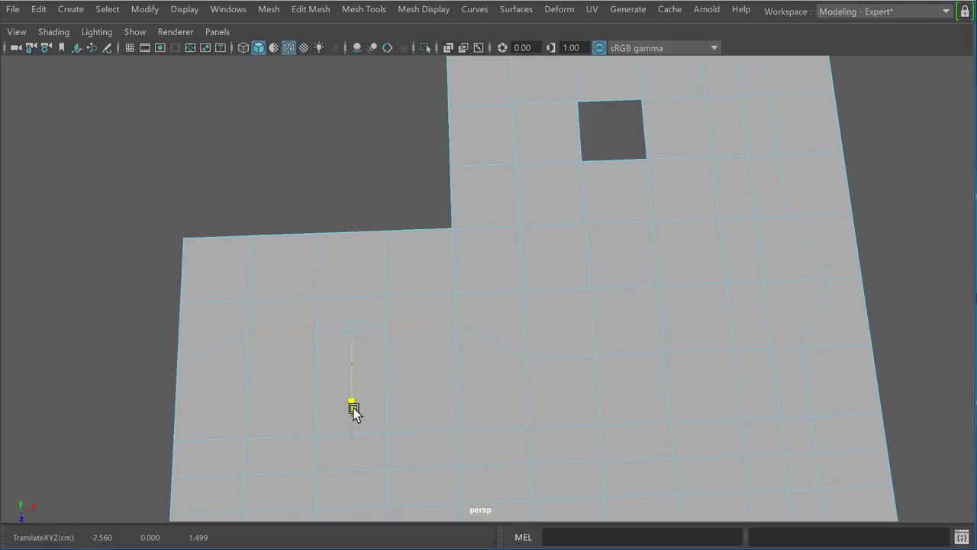
click(578, 360)
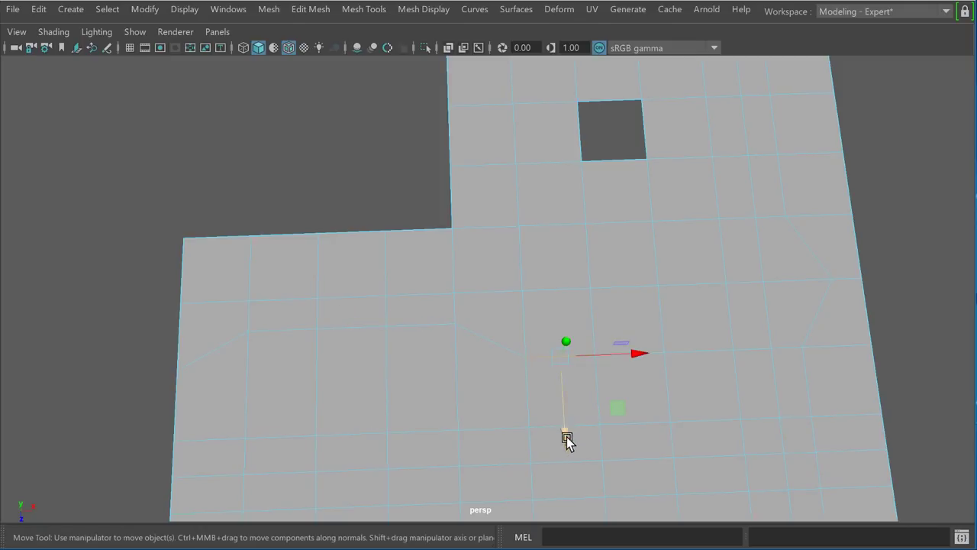
drag(566, 437, 577, 484)
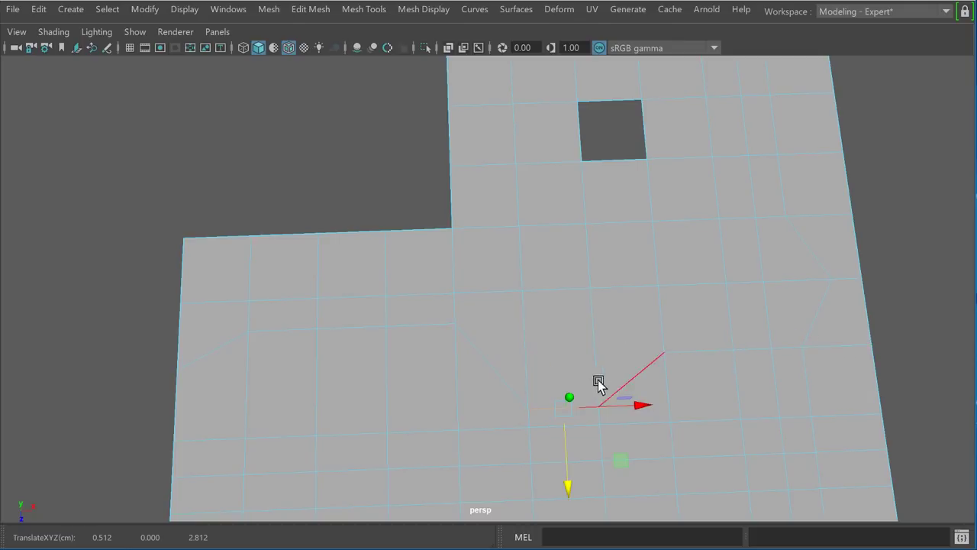
- Select the uneven run of crosswise edges and scale it flat along the Z axis
click(643, 370)
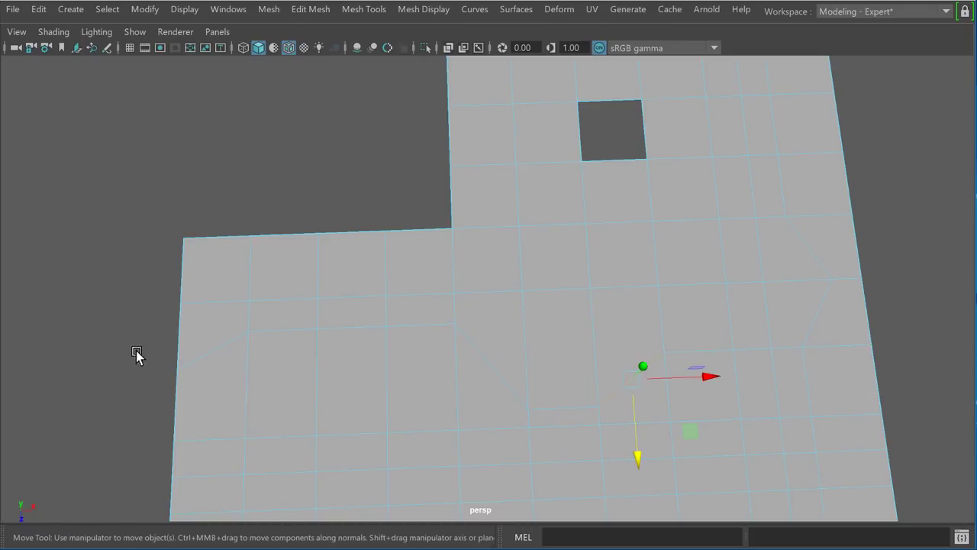
shift+click(205, 353)
key(r)
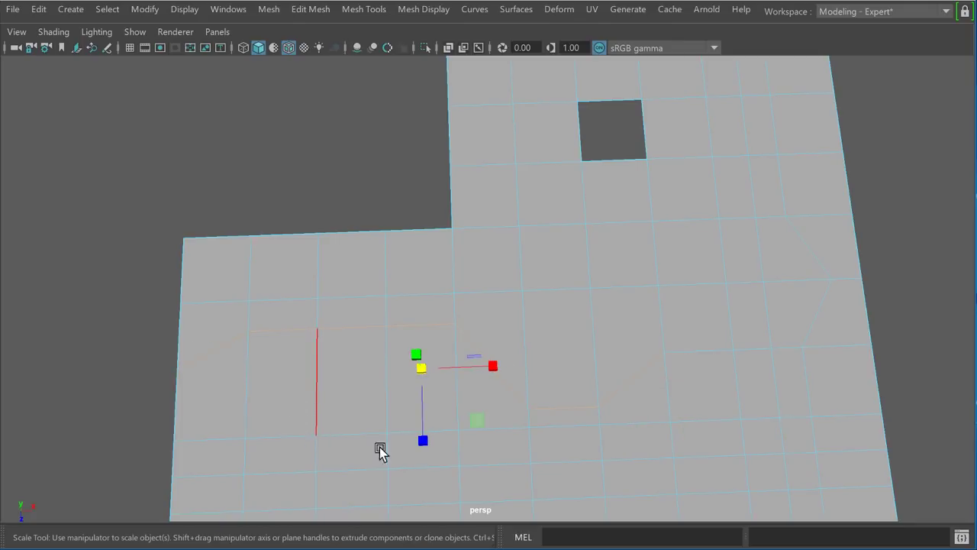
drag(422, 438, 425, 262)
key(ctrl+z)
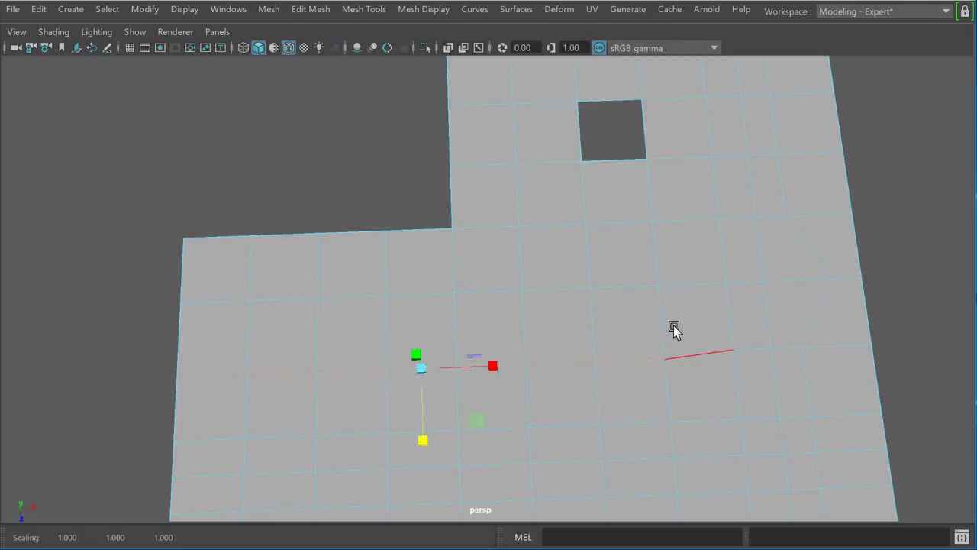
- Move the flattened edges along Z to line up with the rest of the row, and undo both the move and the scaling
key(w)
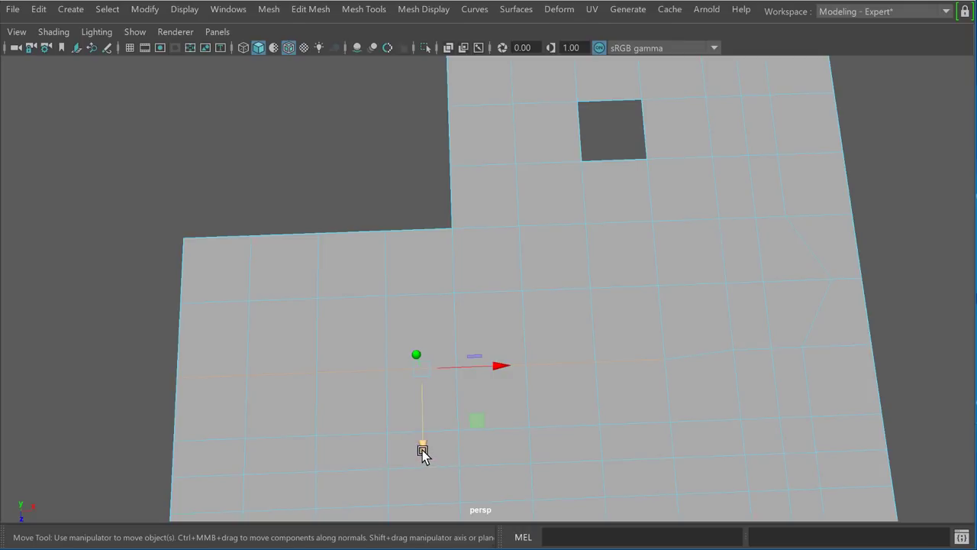
drag(426, 452, 426, 448)
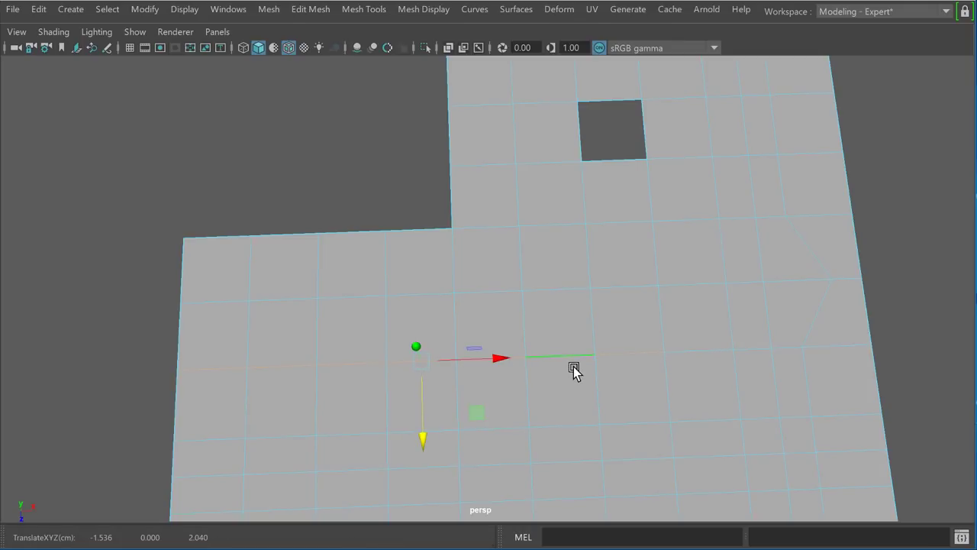
key(ctrl+z)
key(ctrl+z)
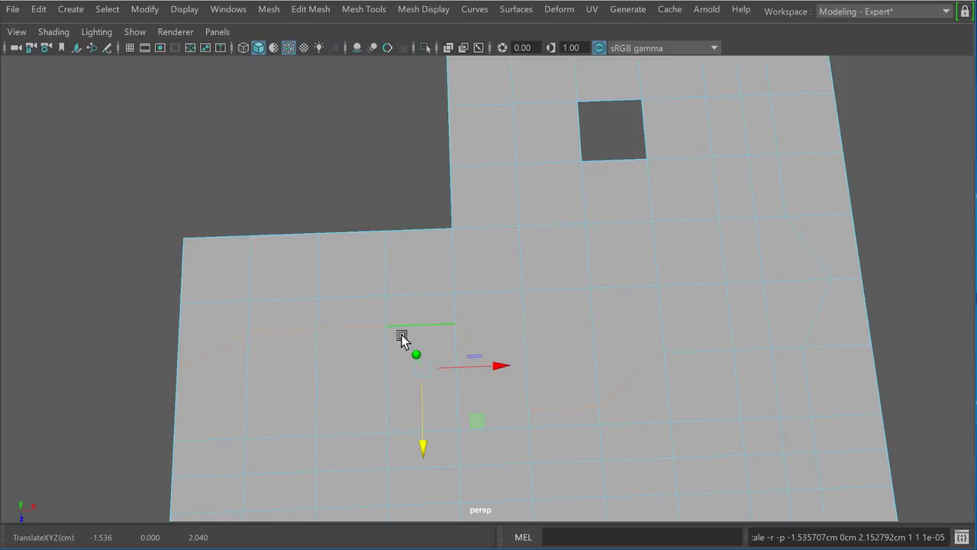
- Place the pivot of the selected edges on the vertex where the straight part of the row begins, and scale them flat along Z
key(d)
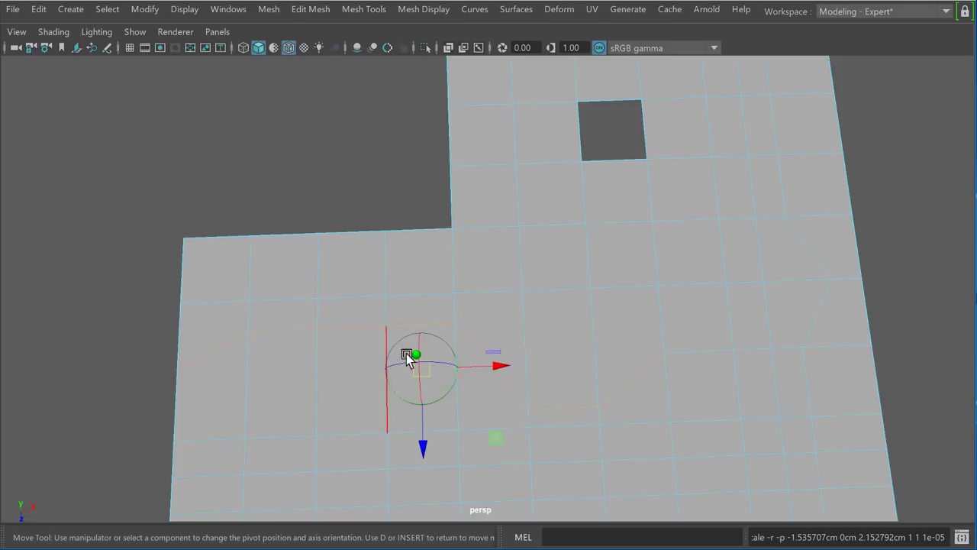
mouse_move(493, 306)
alt+mouse_down()
mouse_move(491, 291)
mouse_move(499, 305)
alt+mouse_up()
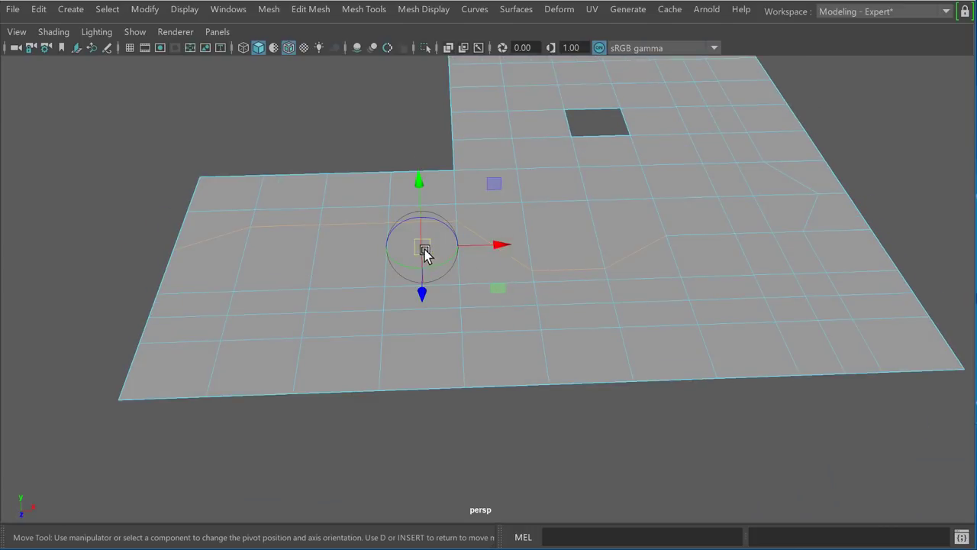
drag(424, 249, 687, 229)
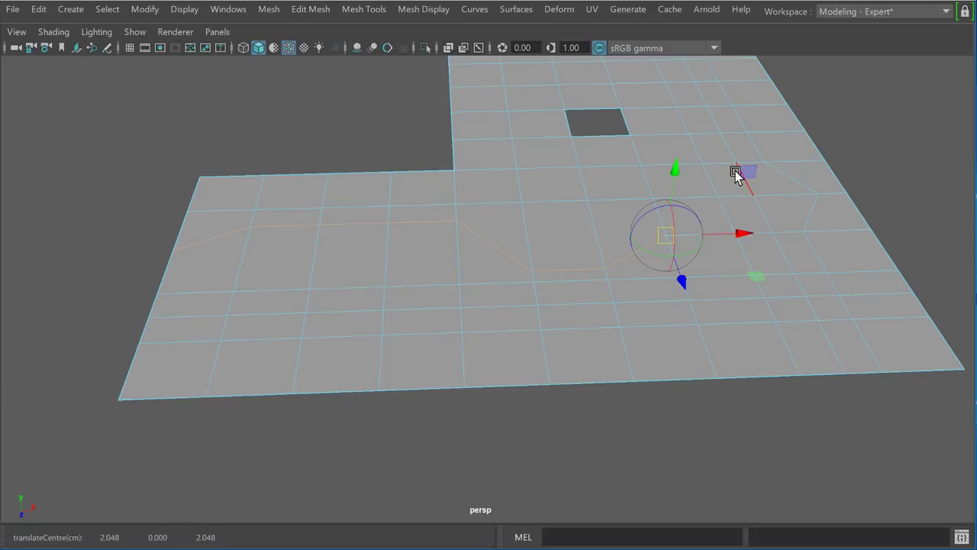
key(r)
alt+drag(707, 201, 693, 304)
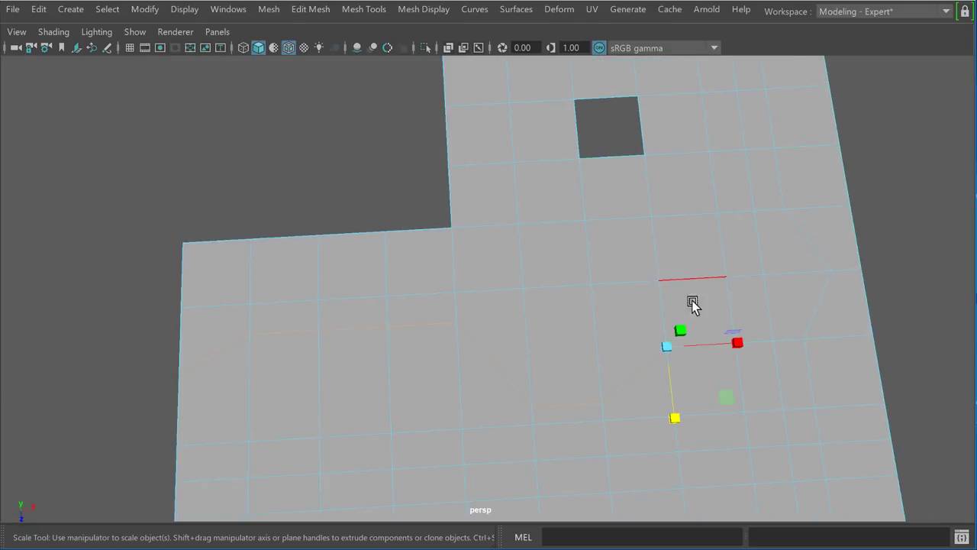
drag(677, 416, 609, 237)
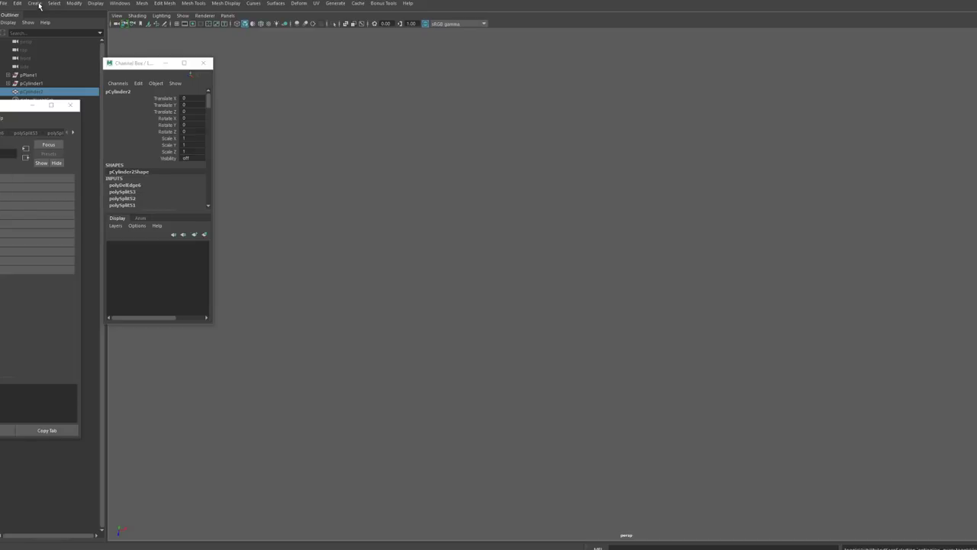
- Create a polygon plane with 2 width and 2 height subdivisions and frame it
click(39, 6)
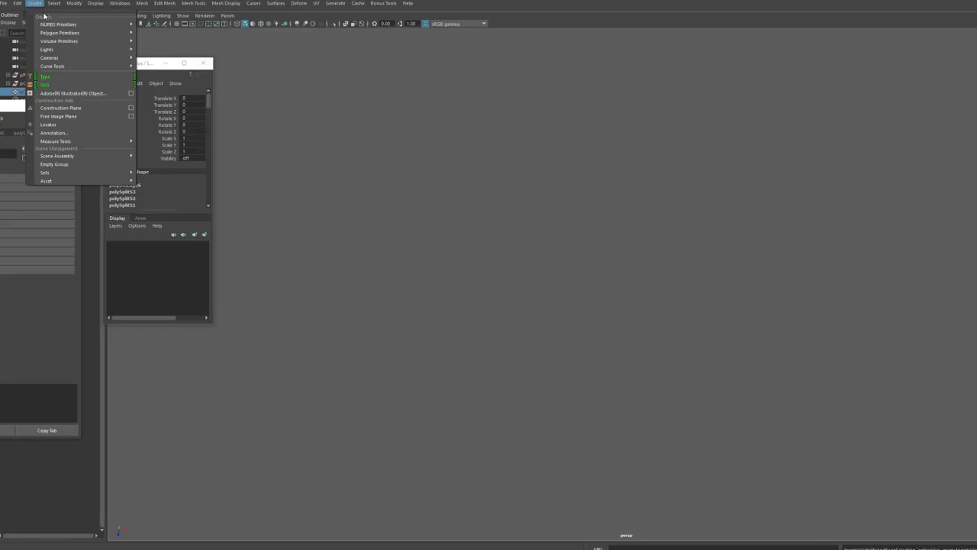
mouse_move(84, 32)
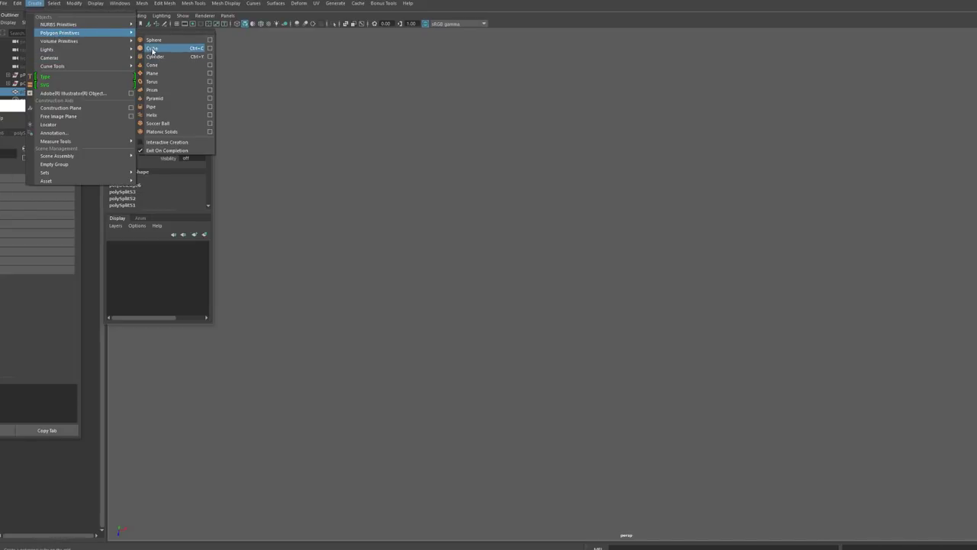
click(152, 73)
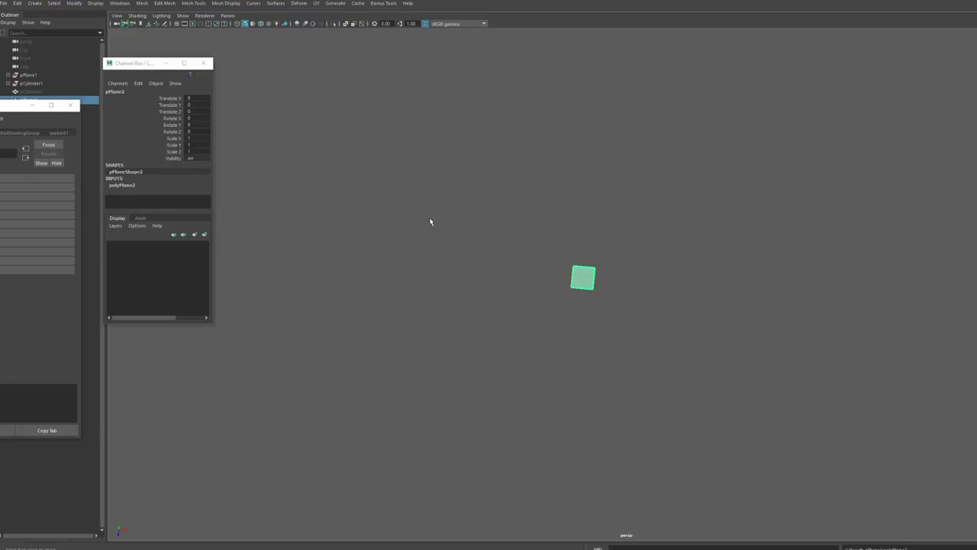
click(113, 186)
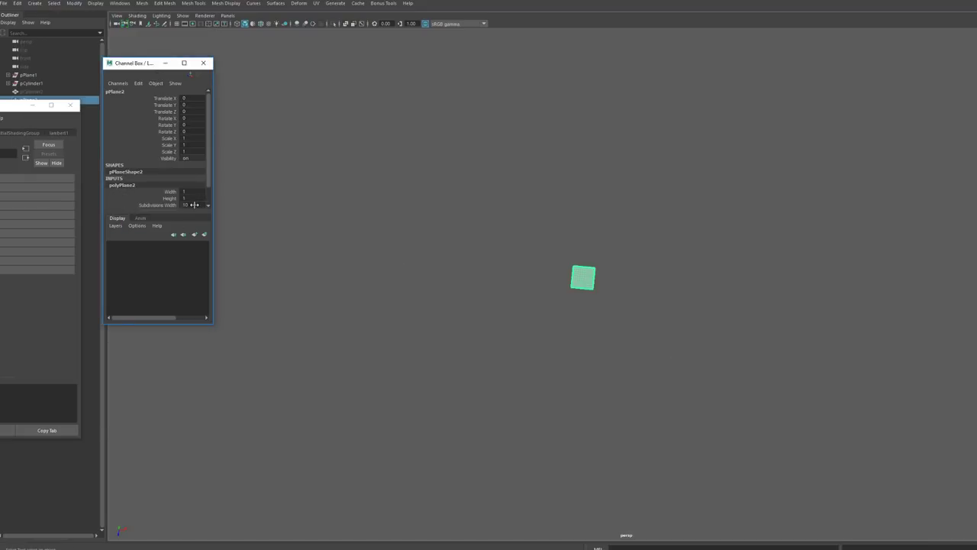
scroll(209, 184, down, 2)
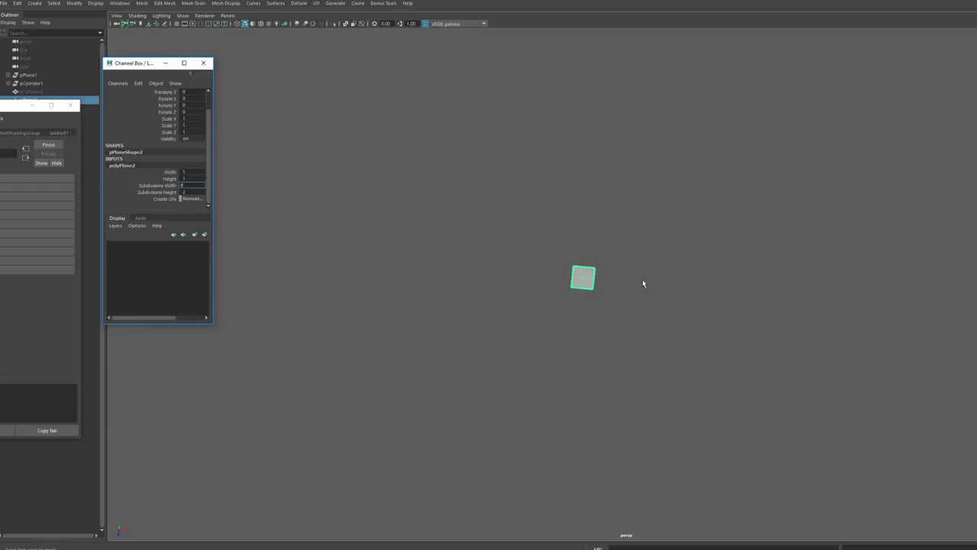
click(611, 292)
click(584, 278)
key(f)
alt+drag(658, 314, 665, 308)
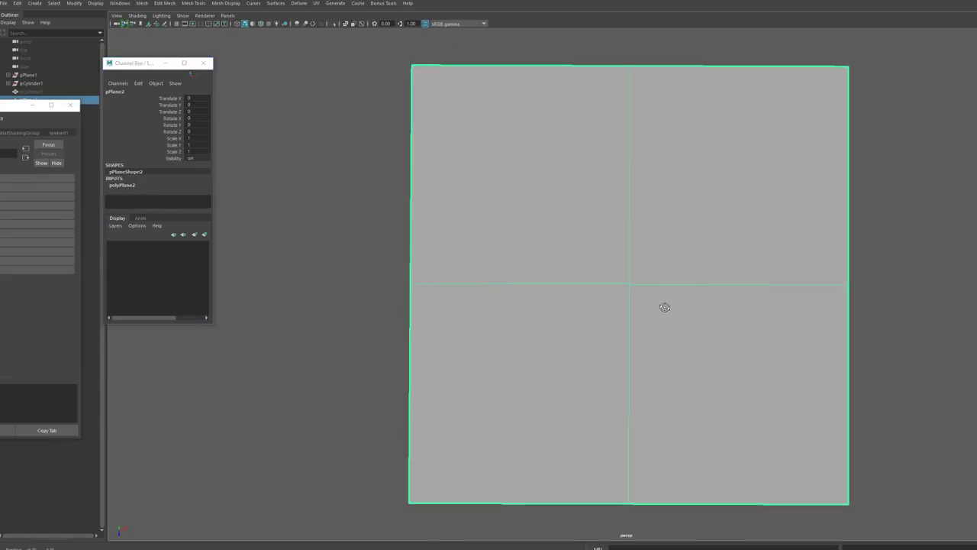
- Bevel the plane's crossing centre edges with an offset of 0.04 to form a narrow cross-shaped strip
key(F10)
click(589, 287)
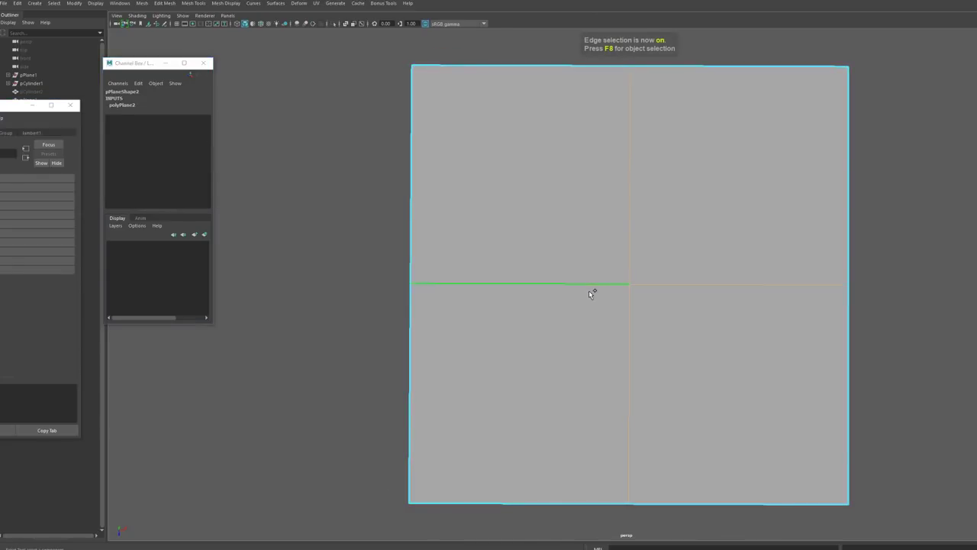
key(ctrl+b)
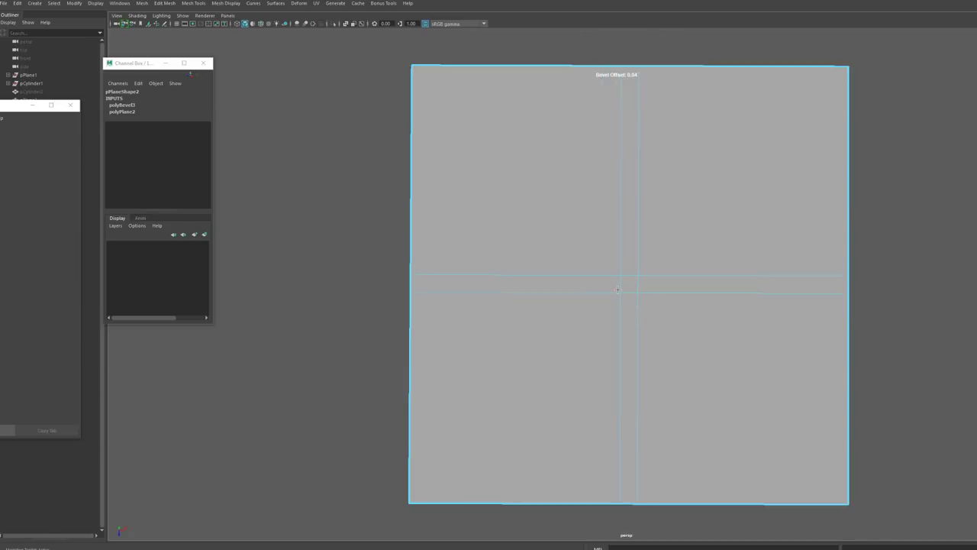
key(F10)
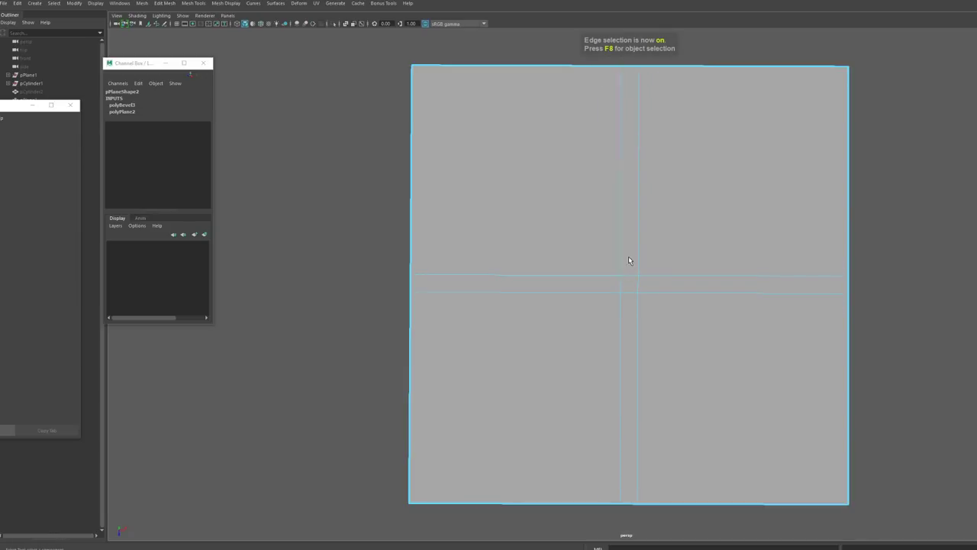
- Select the cross-shaped strip of faces and extrude it with a thickness of -0.1 and 3 divisions
key(F11)
shift+click(598, 289)
shift+click(696, 285)
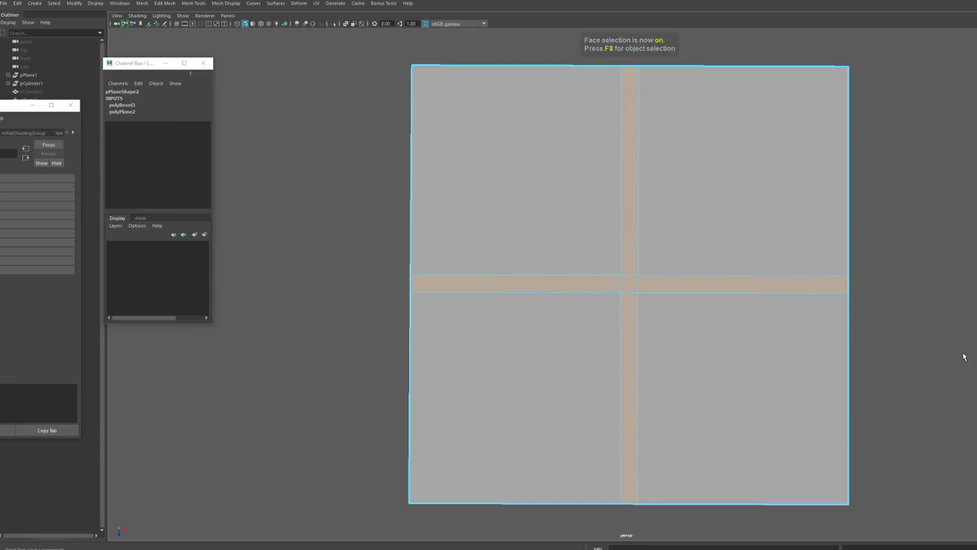
key(ctrl+e)
drag(904, 294, 907, 300)
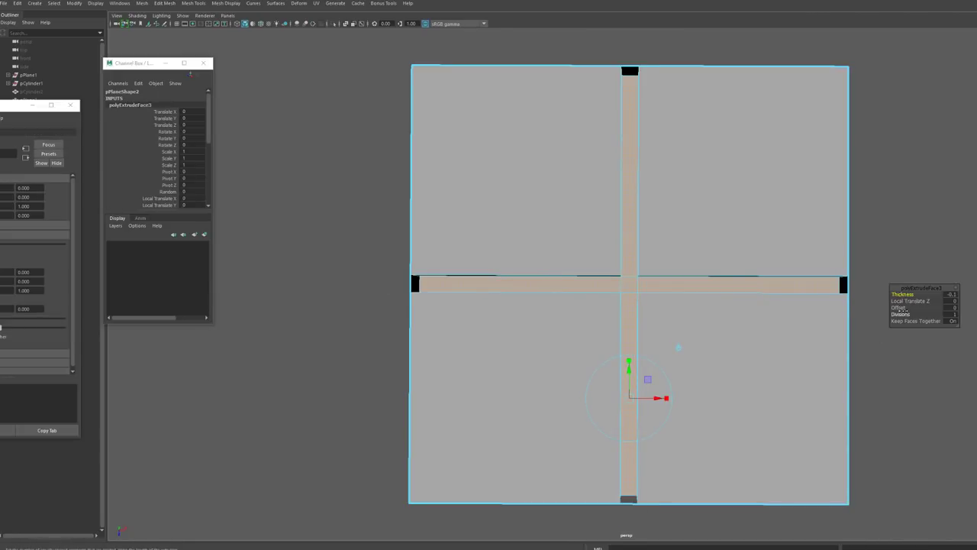
middle_drag(903, 313, 874, 217)
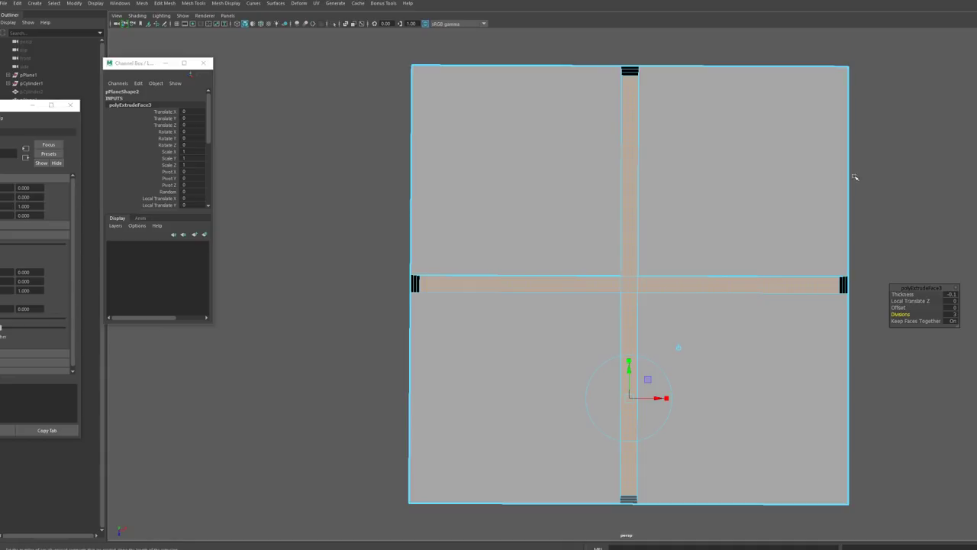
- Select the small wall faces closing the four groove ends at the plane's border and delete them
key(q)
drag(686, 107, 582, 42)
shift+drag(388, 252, 423, 302)
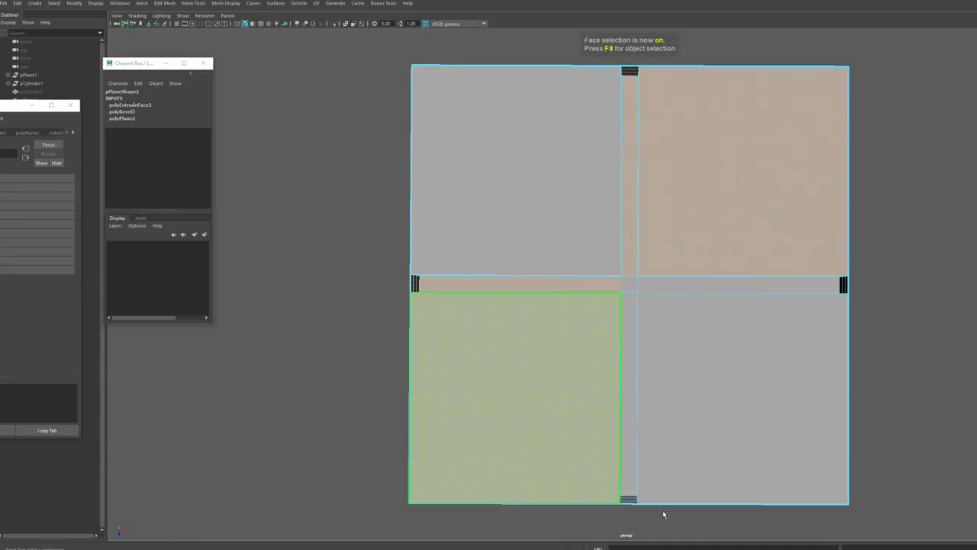
drag(679, 530, 580, 478)
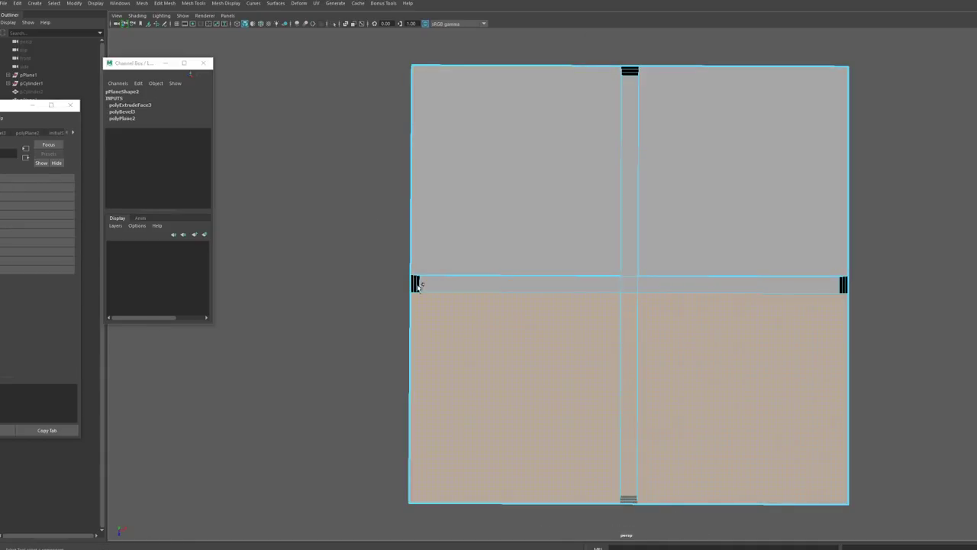
ctrl+shift+drag(418, 288, 426, 304)
ctrl+shift+drag(880, 373, 790, 221)
ctrl+shift+drag(574, 47, 691, 117)
ctrl+click(691, 117)
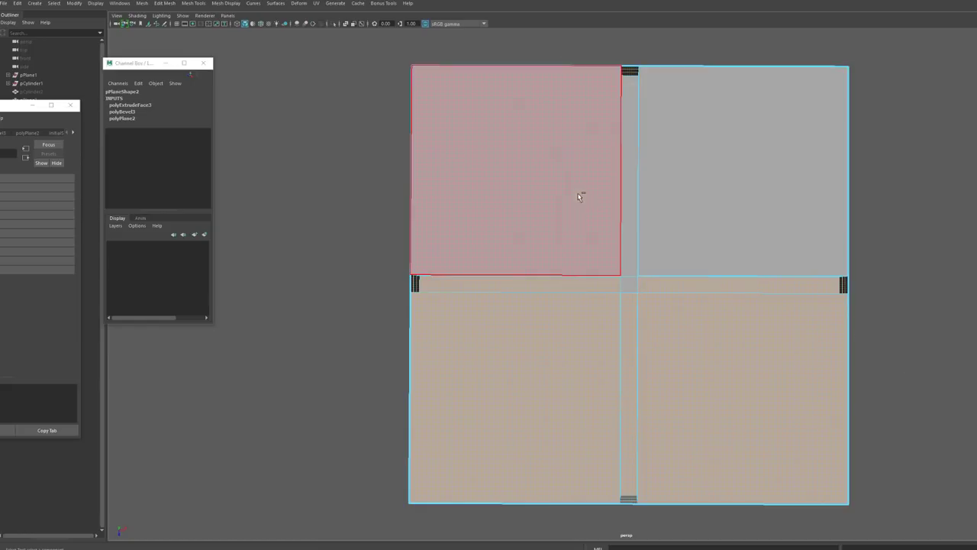
ctrl+drag(561, 234, 709, 381)
key(Delete)
- Turn on wireframe on shaded and preview the grooved panel smoothed with nothing selected
key(3)
key(1)
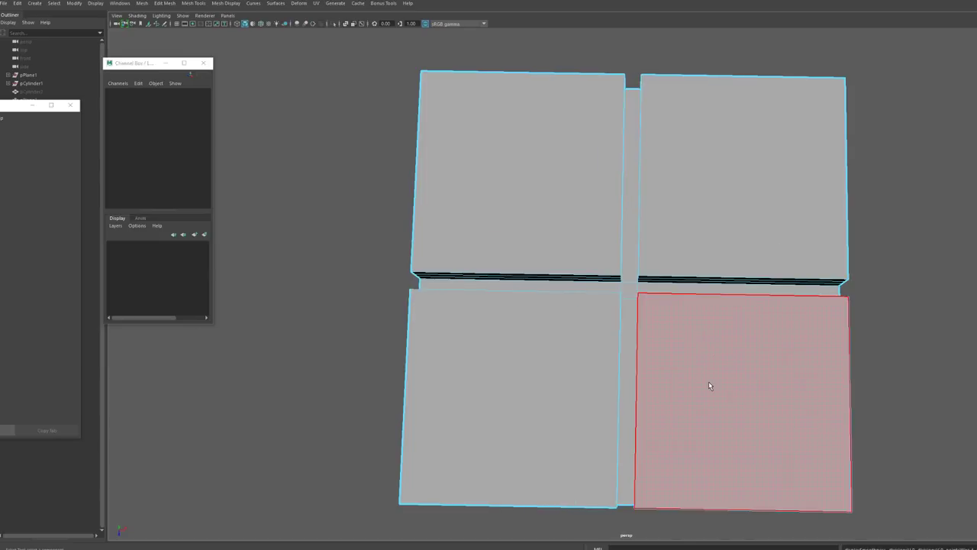
alt+drag(875, 237, 873, 249)
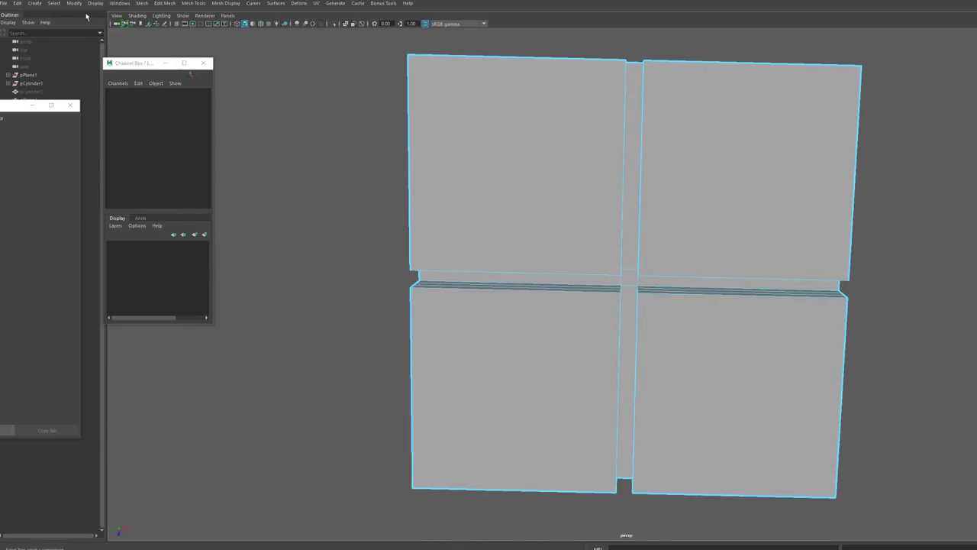
click(137, 16)
click(173, 114)
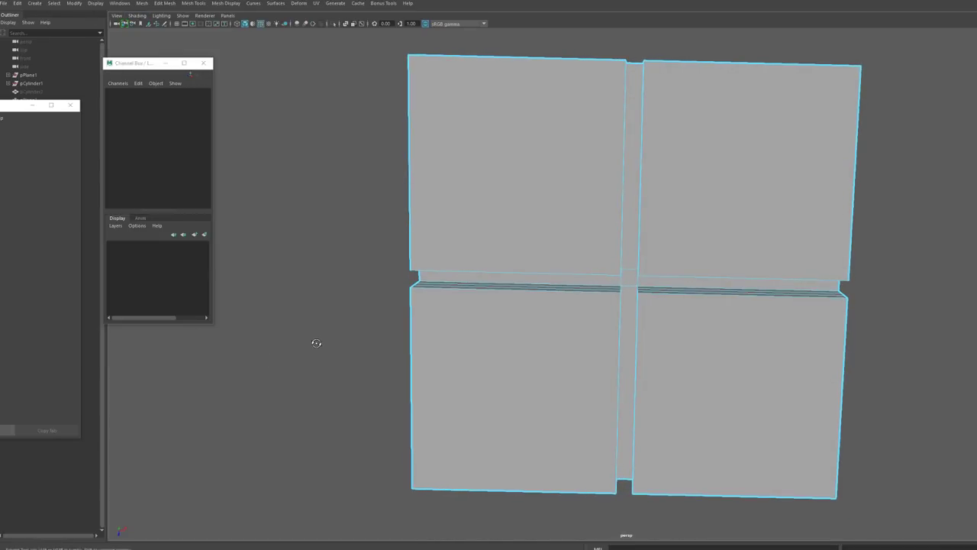
key(F8)
alt+drag(343, 384, 395, 376)
click(409, 382)
key(3)
click(364, 385)
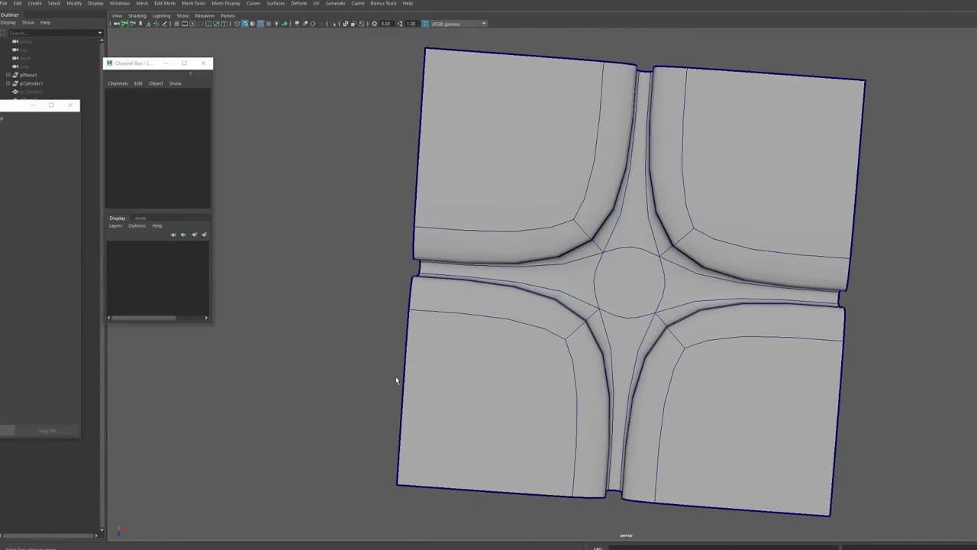
- Insert edge loops on both sides of each groove and near the panel's outer borders, and preview the smoothed mesh
click(469, 357)
key(1)
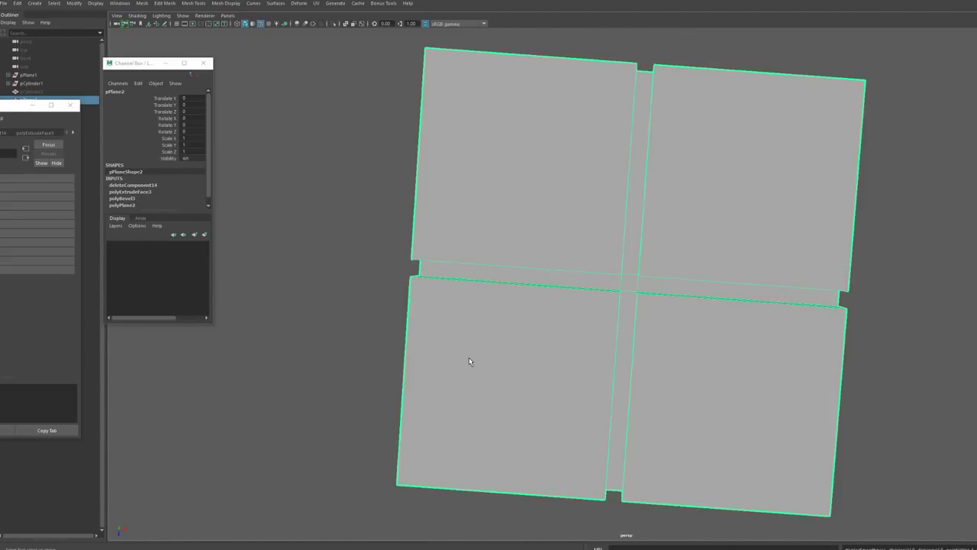
key(ctrl+shift+x)
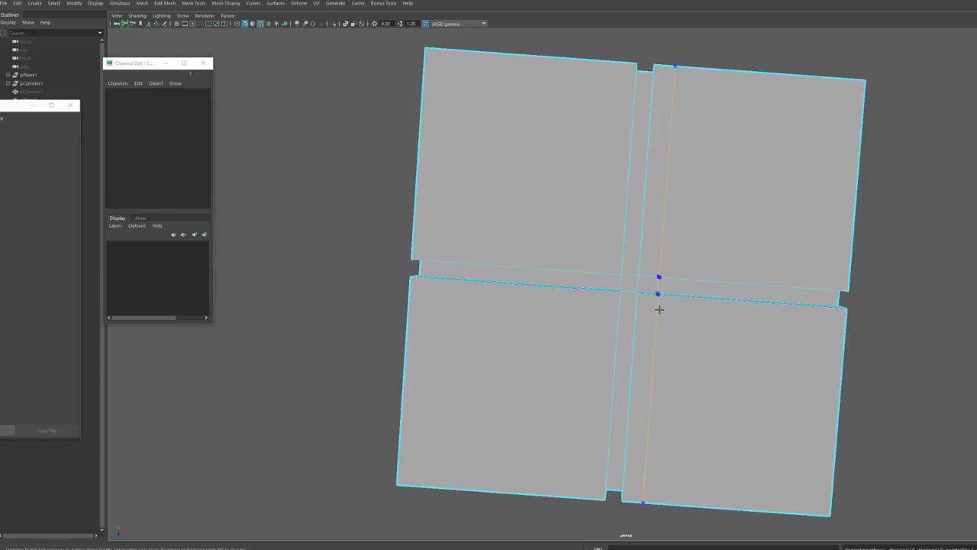
ctrl+shift+click(660, 309)
ctrl+click(852, 81)
key(q)
key(3)
key(q)
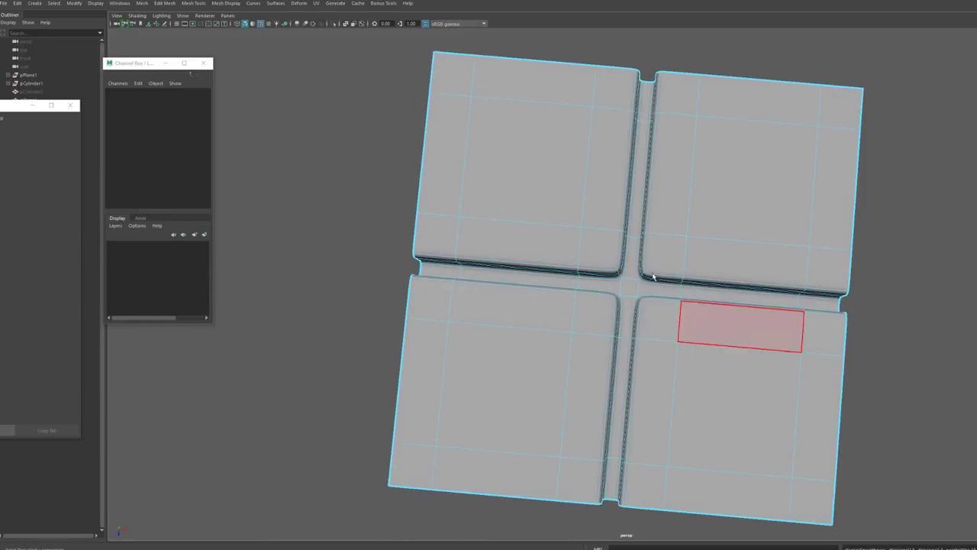
- Examine the rounded edges and corners where the grooves cross on the smoothed panel
key(F8)
click(351, 215)
alt+drag(391, 295, 412, 289)
alt+right_drag(549, 309, 799, 325)
alt+drag(799, 325, 803, 296)
click(138, 16)
mouse_move(563, 221)
alt+mouse_down()
mouse_move(586, 296)
mouse_move(578, 298)
mouse_move(621, 347)
mouse_move(560, 404)
alt+mouse_up()
click(131, 21)
- Insert additional edge loops closer to the groove edges around the crossing and preview the smoothed corners
click(543, 323)
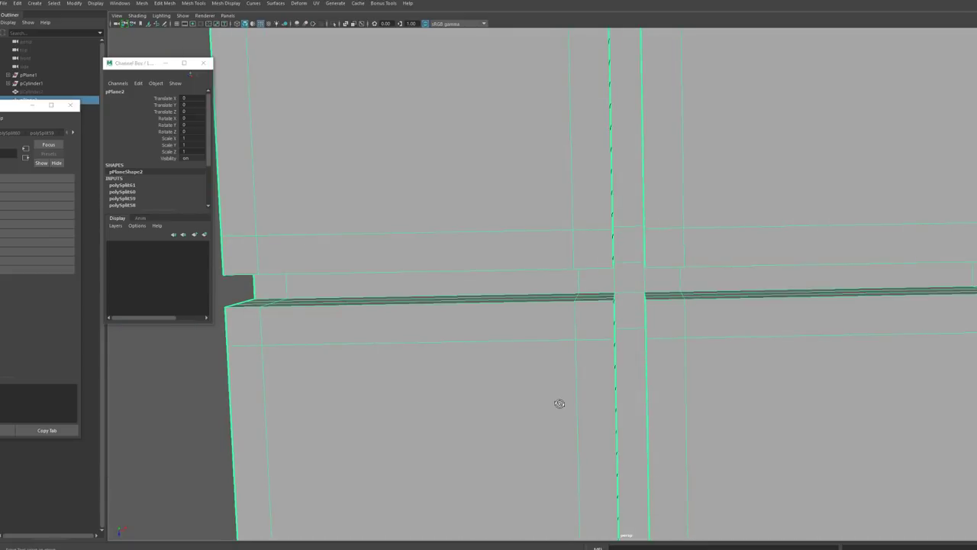
ctrl+click(684, 318)
ctrl+click(594, 314)
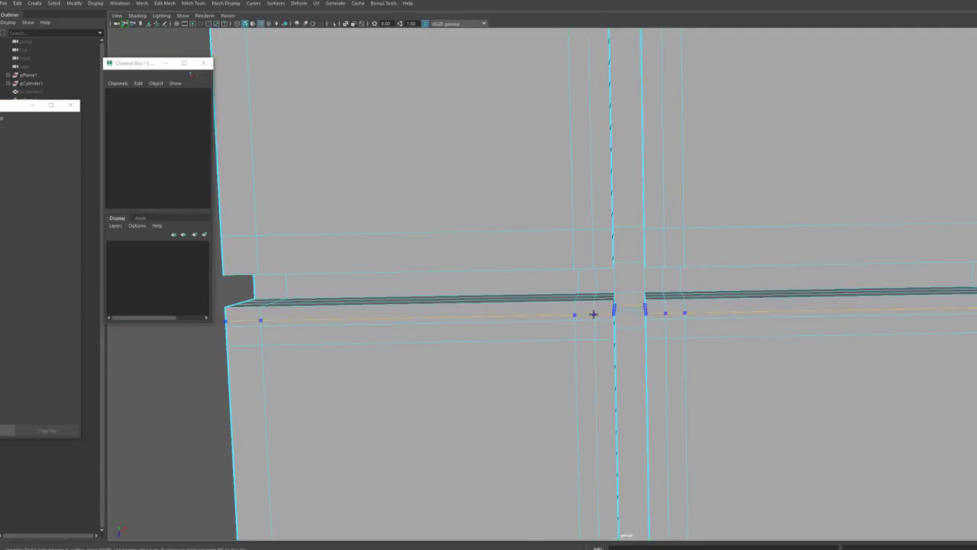
ctrl+click(565, 245)
key(3)
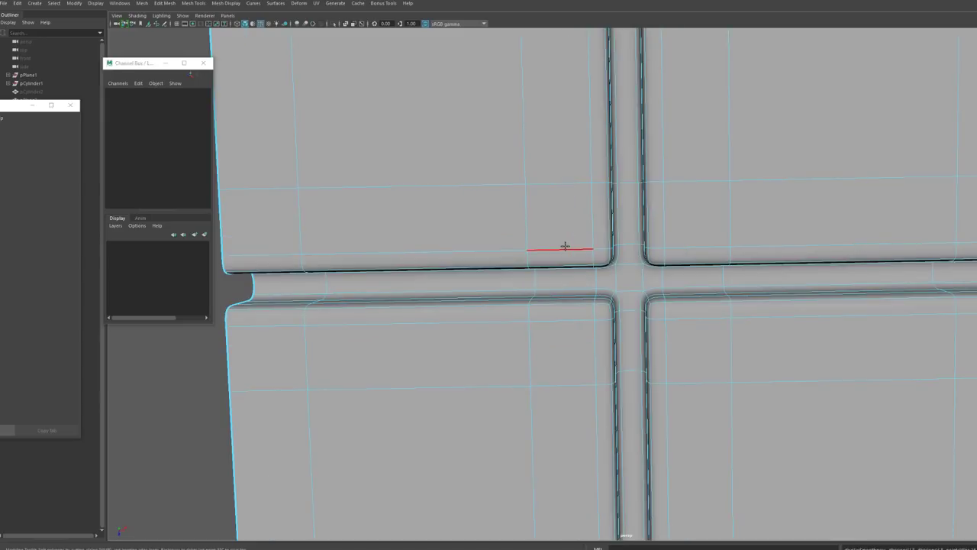
- Insert edge loops through the middle of the raised squares and inspect the smoothed panel at an angle
key(1)
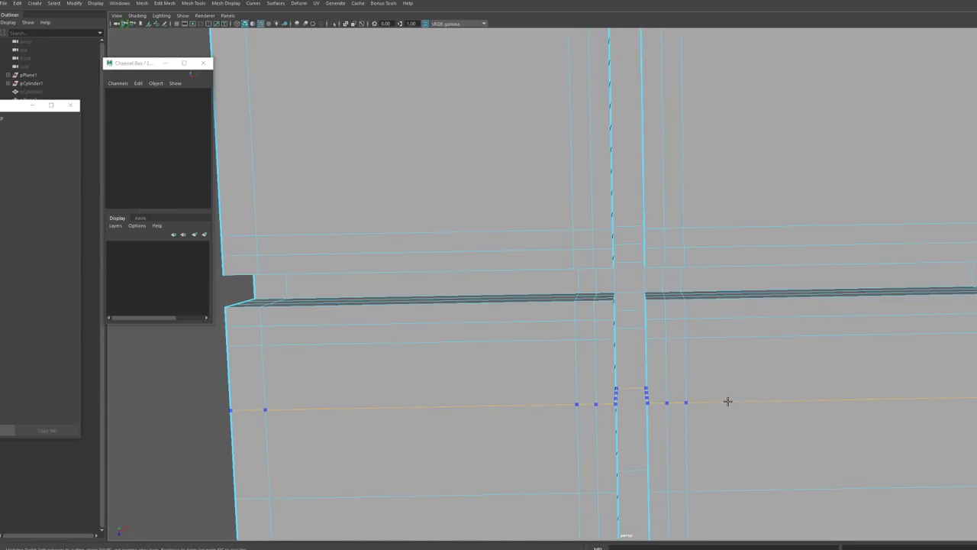
ctrl+click(842, 294)
key(3)
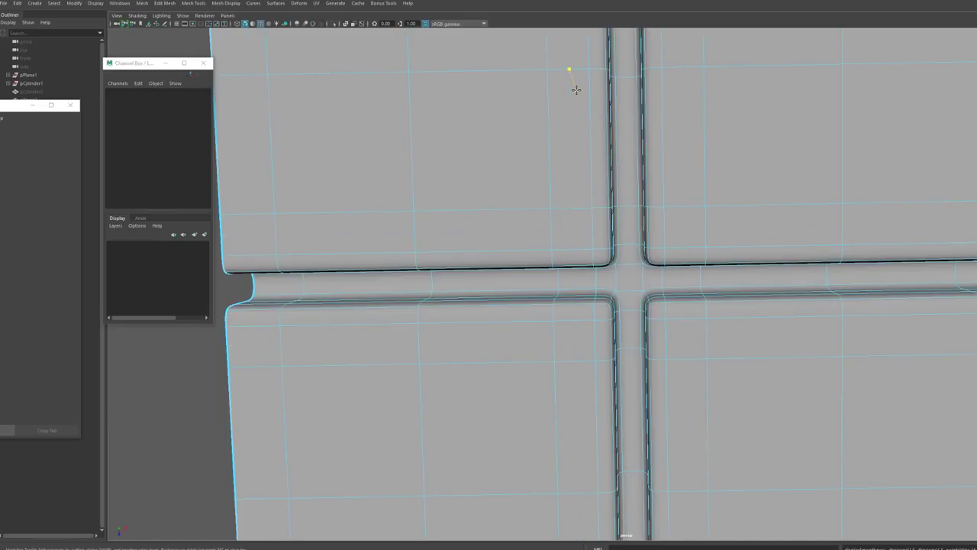
key(F8)
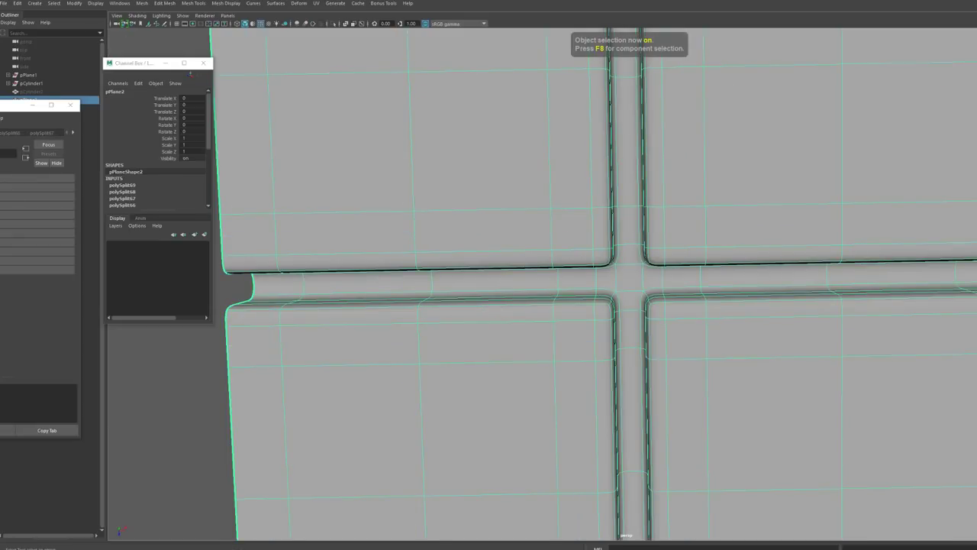
click(174, 416)
alt+drag(174, 416, 190, 366)
alt+drag(752, 428, 724, 353)
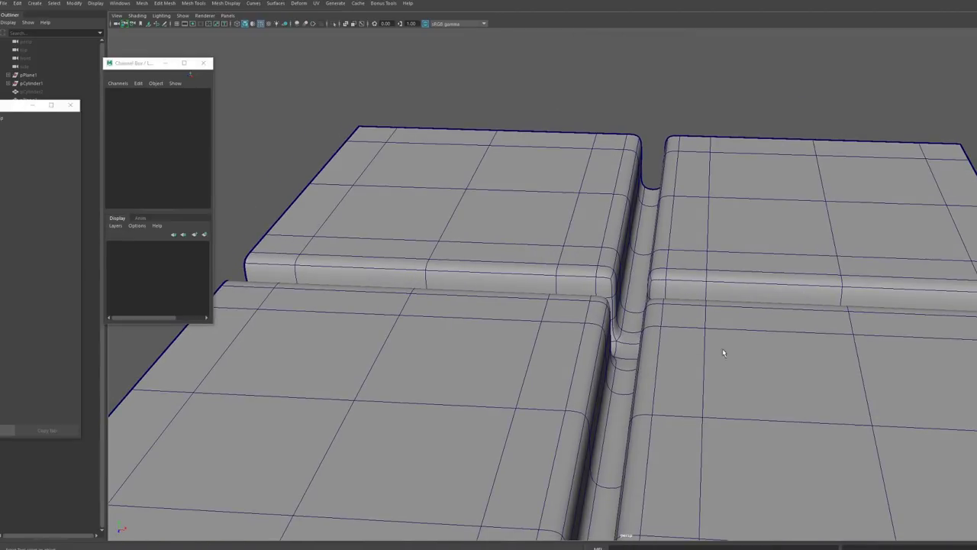
- Insert edge loops along the sides of the groove floor to tighten its lower corners, and preview the smoothed mesh
click(702, 330)
key(1)
alt+drag(754, 290, 736, 328)
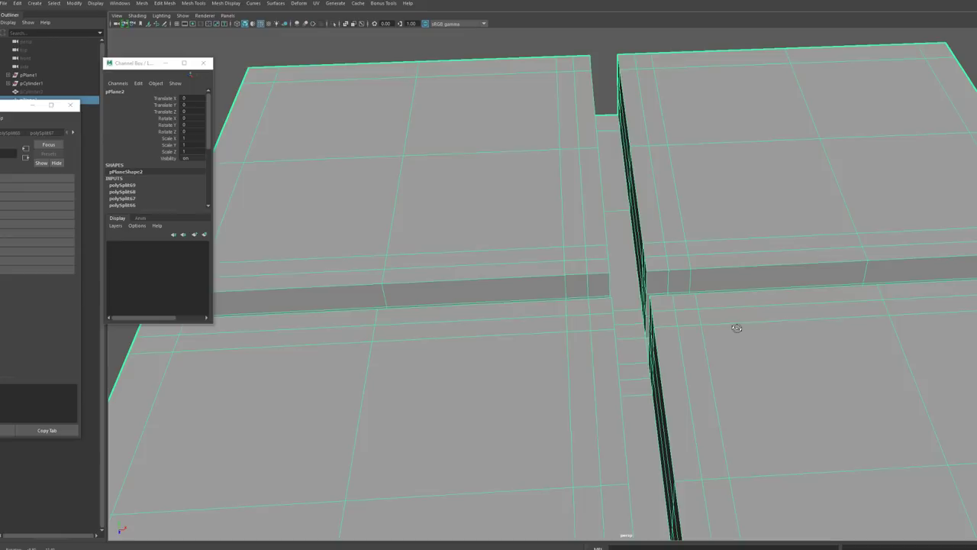
key(ctrl+shift+x)
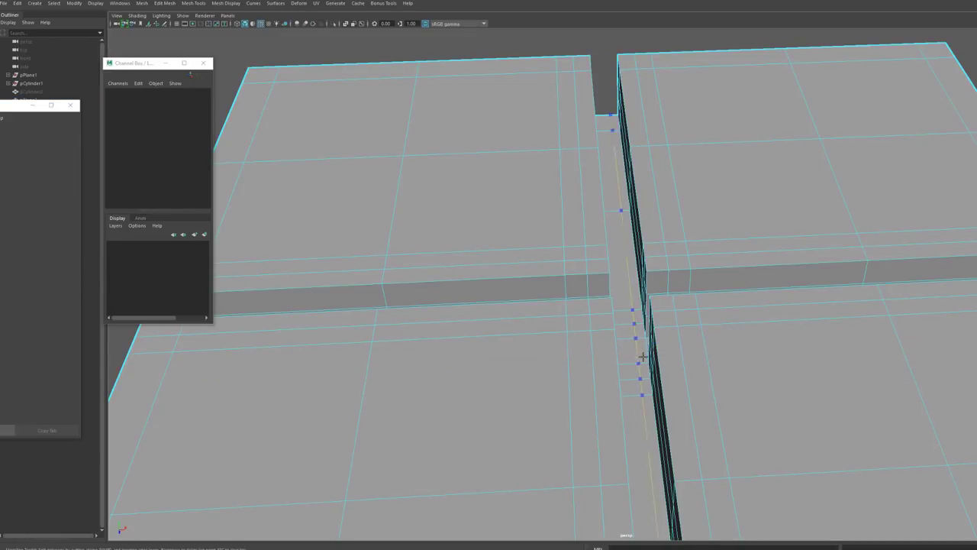
alt+drag(663, 396, 639, 398)
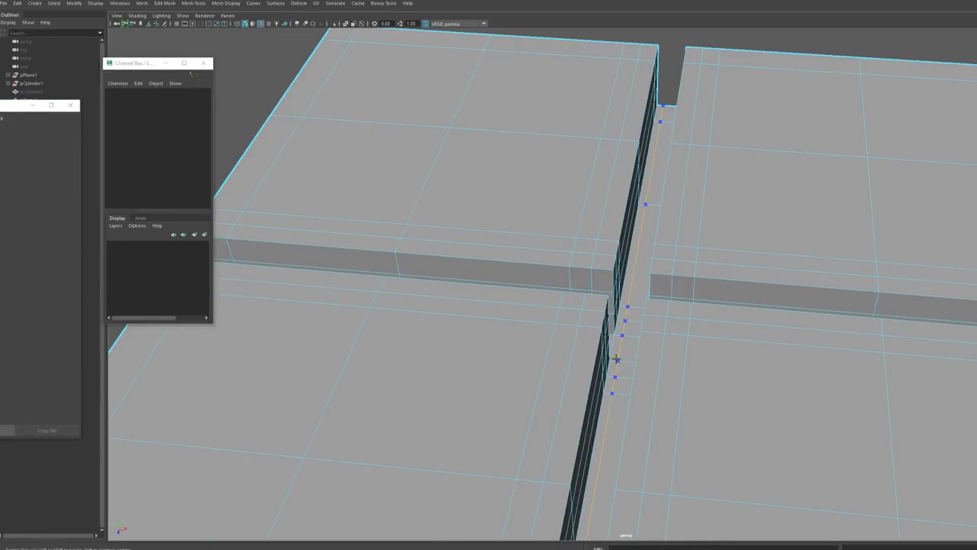
alt+drag(628, 341, 612, 286)
alt+drag(623, 323, 598, 288)
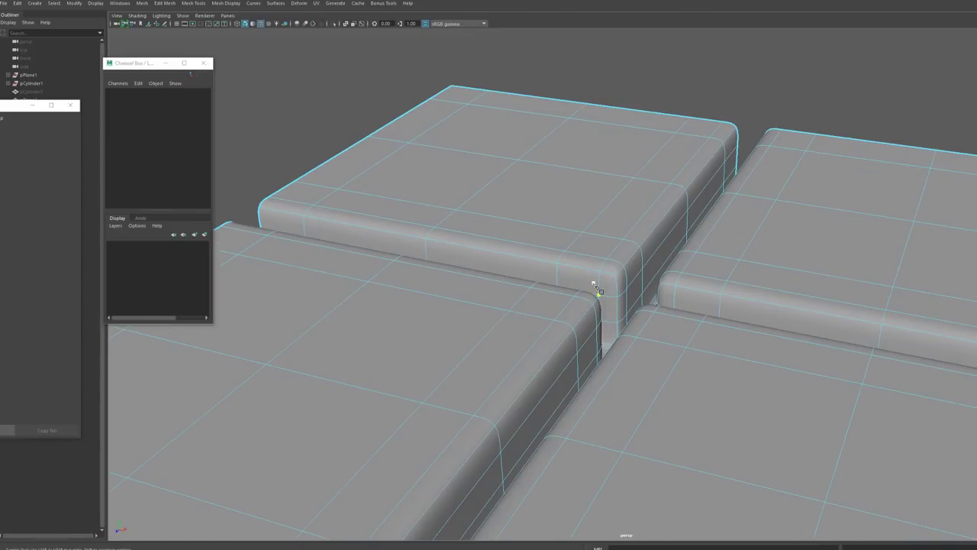
- Deselect the panel, turn off wireframe on shaded, and view the clean smoothed surface
key(F8)
click(745, 95)
mouse_move(746, 96)
alt+mouse_down()
mouse_move(790, 97)
mouse_move(743, 99)
alt+mouse_up()
click(138, 17)
click(159, 111)
scroll(779, 332, down, 5)
alt+drag(778, 332, 813, 487)
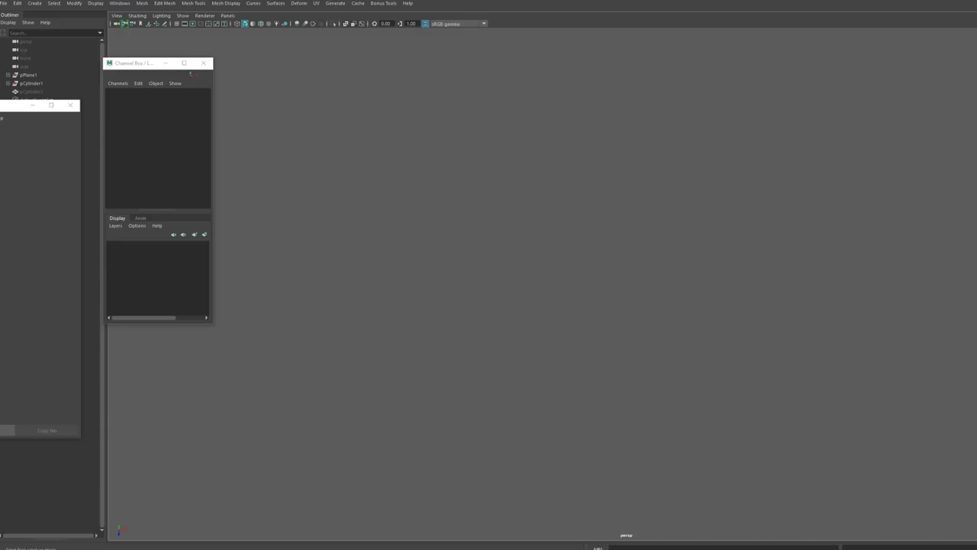
- Create a polygon plane and set its width and height subdivisions to 2 each
click(34, 3)
mouse_move(84, 33)
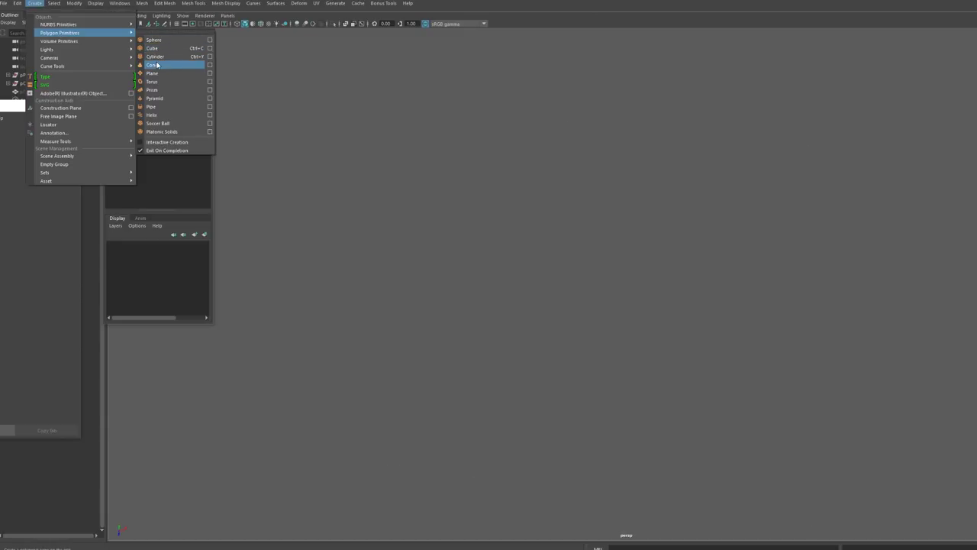
click(156, 74)
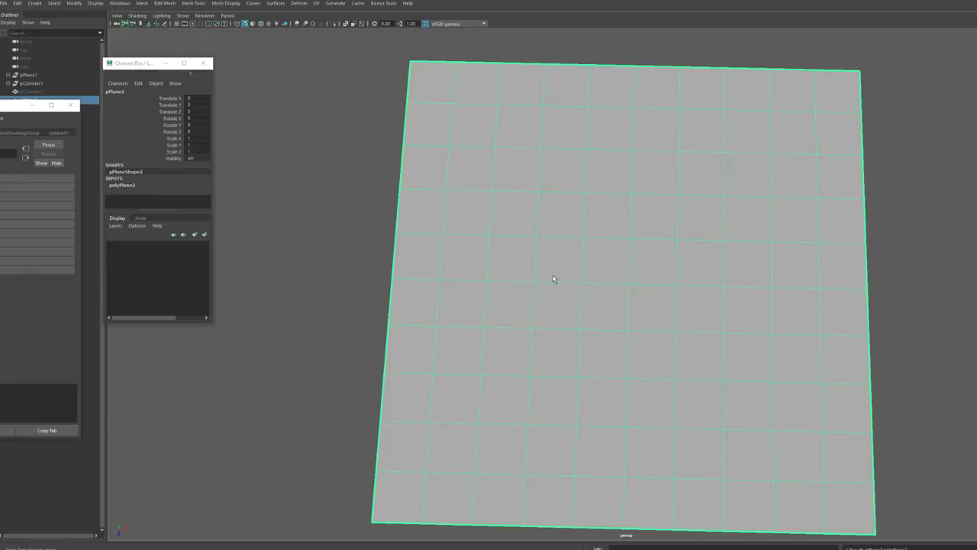
click(118, 185)
scroll(208, 182, down, 1)
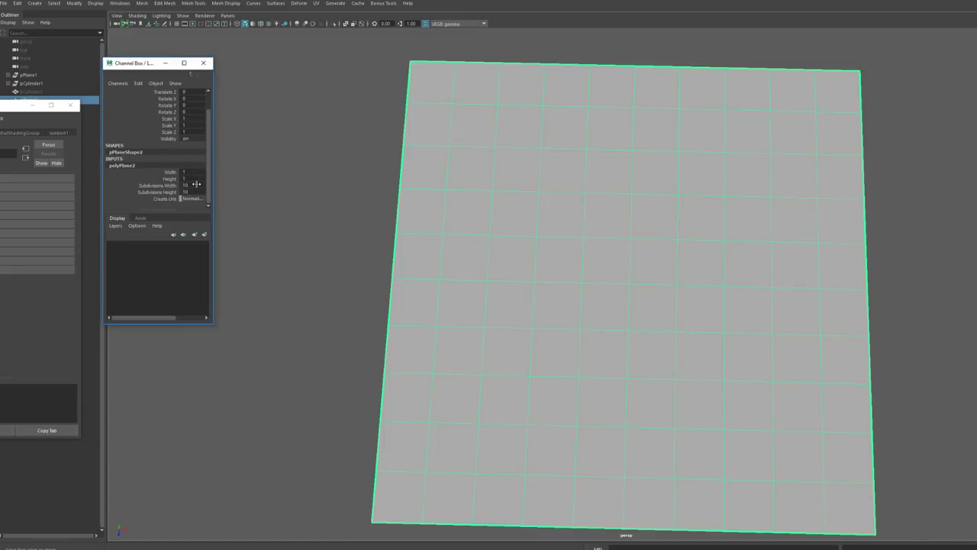
click(869, 283)
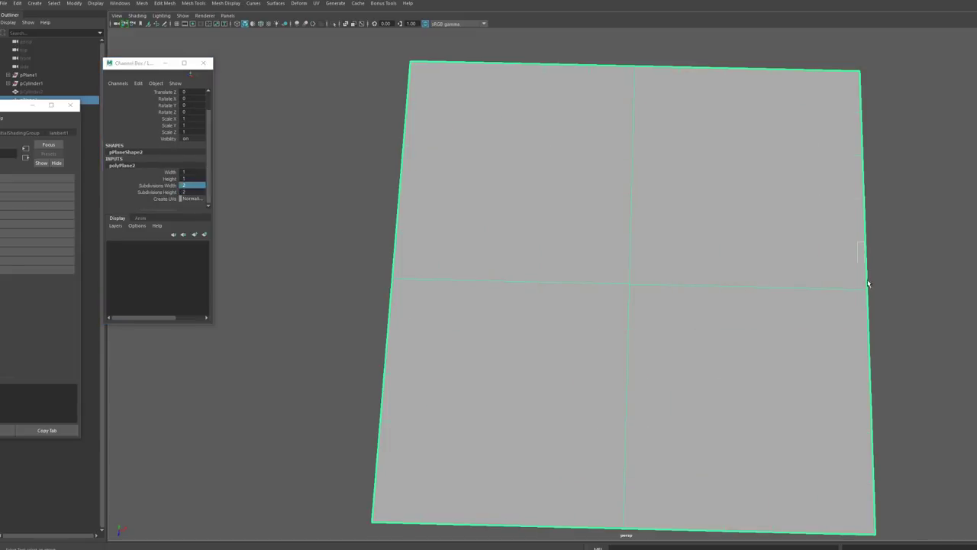
- Insert two lengthwise edge loops in the plane's right half and one crosswise edge loop through its front half
click(374, 231)
click(412, 231)
alt+drag(654, 305, 633, 323)
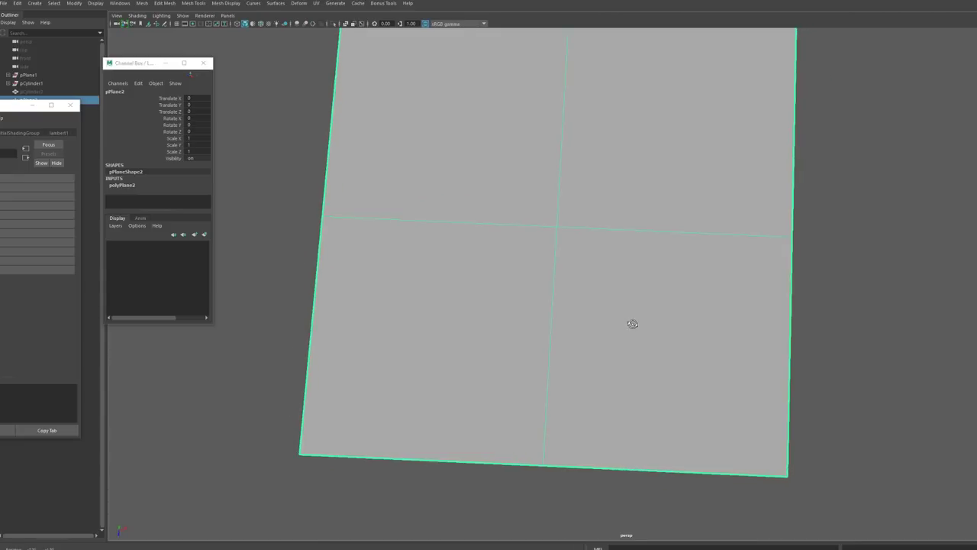
key(ctrl+shift+x)
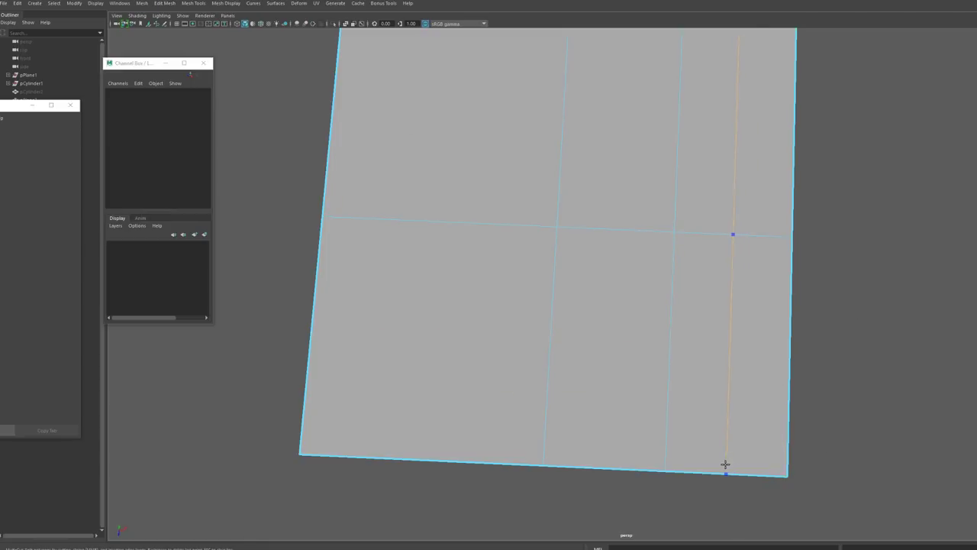
alt+drag(908, 323, 909, 323)
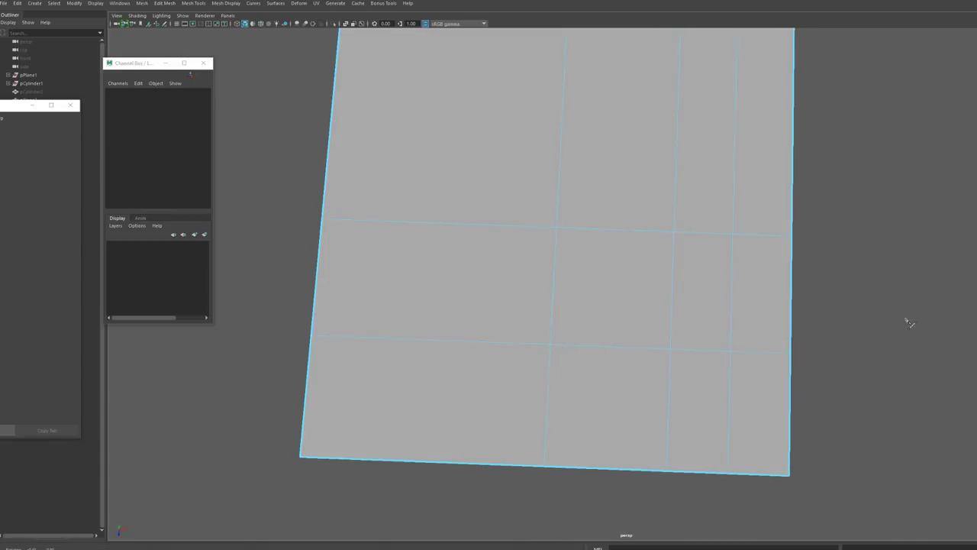
- Create a polygon cylinder with 12 axis subdivisions and highlight the cap edges that divide it into quarters
click(36, 7)
alt+drag(762, 307, 762, 318)
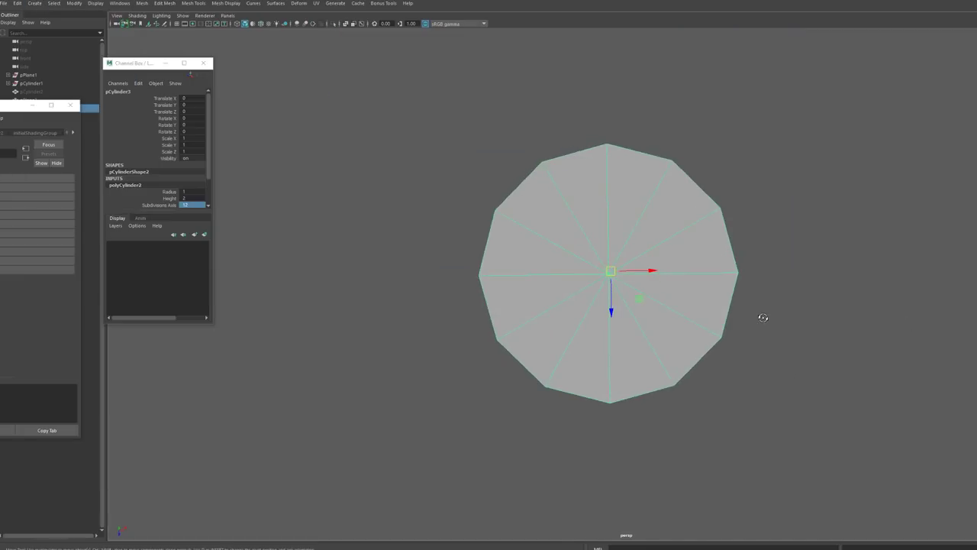
key(F10)
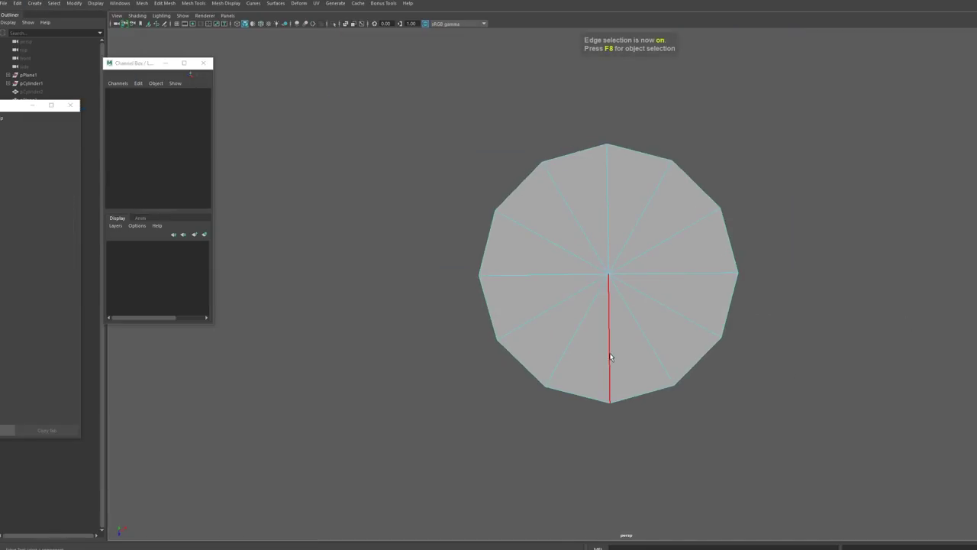
click(620, 235)
click(741, 345)
alt+drag(742, 344, 729, 327)
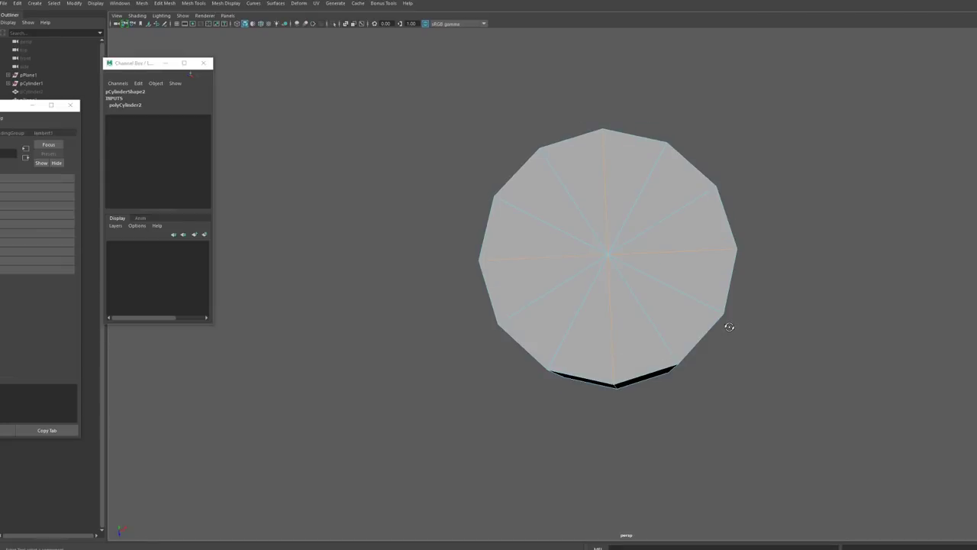
click(783, 374)
- Detach the cylinder's top cap along its rim edge loop and delete the remaining body faces
key(F10)
alt+drag(657, 398, 633, 217)
double_click(633, 216)
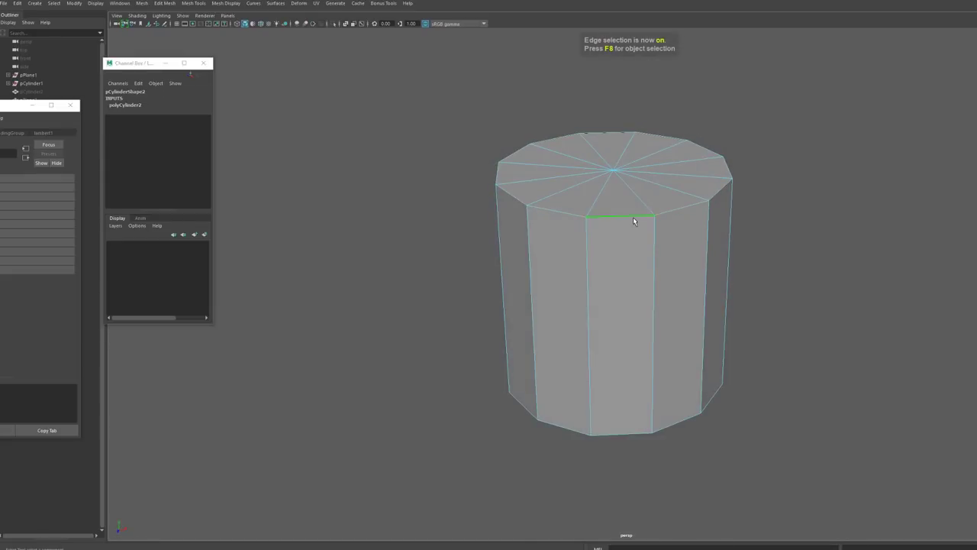
key(ctrl+shift+d)
key(F11)
double_click(609, 304)
key(Delete)
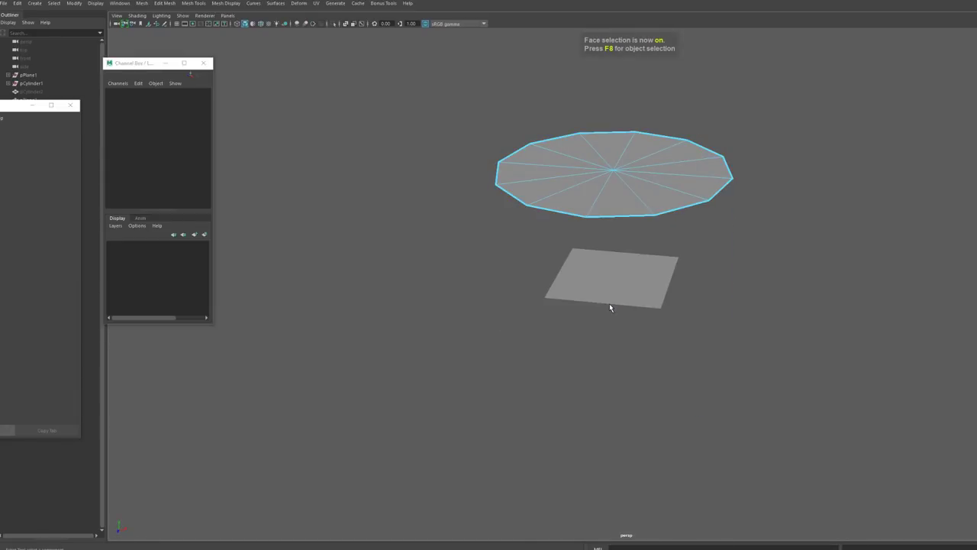
- Center the disc's pivot and snap the disc onto the plane's edge crossing at X 0.375, Z 0.25
alt+drag(610, 303, 631, 337)
key(F8)
key(w)
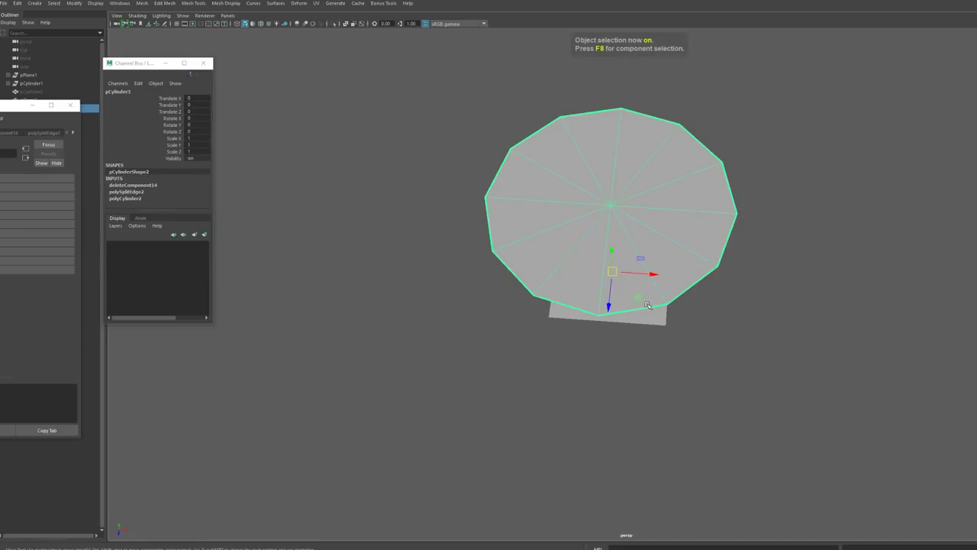
mouse_move(640, 290)
alt+mouse_down()
mouse_move(656, 298)
mouse_move(641, 299)
alt+mouse_up()
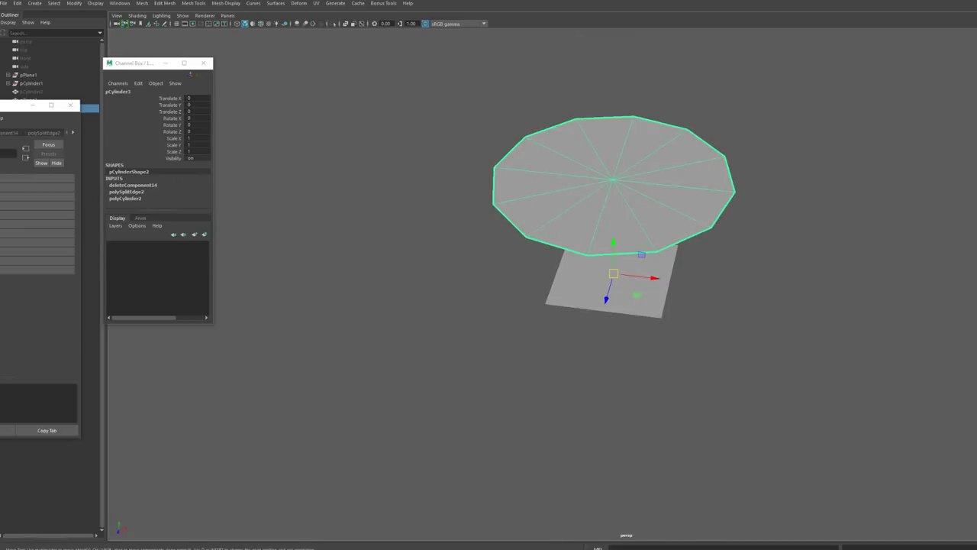
click(74, 3)
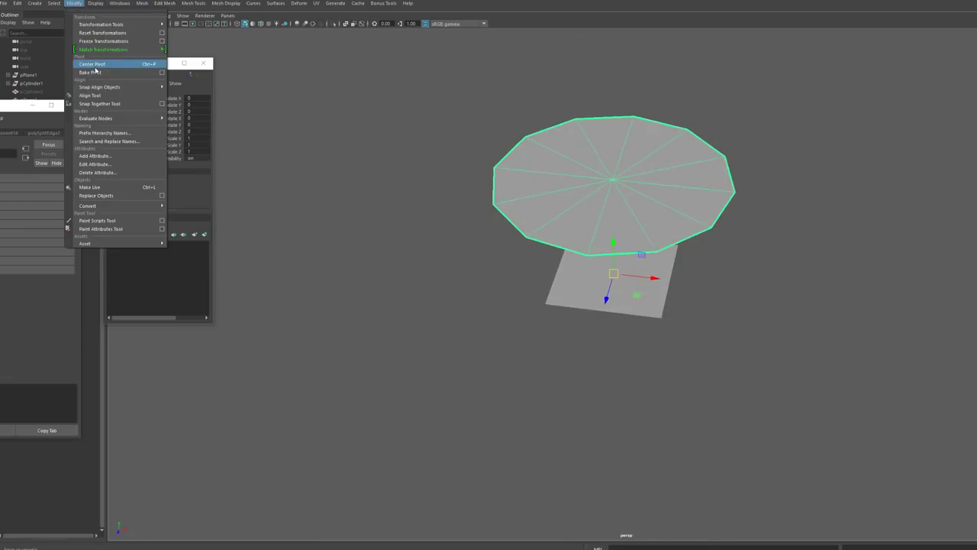
click(92, 63)
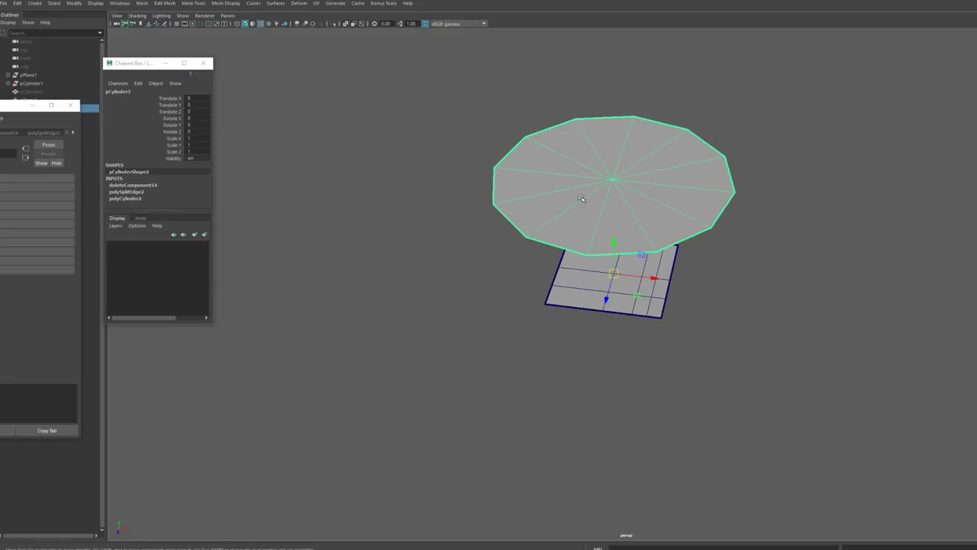
click(581, 198)
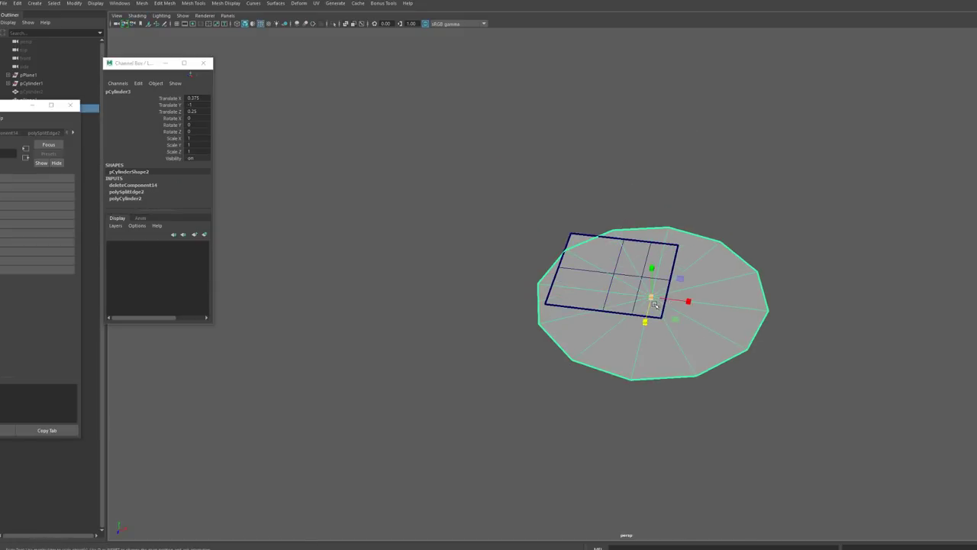
- Scale the disc uniformly to about 0.059 and move it along the edge loop to Translate Z 0.402, near the plane's border
drag(650, 298, 508, 322)
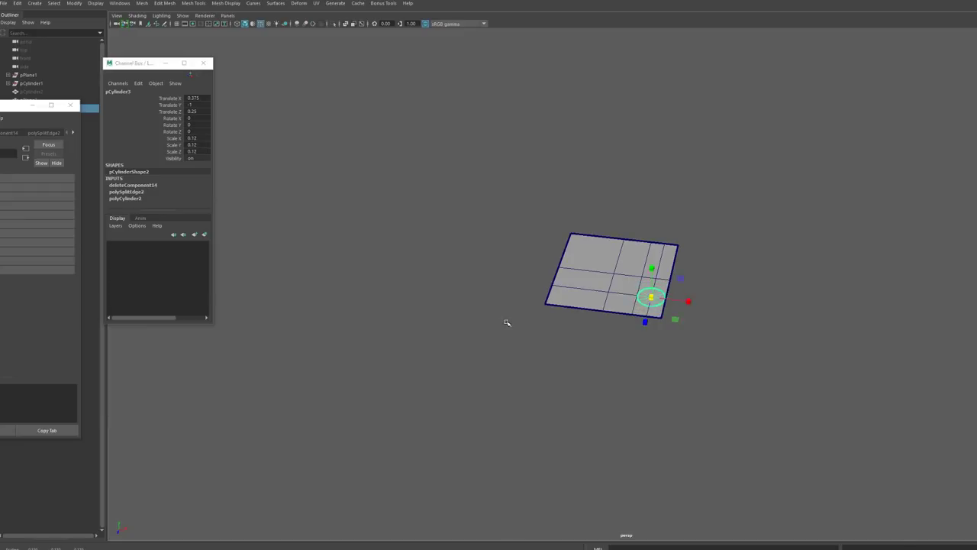
key(f)
alt+drag(699, 371, 707, 377)
alt+right_drag(707, 378, 669, 405)
alt+drag(669, 404, 668, 413)
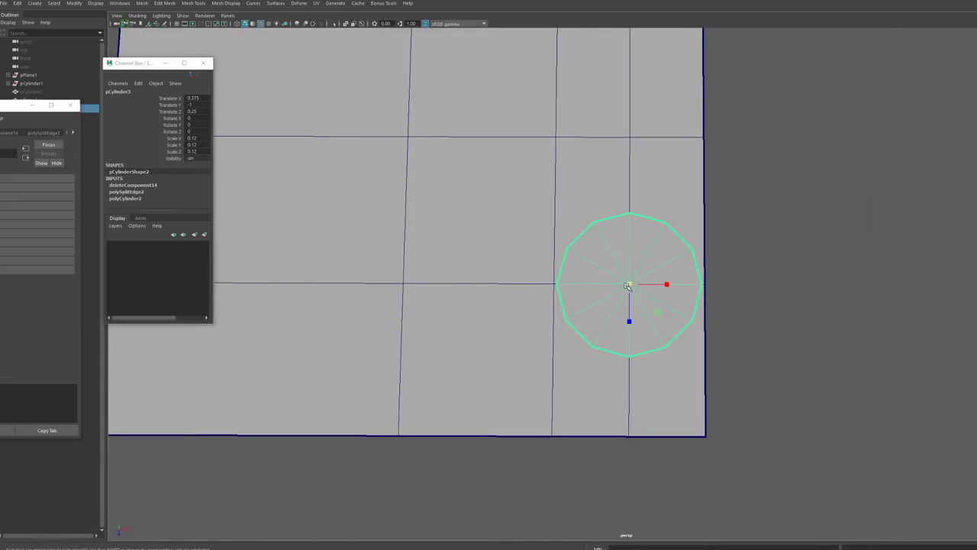
drag(629, 284, 630, 416)
key(w)
alt+right_drag(632, 415, 715, 386)
alt+middle_drag(715, 386, 698, 323)
alt+right_drag(698, 323, 799, 313)
- Detach the disc along its horizontal diameter edges and delete the upper half
key(F10)
key(q)
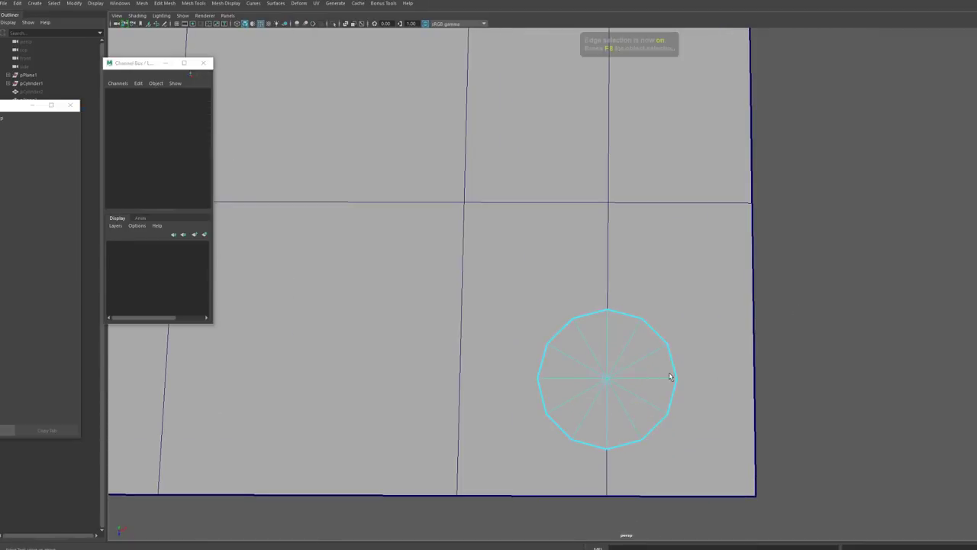
click(570, 381)
shift+click(660, 374)
key(g)
key(F11)
double_click(637, 347)
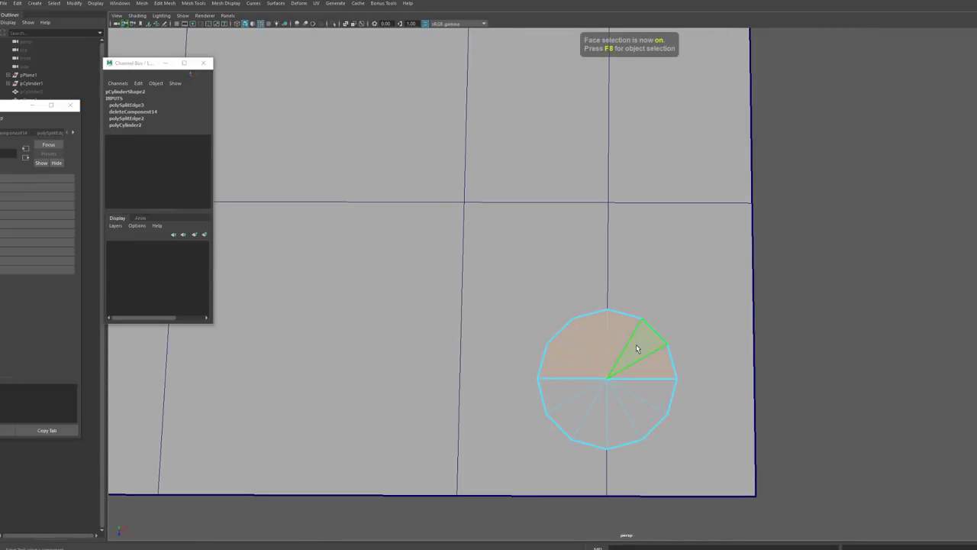
key(Delete)
- Extrude the half disc's straight edges and move them up to the plane's center crosswise edge
alt+right_drag(700, 285, 681, 286)
alt+middle_drag(681, 286, 717, 286)
alt+drag(717, 286, 629, 315)
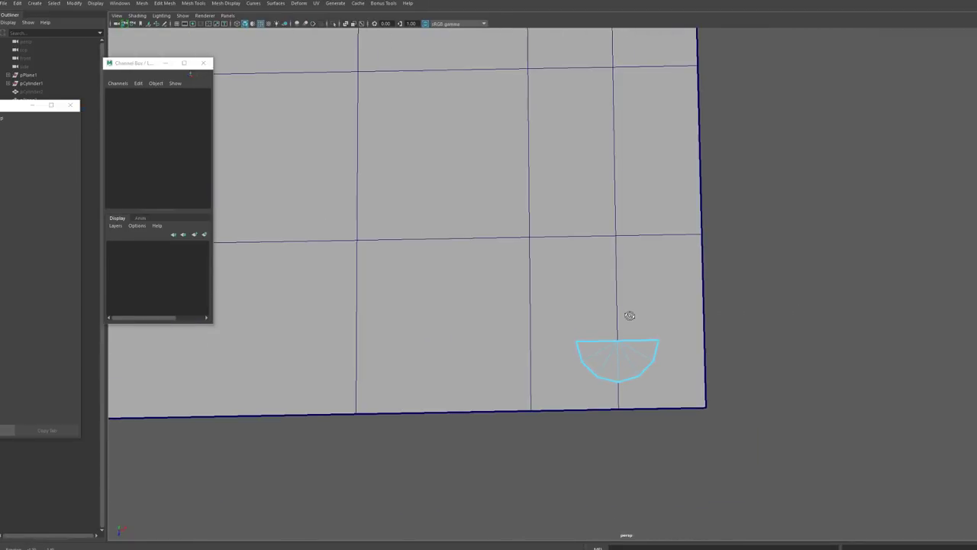
key(F10)
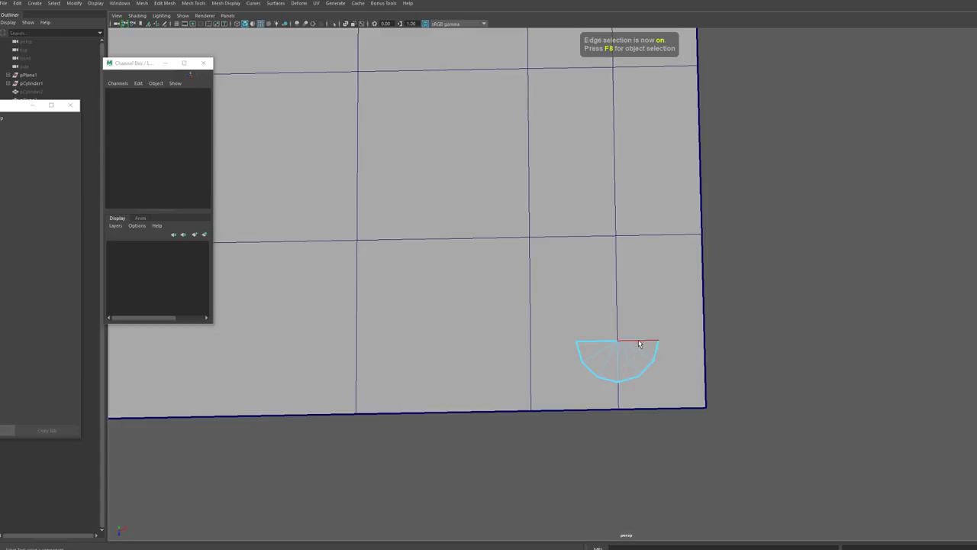
key(ctrl+e)
key(w)
drag(620, 378, 615, 327)
key(q)
- Extrude the shape's side and arc border edges outward with an offset of 0.03, leaving out the straight upper edges
click(653, 320)
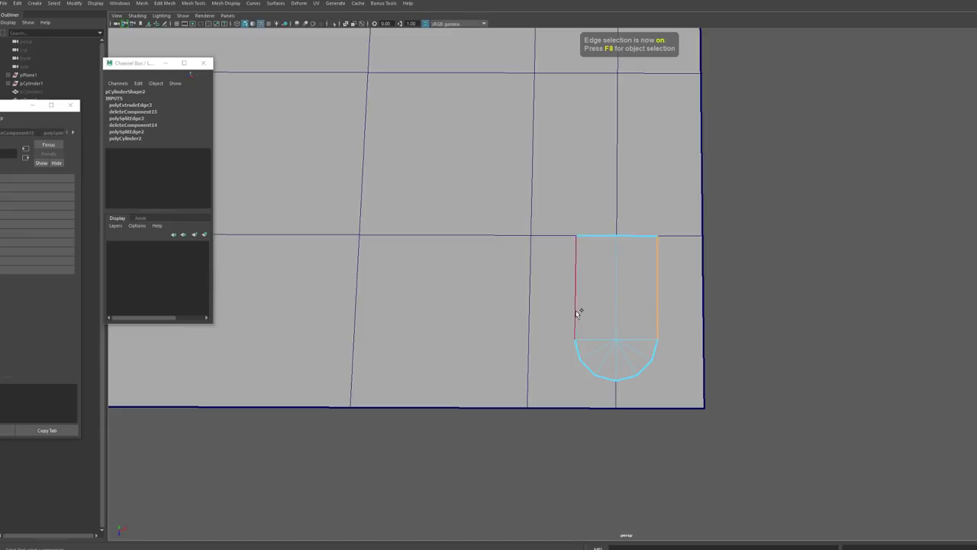
shift+double_click(579, 310)
double_click(657, 328)
ctrl+drag(635, 223, 603, 249)
key(ctrl+e)
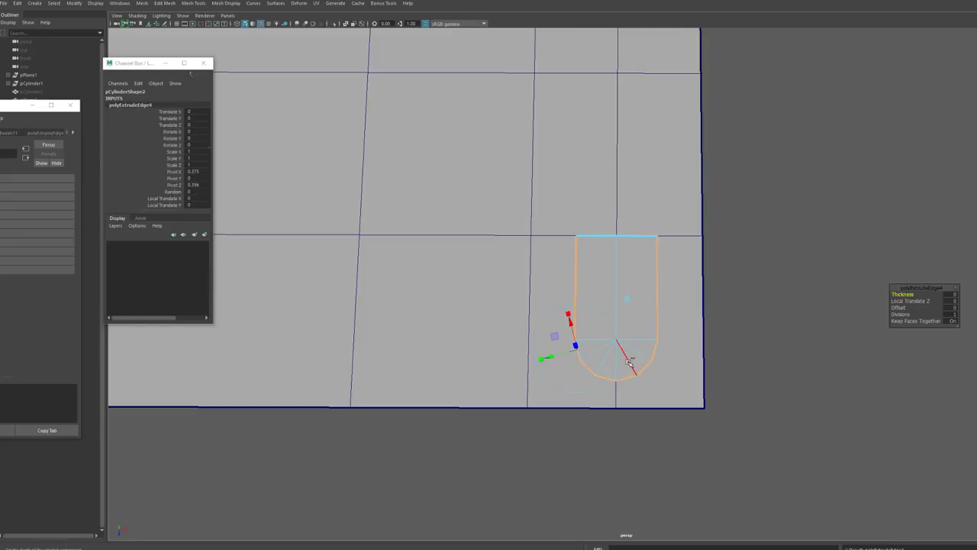
drag(897, 308, 899, 308)
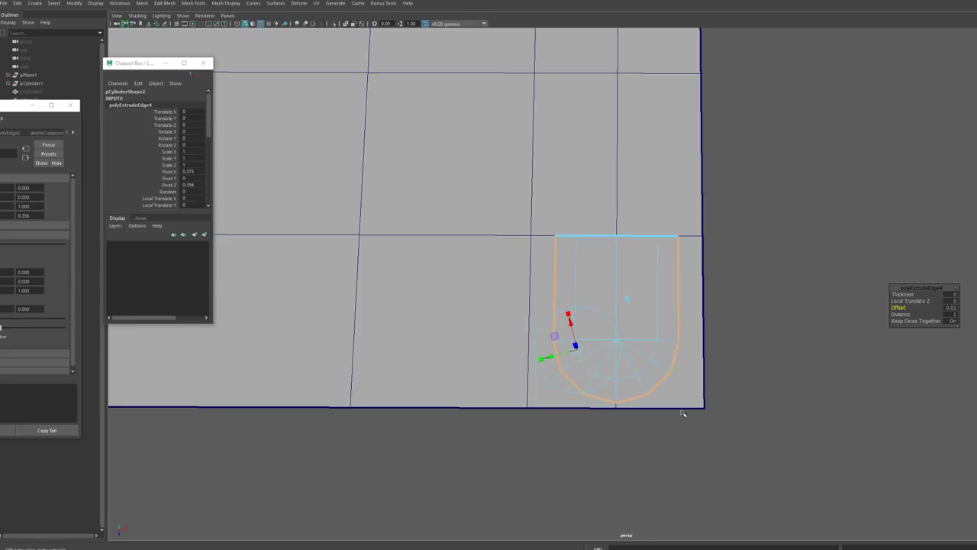
- Detach the shape along its vertical middle edges and delete the right half
click(618, 325)
click(615, 376)
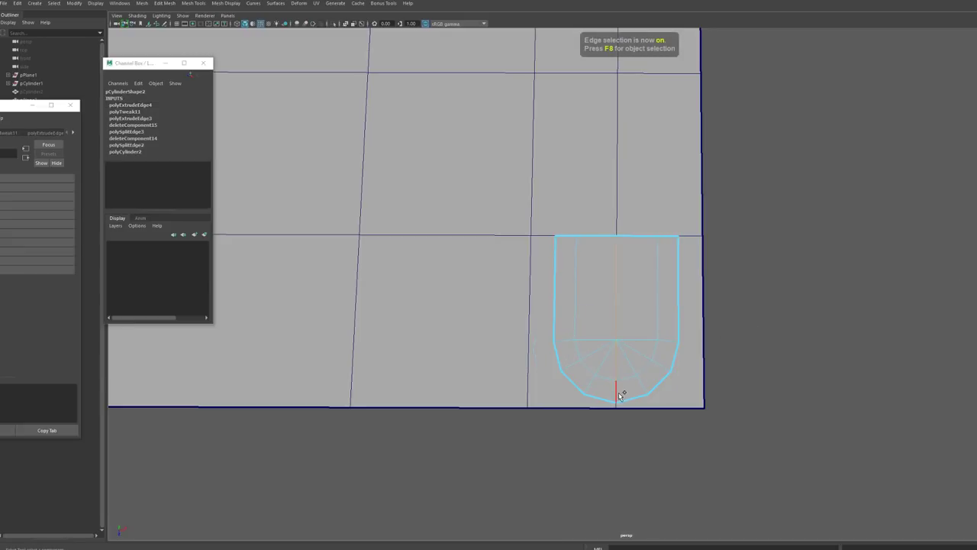
shift+click(620, 397)
key(g)
key(F11)
double_click(639, 317)
key(Delete)
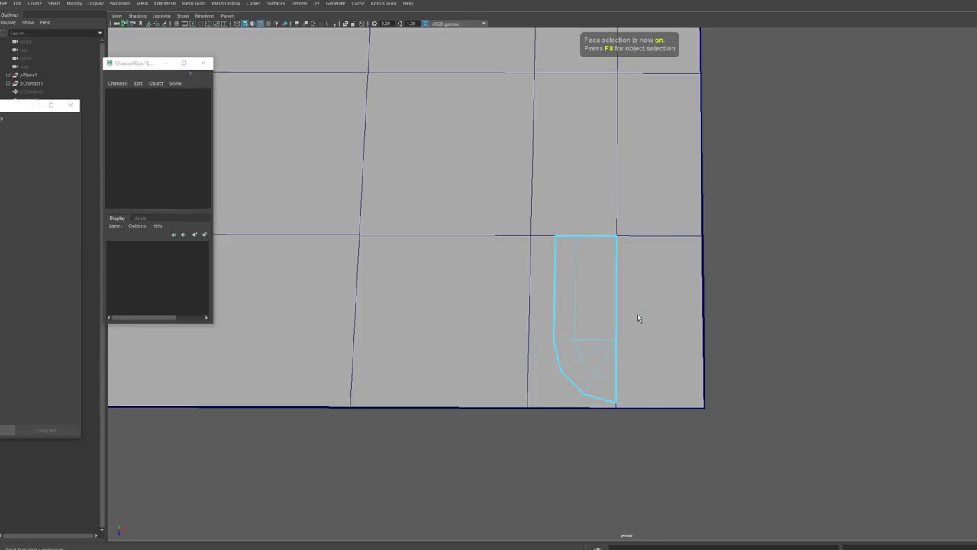
- Square off the outer corner by scaling the lower arc edges flat to the tip vertex and straightening the outer side edges
key(F10)
click(600, 397)
key(w)
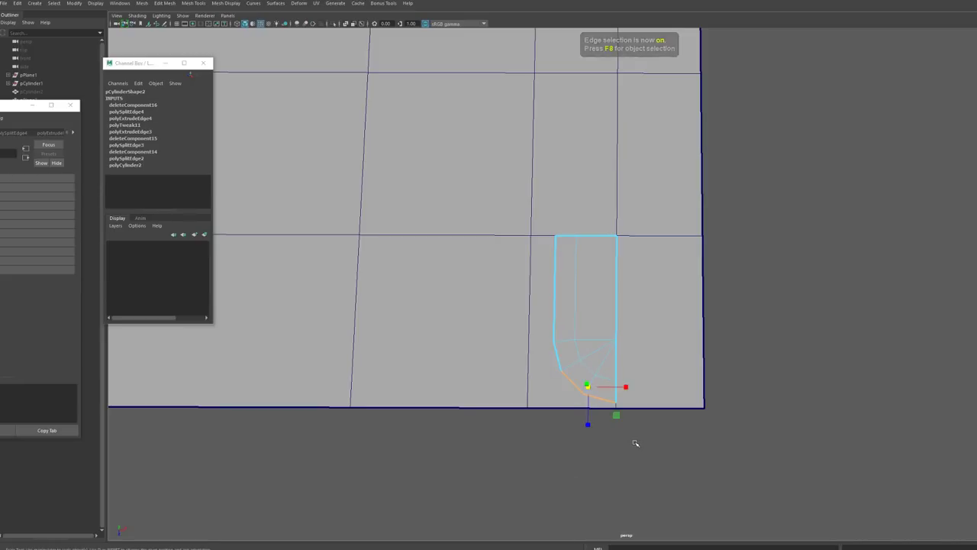
drag(588, 388, 617, 404)
key(r)
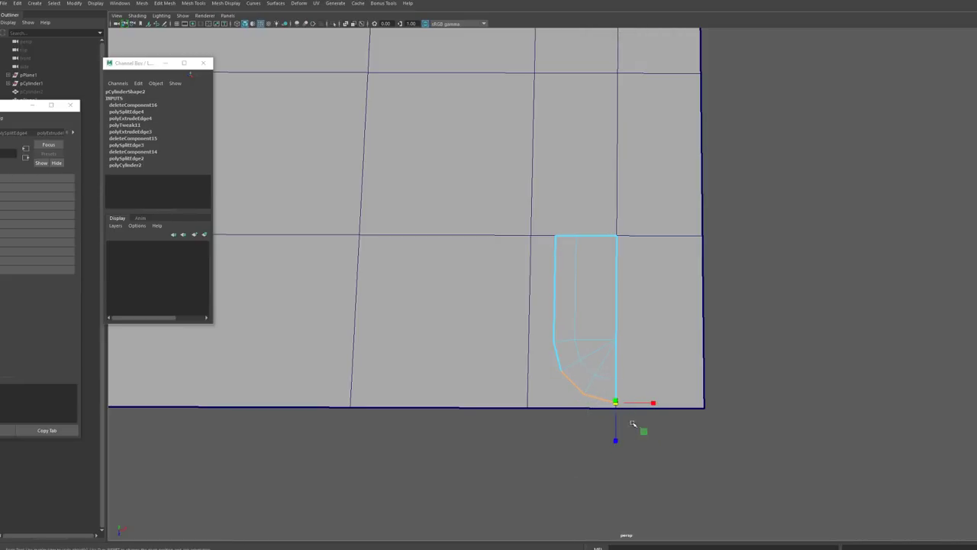
drag(615, 441, 575, 313)
click(558, 361)
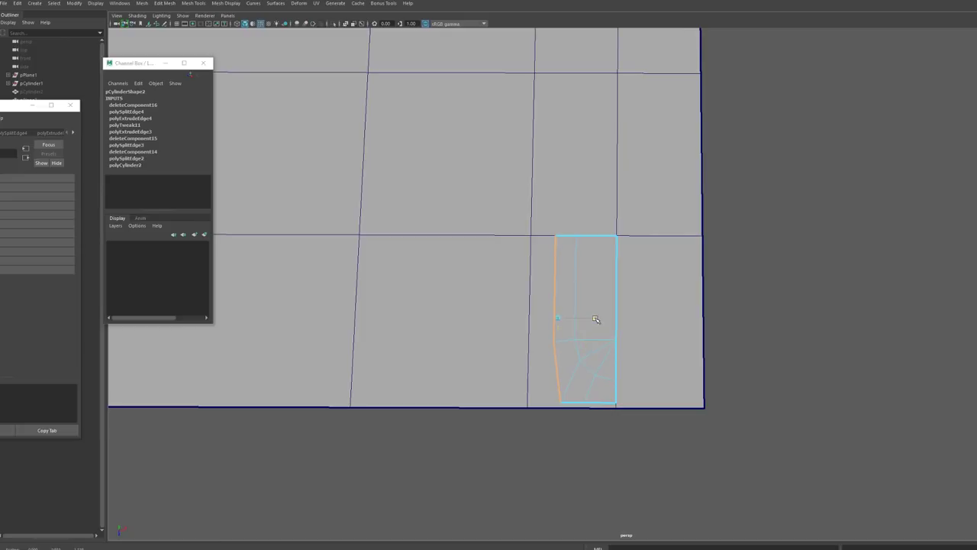
alt+drag(726, 297, 672, 355)
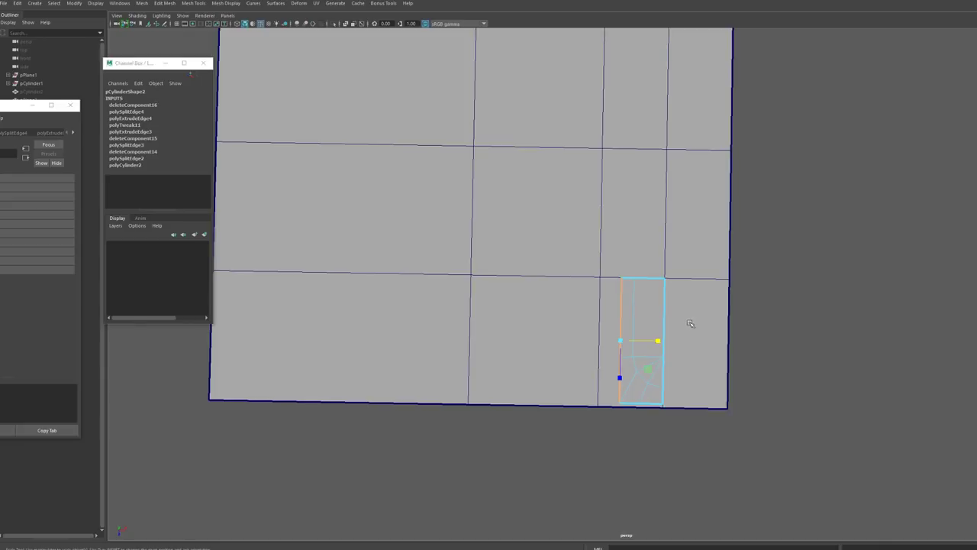
- Return to object selection and move the half shape away from the plane's border to Translate Z 0.37
key(F8)
click(631, 385)
click(634, 331)
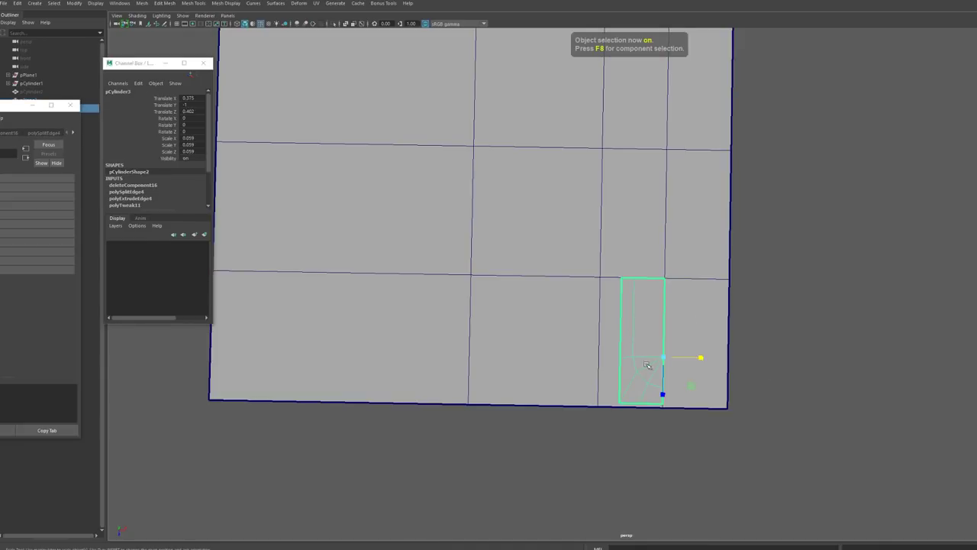
key(w)
middle_drag(663, 395, 661, 379)
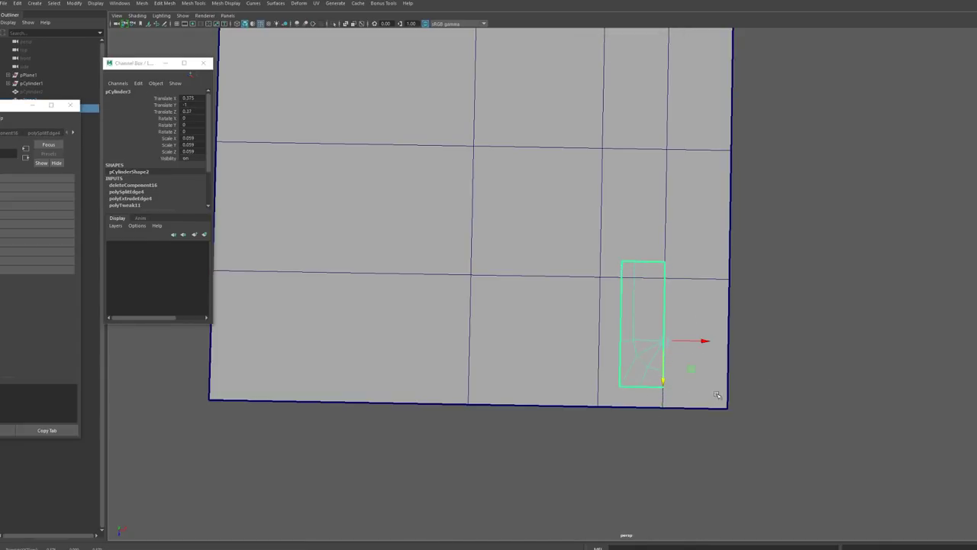
mouse_move(717, 395)
alt+right_down()
mouse_move(766, 391)
mouse_move(712, 397)
alt+right_up()
key(q)
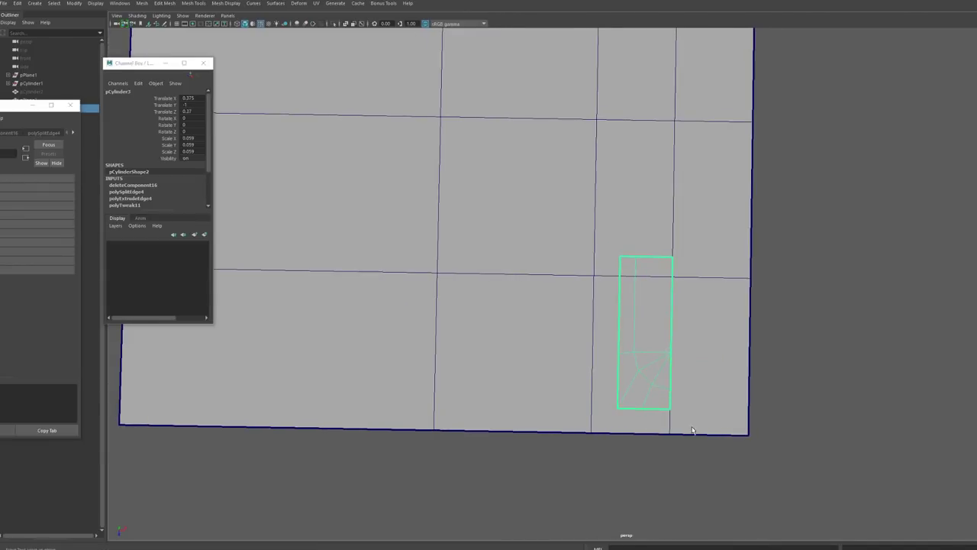
- Frame the half shape's lower border edges in the top view and undo a trial move of them
key(F10)
key(w)
key(space)
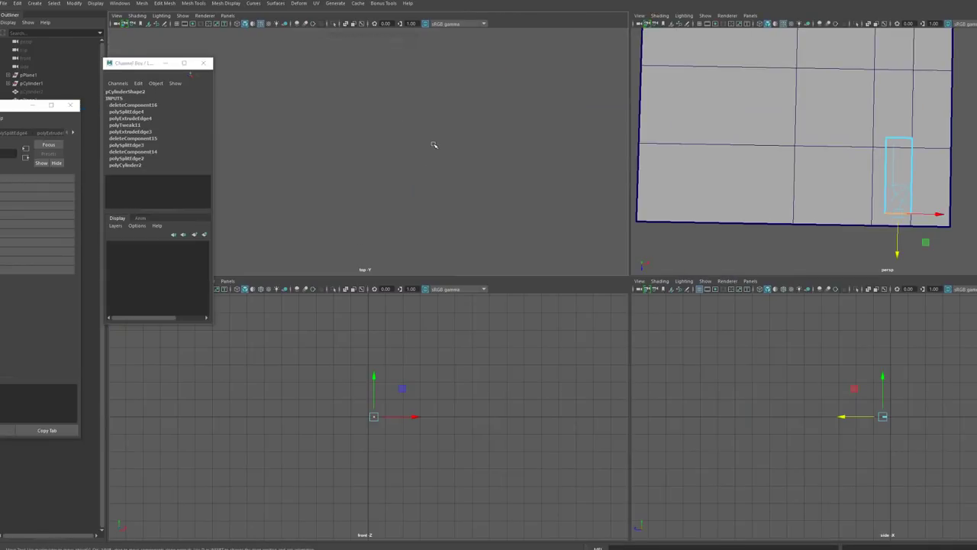
key(f)
key(space)
drag(626, 304, 626, 348)
alt+middle_drag(629, 313, 633, 407)
key(ctrl+z)
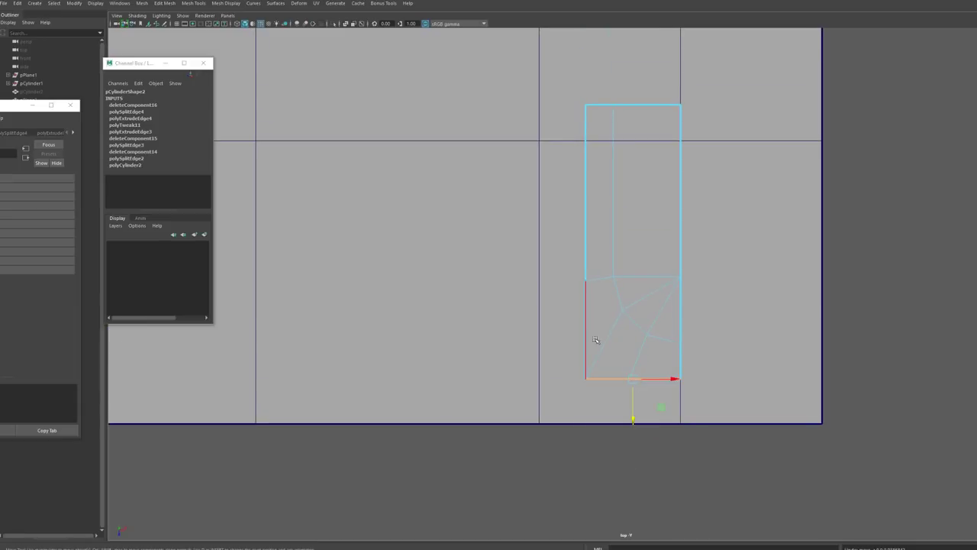
- Move the half shape's outer side edges slightly outward, toward the plane's neighbouring vertical loop
alt+middle_drag(582, 312, 537, 362)
click(539, 362)
shift+click(546, 281)
drag(583, 294, 575, 295)
click(831, 374)
alt+right_drag(833, 371, 611, 358)
key(f)
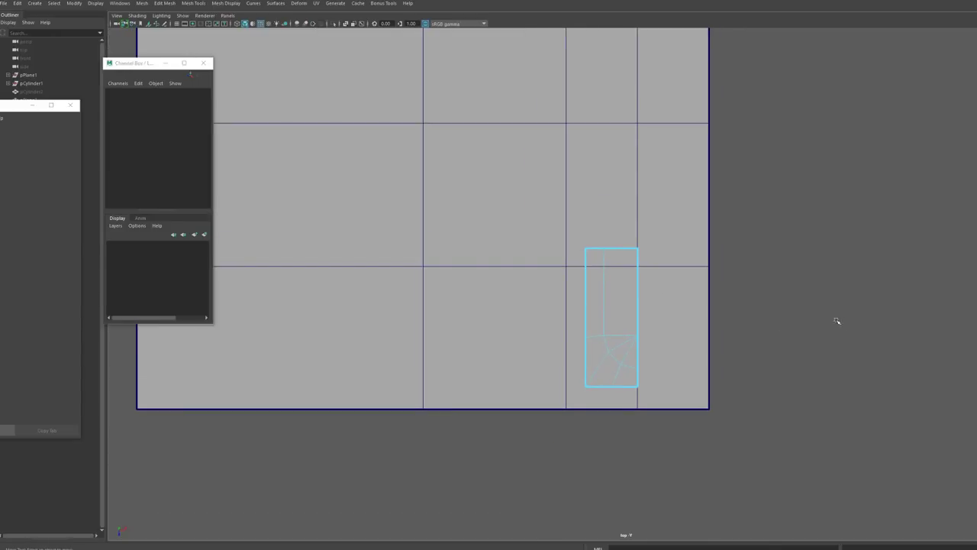
- Move the half shape's upper border vertices down onto the plane's horizontal edge loop
click(619, 249)
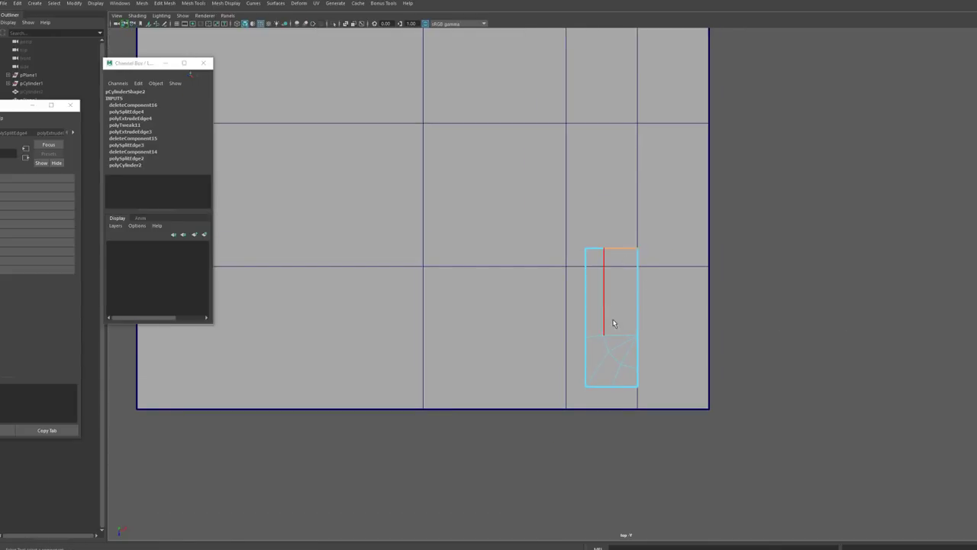
key(F9)
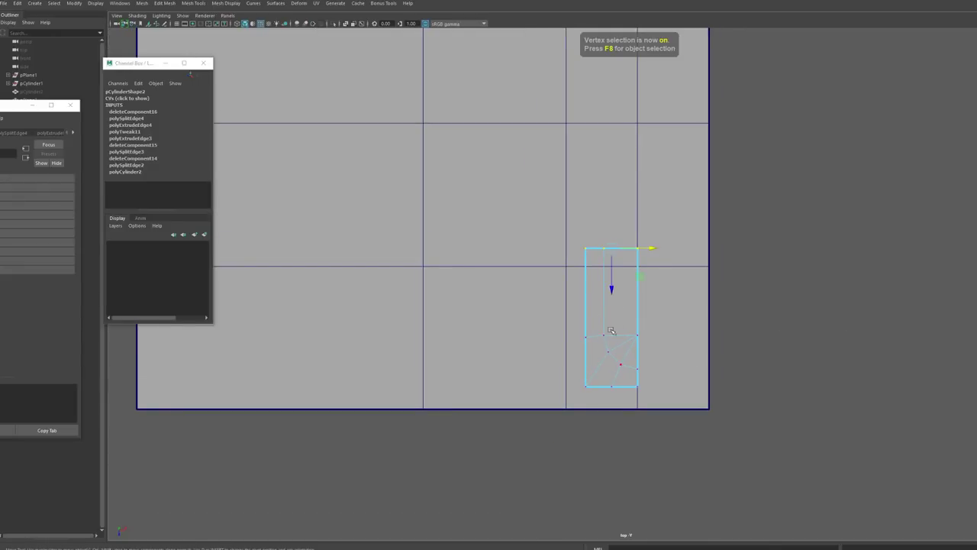
drag(611, 289, 613, 297)
click(737, 367)
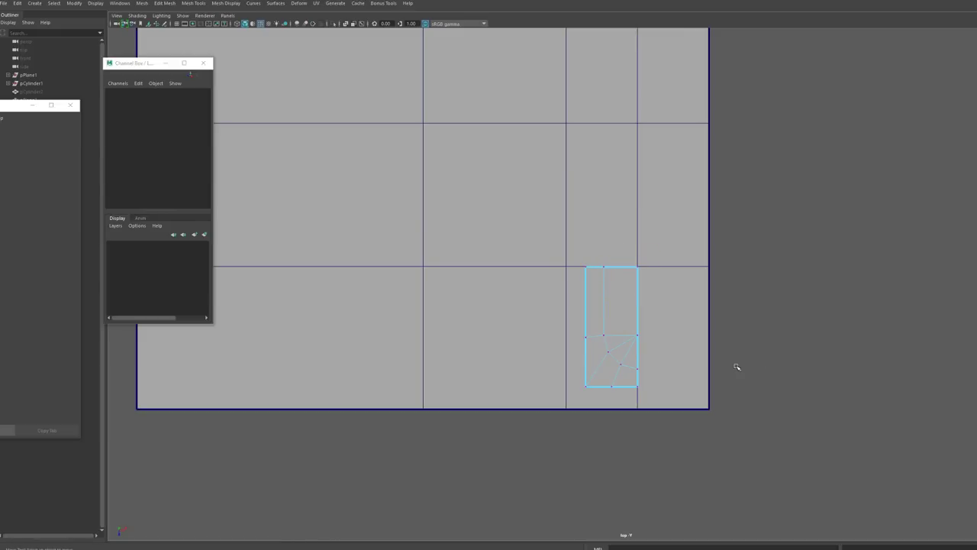
- Extrude the half shape's outer side edges out to the plane's adjacent vertical loop
key(F10)
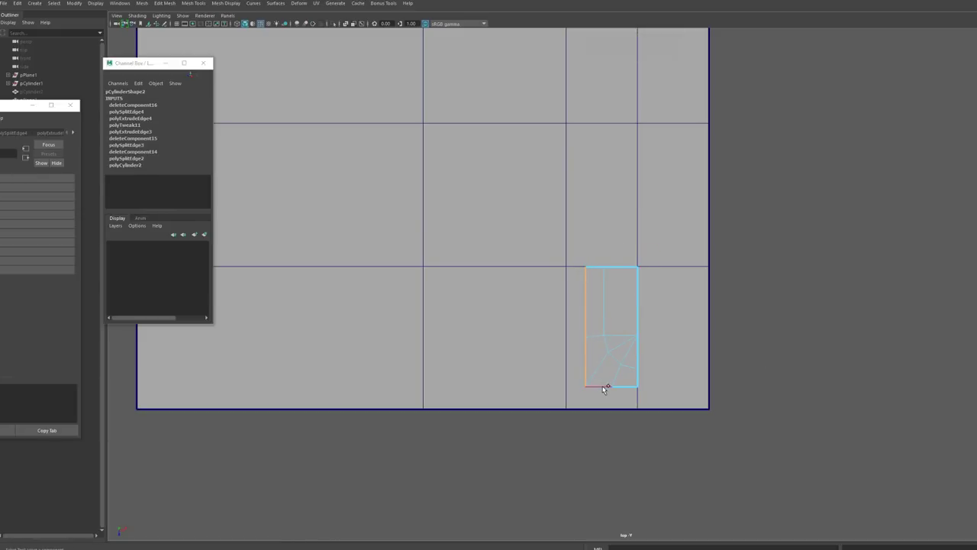
key(ctrl+e)
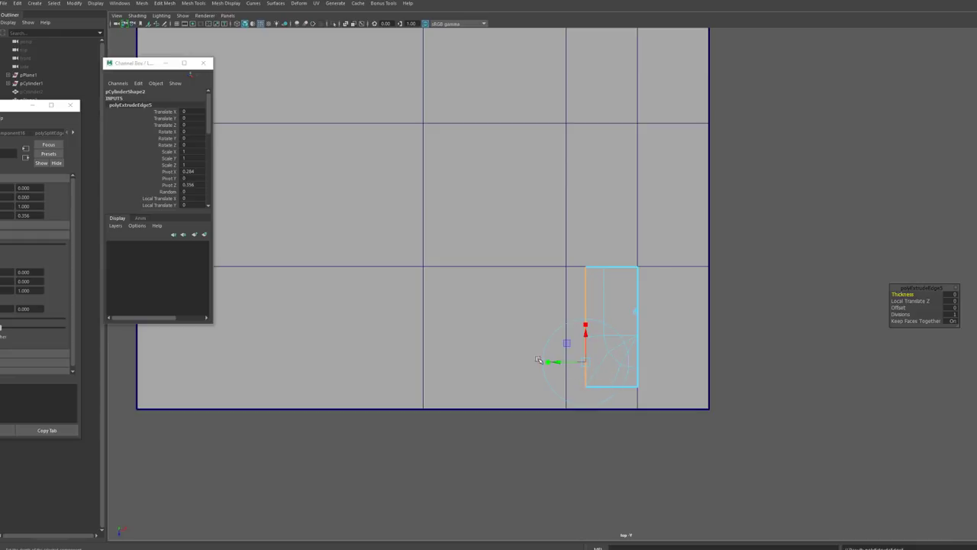
drag(557, 362, 538, 361)
click(577, 387)
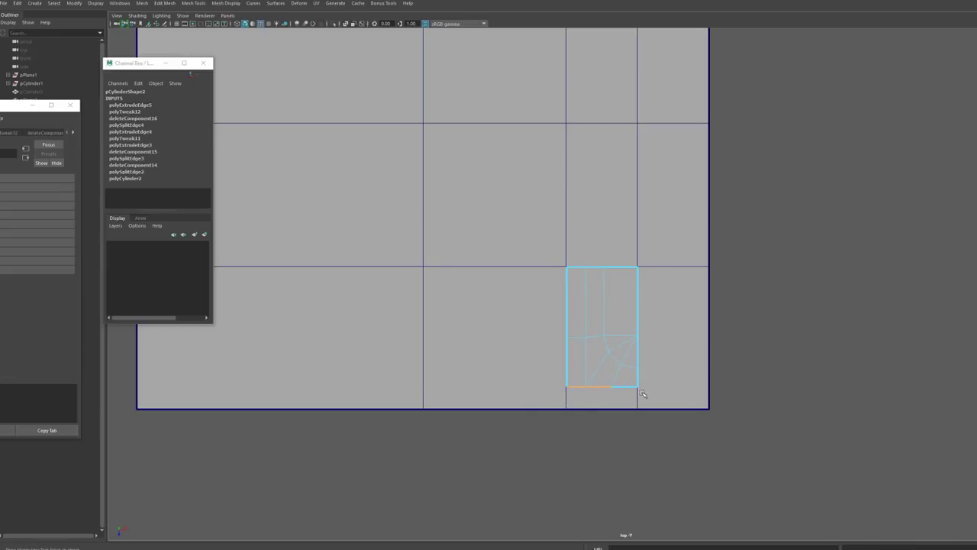
- Extrude the half shape's lower border edges down to the plane's lower border
key(ctrl+e)
drag(604, 413, 602, 434)
click(746, 367)
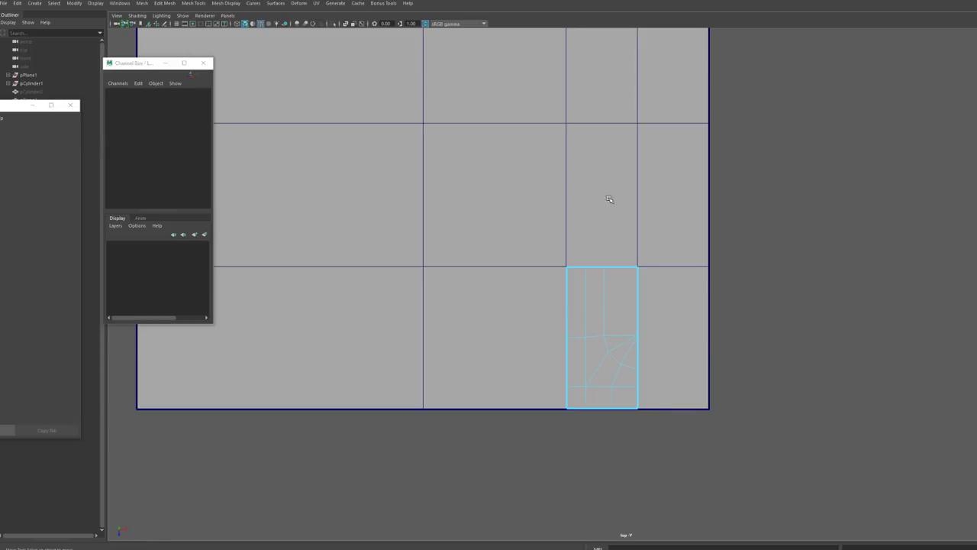
- Flatten the horizontal edge row at the start of the arc by setting its pivot on the inner corner vertex and scaling vertically
click(578, 367)
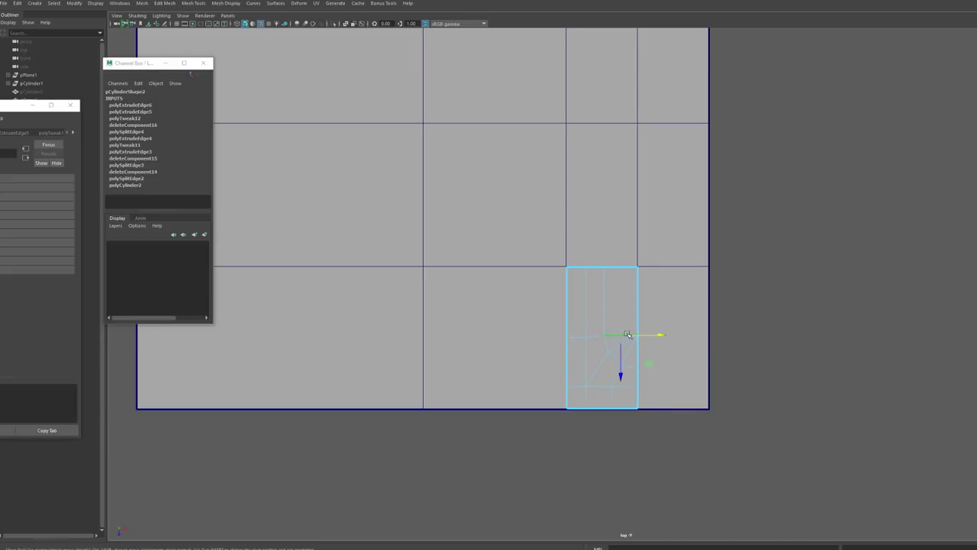
scroll(631, 349, up, 2)
shift+click(587, 351)
shift+click(568, 352)
key(d)
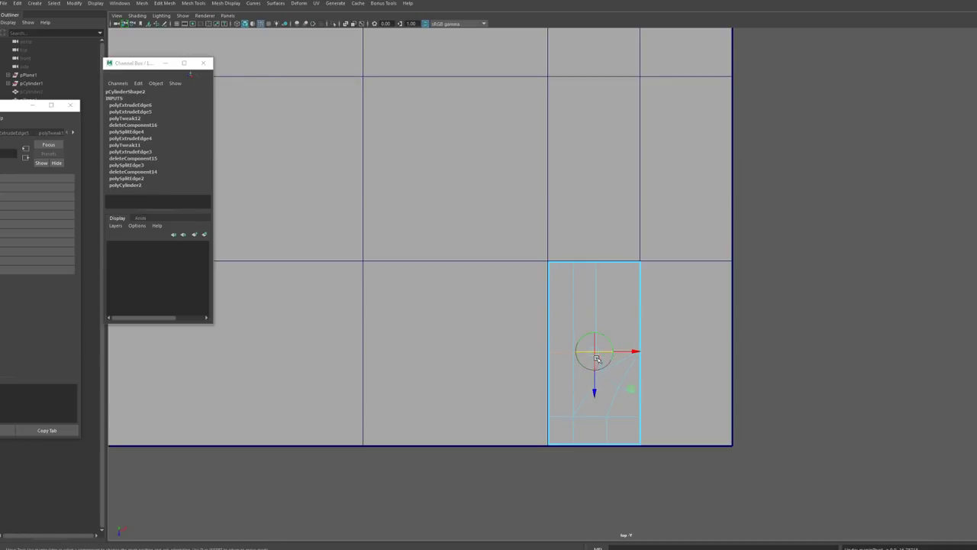
mouse_move(596, 352)
mouse_down()
mouse_move(590, 342)
mouse_move(597, 354)
mouse_up()
key(ctrl+z)
key(d)
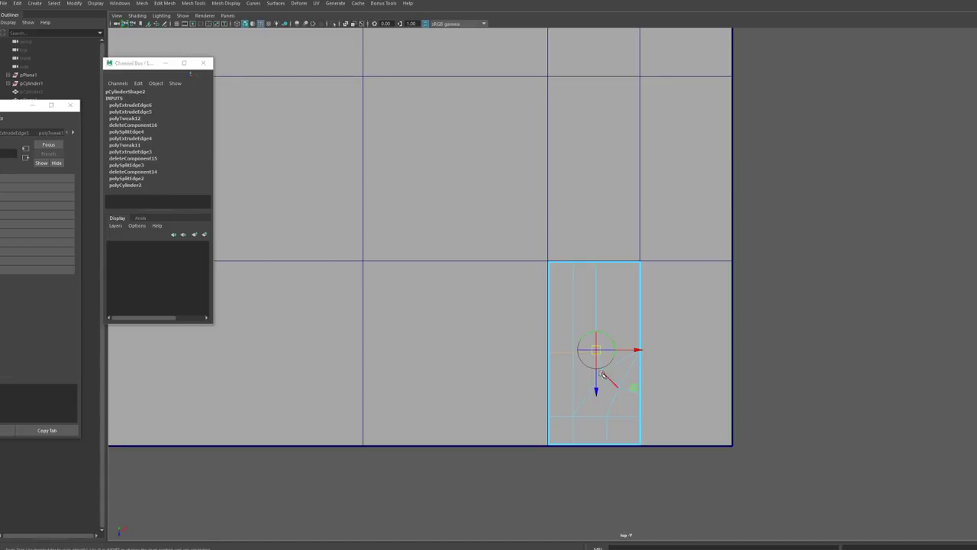
key(r)
drag(596, 388, 590, 340)
key(F8)
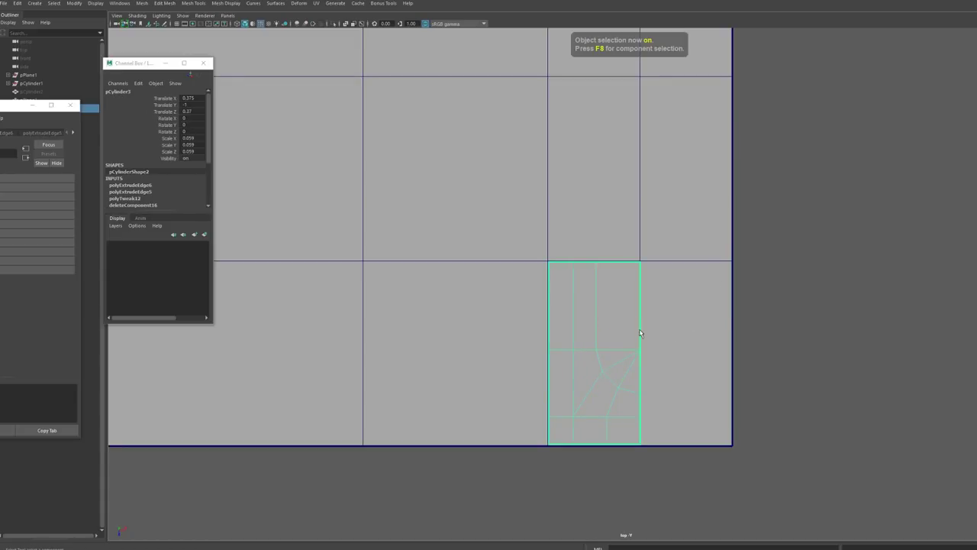
- Set the Mirror options to merge border vertices and use Object as the mirror axis position
shift+right_drag(625, 316, 665, 413)
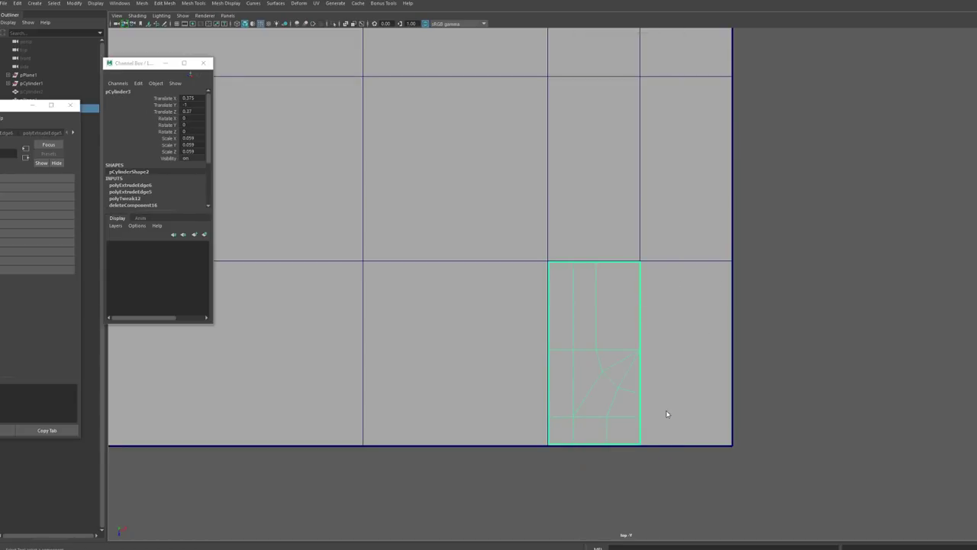
click(972, 213)
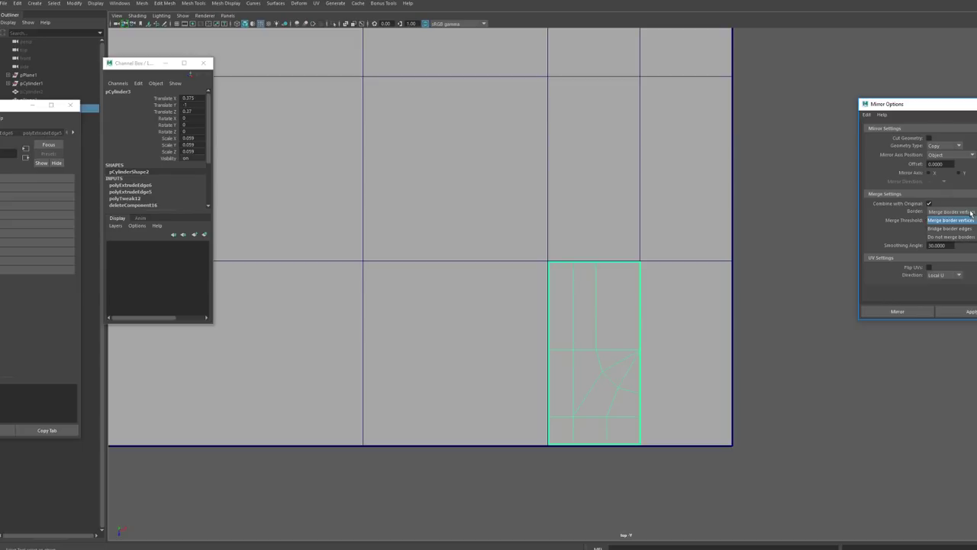
click(974, 219)
click(953, 156)
click(953, 163)
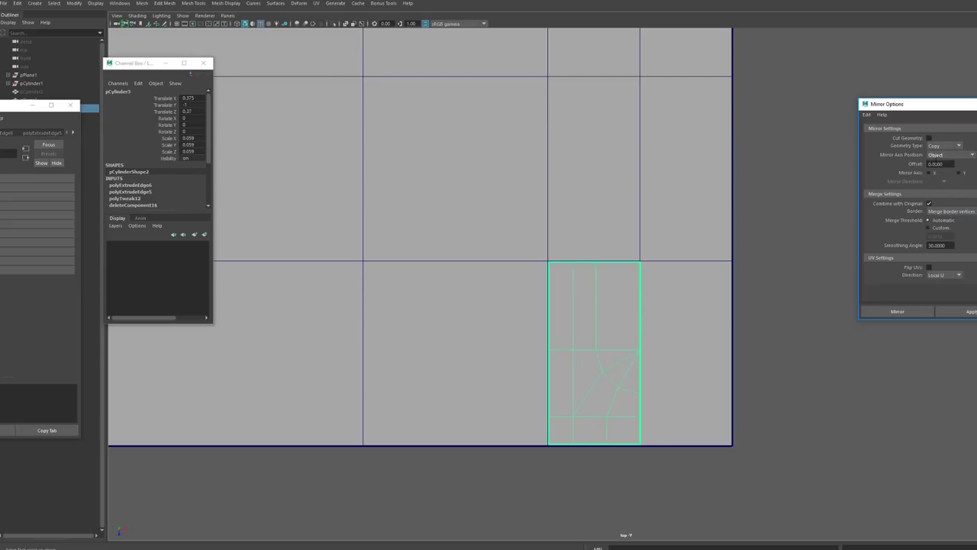
- Mirror the half shape across the X axis with a merge threshold of 1
click(662, 366)
shift+click(636, 353)
key(w)
ctrl+click(655, 344)
key(ctrl+z)
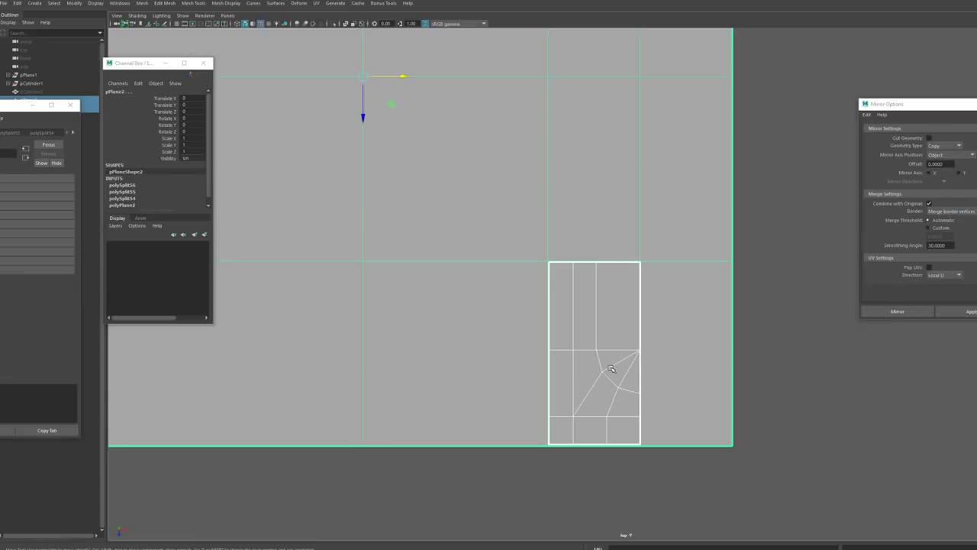
ctrl+click(509, 183)
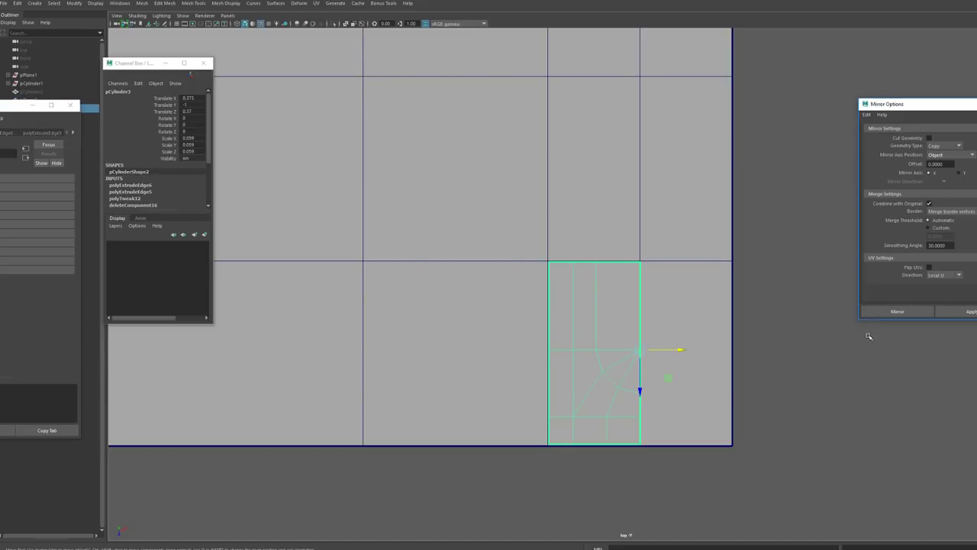
click(880, 312)
drag(923, 334, 912, 334)
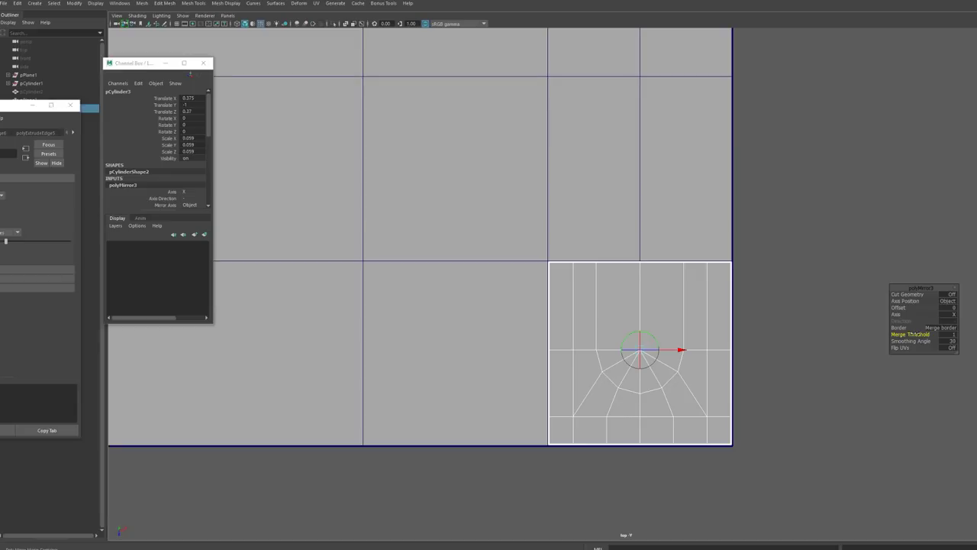
- Mirror the rounded end across the Z axis with offset -2.036 and merge threshold 1 to complete the slot
key(F8)
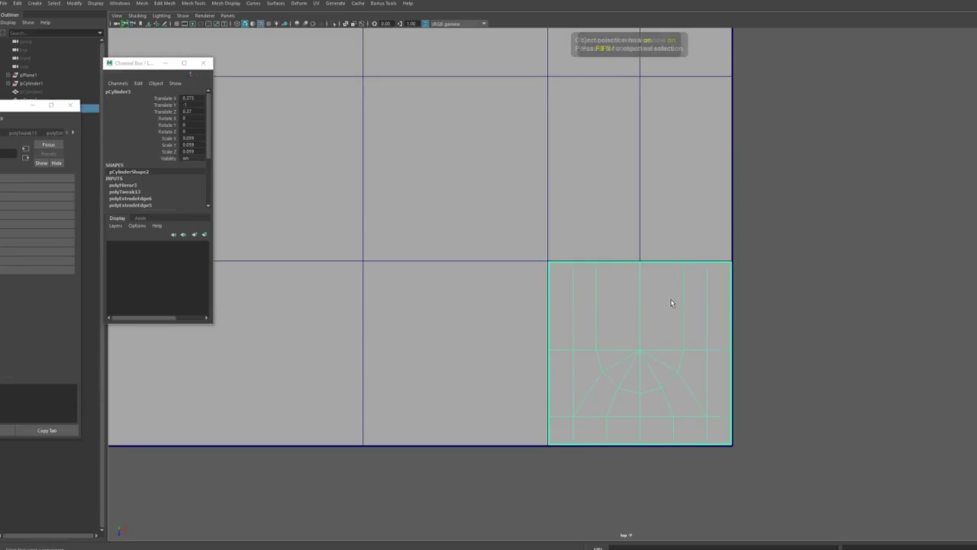
right_drag(672, 301, 712, 387)
key(g)
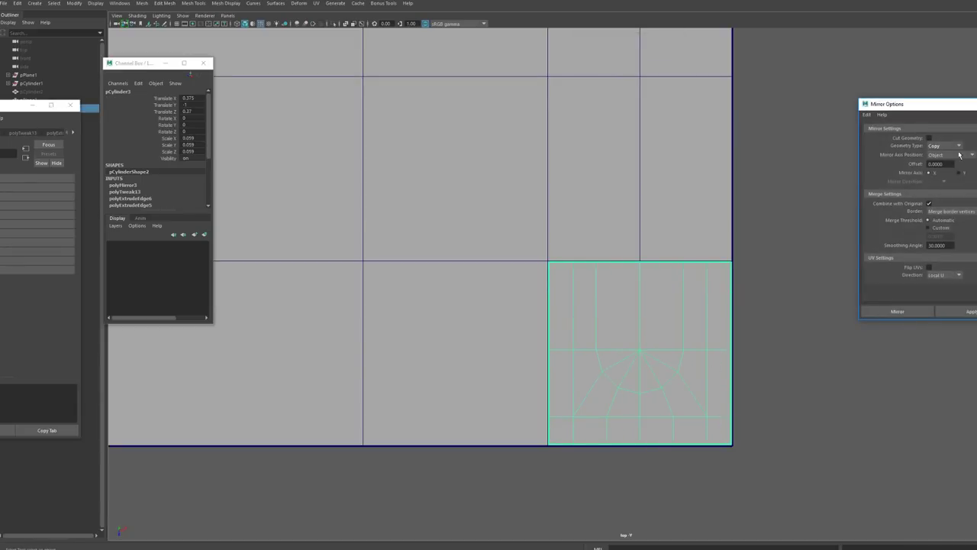
click(904, 311)
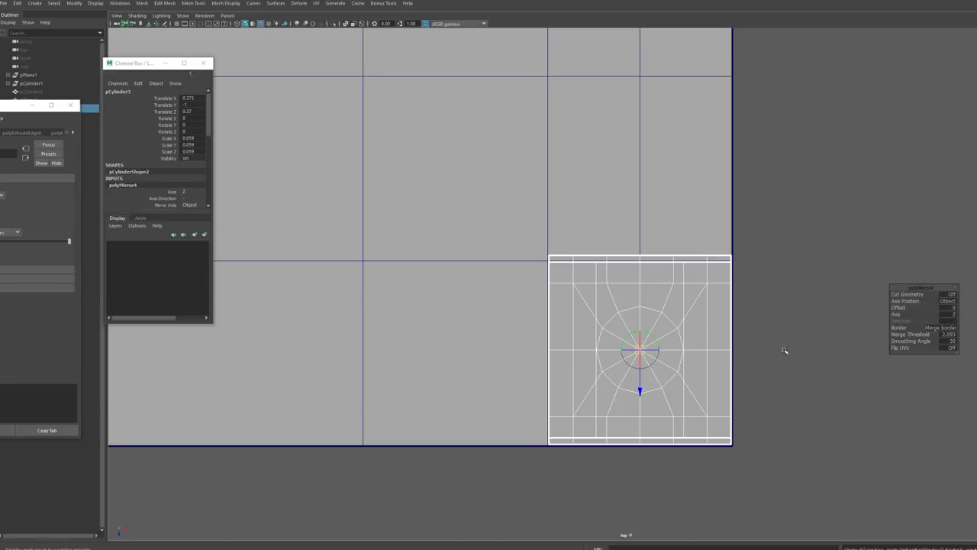
drag(641, 391, 568, 33)
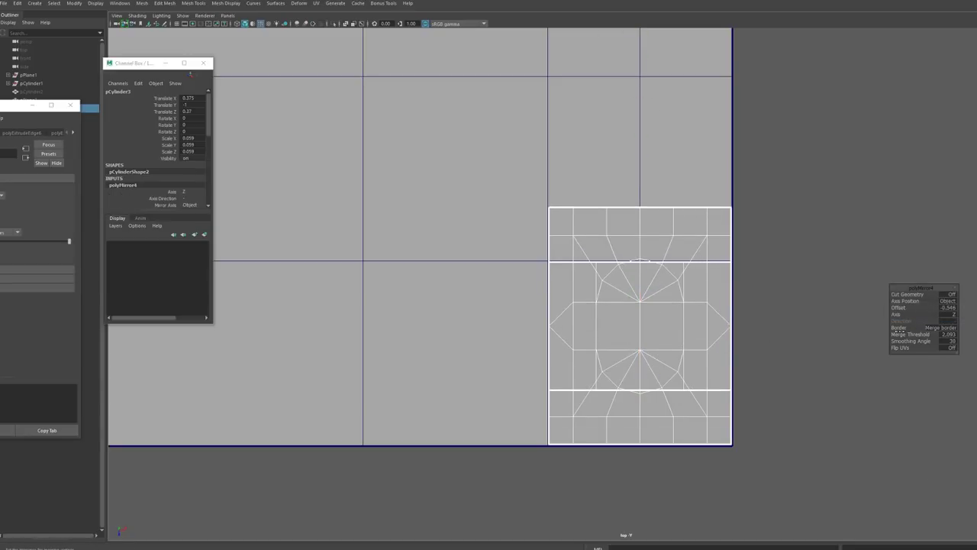
drag(899, 334, 831, 317)
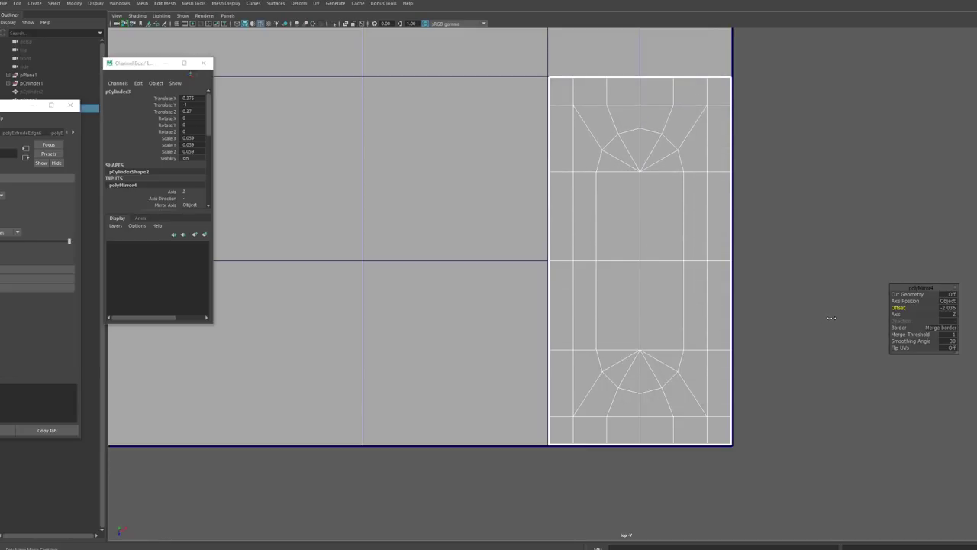
click(831, 317)
- Delete the plane's faces underneath the slot piece and return to object selection
alt+drag(802, 358, 780, 392)
click(489, 311)
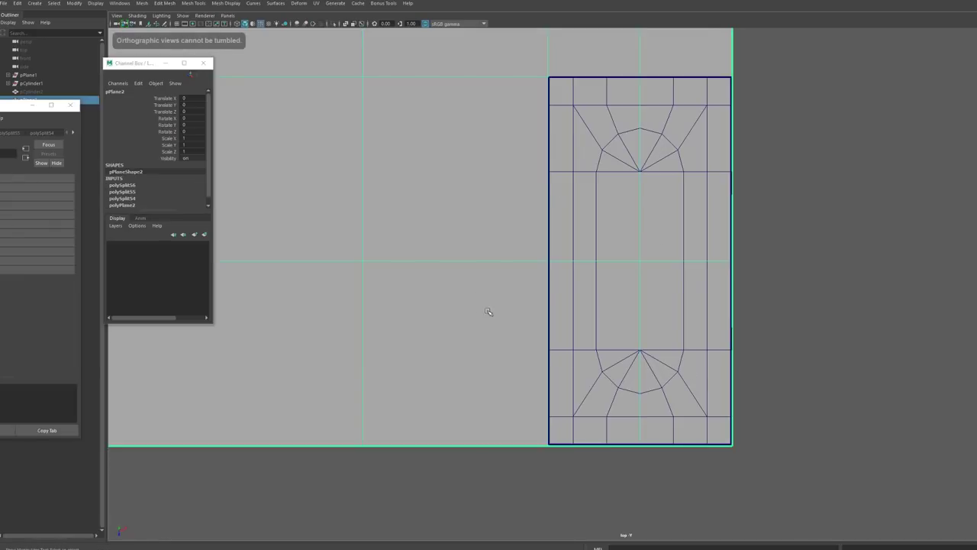
key(F11)
drag(789, 494, 542, 154)
drag(754, 483, 569, 203)
key(Delete)
key(F8)
key(f)
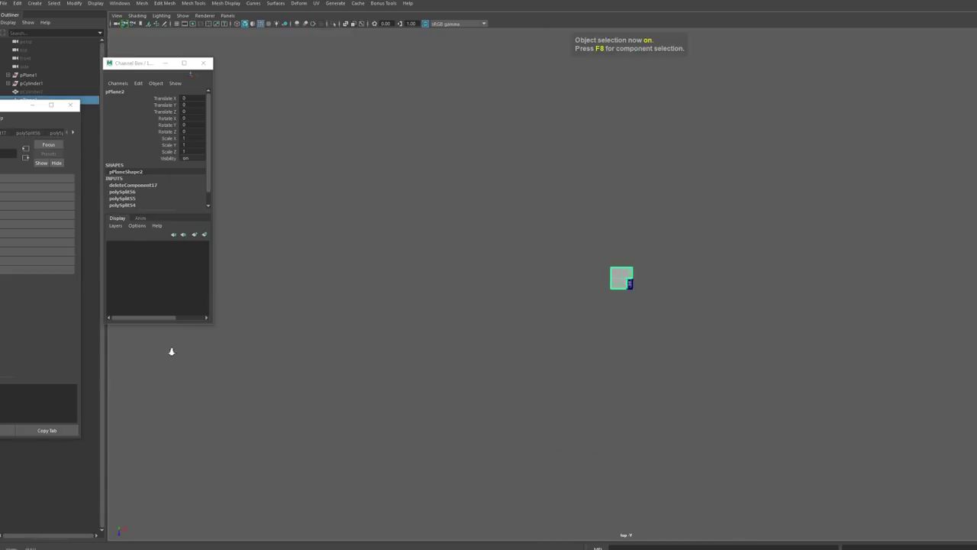
- Combine the slot piece and the plane into one mesh
key(F8)
key(F8)
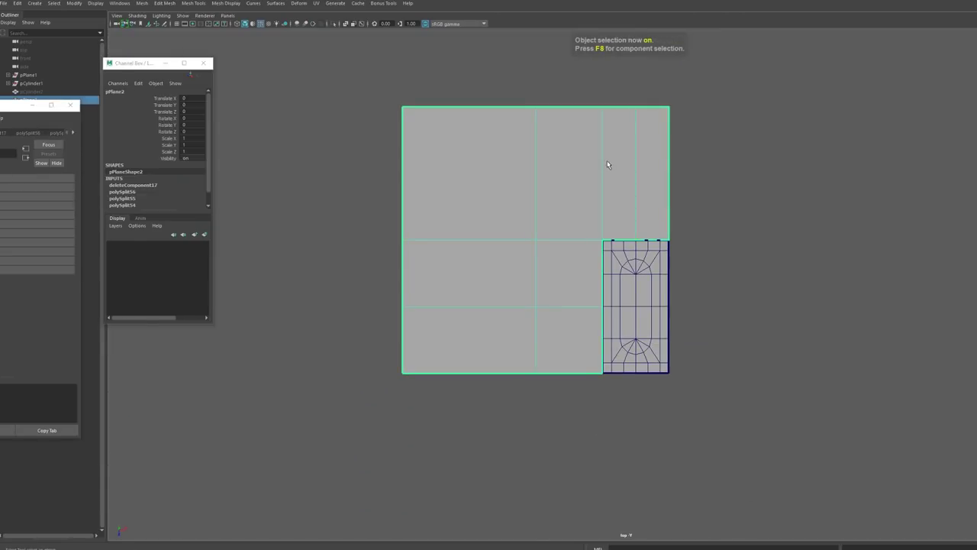
key(F8)
key(F8)
shift+click(632, 260)
scroll(632, 260, up, 3)
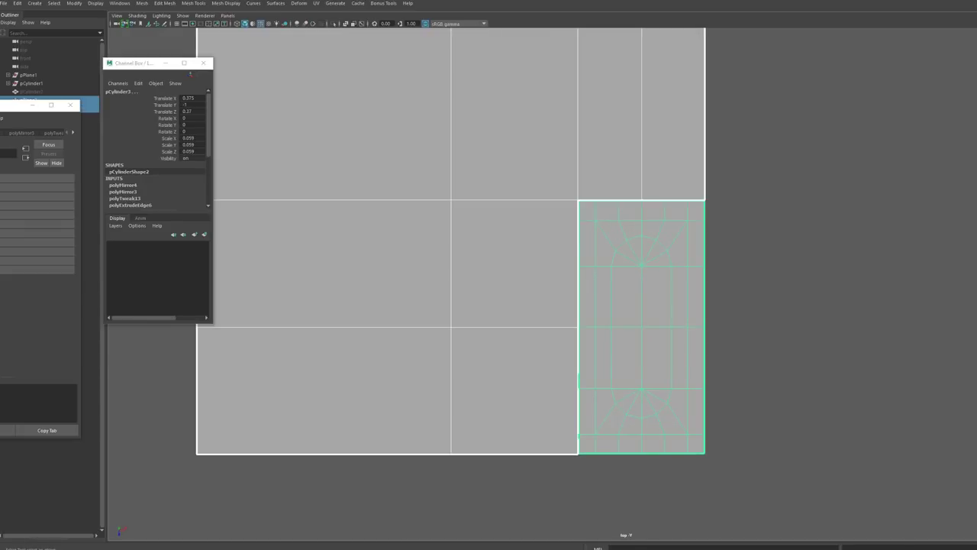
click(142, 3)
click(159, 33)
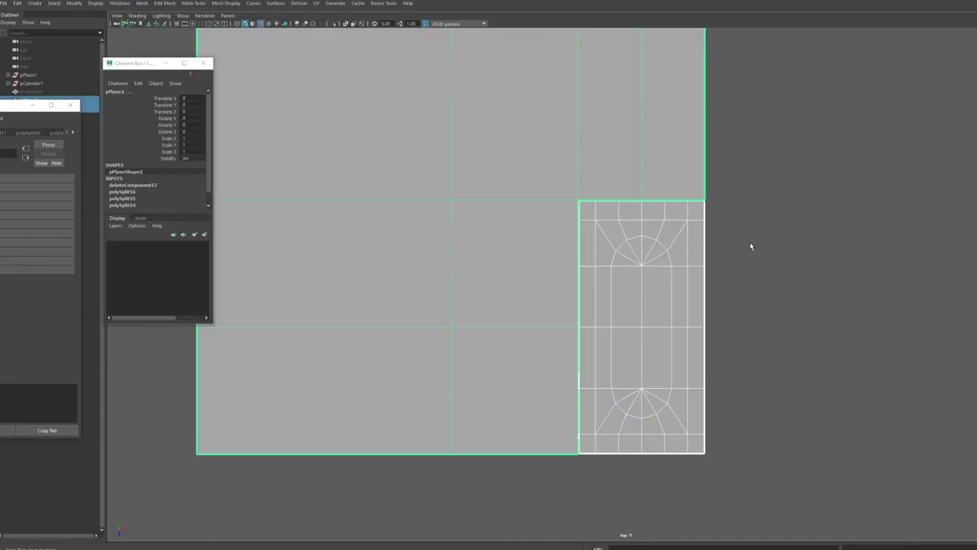
- Scale the vertices flat along the slot piece's shared upper and side borders and along its middle horizontal row
key(F8)
key(r)
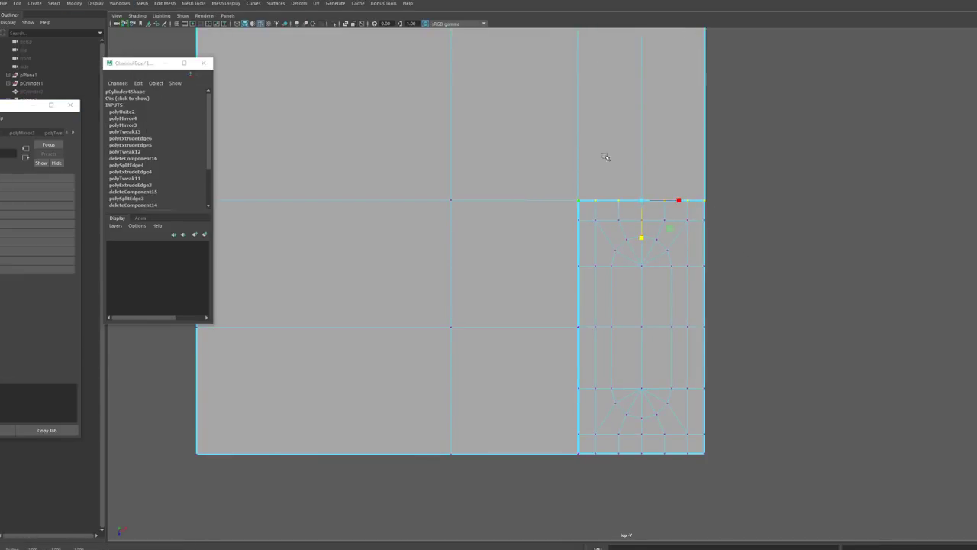
drag(557, 186, 582, 514)
drag(615, 327, 347, 345)
drag(721, 311, 182, 346)
drag(450, 364, 453, 244)
- Scale the vertices flat along the combined mesh's outer border beside the slot and along its lower border
alt+right_drag(735, 356, 763, 409)
drag(731, 488, 679, 73)
drag(724, 284, 580, 298)
drag(722, 479, 306, 451)
drag(510, 497, 487, 334)
alt+middle_drag(731, 355, 724, 330)
- Return to object selection and examine the straightened borders of the combined mesh
key(F8)
click(694, 336)
alt+right_drag(795, 322, 611, 396)
alt+middle_drag(611, 397, 706, 339)
click(716, 370)
alt+middle_drag(557, 336, 561, 360)
alt+right_drag(562, 361, 563, 363)
scroll(563, 362, down, 2)
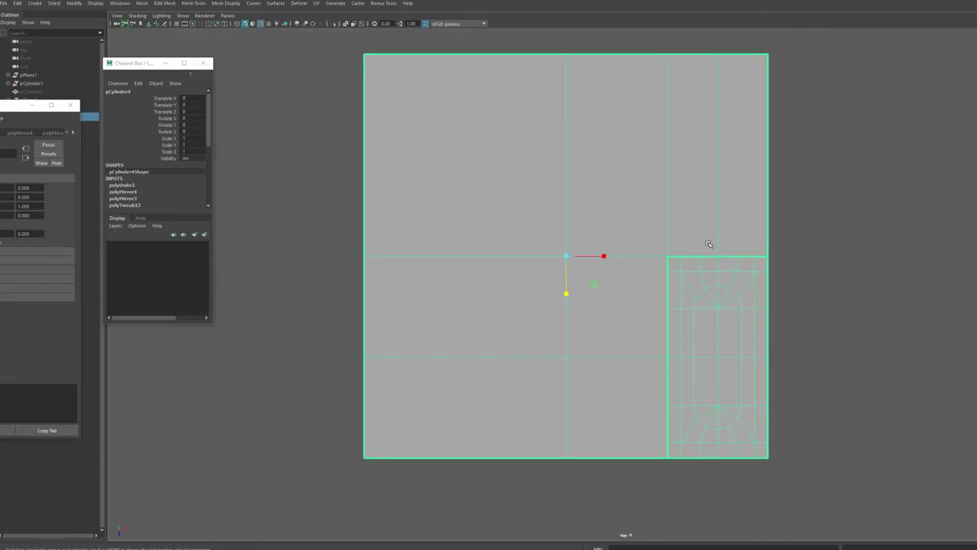
- Merge the combined mesh's overlapping vertices with a distance threshold of 0.01
alt+middle_drag(765, 245, 734, 272)
key(F9)
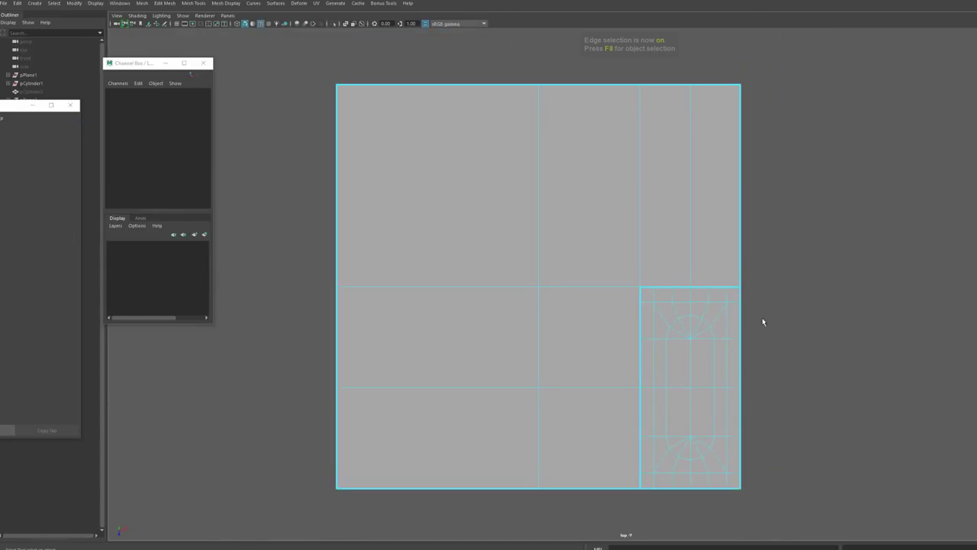
key(F9)
key(g)
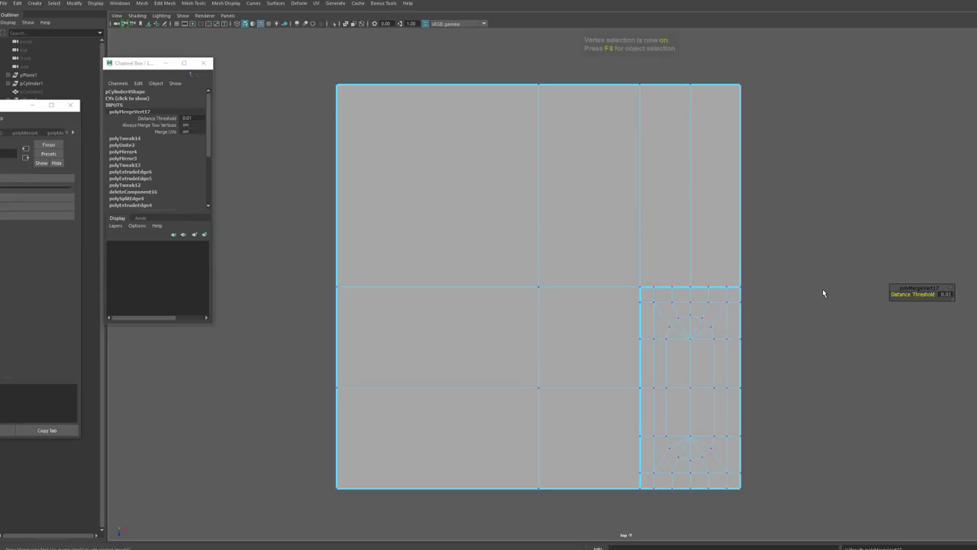
- Insert a vertical edge loop above the slot with Multi-Cut, in line with the slot piece's outermost inner edge
alt+middle_drag(786, 216, 765, 227)
key(ctrl+shift+x)
ctrl+click(707, 98)
key(q)
click(826, 264)
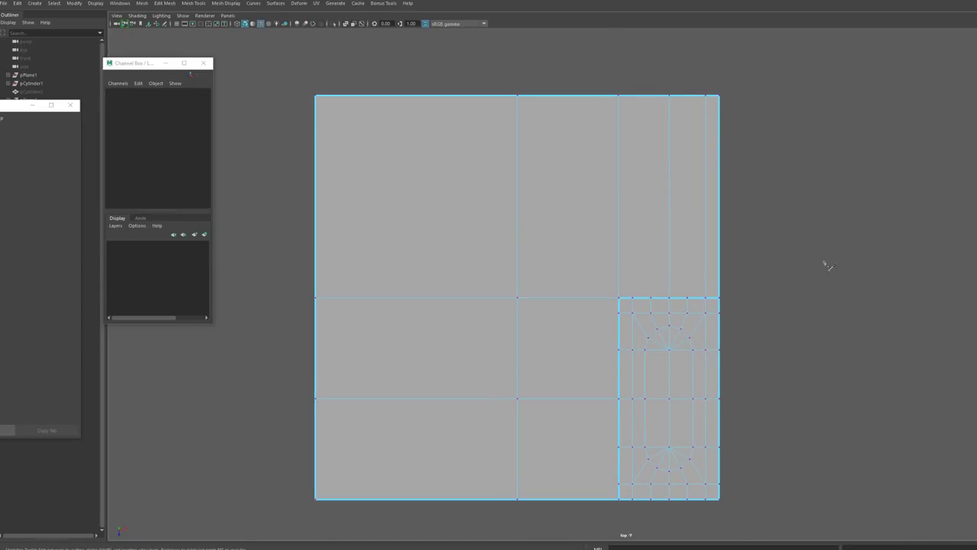
- Line up the vertical edge above the slot with the slot piece's edge and merge their overlapping vertices with a distance threshold of 0.01
key(F9)
click(705, 300)
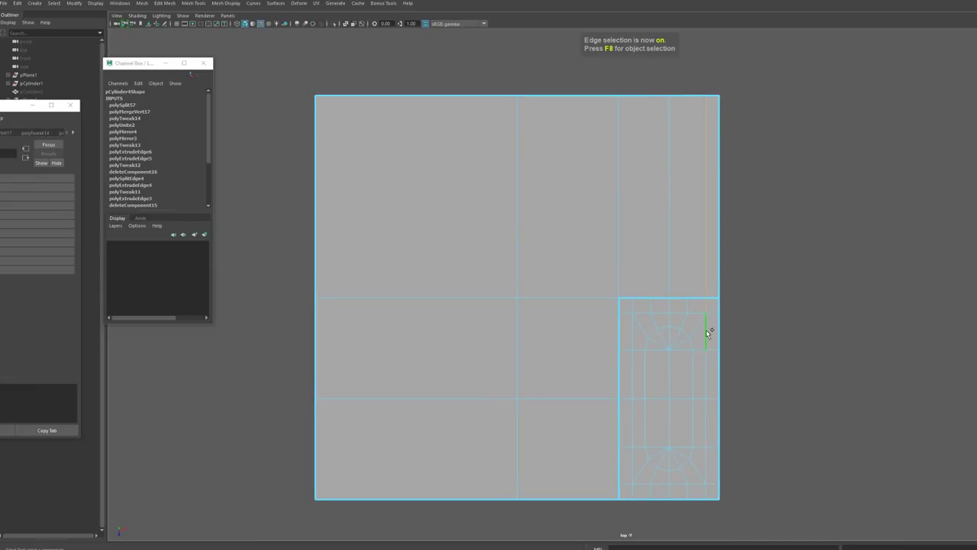
scroll(761, 319, up, 3)
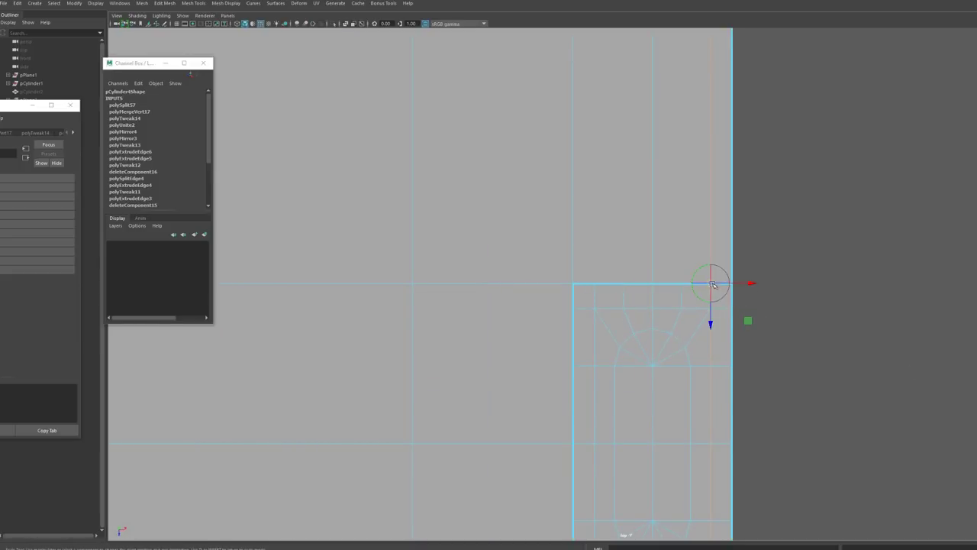
drag(710, 284, 749, 308)
click(815, 346)
key(F9)
drag(697, 271, 722, 297)
key(g)
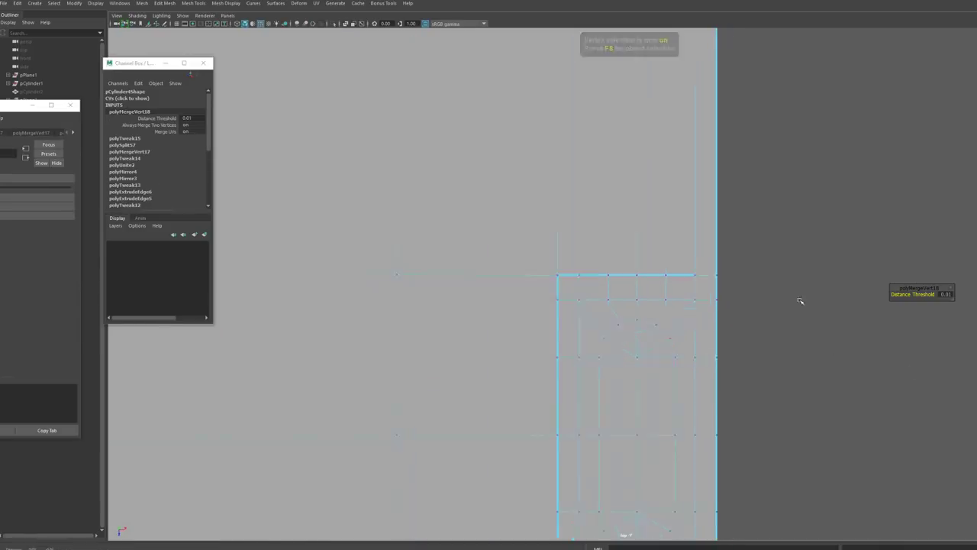
- Extrude the mesh's outer border edge beside the slot outward to add a narrow strip of faces
scroll(801, 301, down, 5)
scroll(771, 275, up, 2)
click(747, 257)
key(F10)
double_click(665, 400)
key(ctrl+e)
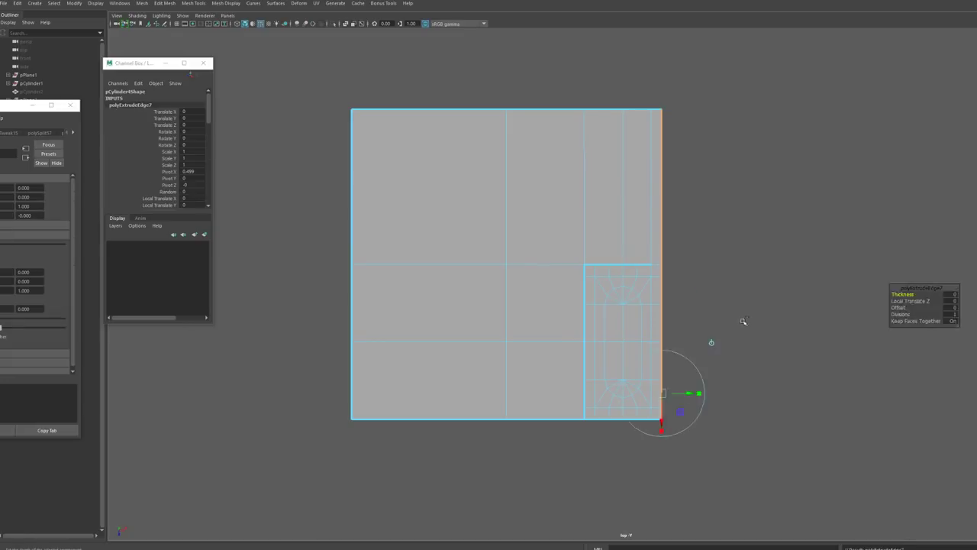
key(w)
drag(703, 265, 727, 265)
click(752, 264)
alt+middle_drag(729, 264, 763, 264)
alt+right_drag(733, 264, 924, 247)
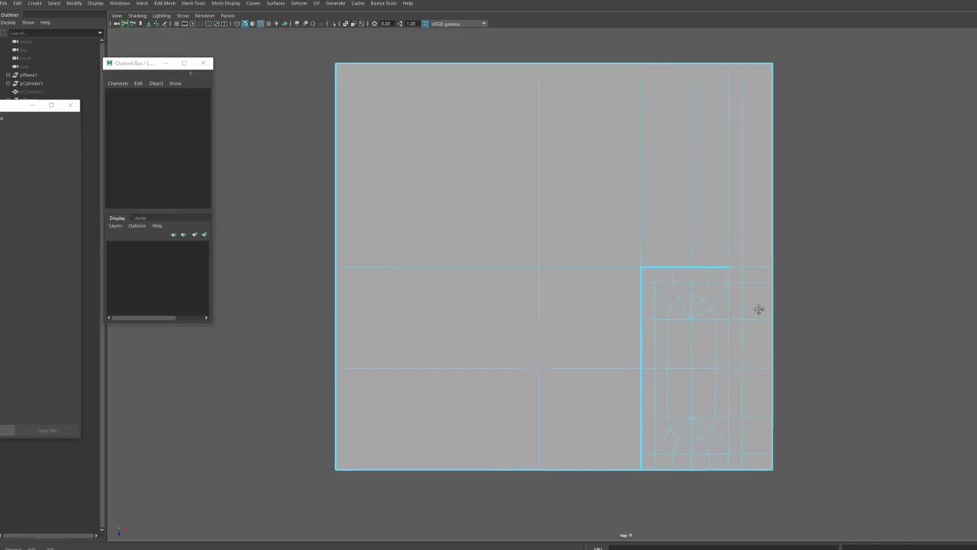
- Insert a horizontal edge loop in line with the slot's lower arc centre and four vertical loops across the plane's wide faces with Multi-Cut
alt+middle_drag(765, 322, 792, 308)
key(ctrl+shift+x)
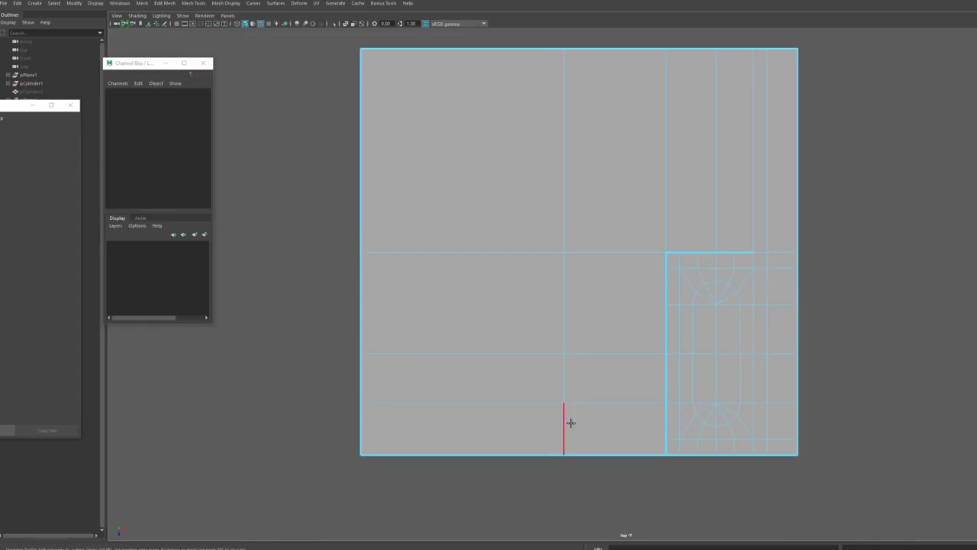
alt+middle_drag(713, 342, 762, 371)
alt+middle_drag(530, 216, 556, 224)
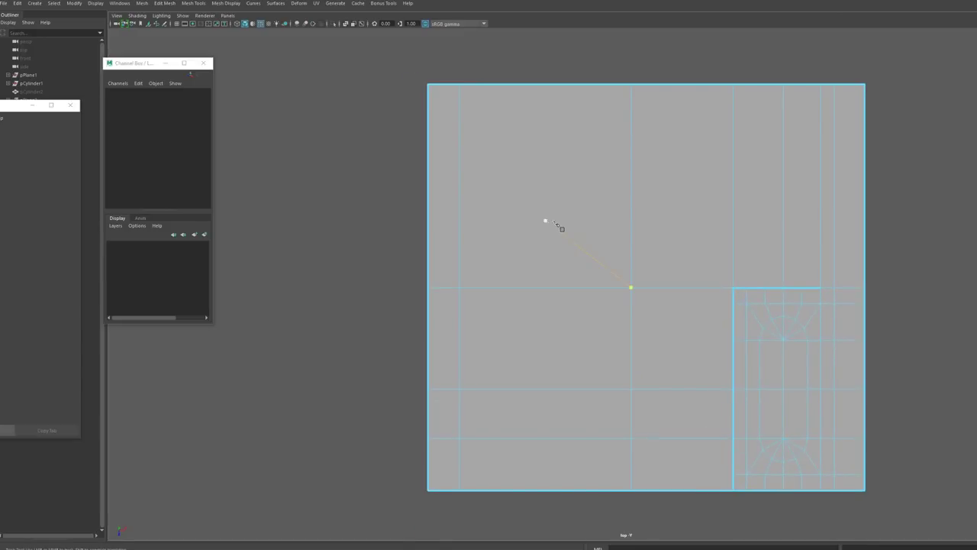
ctrl+click(499, 288)
alt+middle_drag(724, 197, 686, 178)
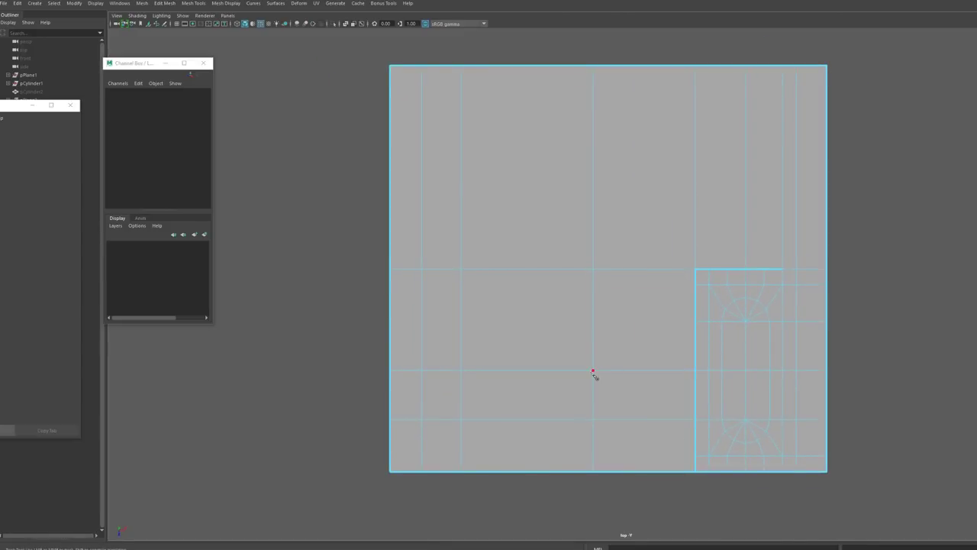
ctrl+click(563, 373)
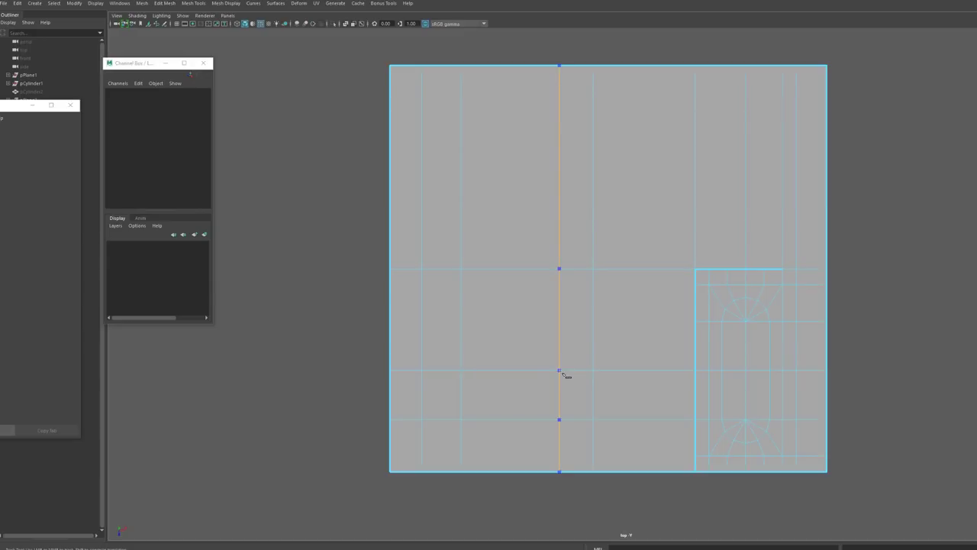
ctrl+click(500, 372)
click(563, 373)
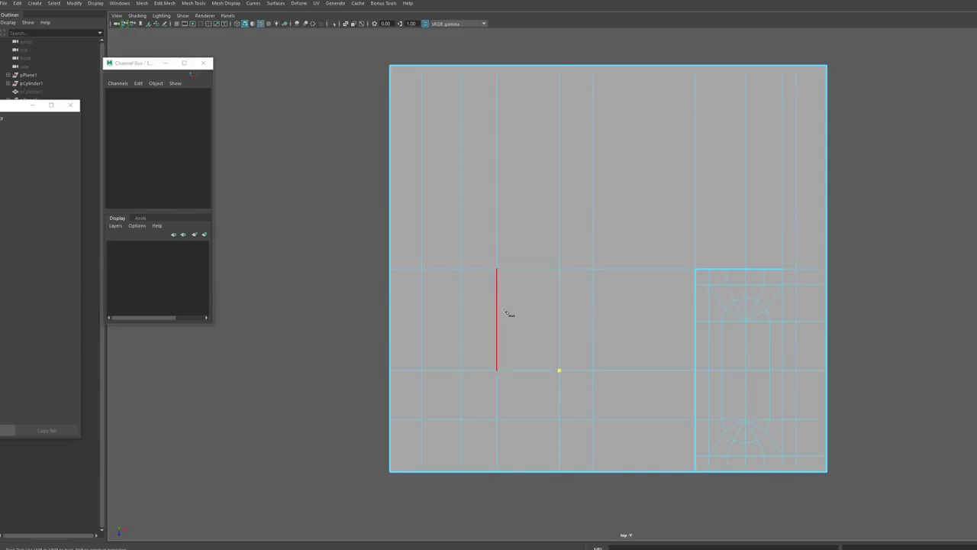
click(559, 371)
- Undo the last vertex merge along the slot's upper border
alt+middle_drag(875, 249, 869, 234)
click(690, 356)
key(ctrl+z)
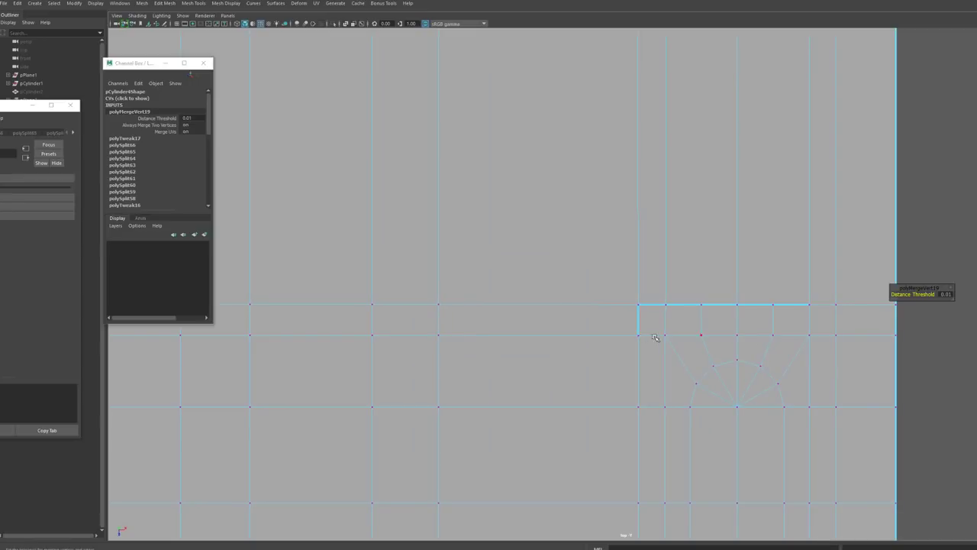
alt+middle_drag(705, 251, 655, 338)
key(ctrl+z)
- Align the vertical edge above the slot with the slot piece's inner edge and merge the overlapping vertices with a threshold of 0.01
alt+right_drag(655, 339, 625, 289)
click(622, 294)
alt+right_drag(662, 316, 942, 207)
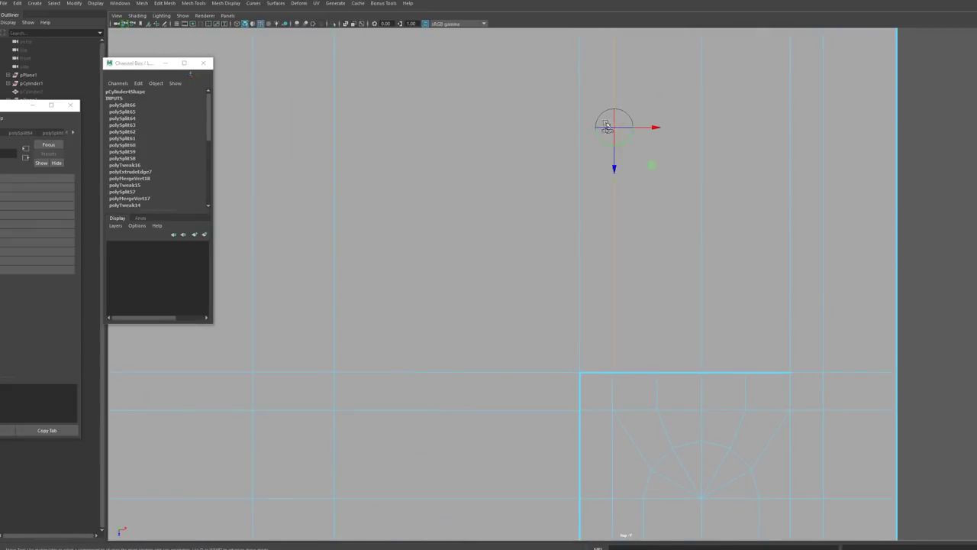
click(616, 377)
drag(655, 374, 614, 374)
key(ctrl+z)
alt+middle_drag(816, 385, 766, 381)
click(653, 369)
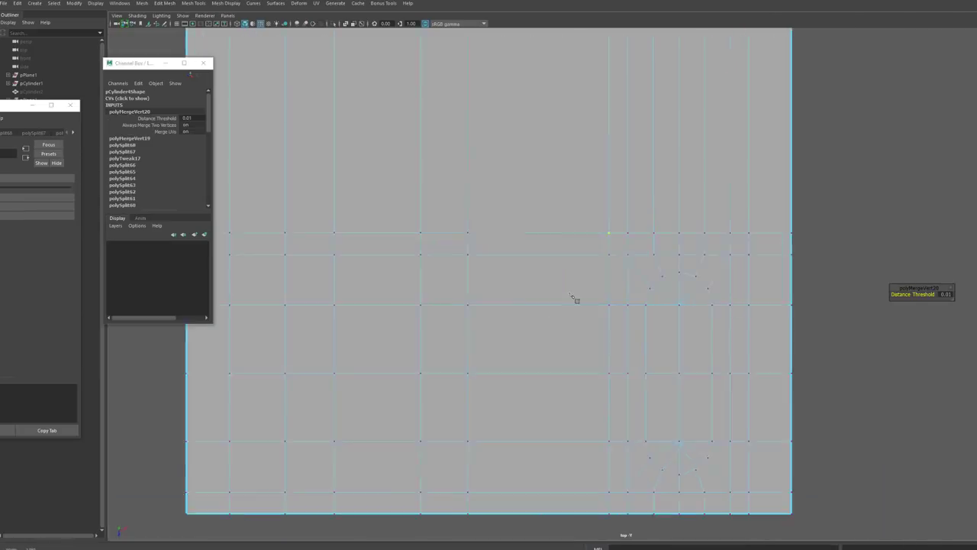
- Insert a horizontal edge loop near the plane's upper border and another just above the slot with Multi-Cut
alt+right_drag(576, 299, 496, 282)
alt+middle_drag(668, 224, 661, 272)
ctrl+click(643, 138)
alt+middle_drag(760, 258, 746, 273)
key(F10)
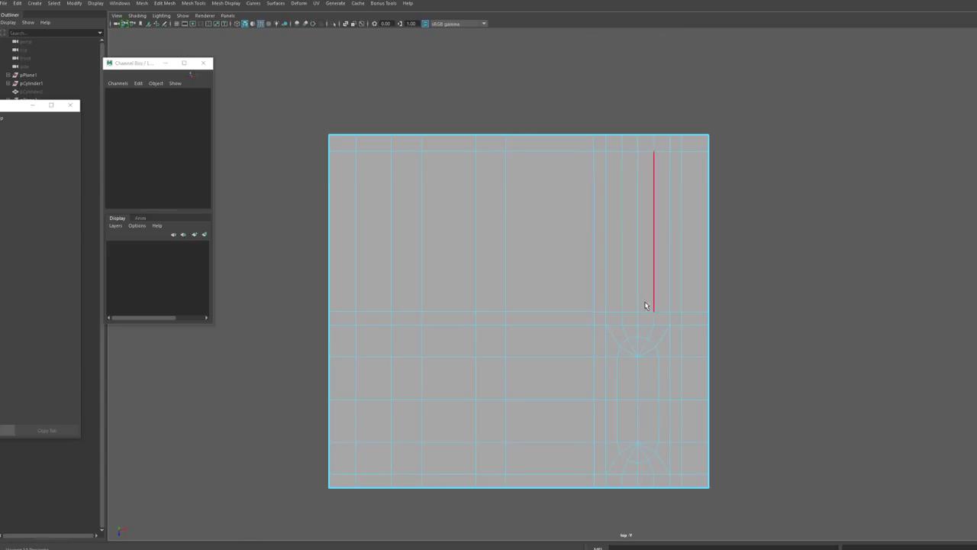
key(ctrl+shift+x)
ctrl+click(640, 297)
- Try to bevel the five vertical edges above the slot and undo the bevel
alt+right_drag(710, 260, 907, 214)
mouse_move(907, 214)
alt+middle_down()
mouse_move(899, 250)
mouse_move(909, 209)
alt+middle_up()
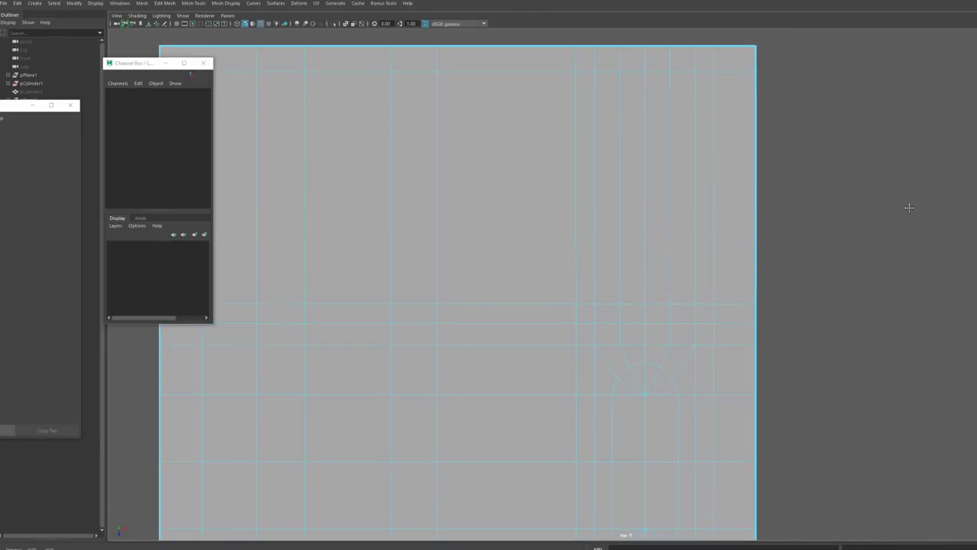
key(F10)
click(595, 228)
shift+click(620, 219)
shift+click(644, 211)
shift+click(670, 206)
shift+click(696, 203)
key(ctrl+b)
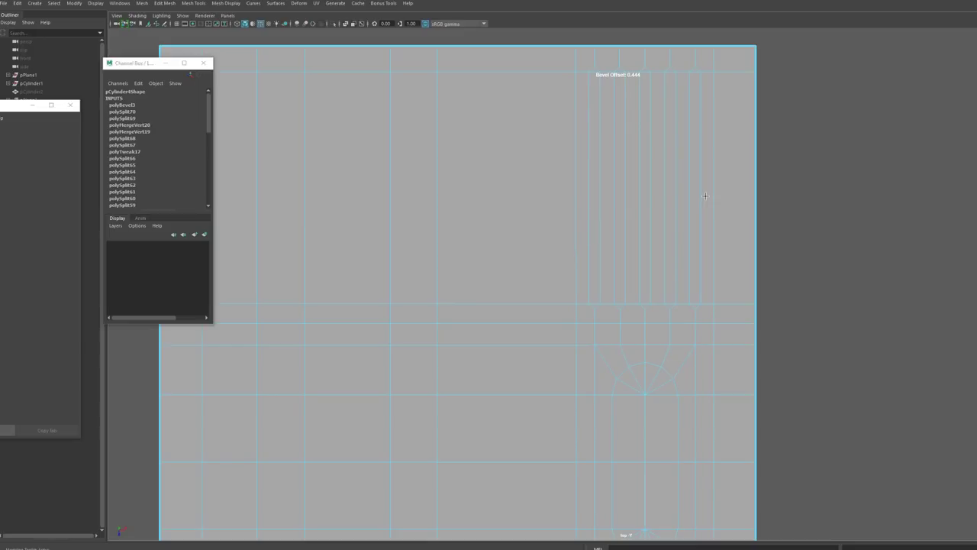
alt+right_drag(708, 203, 707, 252)
alt+middle_drag(707, 251, 736, 198)
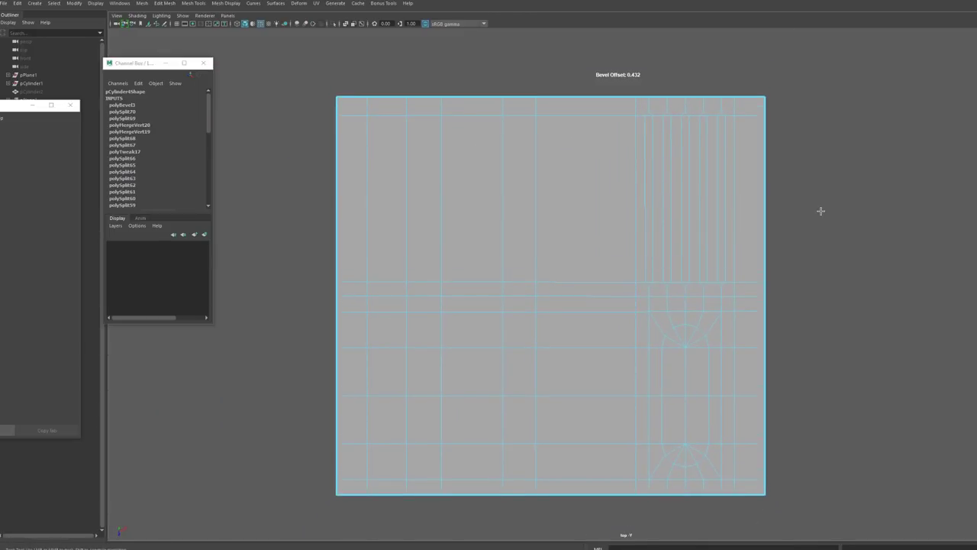
key(ctrl+z)
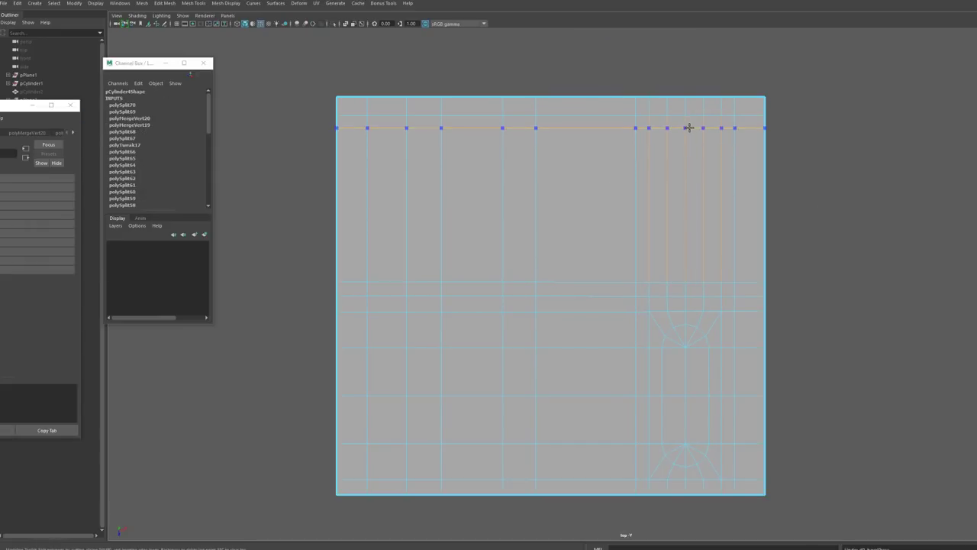
click(831, 191)
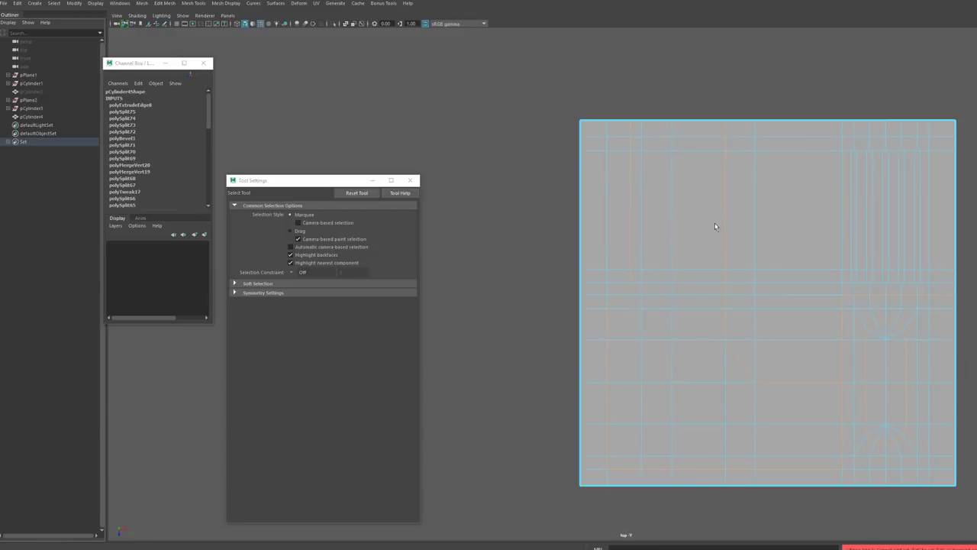
- Select the members of the saved edge set and bevel those edges with an offset of 0.816
click(713, 225)
right_click(23, 144)
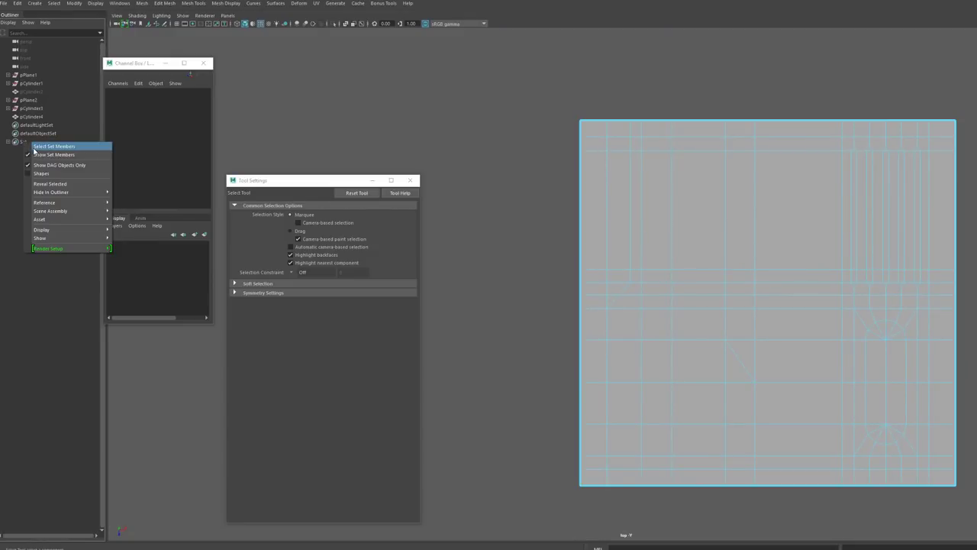
click(34, 152)
key(ctrl+b)
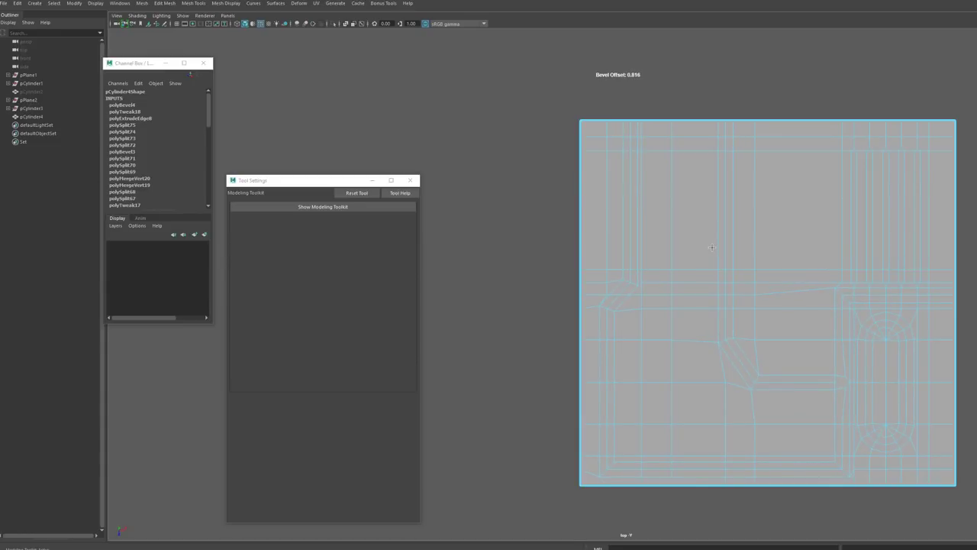
scroll(972, 388, up, 2)
key(q)
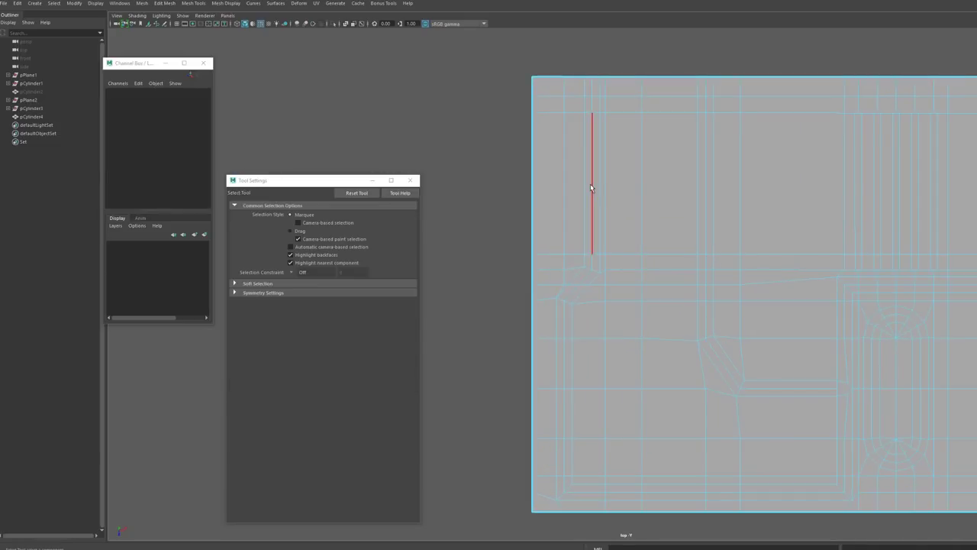
- Select the centre edge loops of the channels and the slot ring and bevel them with an offset of 0.452
double_click(591, 183)
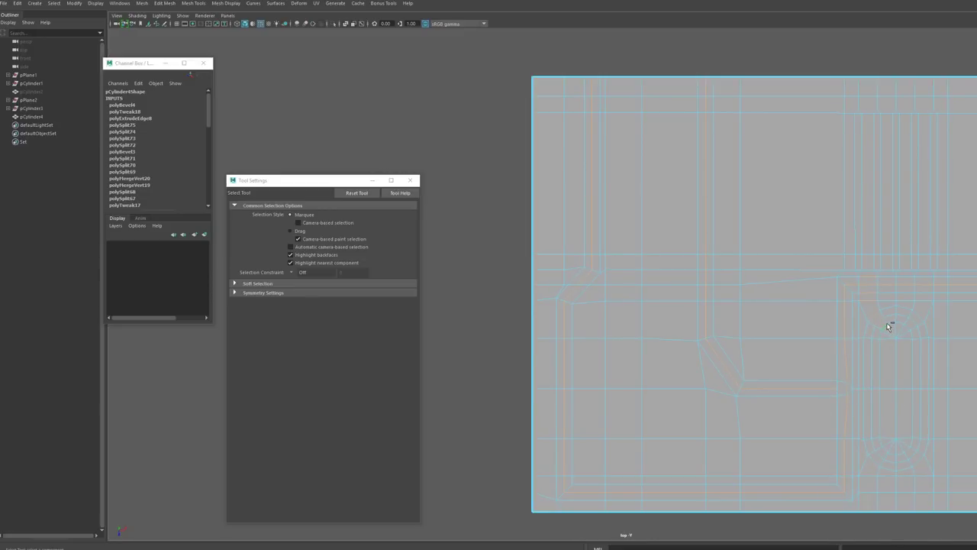
alt+middle_drag(886, 334, 863, 298)
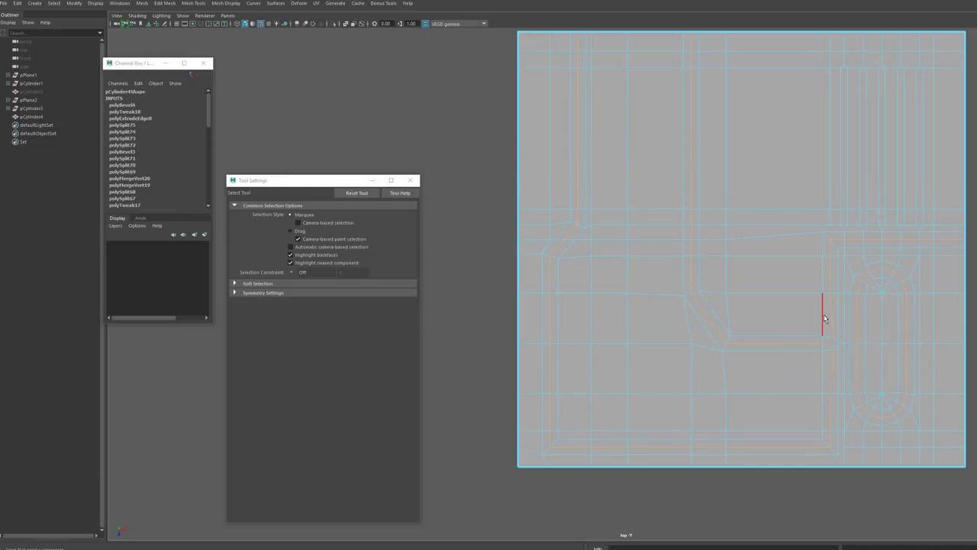
key(ctrl+b)
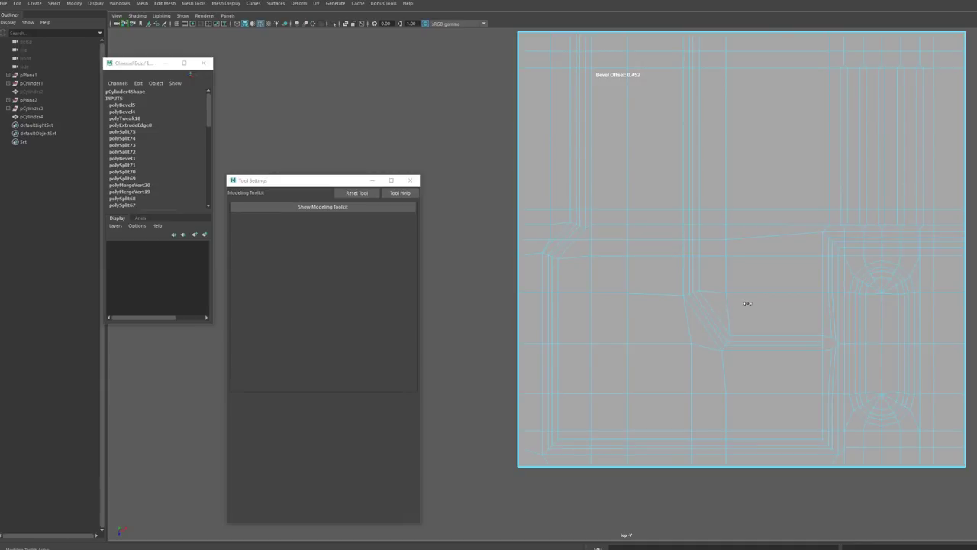
mouse_move(748, 303)
alt+middle_down()
mouse_move(741, 338)
mouse_move(739, 314)
alt+middle_up()
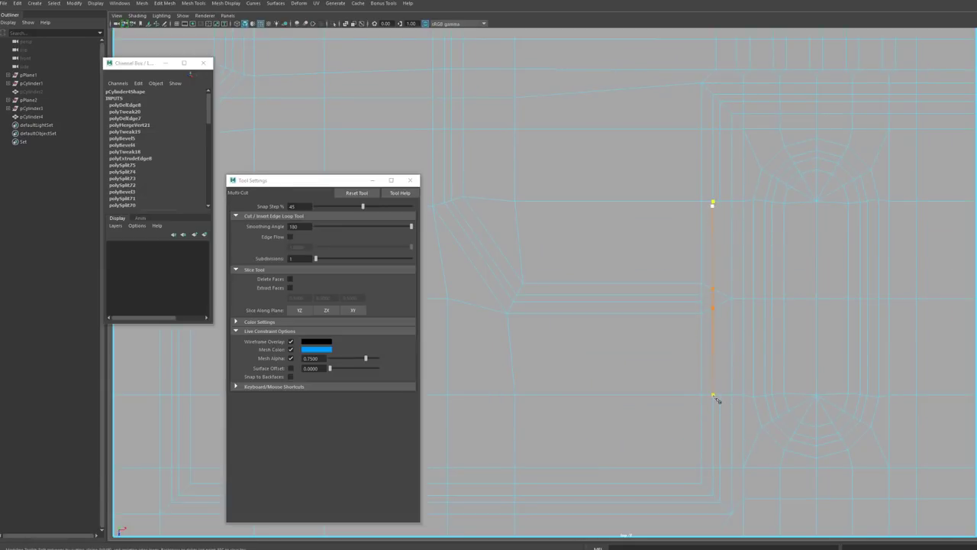
- Cut vertical edges through the channel junction beside the slot with Multi-Cut, from the slot's upper edge row to its lower one
right_click(714, 395)
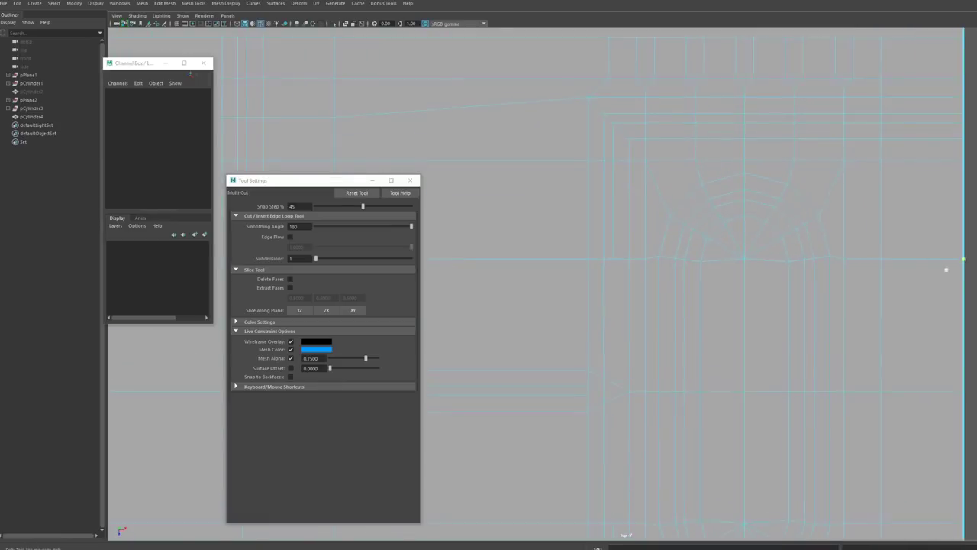
click(600, 169)
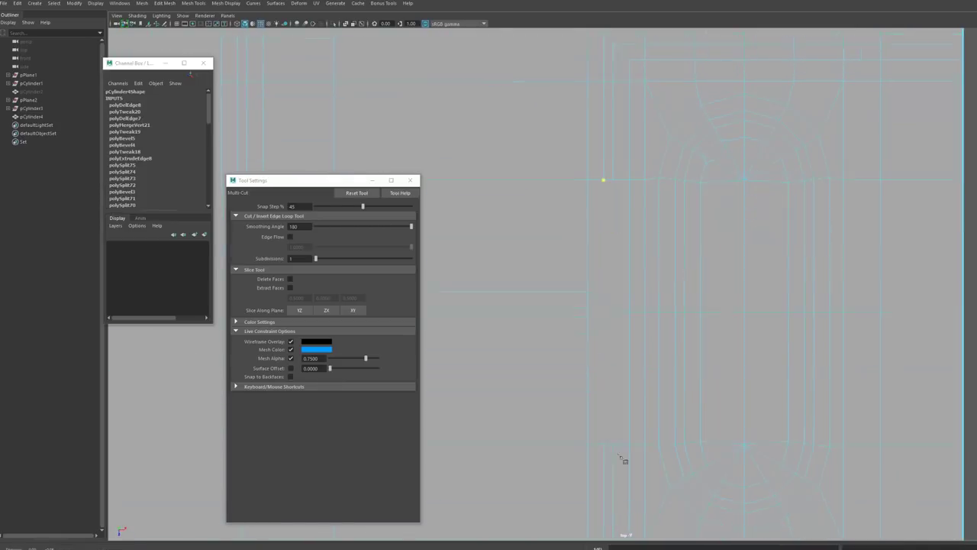
click(601, 434)
right_click(601, 434)
click(611, 170)
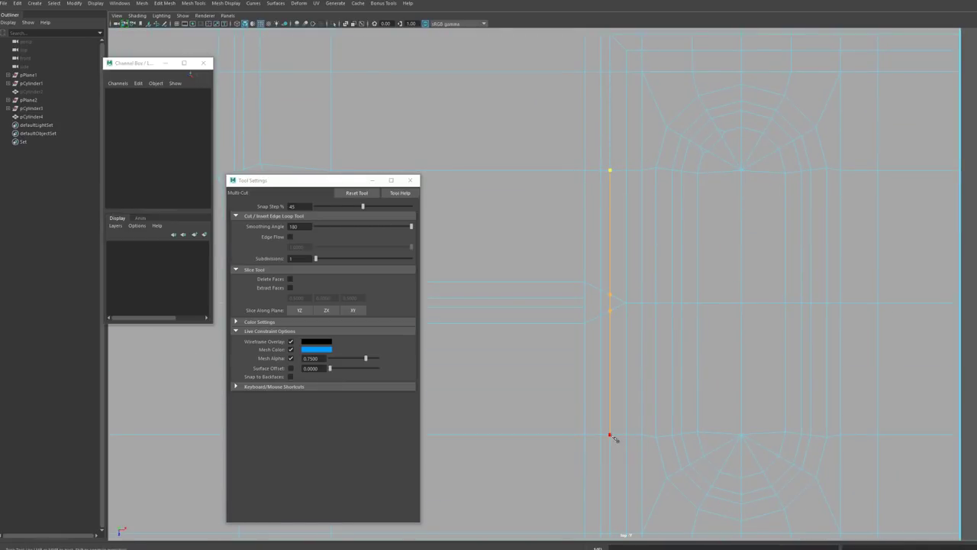
click(610, 434)
right_click(611, 434)
scroll(794, 226, up, 5)
click(845, 239)
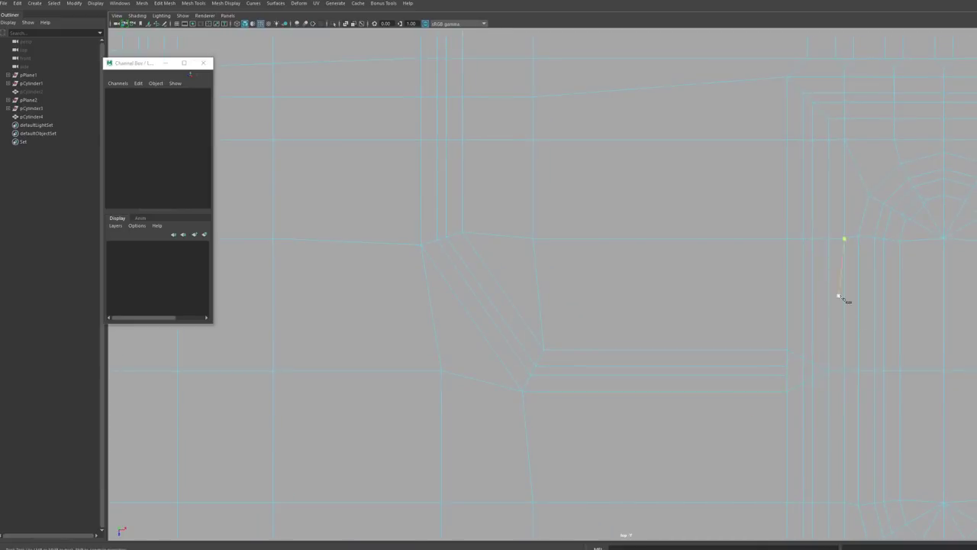
alt+middle_drag(698, 356, 659, 360)
key(F11)
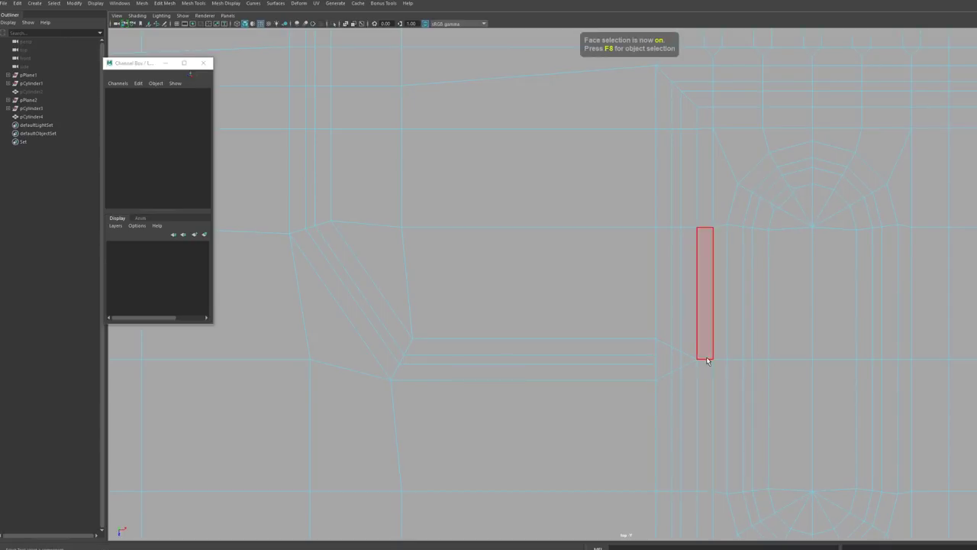
- Try to bevel the horizontal edge row running from the channel junction across the slot and undo the bevel
key(F10)
click(708, 357)
alt+middle_drag(947, 356, 873, 353)
shift+double_click(949, 350)
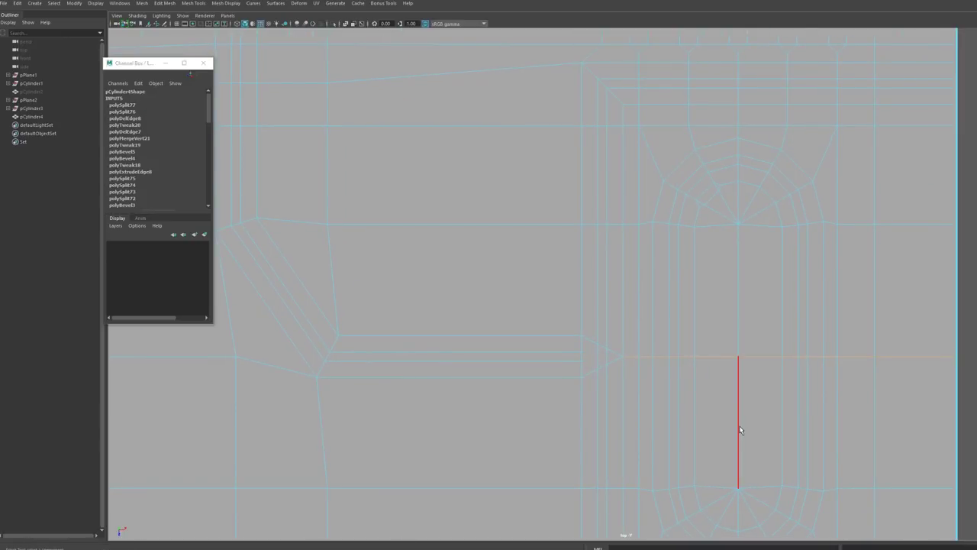
key(ctrl+b)
drag(742, 432, 703, 337)
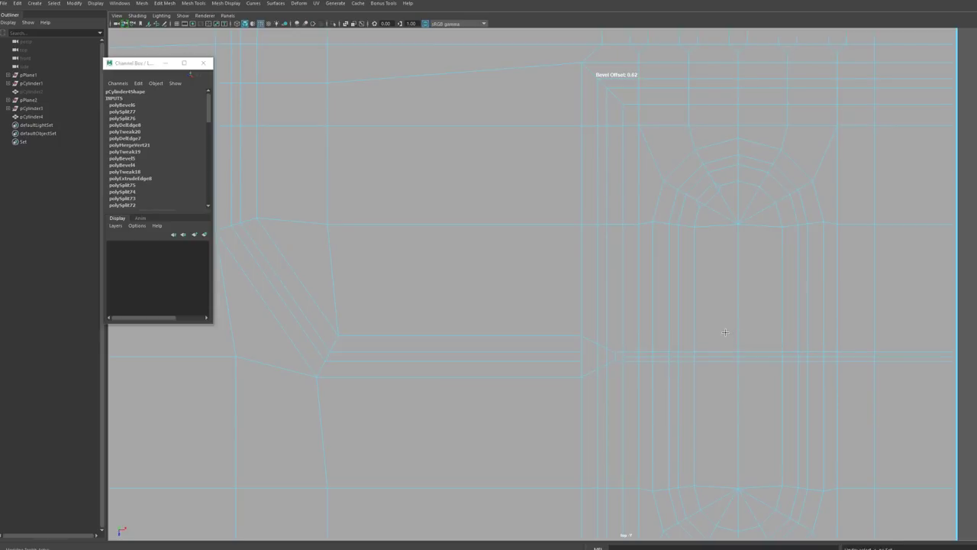
key(ctrl+z)
- Delete the short slanted edges that join the channel's end to the horizontal edge row beside the slot
key(F10)
click(593, 343)
shift+click(603, 348)
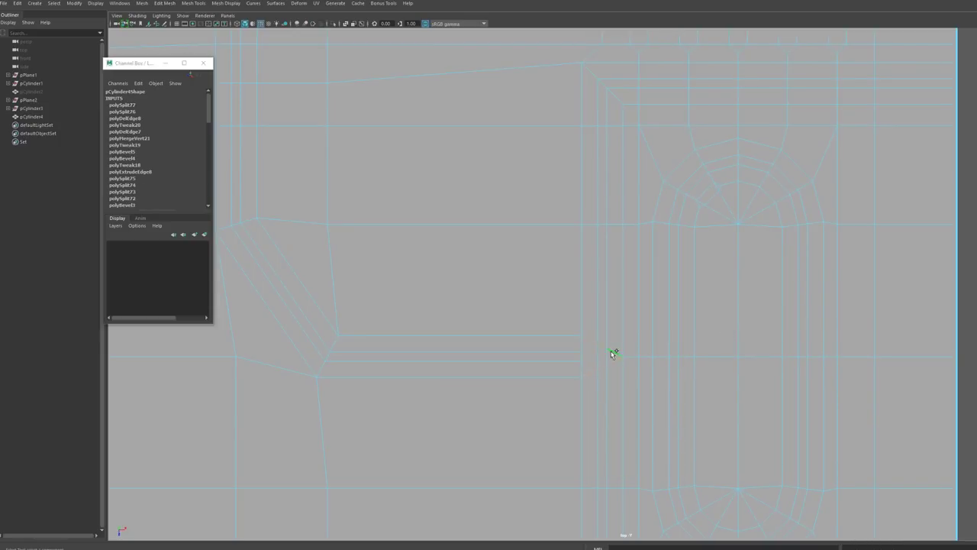
shift+click(614, 354)
key(ctrl+Delete)
- Bevel the horizontal edge row across the slot with two segments and an offset of 0.15
key(F10)
double_click(633, 358)
key(ctrl+b)
drag(658, 362, 700, 365)
middle_drag(699, 365, 661, 348)
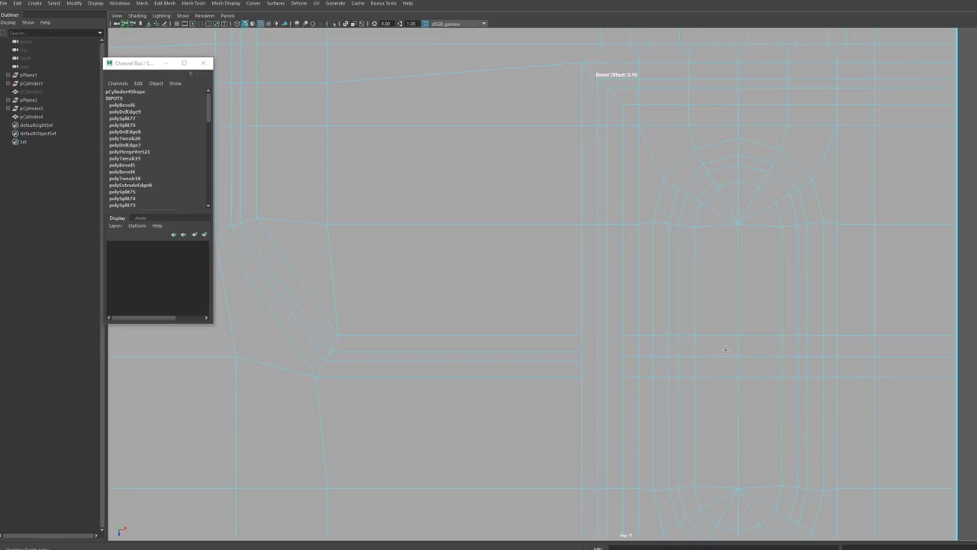
- Cut edges across the vertical channel with Multi-Cut, connecting the horizontal channel's edge rows to the beveled rows crossing the slot
key(F8)
alt+middle_drag(670, 366, 702, 366)
key(ctrl+shift+x)
click(614, 335)
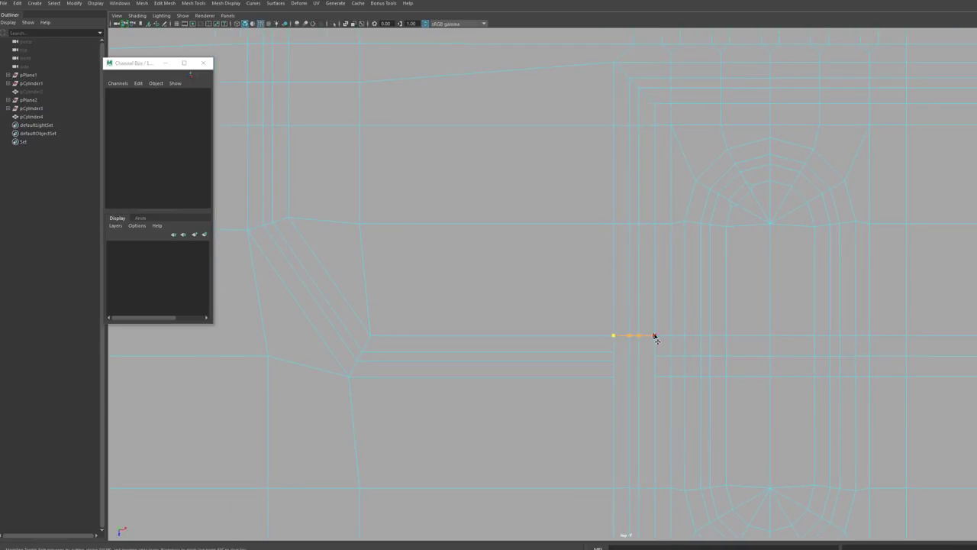
click(614, 377)
click(656, 377)
right_click(793, 389)
alt+middle_drag(610, 347, 604, 332)
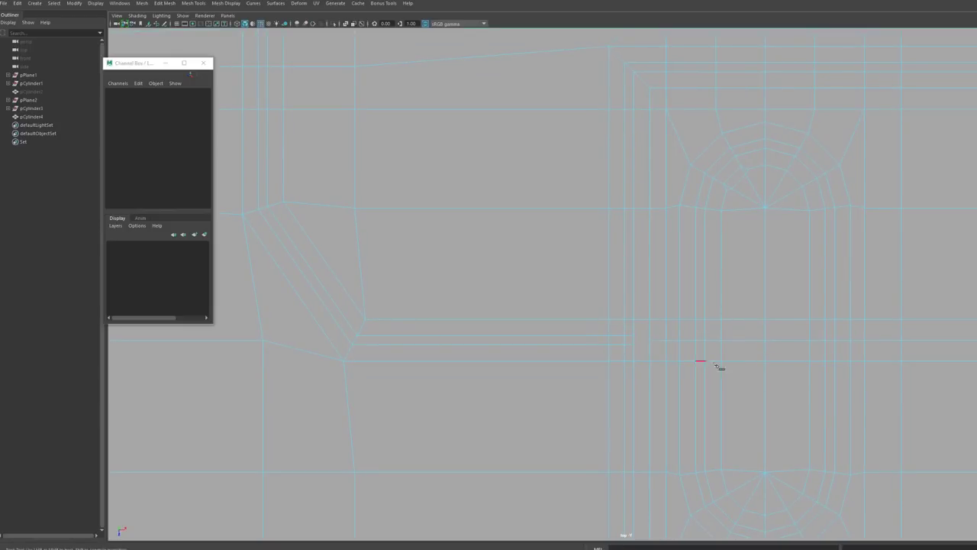
scroll(809, 349, down, 3)
right_click(787, 346)
- Shift the vertical edge run below the channel's lower bend sideways so it lines up under the bend's corner
alt+middle_drag(458, 313, 566, 353)
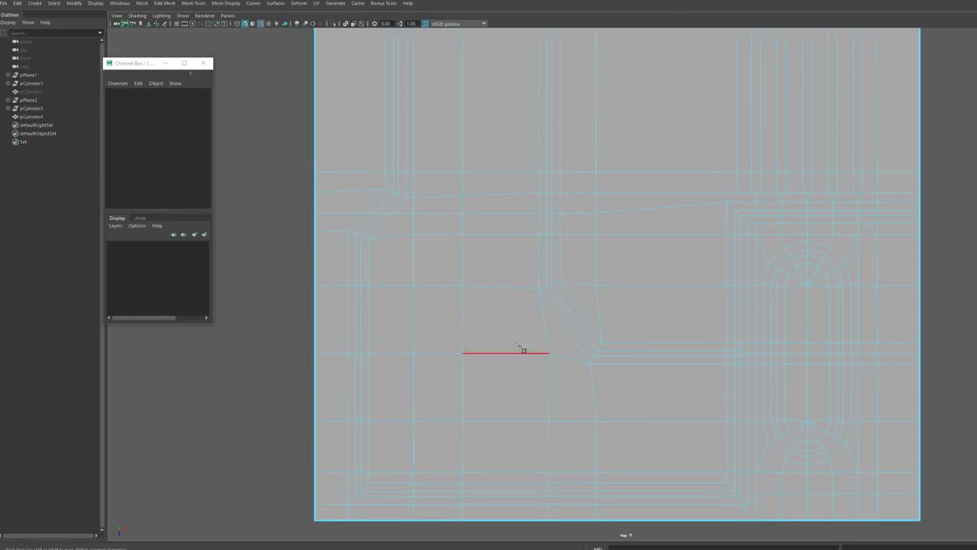
alt+middle_drag(638, 429, 635, 414)
key(q)
click(595, 435)
shift+double_click(595, 487)
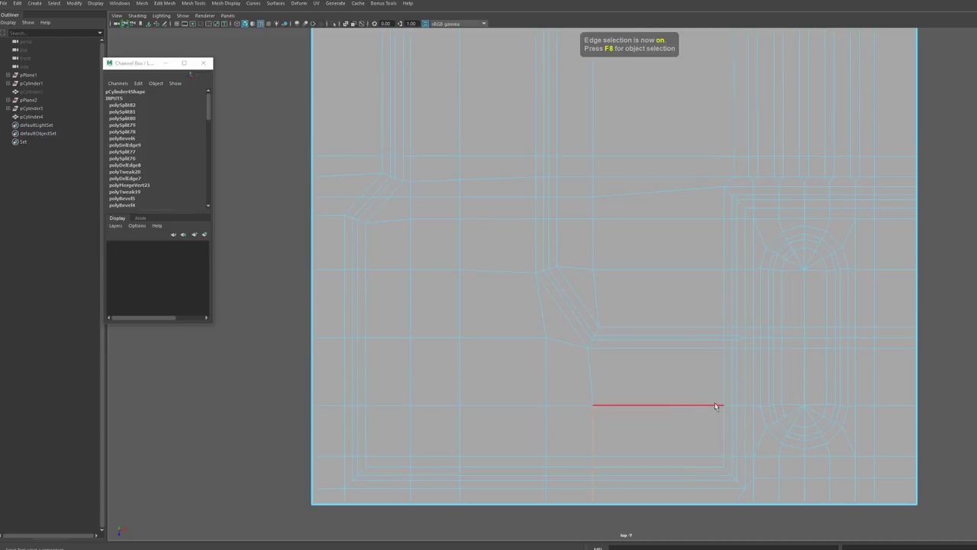
key(w)
drag(633, 455, 630, 456)
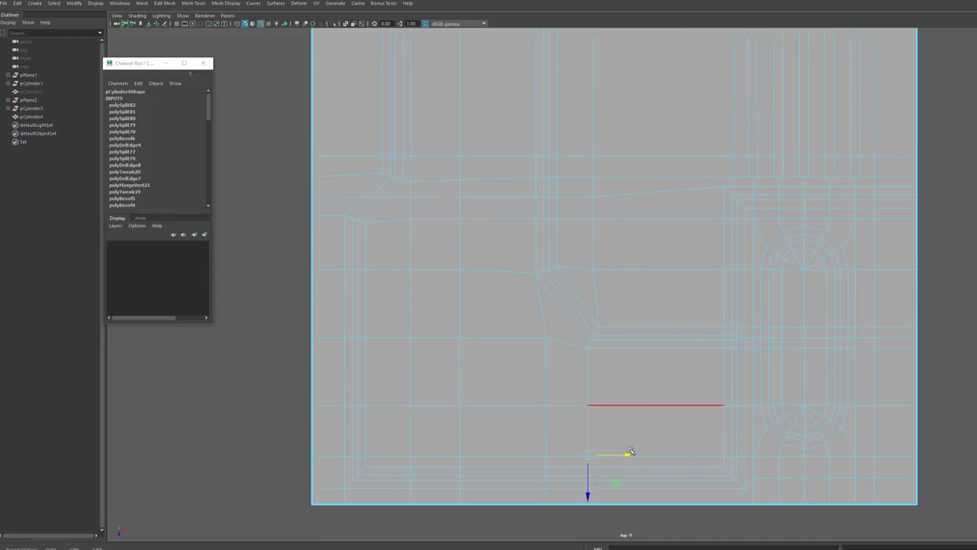
- Shift the vertical edge run below the channel's upper bend sideways toward the bend's corner
alt+middle_drag(648, 405, 654, 404)
click(553, 382)
shift+double_click(553, 496)
drag(594, 422, 587, 424)
- Delete the vertical edge run descending from the channel's upper bend and select the horizontal edge row beside it
click(544, 309)
shift+double_click(545, 497)
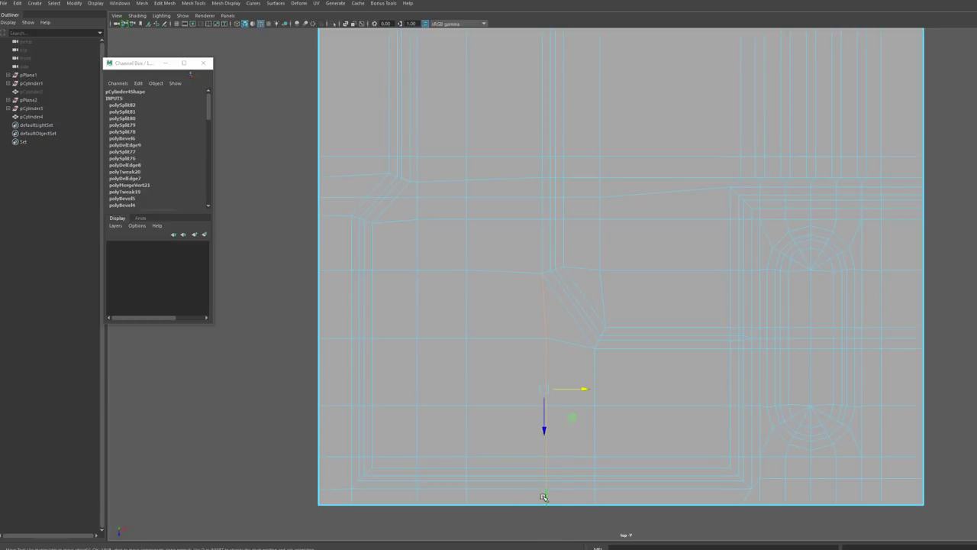
key(ctrl+Delete)
alt+middle_drag(477, 378, 549, 378)
click(511, 340)
shift+double_click(407, 340)
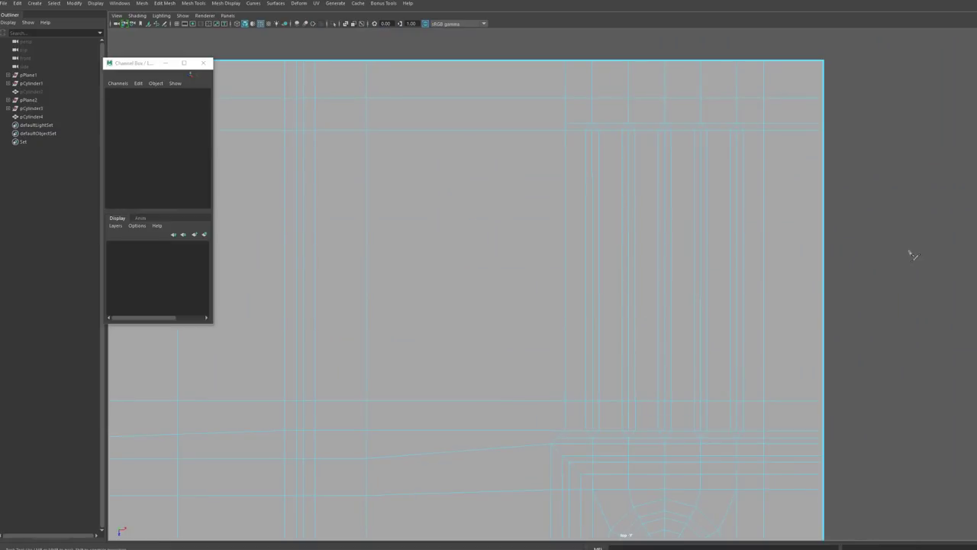
- Select all faces of the five narrow vertical vent strips above the slot, including their pointed ends
click(565, 130)
key(F11)
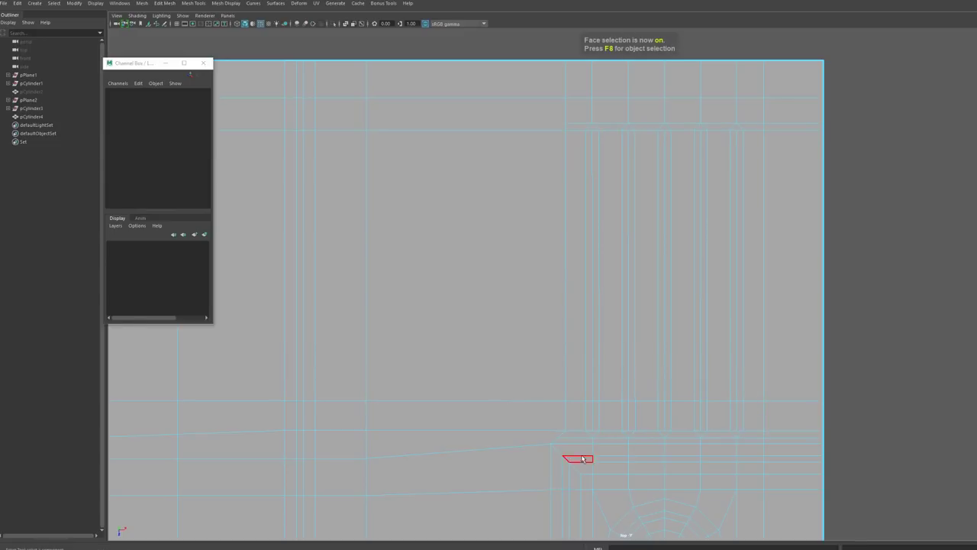
click(591, 343)
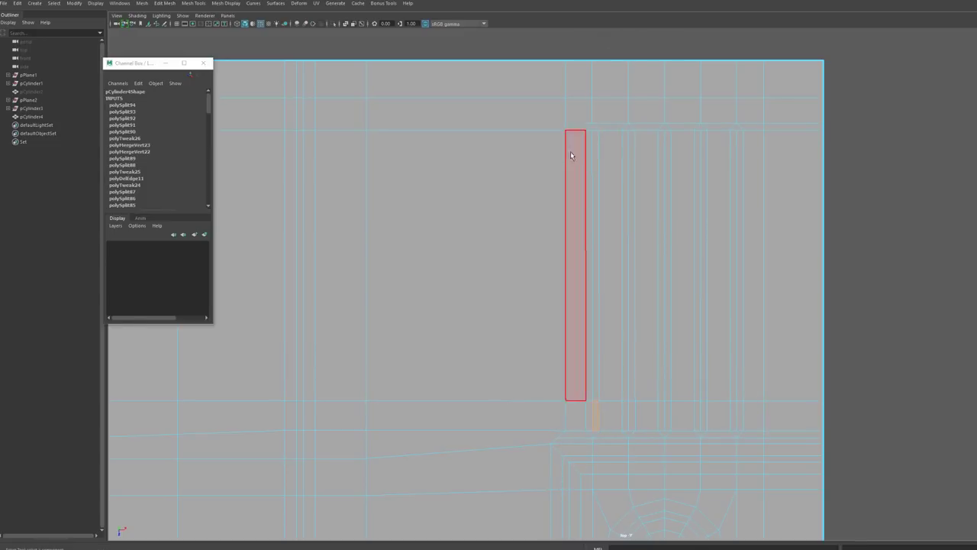
shift+click(592, 423)
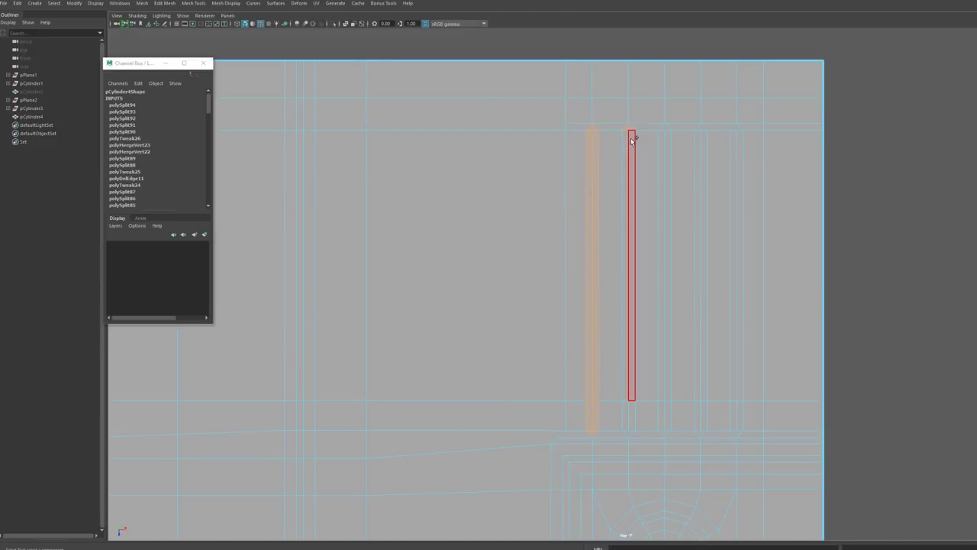
shift+click(631, 145)
shift+click(627, 422)
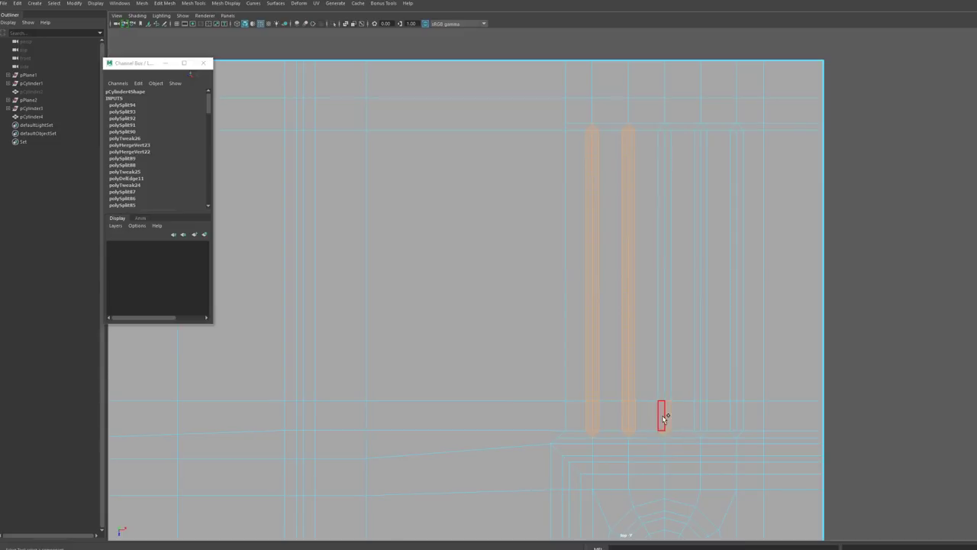
shift+click(661, 416)
shift+click(663, 367)
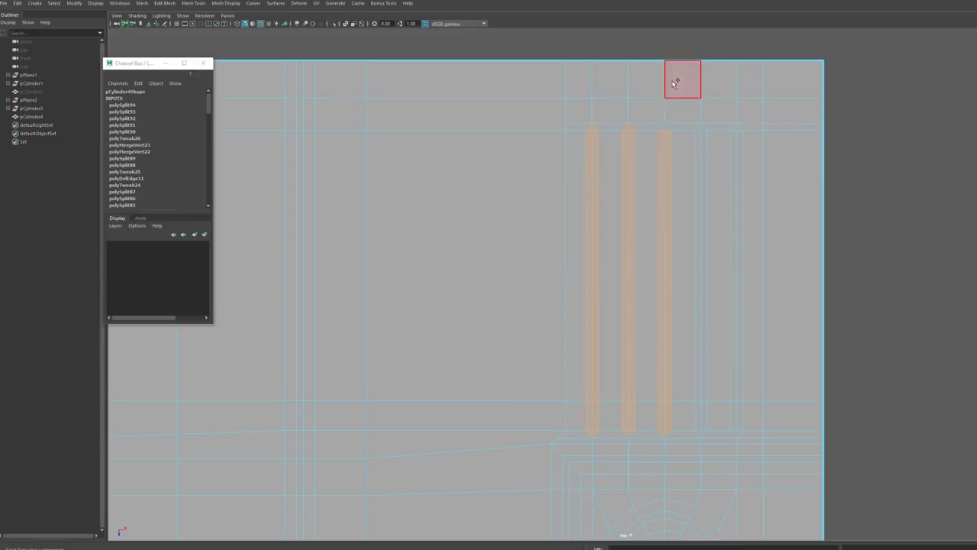
shift+click(705, 137)
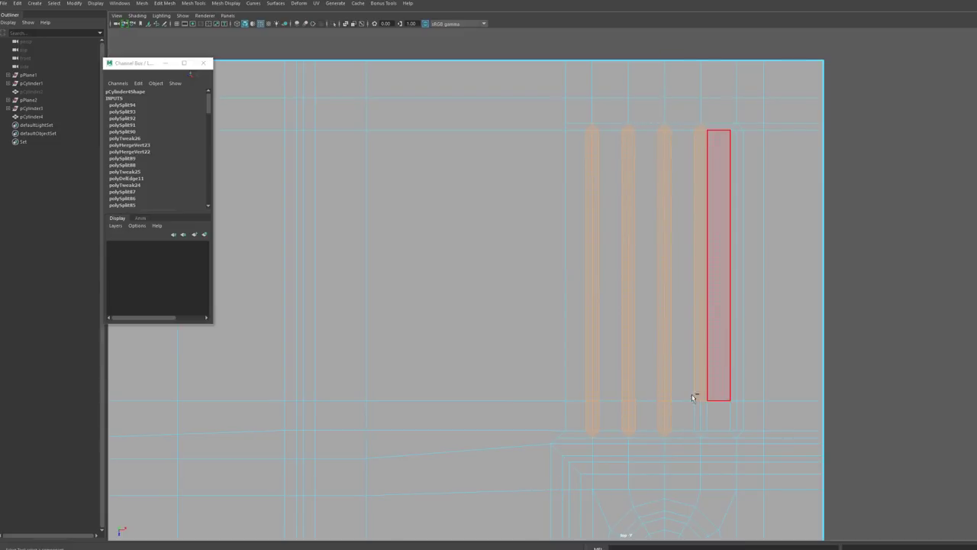
shift+click(736, 420)
shift+click(740, 386)
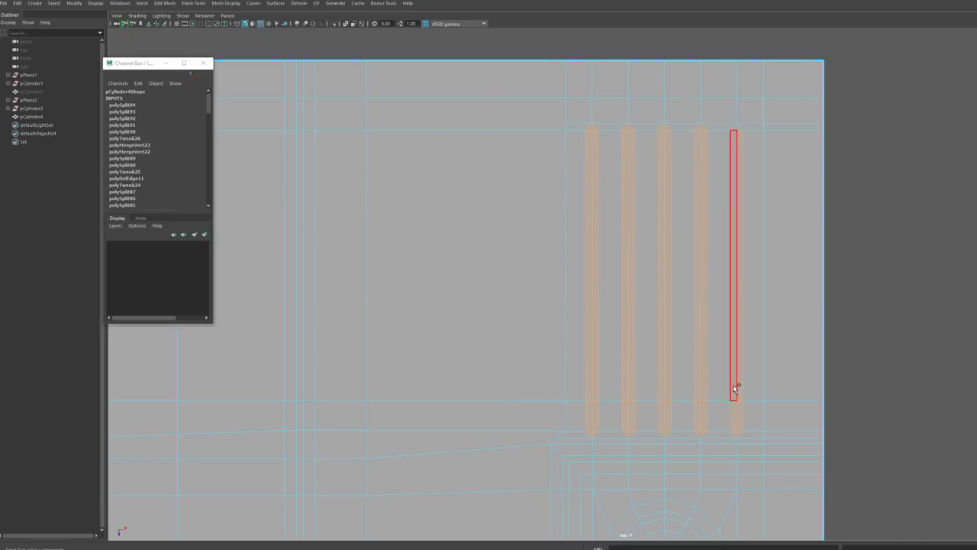
- Add the outer channel's center faces to the selection, from the plane's upper edge around the large panel and above the slot
alt+right_drag(703, 321, 663, 272)
scroll(507, 283, up, 3)
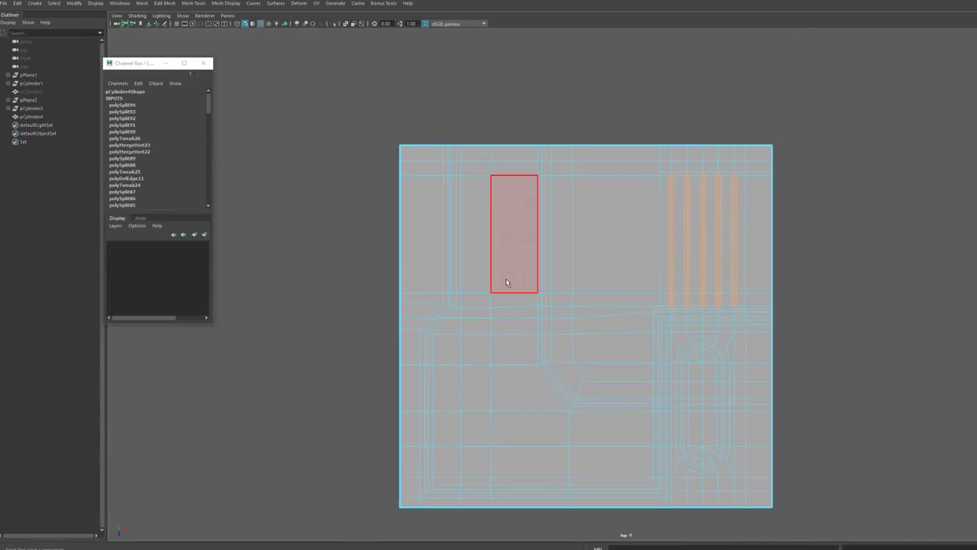
key(F11)
shift+click(450, 153)
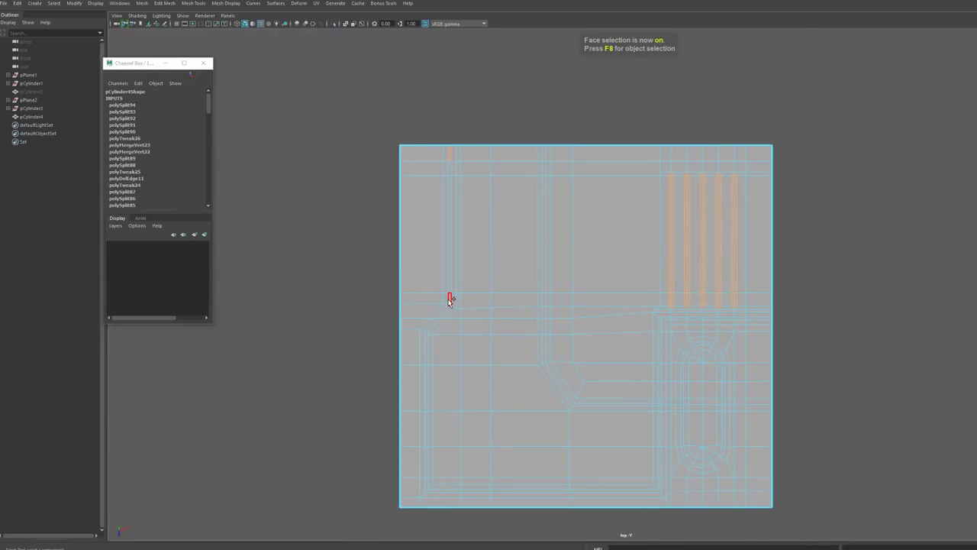
shift+double_click(449, 301)
alt+right_drag(448, 352, 489, 319)
shift+click(435, 315)
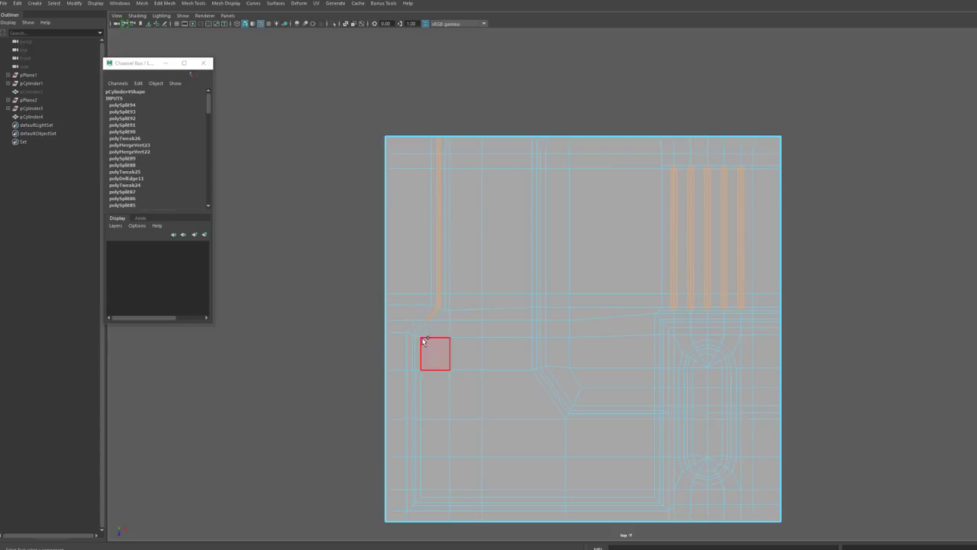
shift+double_click(420, 330)
- Add the center faces of the inner bent channel and the ring around the slot to the face selection
alt+middle_drag(753, 324, 709, 339)
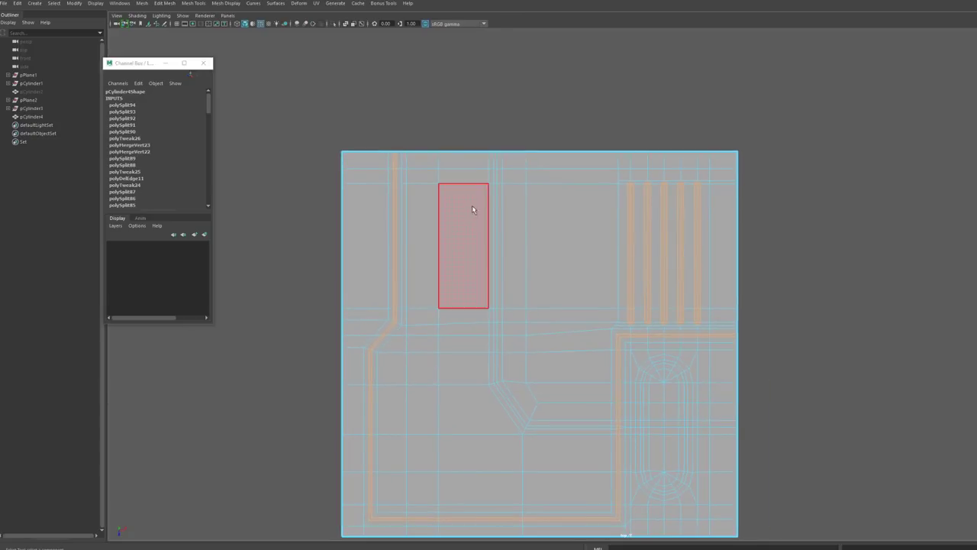
shift+click(497, 160)
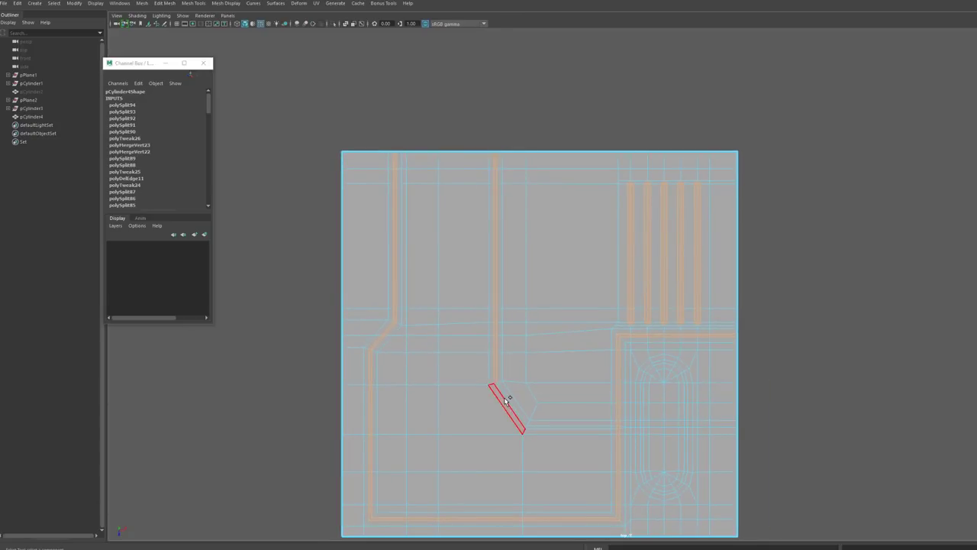
click(554, 432)
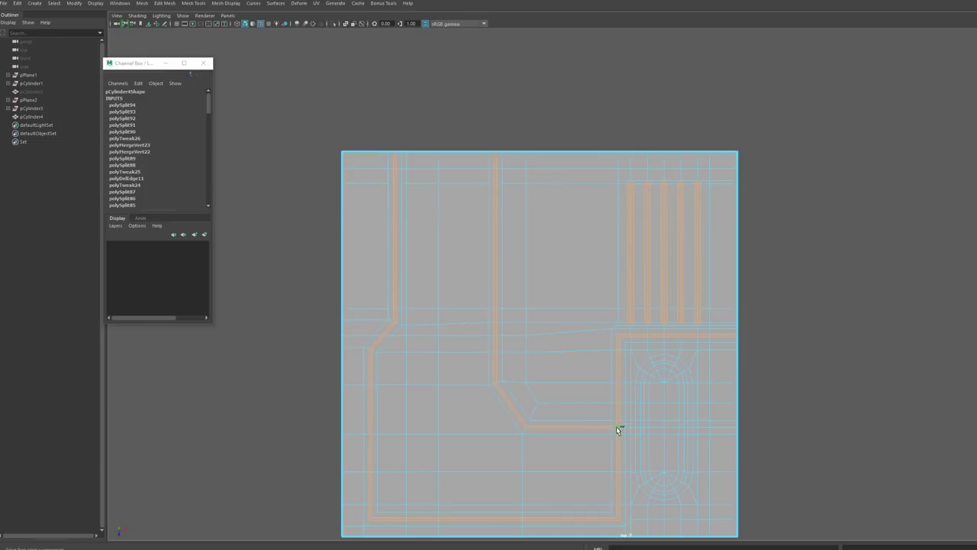
mouse_move(613, 378)
alt+right_down()
mouse_move(633, 376)
mouse_move(623, 376)
alt+right_up()
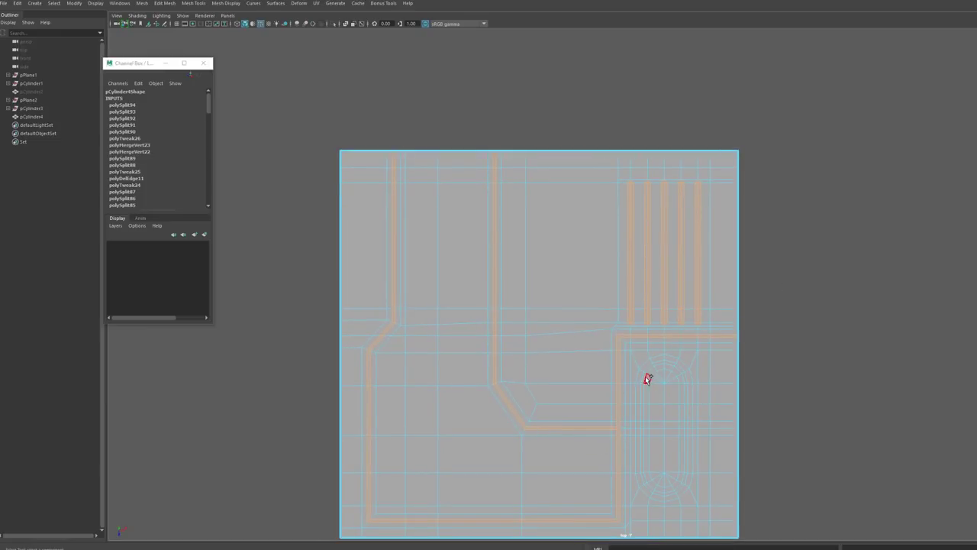
key(space)
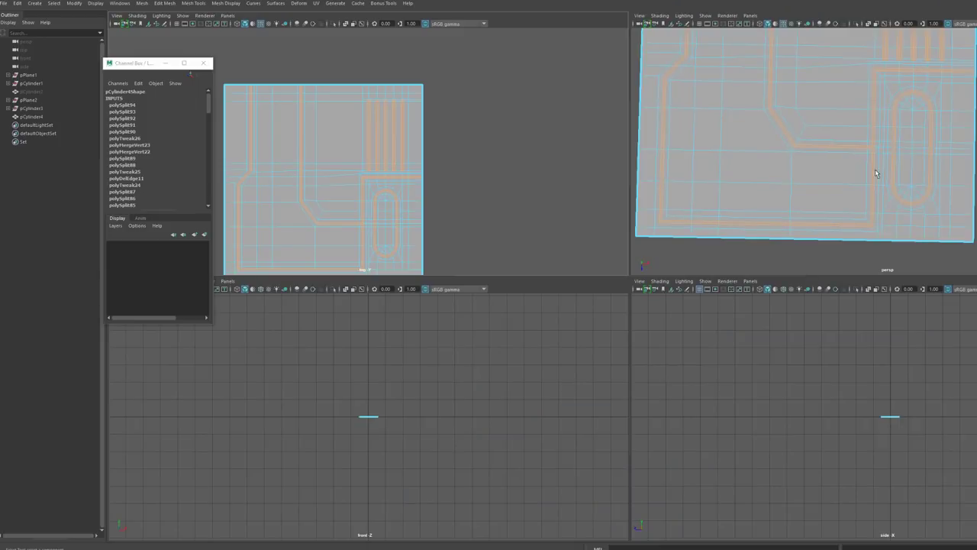
key(space)
alt+drag(764, 191, 750, 294)
- Try to extrude the selected faces and move them vertically, and undo the extrusion
key(ctrl+e)
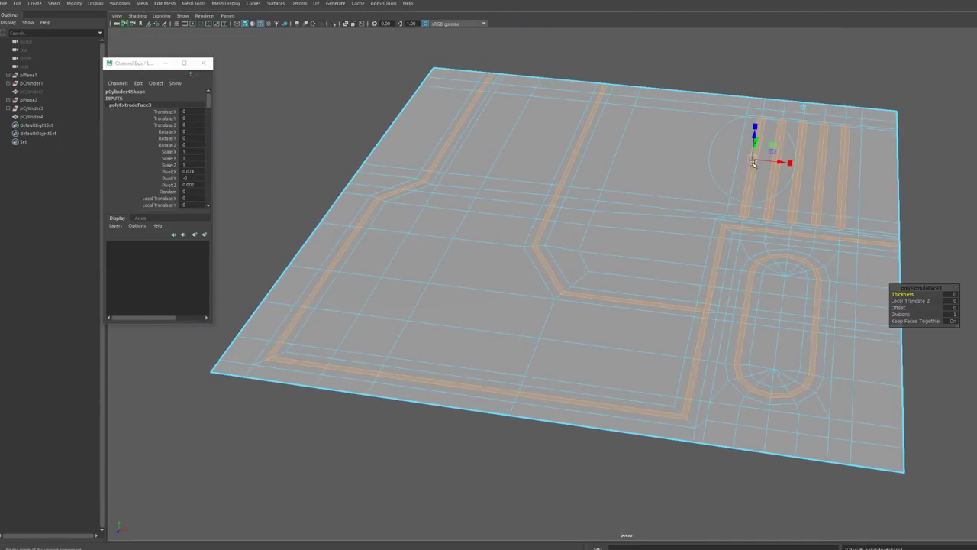
key(w)
click(631, 191)
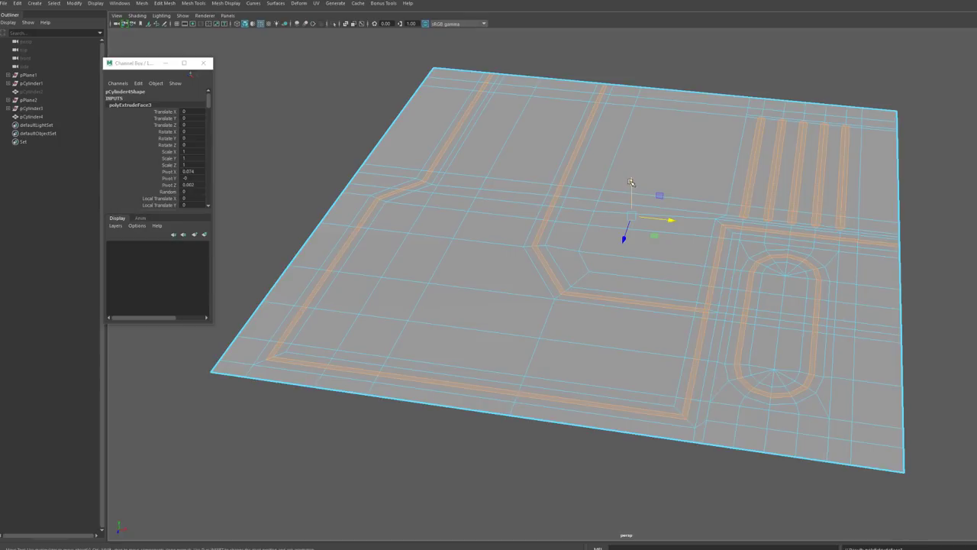
key(ctrl+z)
drag(631, 184, 631, 185)
key(ctrl+z)
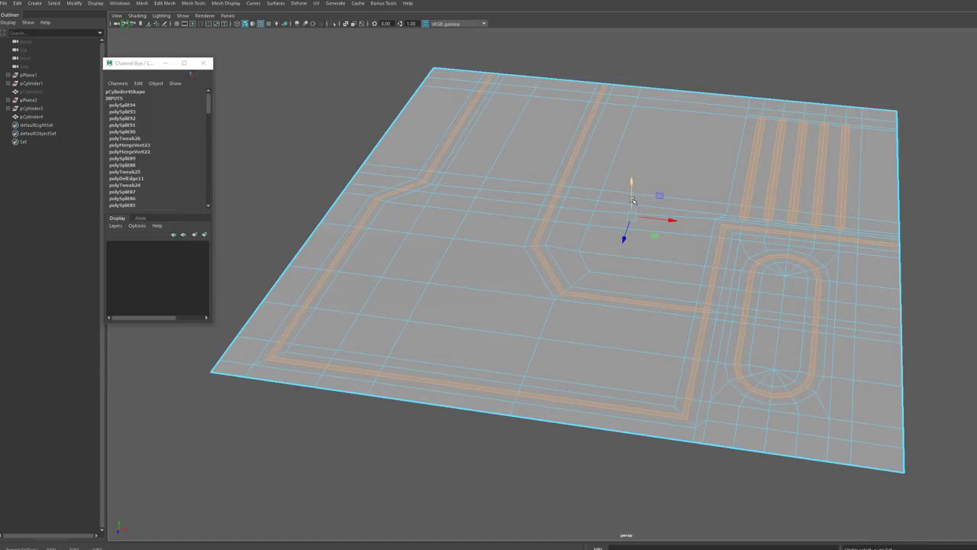
- Extrude the selected channel, vent and slot-ring faces inward with 3 divisions and a Local Translate Z of -0.01
key(ctrl+e)
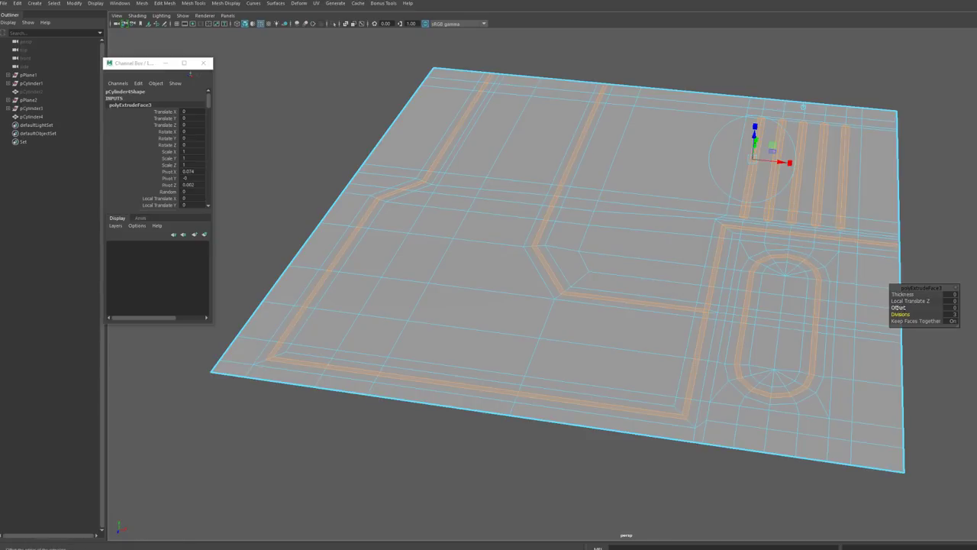
drag(901, 308, 900, 301)
key(ctrl+z)
key(ctrl+z)
alt+drag(772, 294, 801, 261)
scroll(696, 297, up, 2)
scroll(908, 278, up, 2)
alt+drag(941, 281, 680, 384)
alt+right_drag(680, 384, 521, 415)
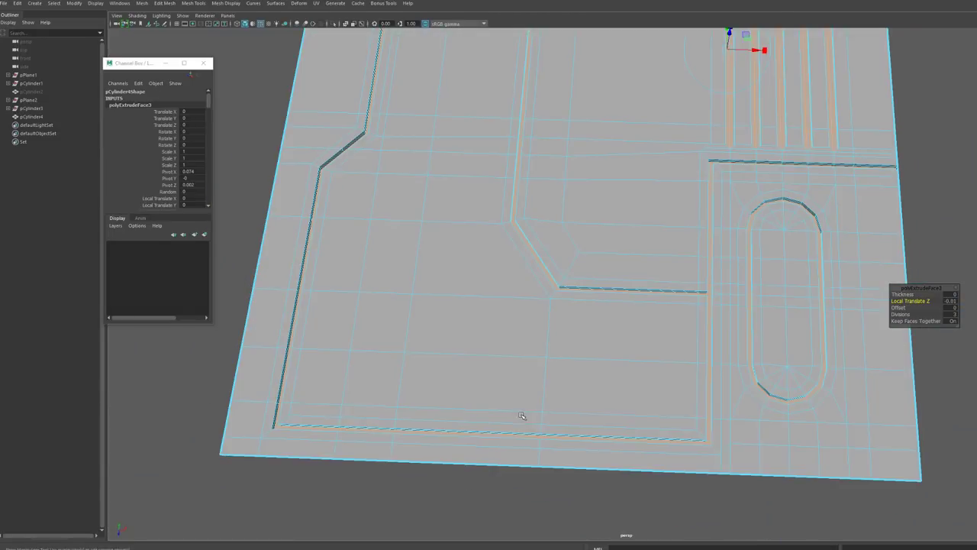
click(976, 418)
- Return to object selection and show the panel mesh in smooth preview
alt+middle_drag(698, 288, 704, 405)
alt+right_drag(705, 404, 583, 331)
alt+drag(583, 331, 628, 344)
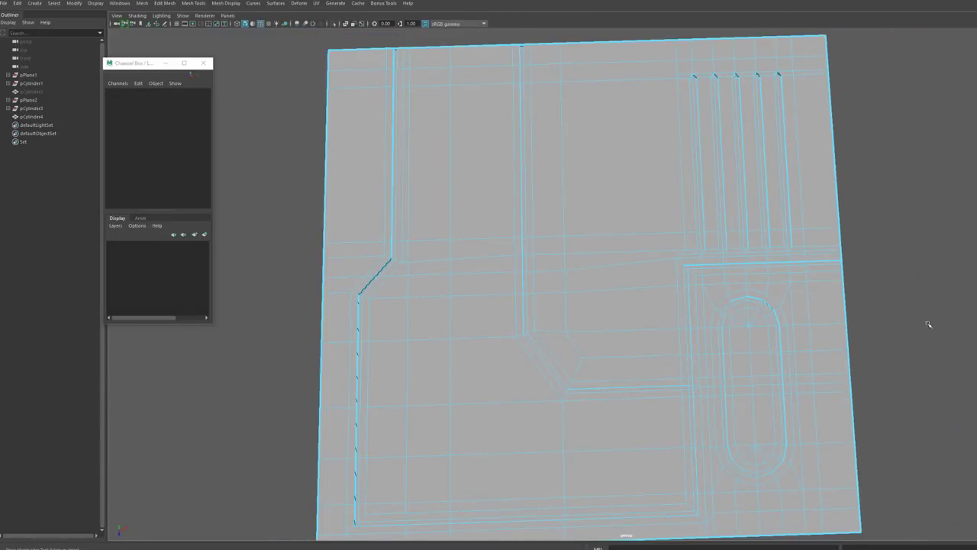
key(F8)
alt+drag(921, 318, 661, 356)
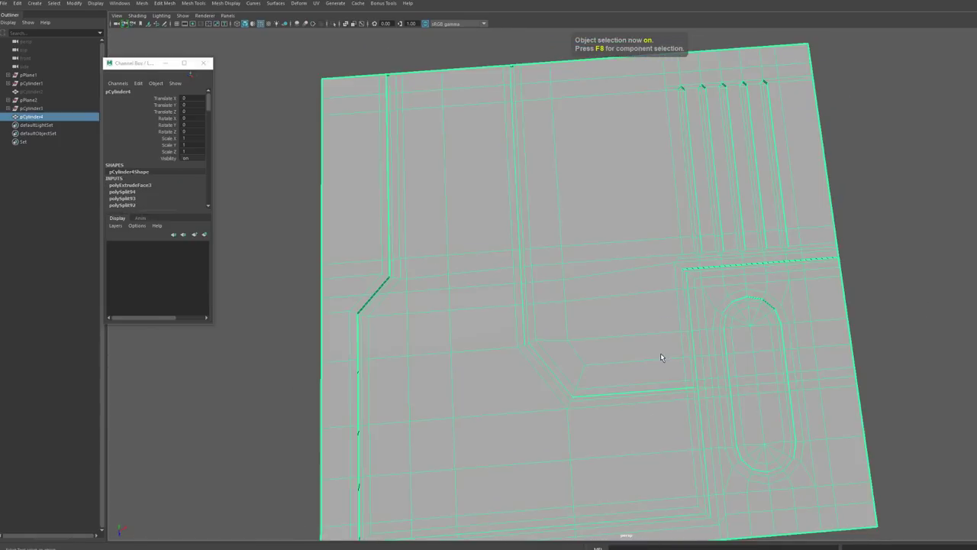
key(3)
click(912, 242)
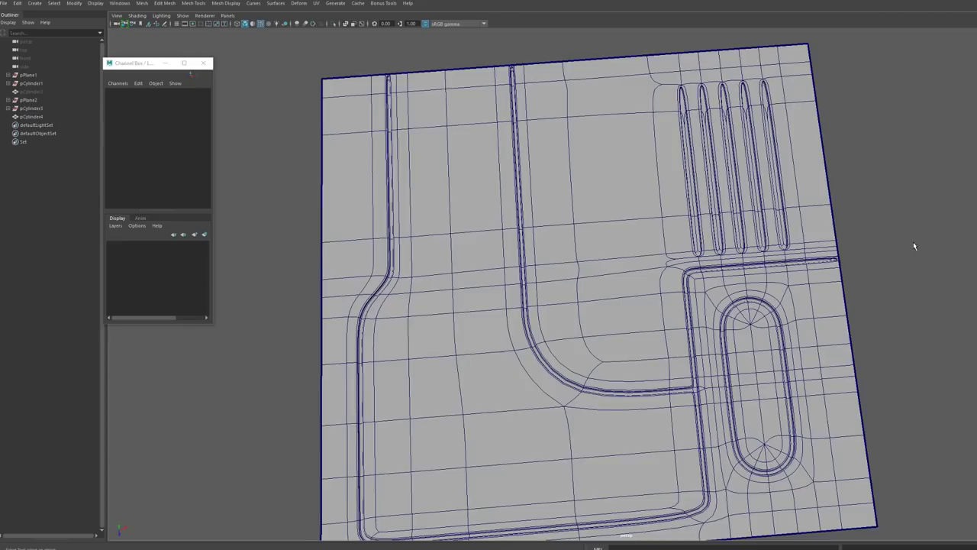
- Examine the smoothed channels, vents and slot from several angles and return the mesh to its unsmoothed display
alt+drag(914, 243, 910, 256)
alt+middle_drag(792, 312, 862, 328)
alt+drag(862, 329, 782, 337)
alt+middle_drag(793, 294, 729, 376)
alt+right_drag(729, 376, 688, 340)
alt+middle_drag(688, 336, 719, 216)
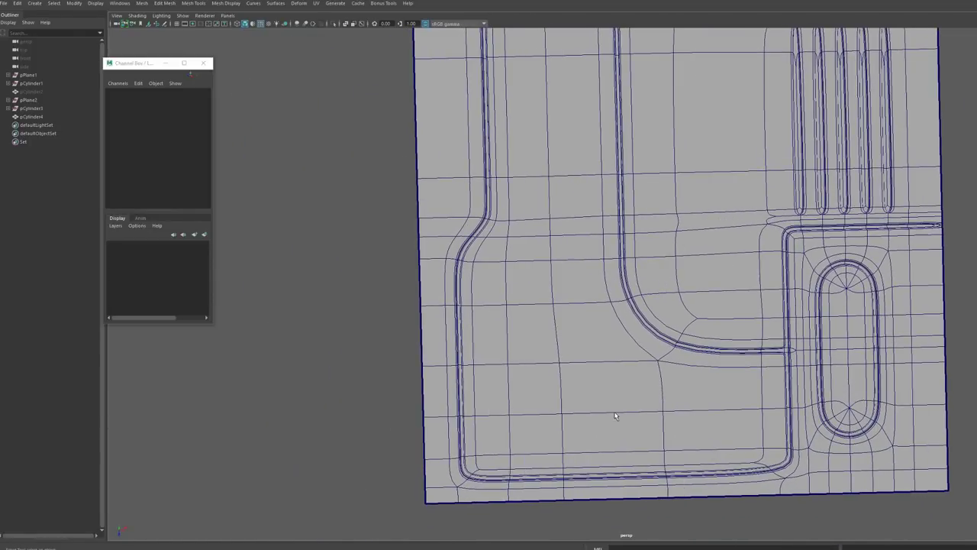
click(613, 409)
key(1)
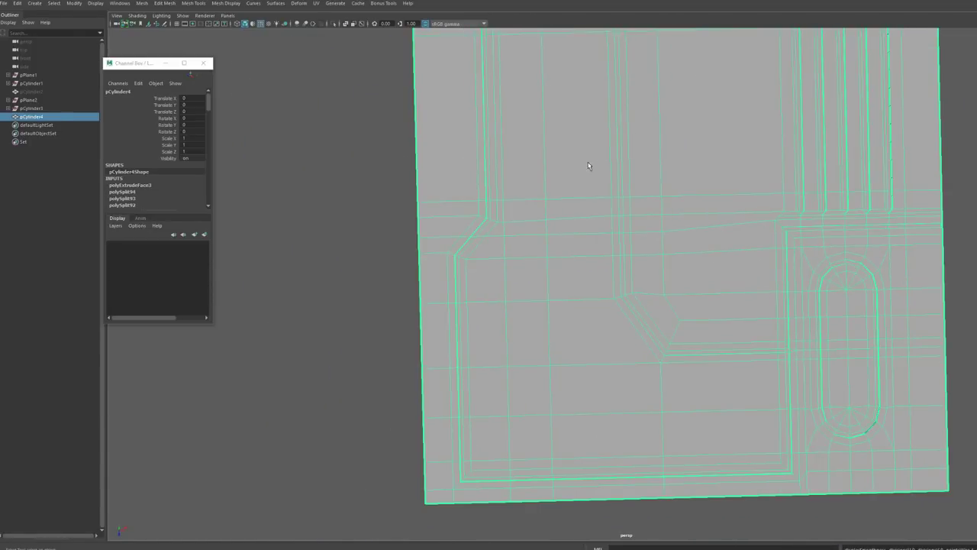
- Cut support edges along the vents and around the rightmost vent's lower end, and delete the surplus edges
alt+right_drag(504, 466, 725, 323)
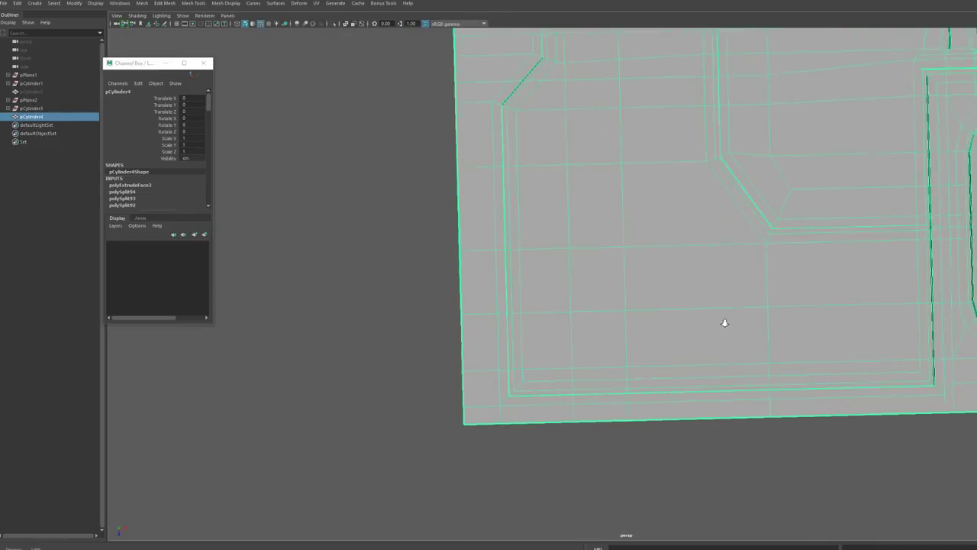
click(451, 414)
click(540, 304)
key(g)
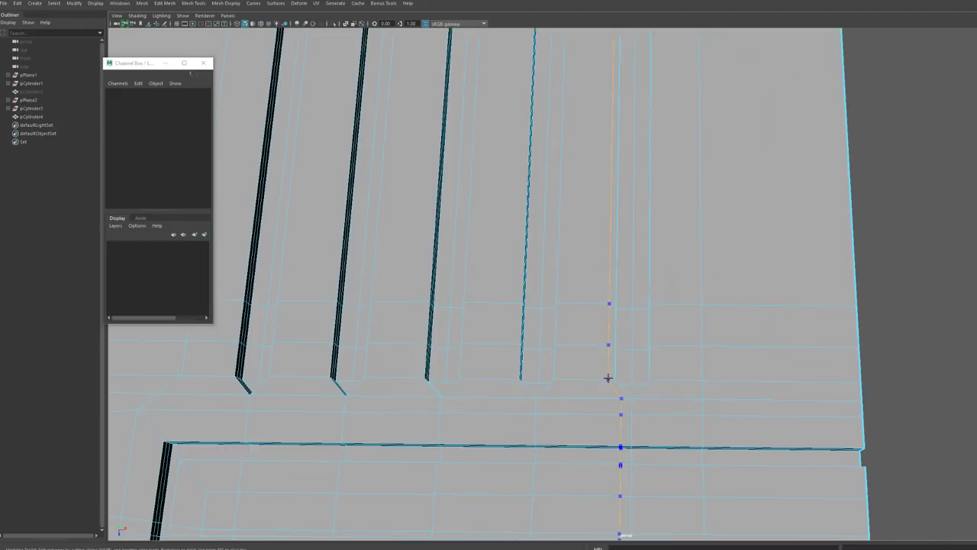
mouse_move(664, 429)
alt+middle_down()
mouse_move(661, 397)
mouse_move(657, 428)
alt+middle_up()
scroll(542, 341, up, 3)
scroll(571, 351, down, 1)
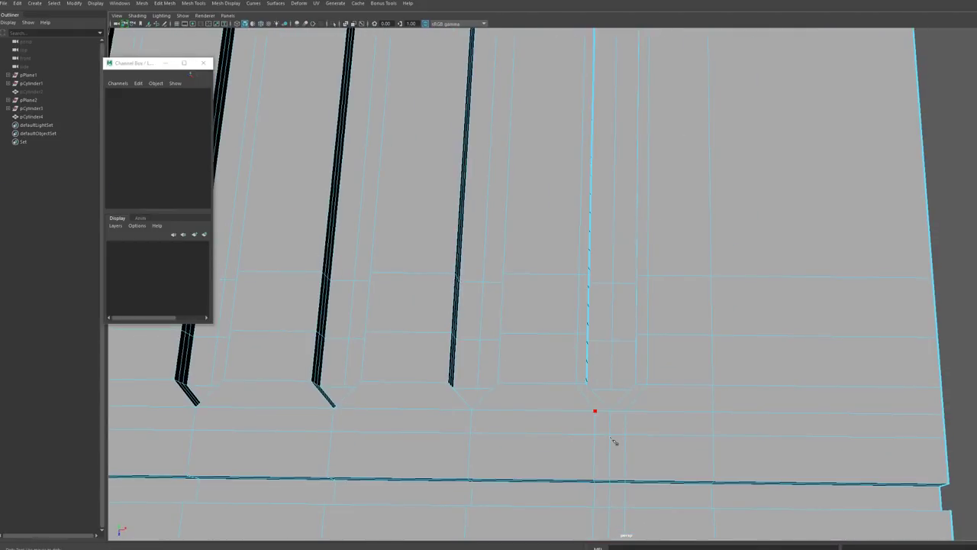
key(F10)
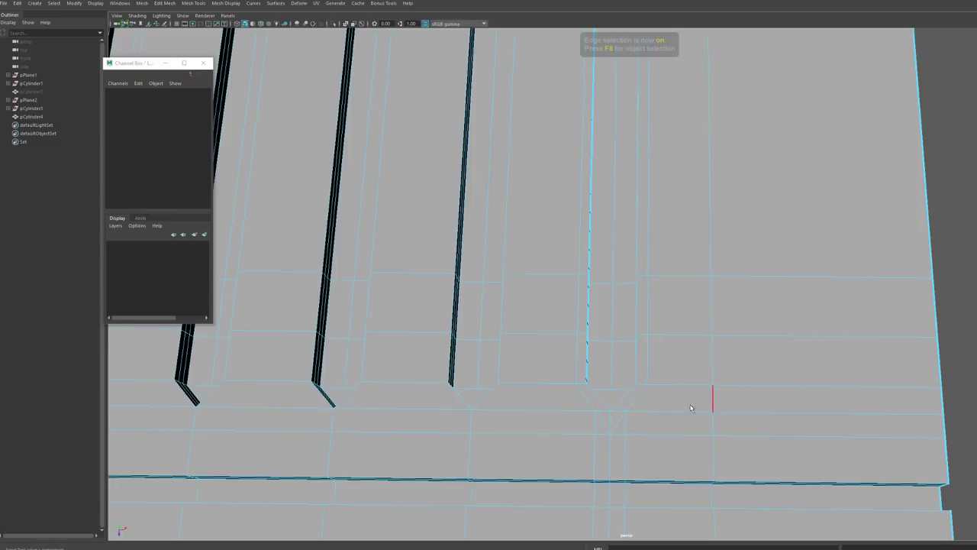
alt+drag(647, 456, 572, 264)
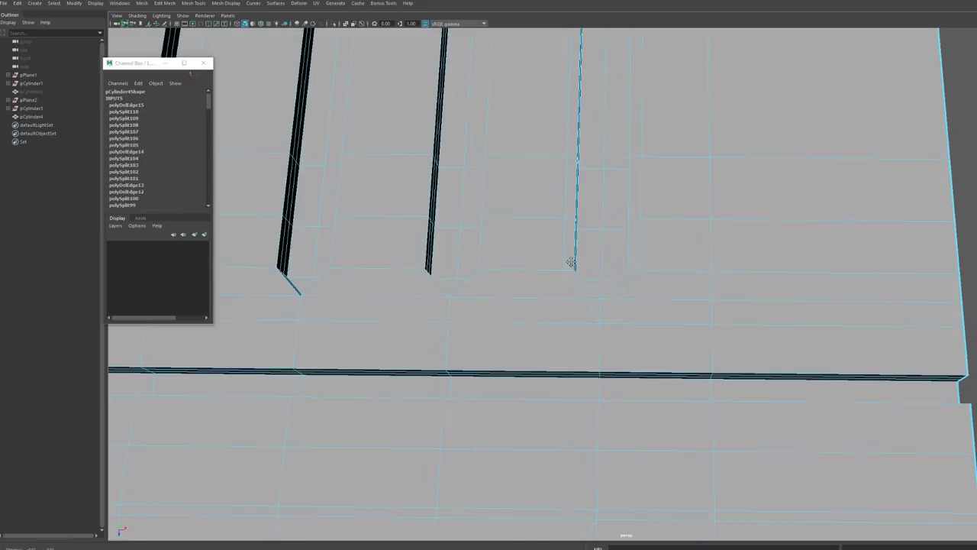
- Merge the extra vertices just below the rightmost vent's lower end and delete the leftover short edges there
key(F9)
key(g)
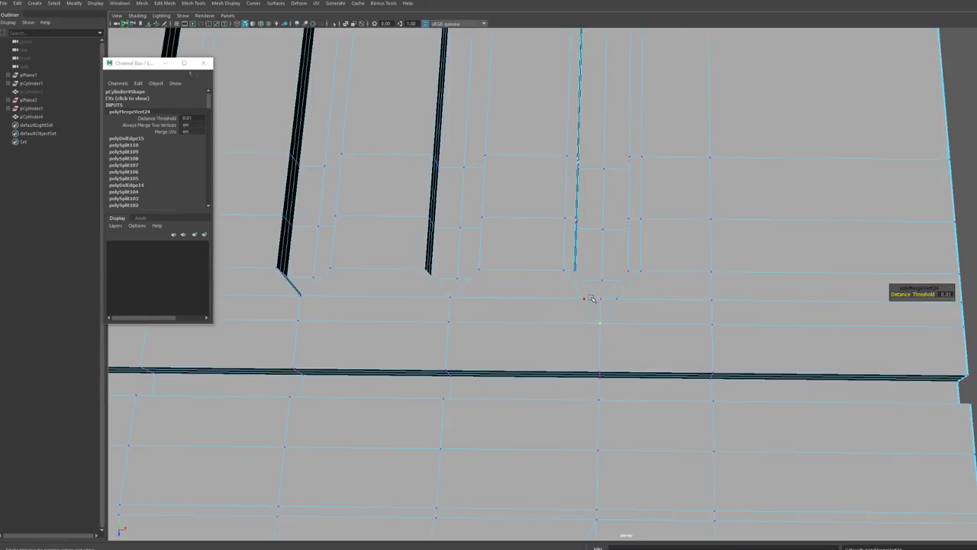
click(588, 299)
key(F10)
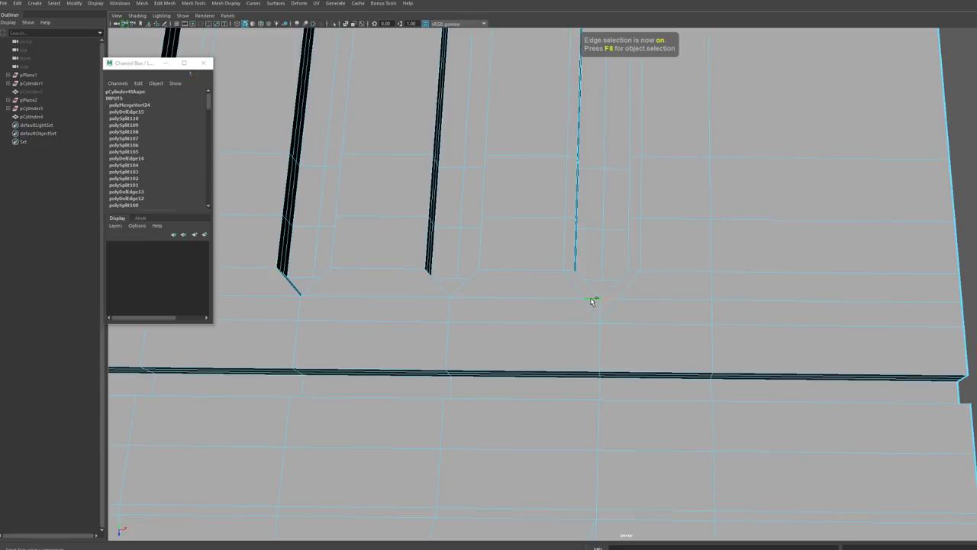
key(ctrl+Delete)
- Examine the vent ends on the smoothed panel mesh, and return it to object selection and unsmoothed display
key(3)
alt+drag(616, 323, 489, 294)
click(528, 339)
alt+drag(528, 338, 698, 443)
key(F8)
click(536, 416)
click(705, 387)
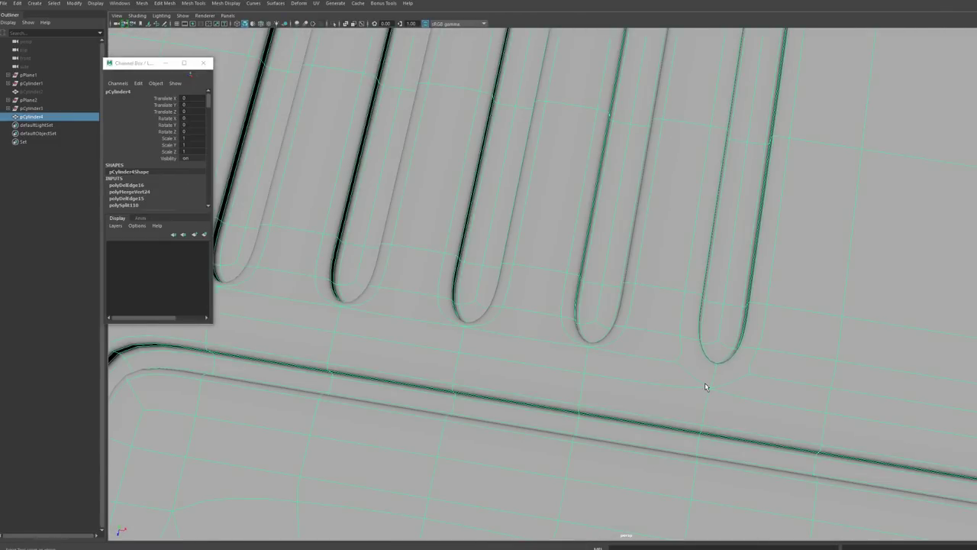
alt+drag(704, 386, 757, 316)
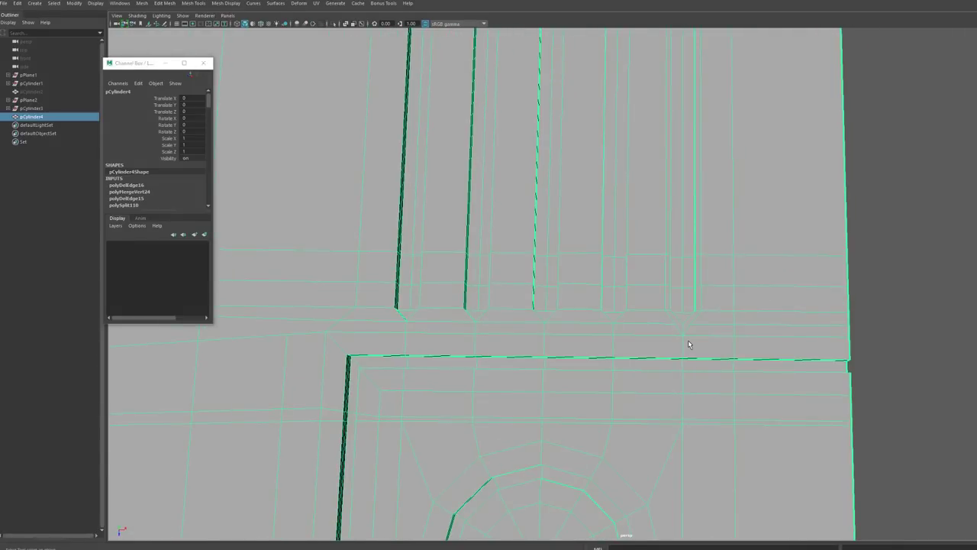
- Delete the horizontal edge row directly below the vents and check the panel in smooth preview
key(F10)
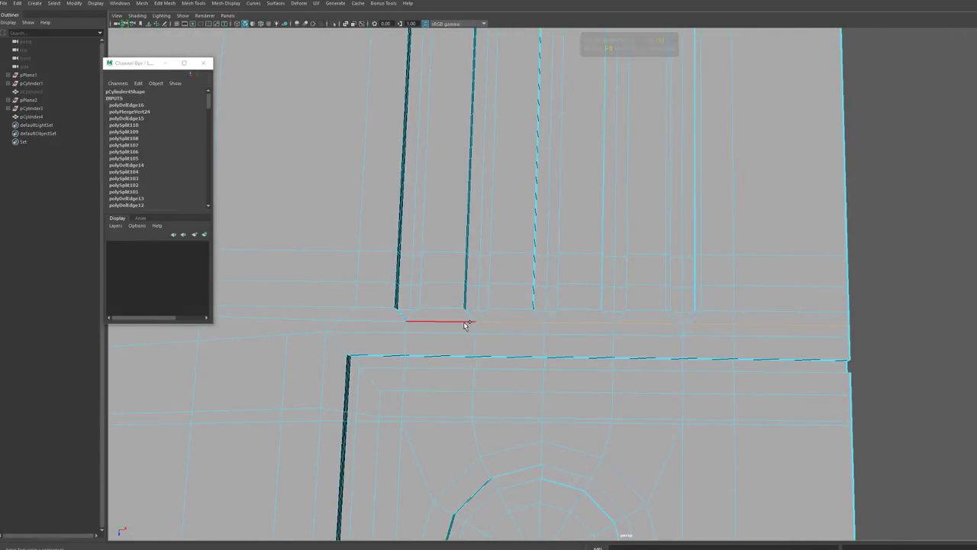
alt+drag(383, 318, 623, 272)
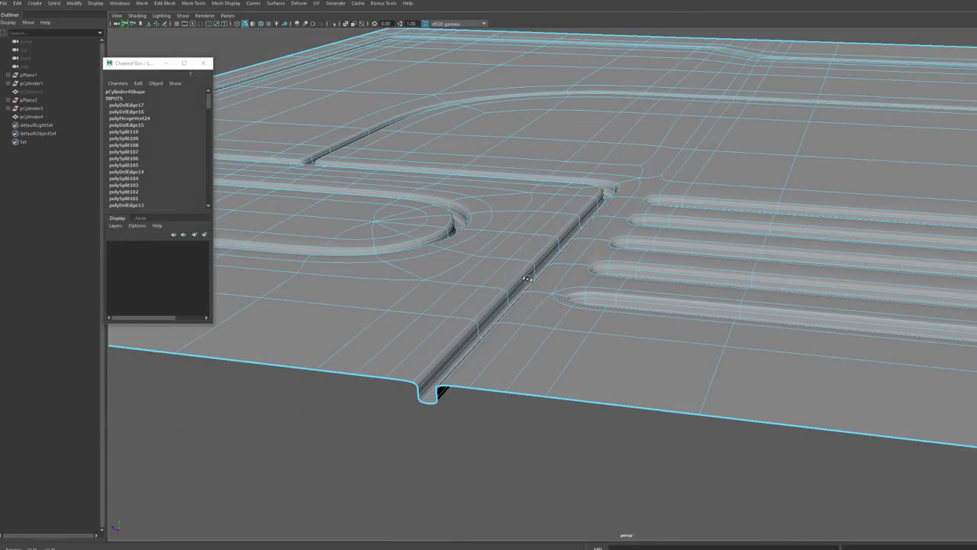
click(529, 471)
click(529, 473)
alt+drag(530, 472, 532, 387)
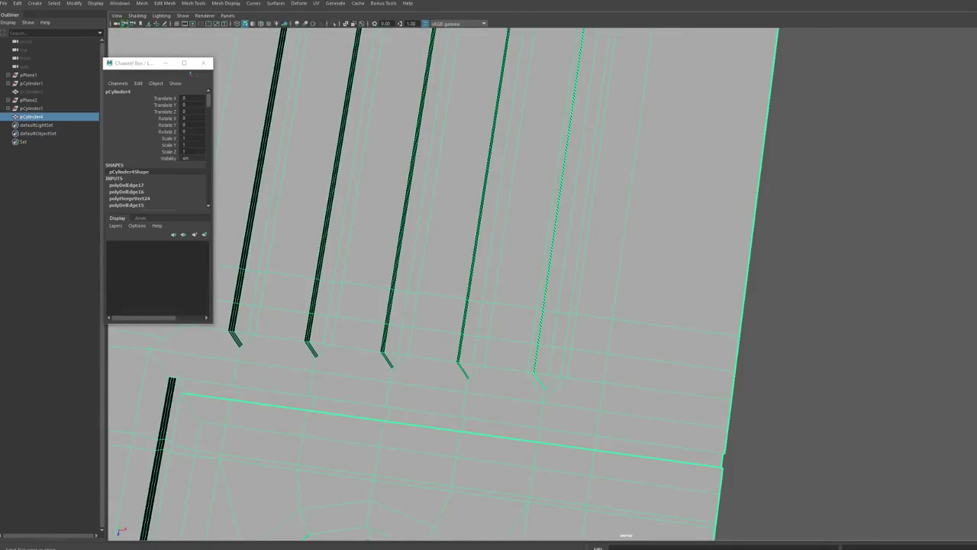
- Multi-cut vertical edge loops between the two rightmost vents and beside the last vent, plus a short connecting edge below them
alt+drag(714, 386, 704, 393)
alt+right_drag(704, 393, 556, 407)
alt+drag(556, 408, 550, 409)
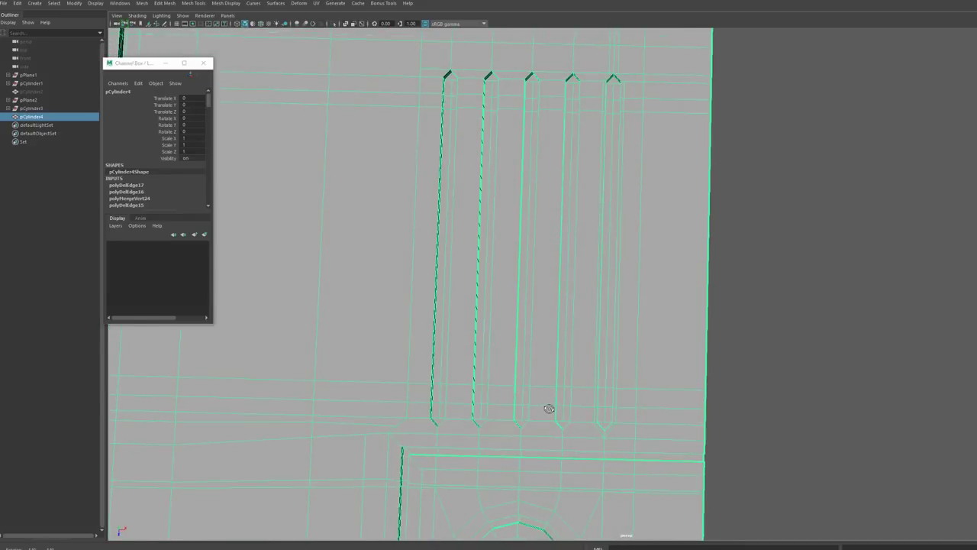
alt+right_drag(550, 409, 475, 426)
mouse_move(474, 426)
alt+mouse_down()
mouse_move(428, 430)
mouse_move(464, 428)
alt+mouse_up()
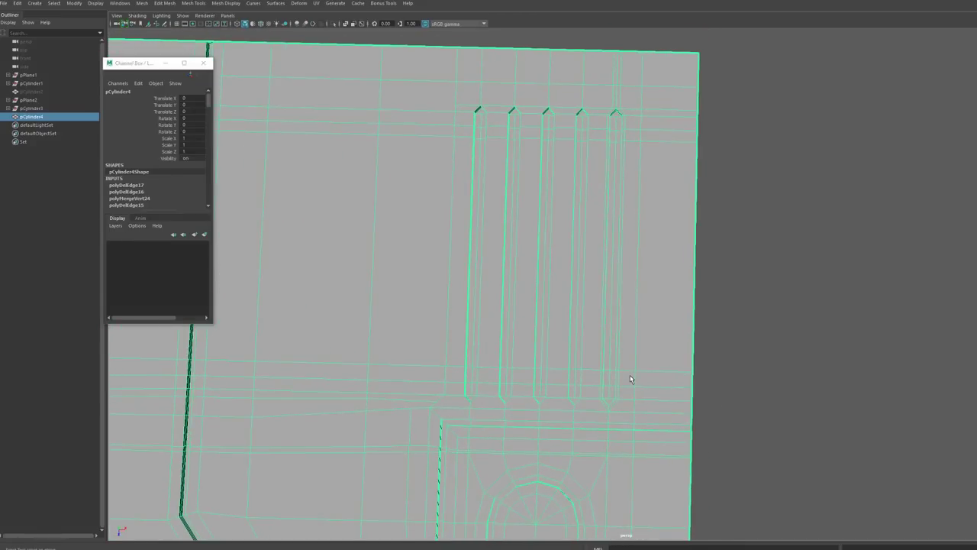
key(ctrl+shift+x)
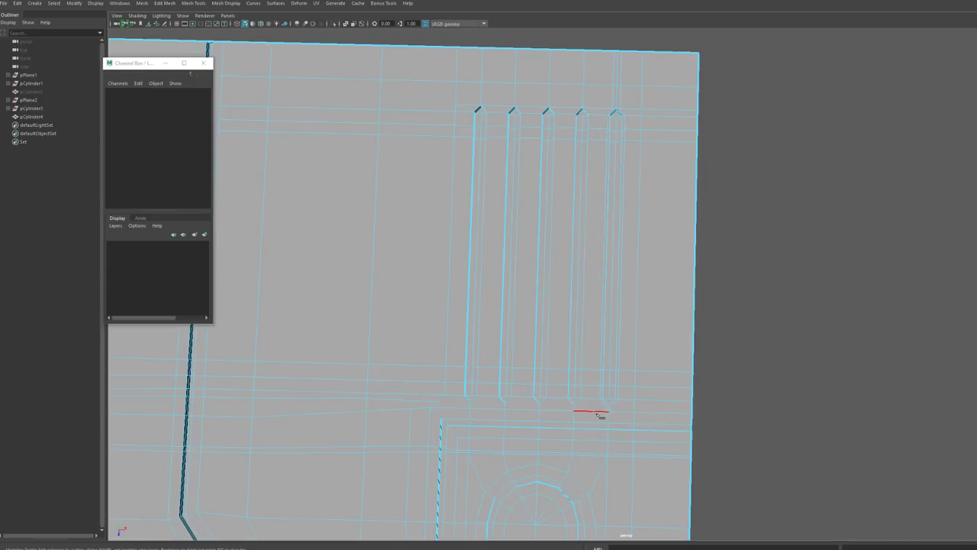
key(F9)
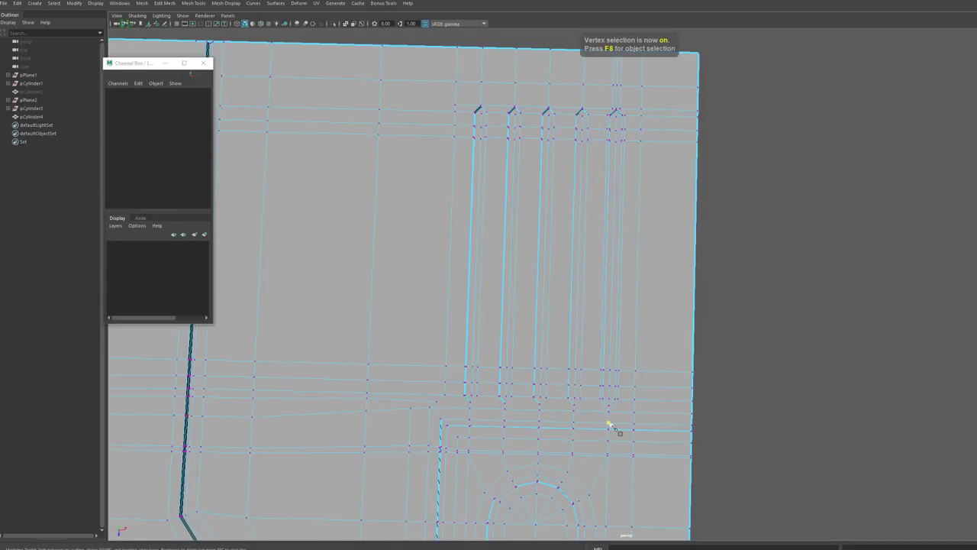
ctrl+click(591, 399)
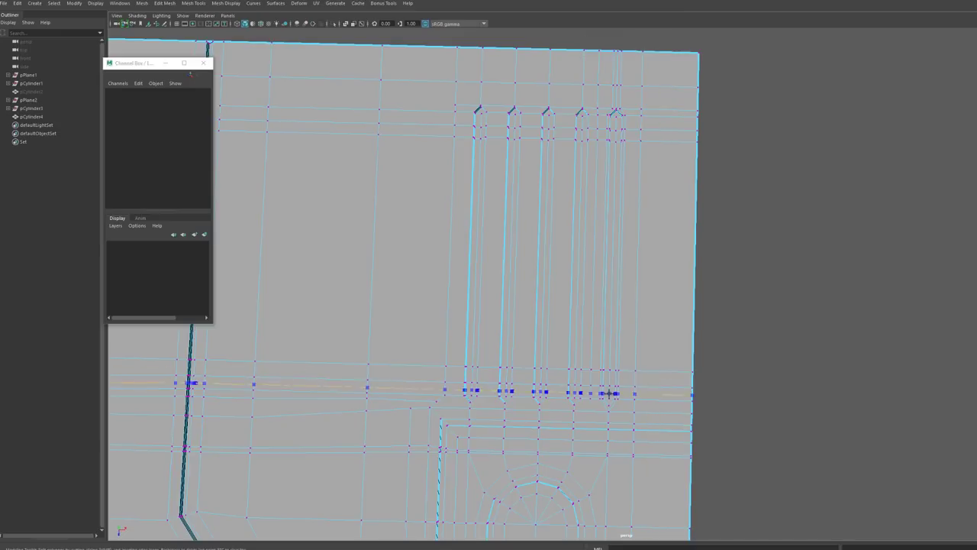
scroll(661, 406, up, 3)
alt+middle_drag(660, 407, 646, 344)
alt+drag(647, 344, 713, 356)
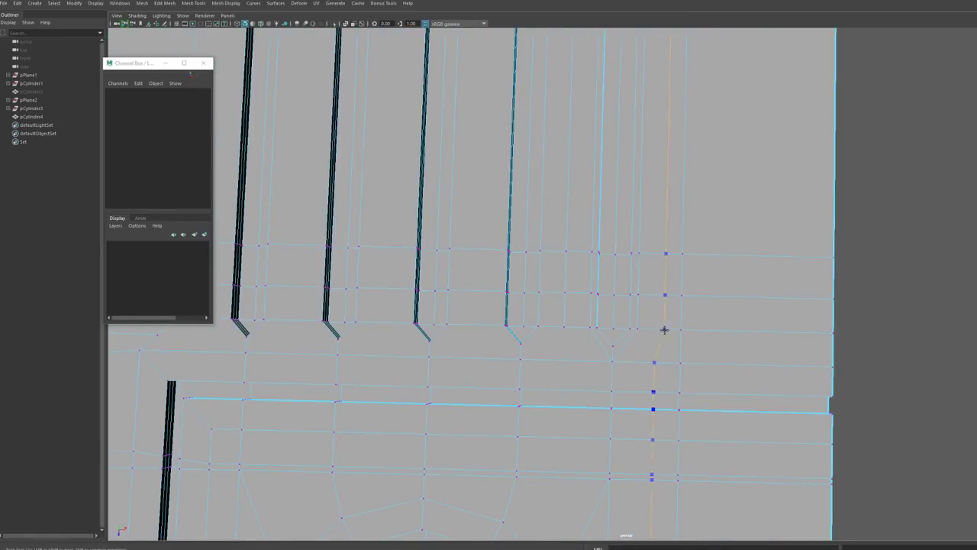
alt+drag(805, 428, 746, 365)
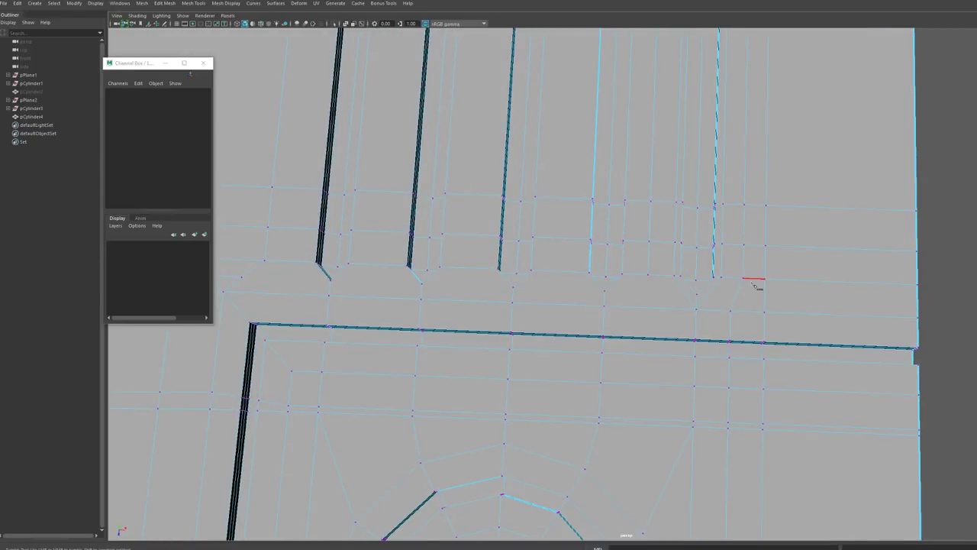
alt+drag(756, 284, 653, 304)
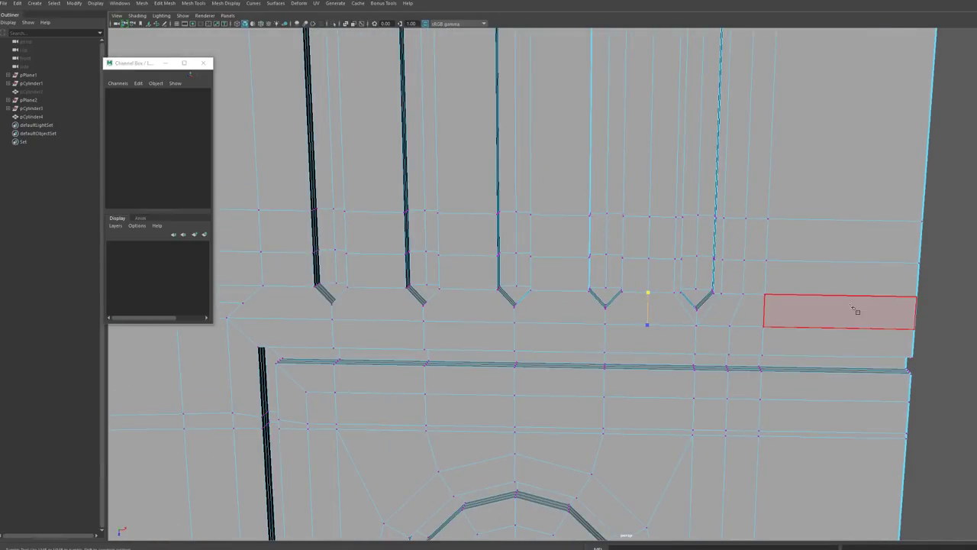
alt+drag(789, 288, 746, 312)
- Select the vertical edge loop just outside the rightmost vent and reposition its scale pivot near the vent's lower end
key(F9)
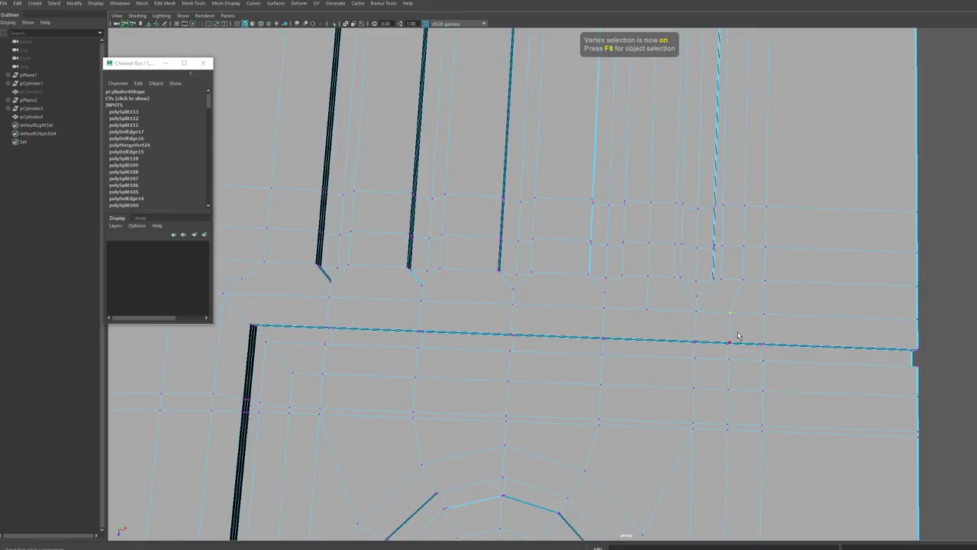
key(F10)
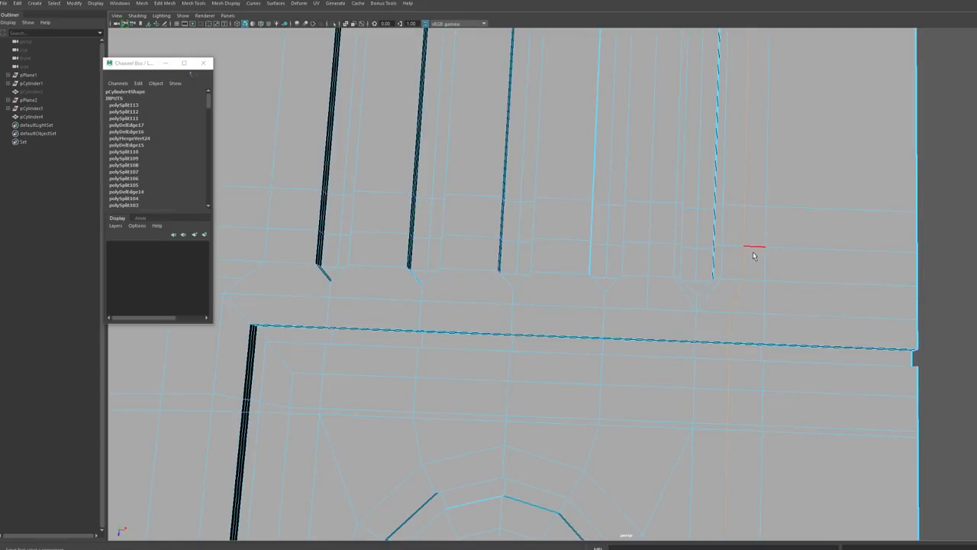
alt+drag(753, 247, 616, 408)
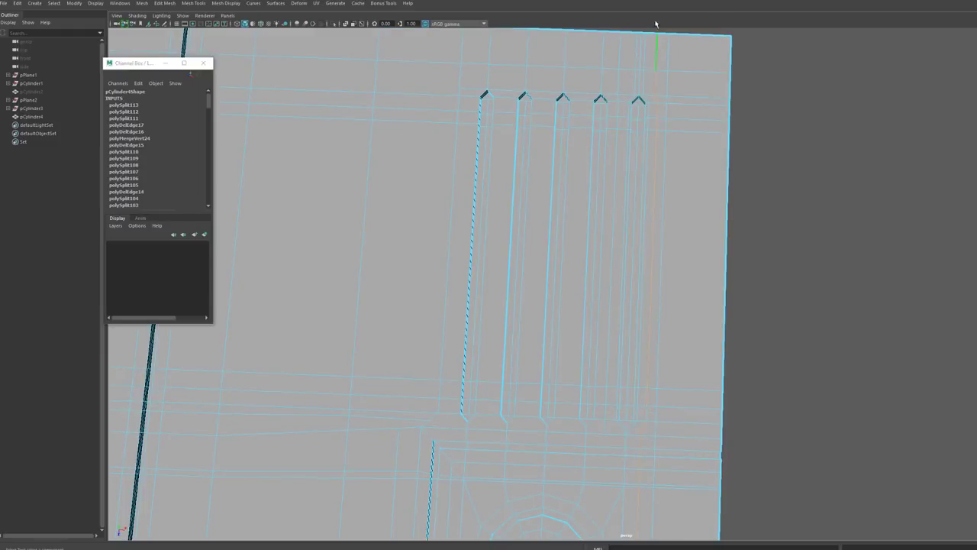
alt+middle_drag(706, 235, 657, 34)
alt+right_drag(656, 34, 720, 120)
alt+middle_drag(721, 121, 713, 333)
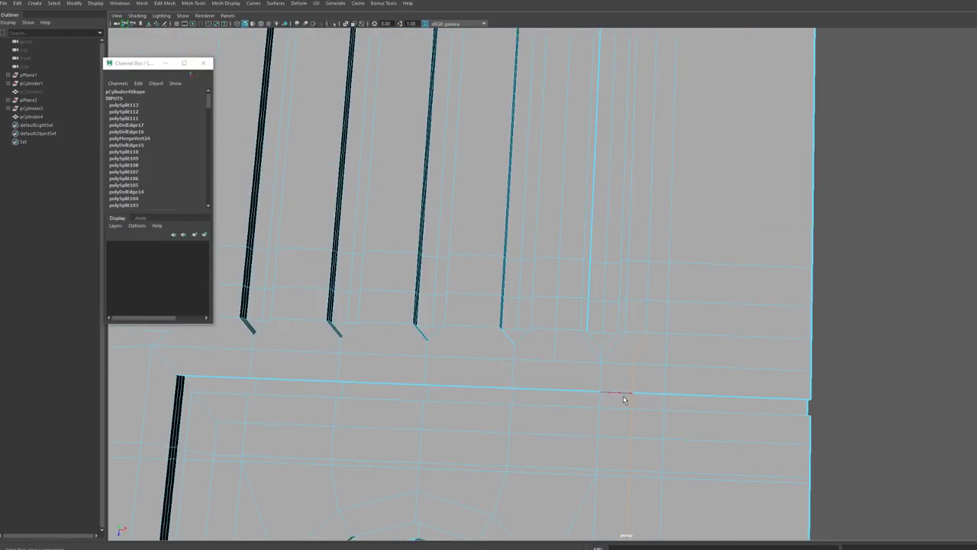
alt+right_drag(676, 391, 567, 419)
alt+middle_drag(568, 416, 571, 422)
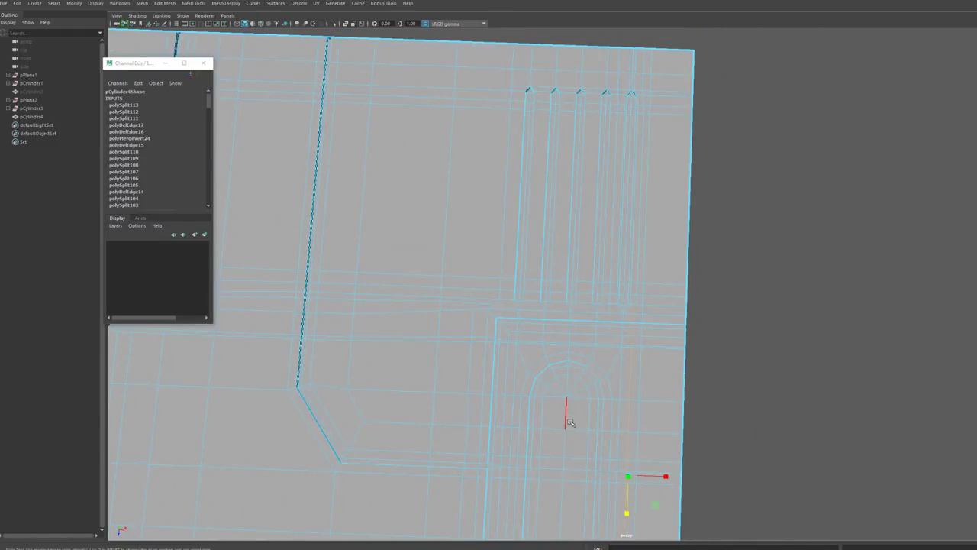
drag(629, 476, 633, 312)
alt+right_drag(622, 373, 759, 409)
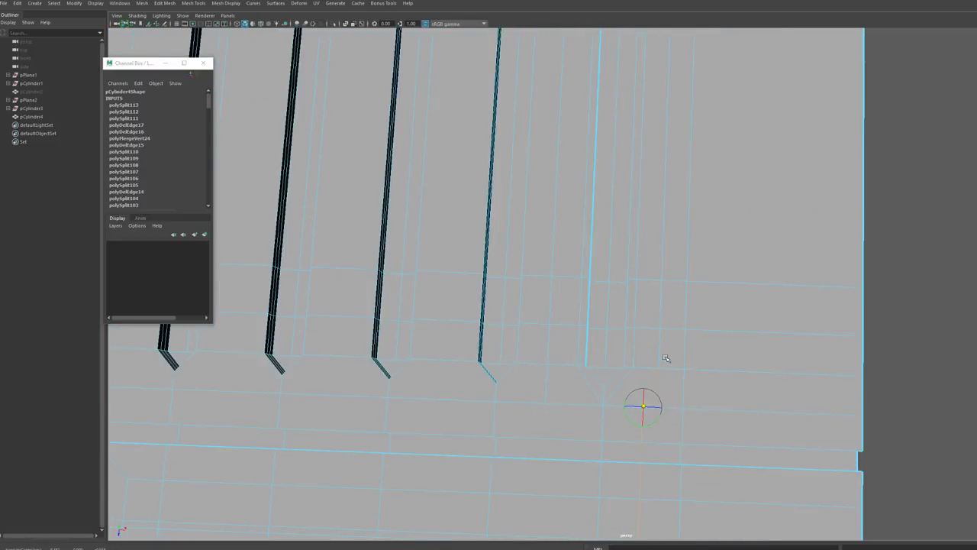
- Adjust the pivot on the selected vertical loop and scale the loop sideways to straighten its kink below the vent
key(w)
drag(645, 409, 670, 364)
key(ctrl+z)
key(d)
ctrl+click(669, 381)
drag(659, 344, 697, 372)
alt+right_drag(682, 327, 583, 320)
alt+middle_drag(667, 266, 696, 349)
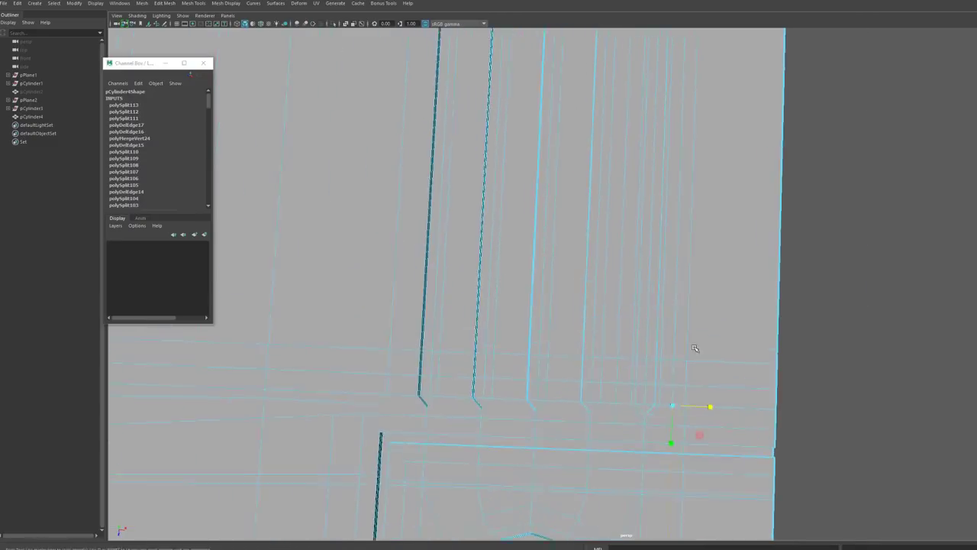
alt+right_drag(696, 349, 573, 325)
alt+drag(574, 325, 588, 324)
- Insert a horizontal edge loop across the panel through the middle of the vents
click(818, 284)
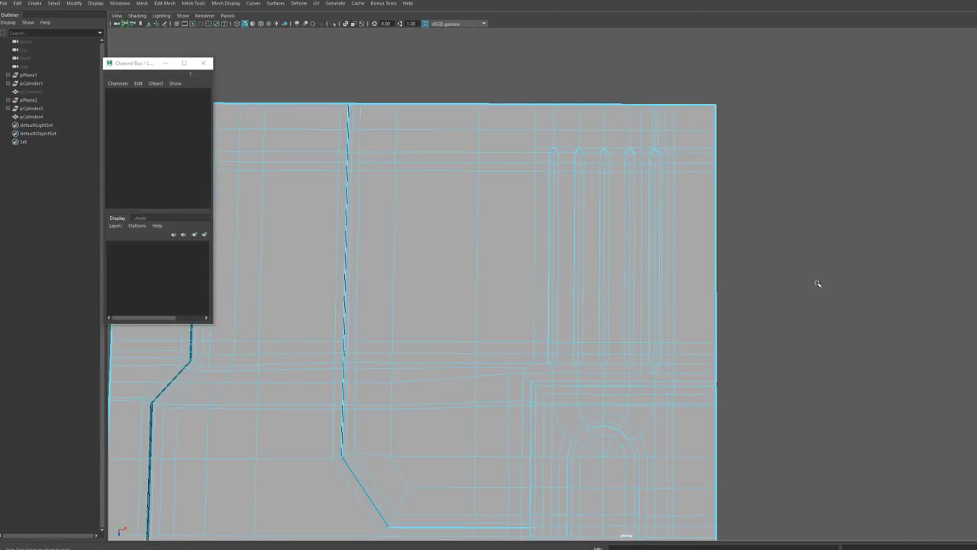
ctrl+click(676, 257)
alt+drag(873, 299, 810, 302)
alt+middle_drag(810, 302, 951, 310)
alt+drag(952, 310, 774, 343)
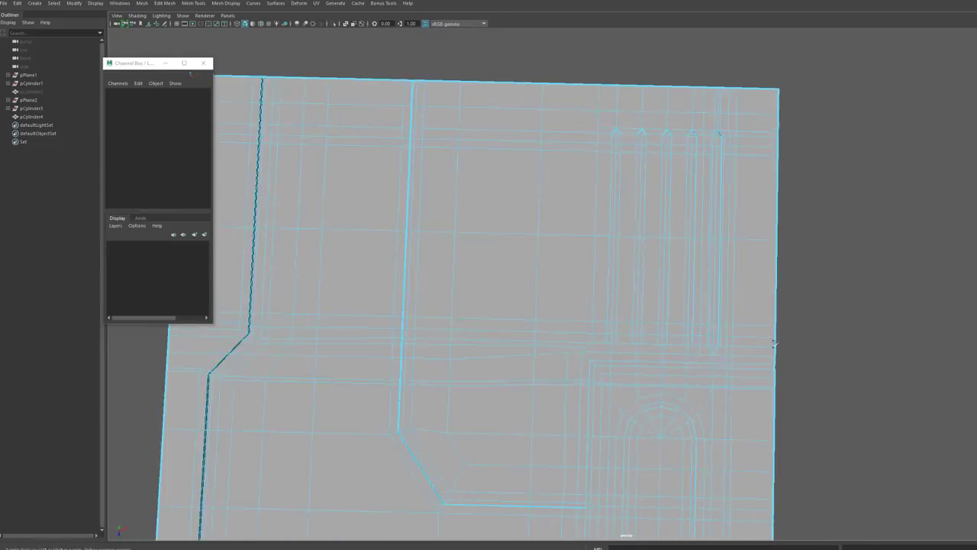
alt+right_drag(775, 343, 884, 343)
alt+middle_drag(884, 343, 766, 346)
- Extract the faces covering the lower half of the rightmost vent and its surrounding support edges as a separate piece
key(q)
key(F11)
alt+right_drag(650, 388, 758, 381)
alt+middle_drag(758, 381, 663, 361)
click(618, 399)
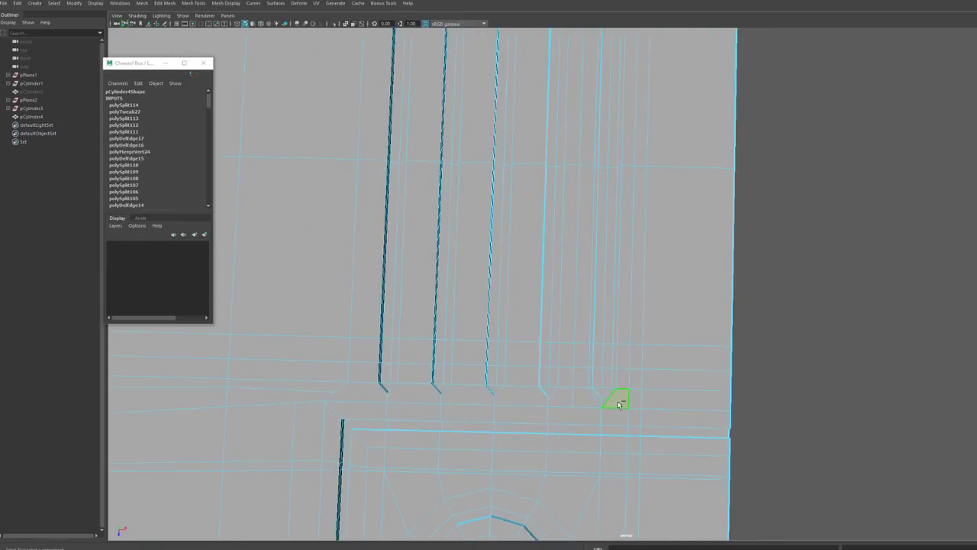
drag(620, 405, 588, 191)
mouse_move(753, 333)
alt+mouse_down()
mouse_move(748, 312)
mouse_move(756, 323)
alt+mouse_up()
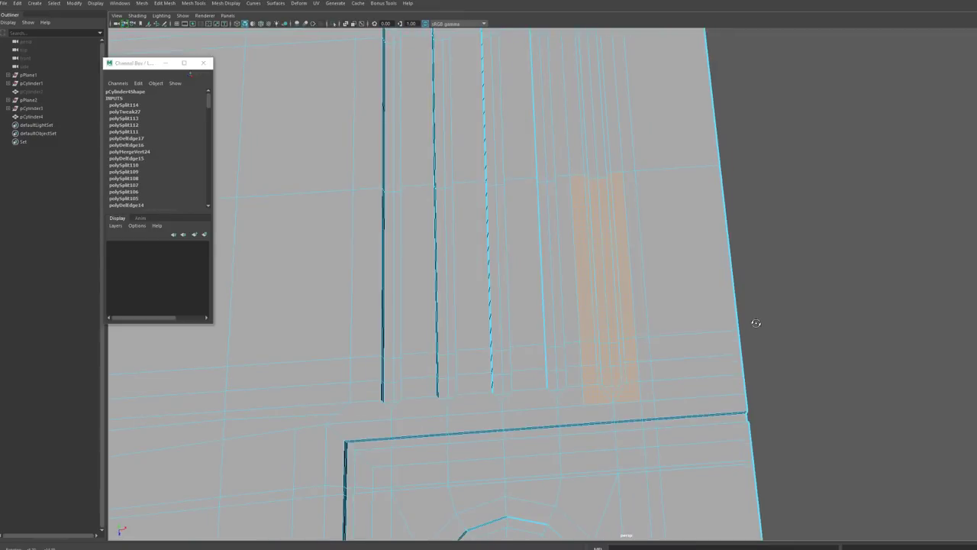
click(35, 4)
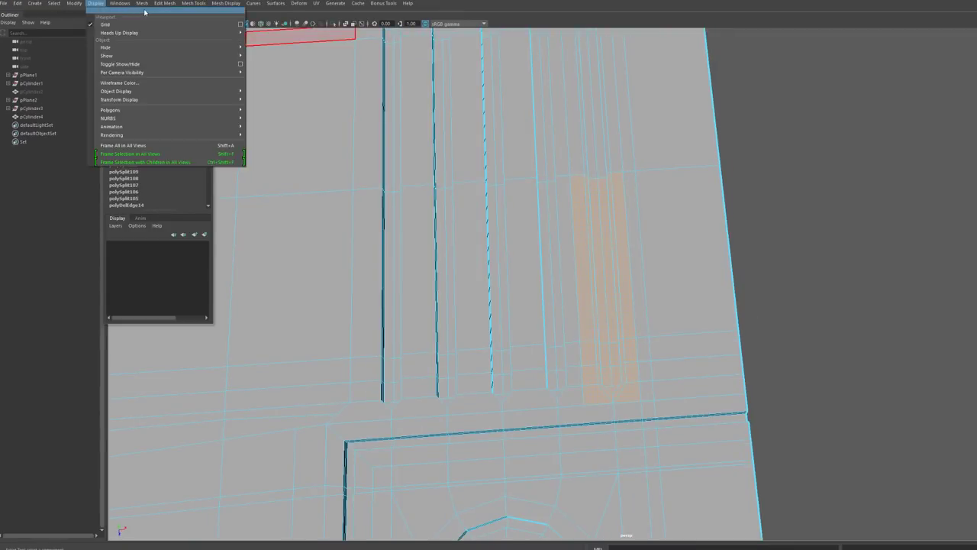
mouse_move(141, 4)
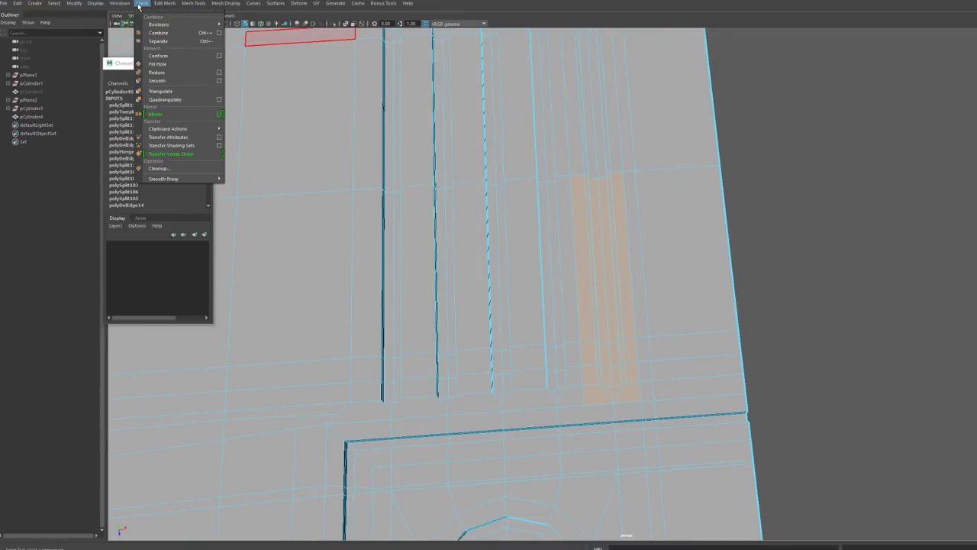
mouse_move(173, 4)
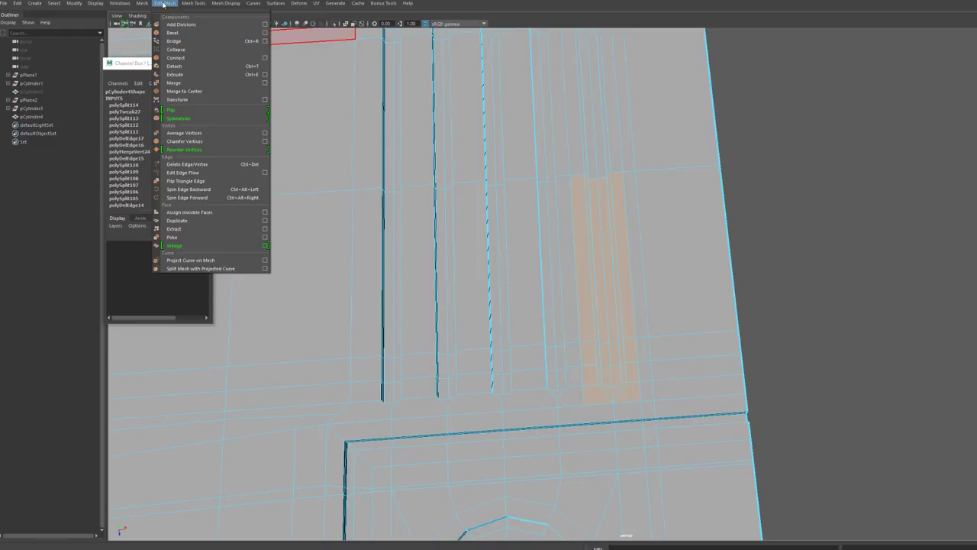
click(179, 229)
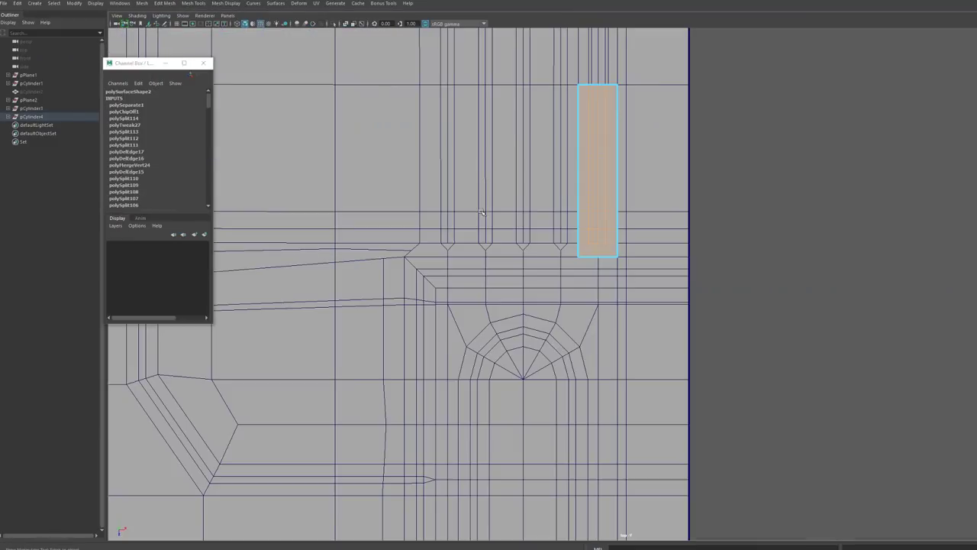
- Delete the panel faces covering the remaining vents around the extracted vent piece and return to object selection
key(q)
key(F8)
click(605, 262)
alt+middle_drag(516, 160, 487, 344)
key(F11)
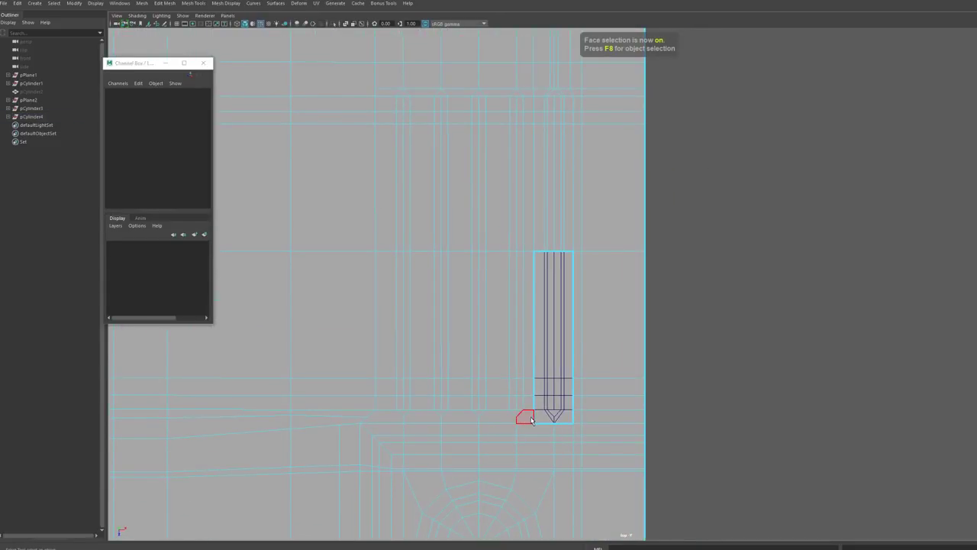
drag(530, 418, 374, 64)
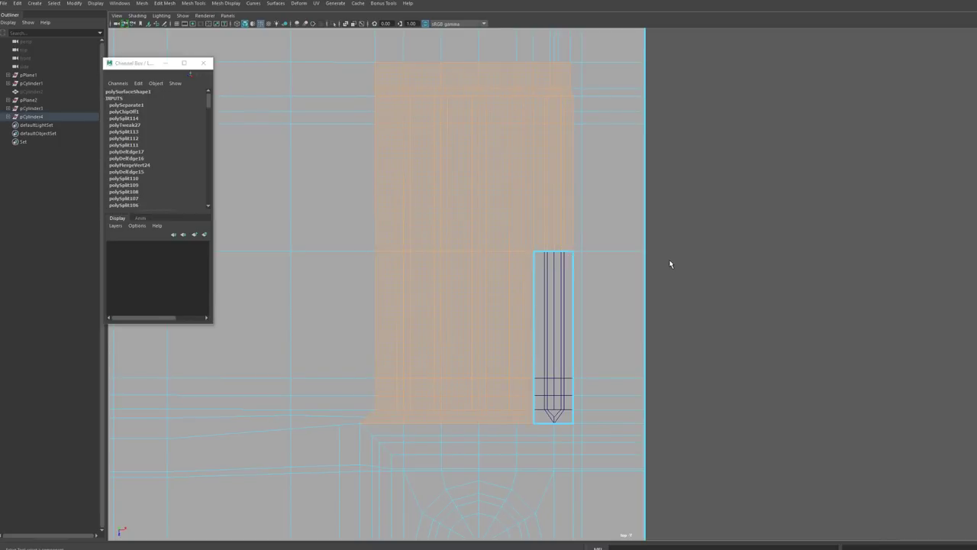
key(Delete)
alt+middle_drag(547, 271, 448, 243)
alt+right_drag(447, 243, 533, 360)
alt+middle_drag(533, 359, 603, 292)
alt+middle_drag(497, 341, 542, 372)
double_click(527, 391)
click(790, 313)
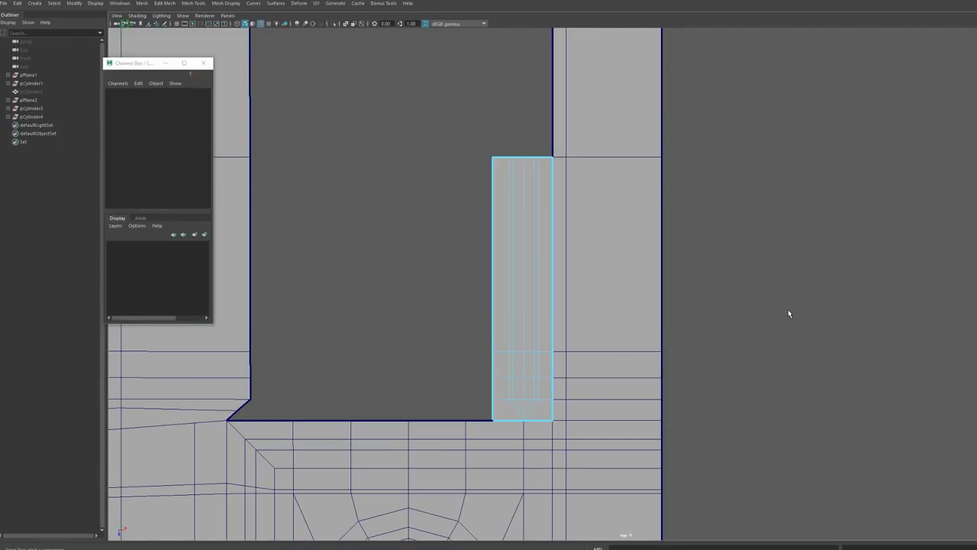
key(F8)
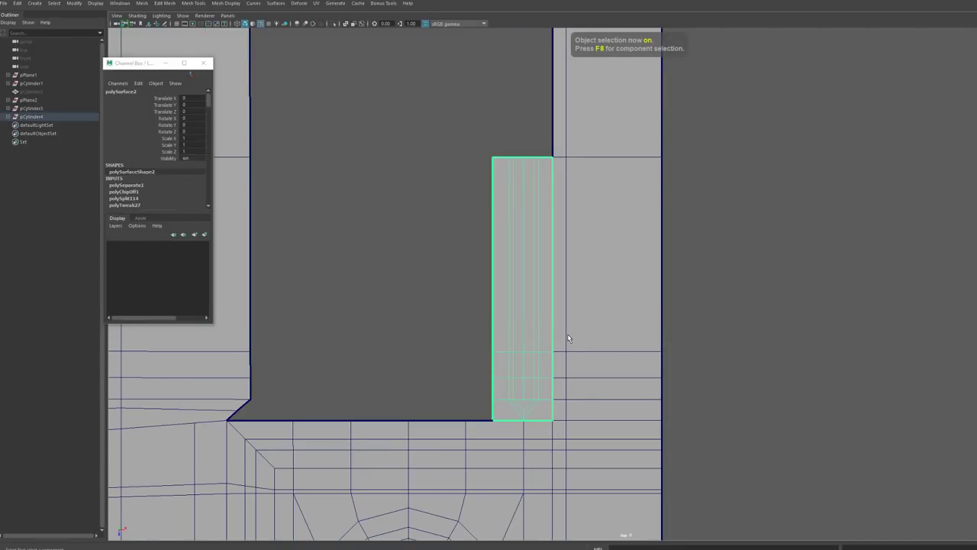
- Turn on wireframe over shading in the perspective view to inspect the extracted vent end
alt+drag(524, 387, 700, 292)
key(space)
key(space)
alt+drag(847, 192, 771, 145)
click(833, 352)
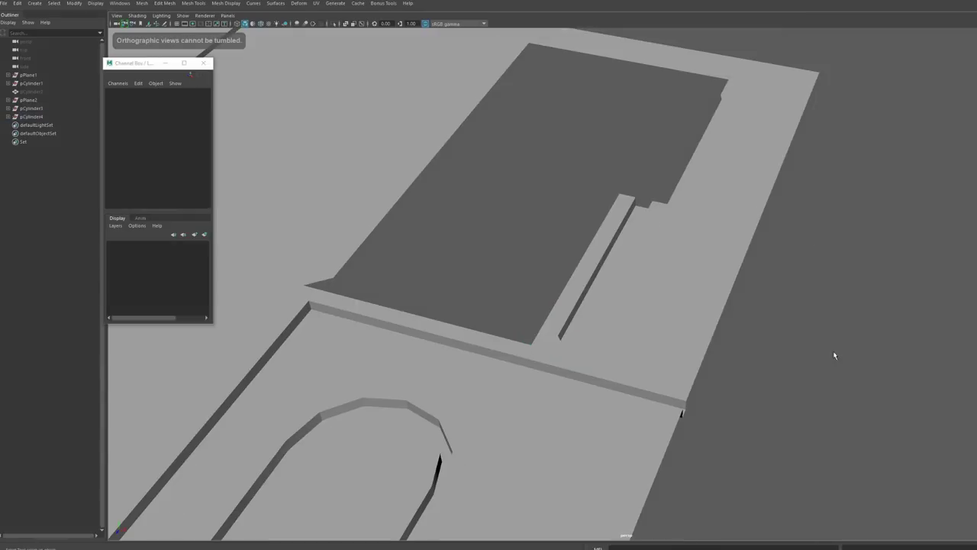
scroll(833, 352, up, 5)
alt+middle_drag(763, 267, 634, 287)
click(138, 15)
click(164, 107)
alt+drag(382, 274, 332, 282)
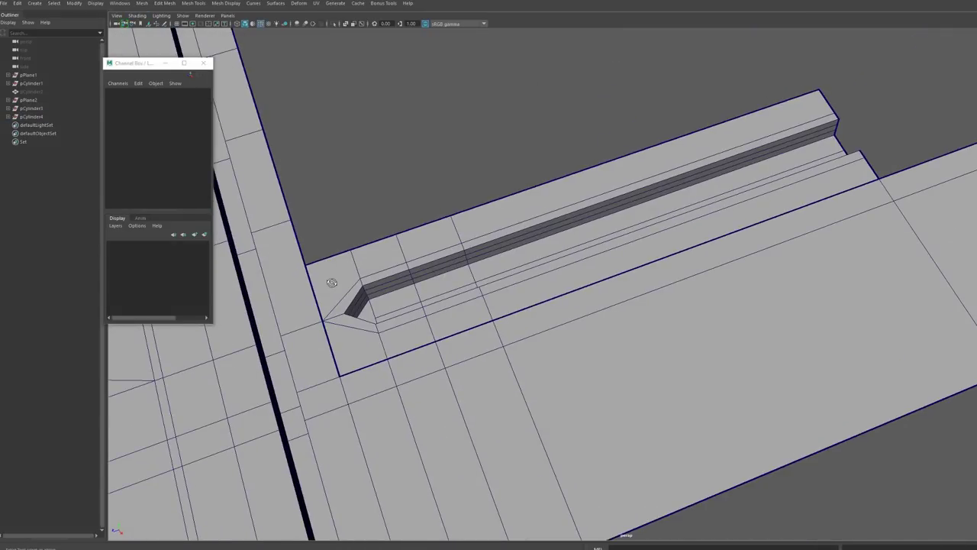
mouse_move(397, 285)
alt+mouse_down()
mouse_move(420, 253)
mouse_move(387, 308)
mouse_move(390, 274)
alt+mouse_up()
- Bevel the inner edges of the extracted vent's groove with an offset of 0.252
click(481, 294)
alt+drag(481, 294, 504, 294)
alt+middle_drag(527, 283, 426, 344)
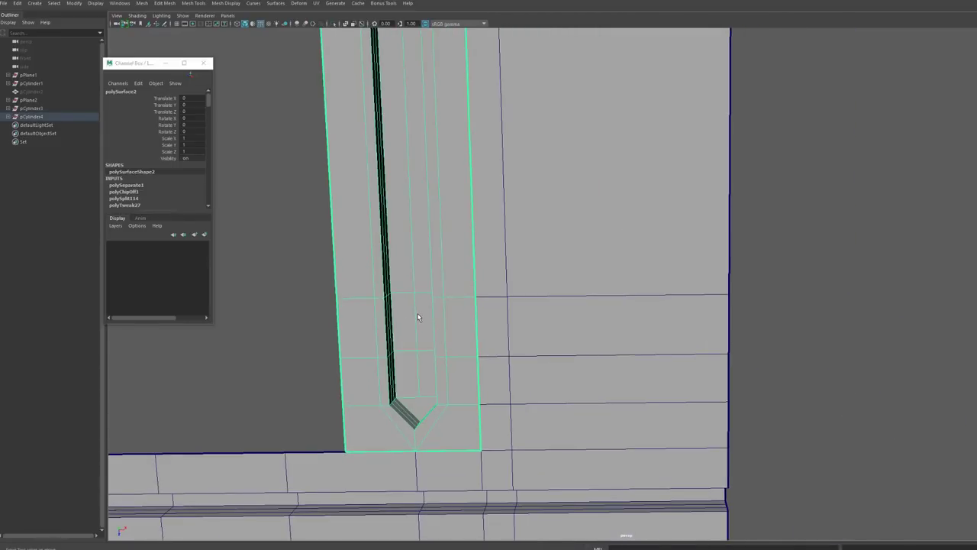
drag(550, 334, 590, 334)
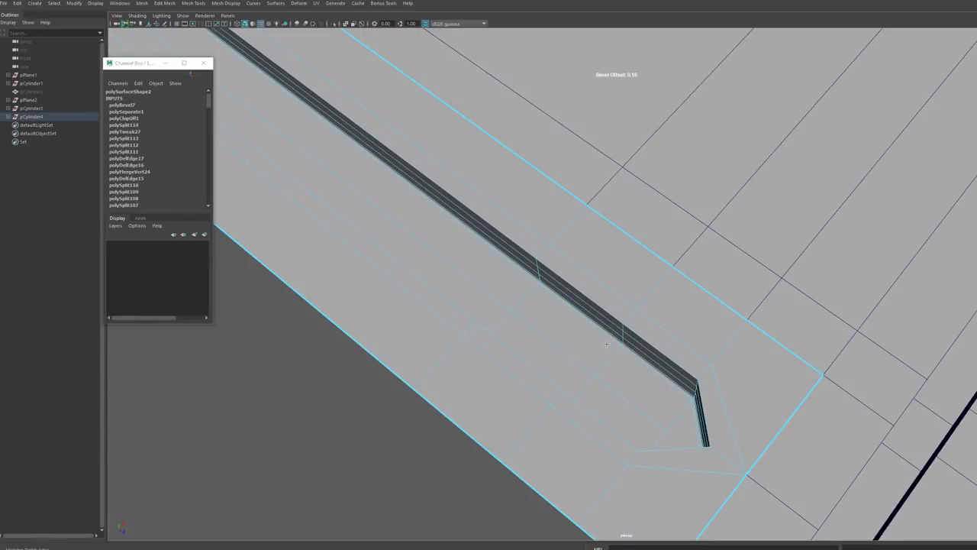
alt+drag(604, 367, 611, 349)
scroll(611, 349, up, 3)
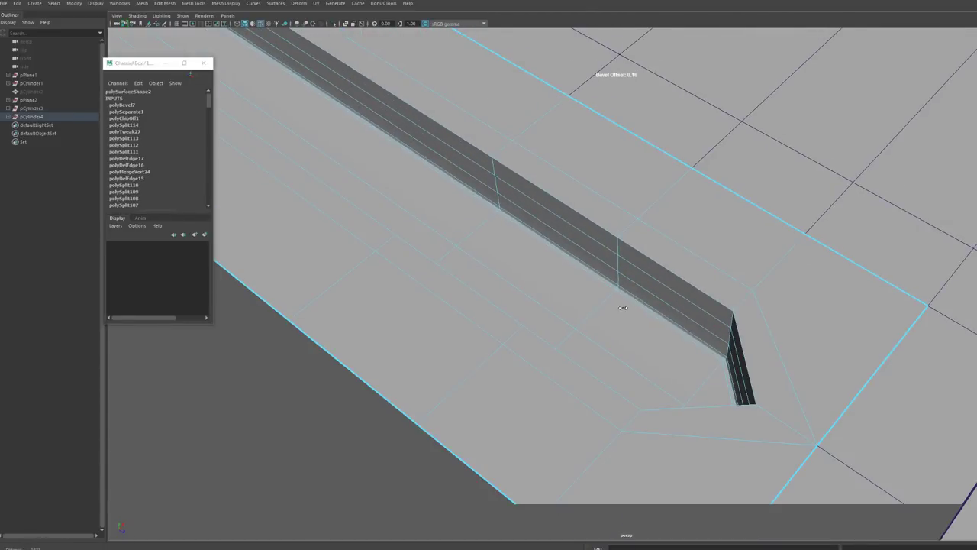
drag(621, 308, 634, 297)
- Preview the beveled vent piece smoothed, and return it to the unsmoothed object display
key(3)
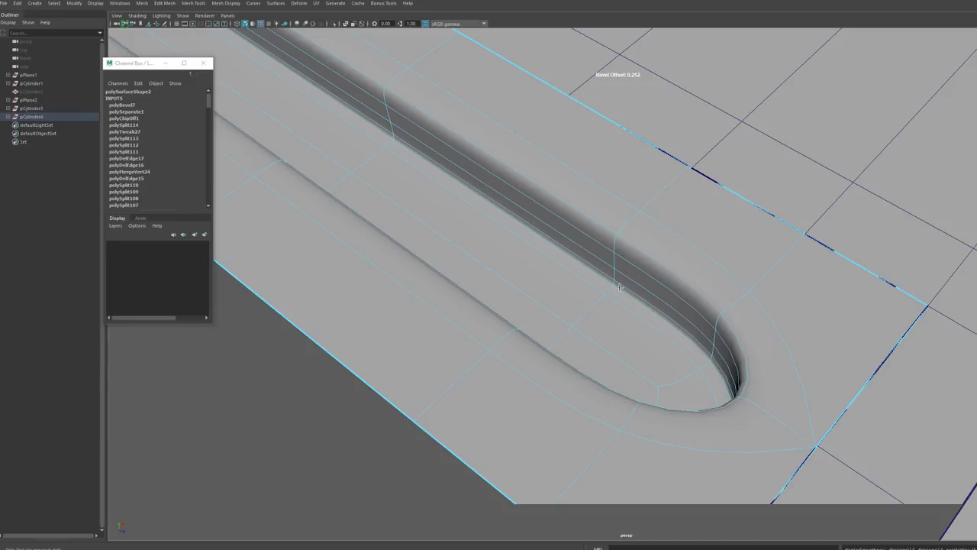
key(F8)
scroll(600, 369, down, 5)
alt+drag(565, 359, 481, 378)
click(496, 320)
key(1)
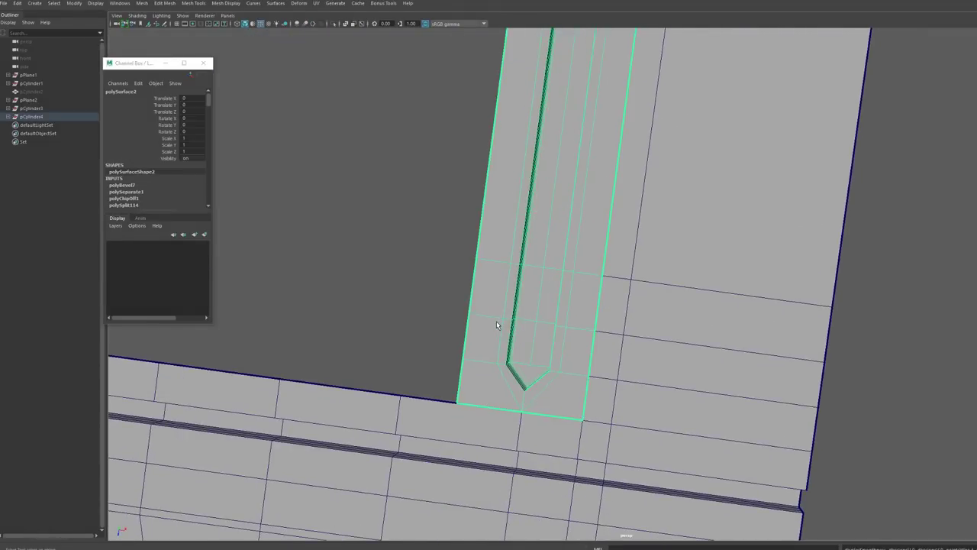
- In the top view, cut an edge along the vent's center line from the crossing above down to the pointed tip
alt+drag(496, 321, 475, 335)
key(space)
key(space)
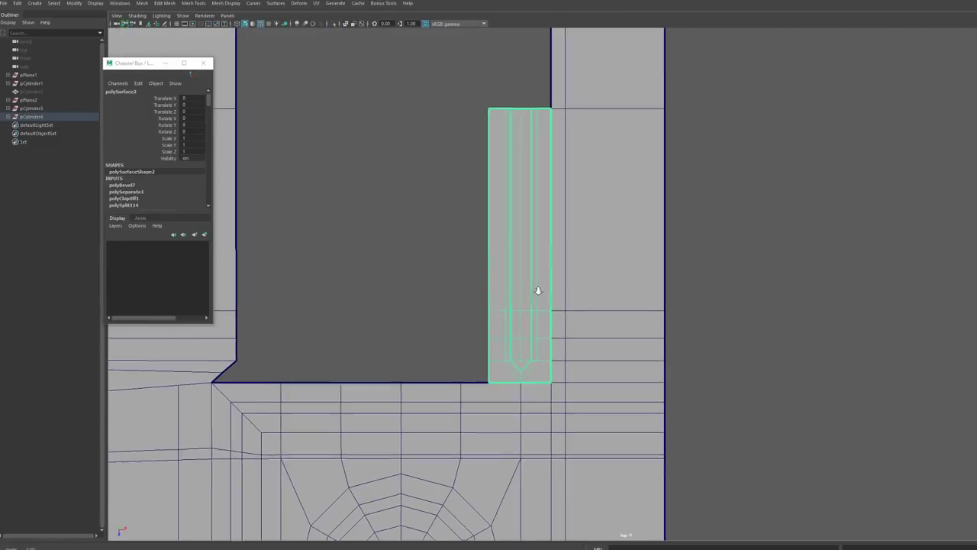
scroll(611, 313, up, 2)
alt+middle_drag(623, 319, 620, 316)
alt+right_drag(465, 380, 741, 295)
alt+middle_drag(569, 348, 602, 378)
alt+right_drag(489, 462, 649, 366)
alt+middle_drag(543, 410, 571, 399)
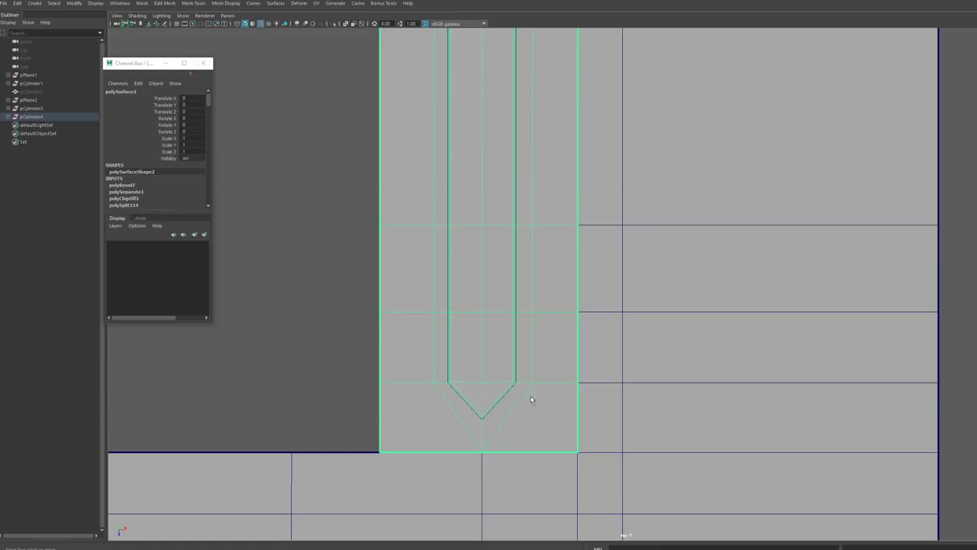
key(ctrl+shift+x)
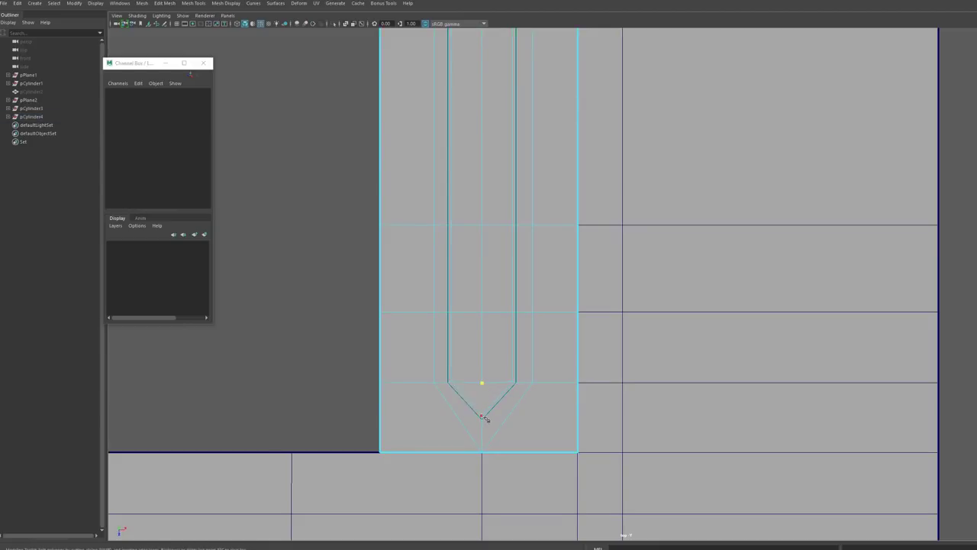
scroll(510, 373, down, 6)
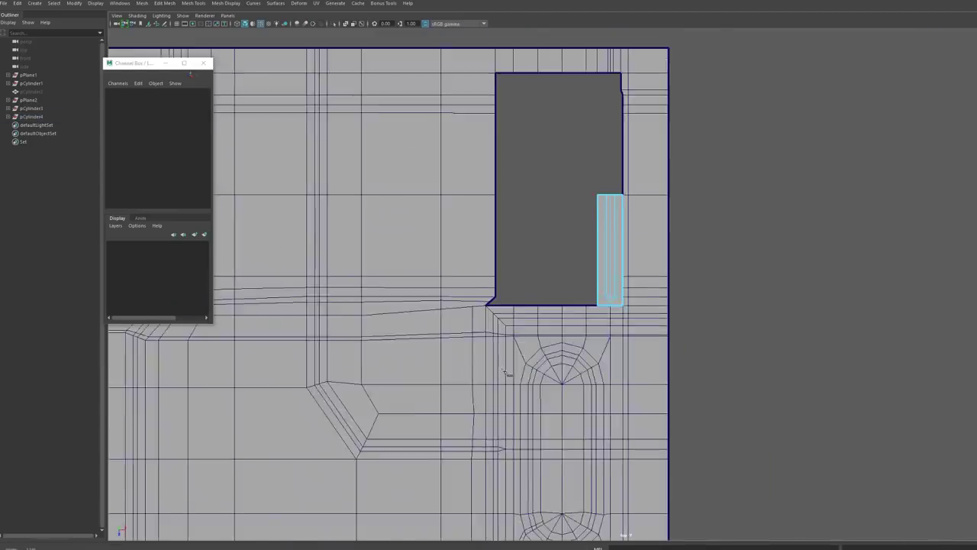
- Detach the vent piece along its vertical center edges and delete its left half
scroll(513, 372, up, 3)
alt+middle_drag(525, 369, 513, 417)
key(F10)
click(559, 368)
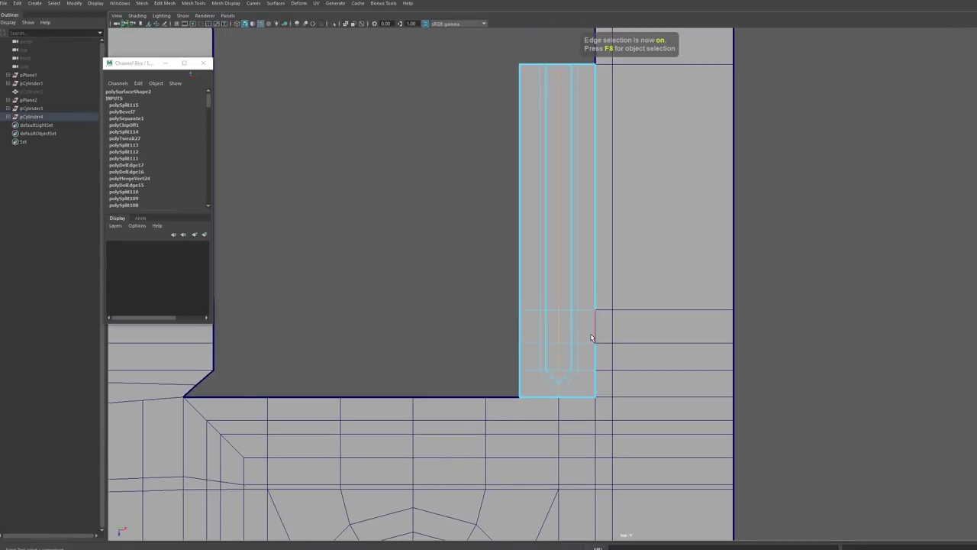
click(571, 328)
key(F11)
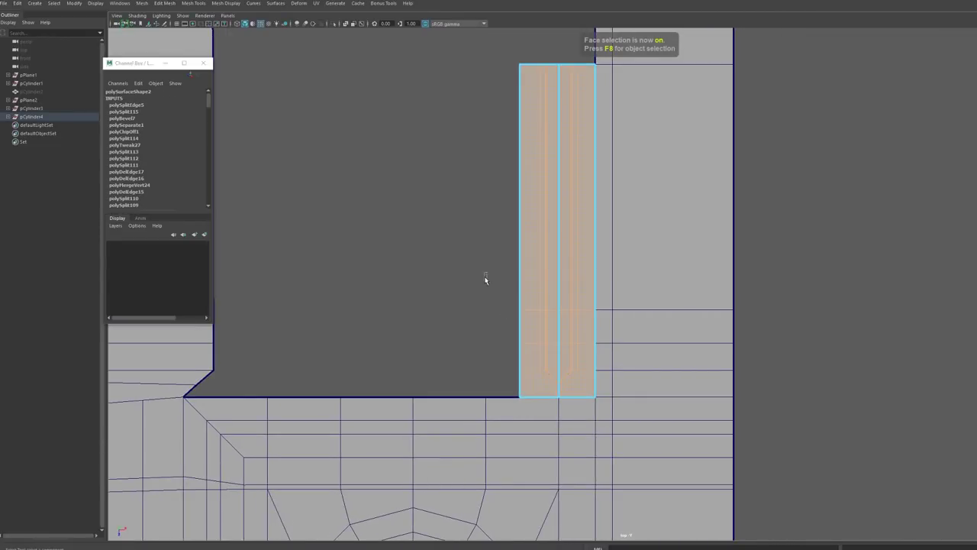
drag(484, 273, 551, 396)
key(Delete)
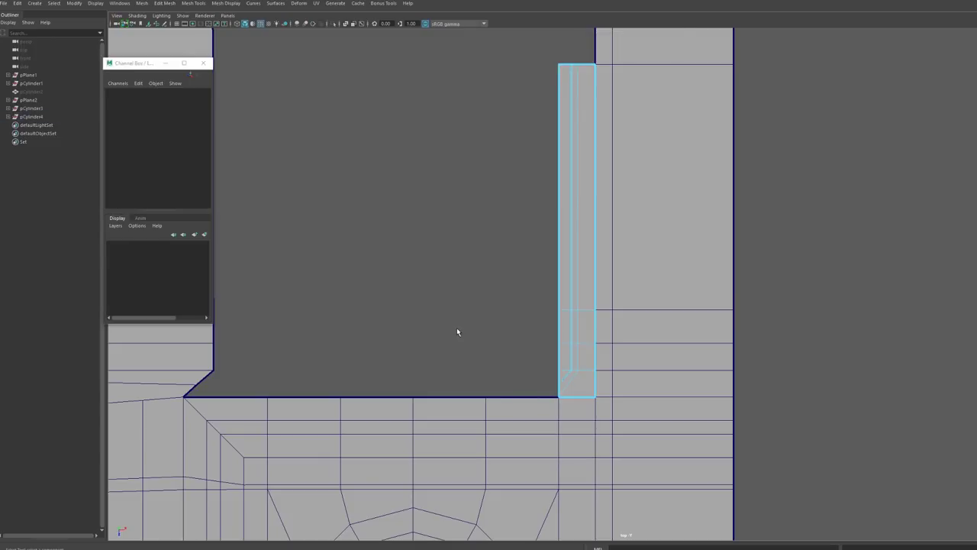
- Snap the pivot of the remaining vent half onto its vertical center edge
key(F8)
key(w)
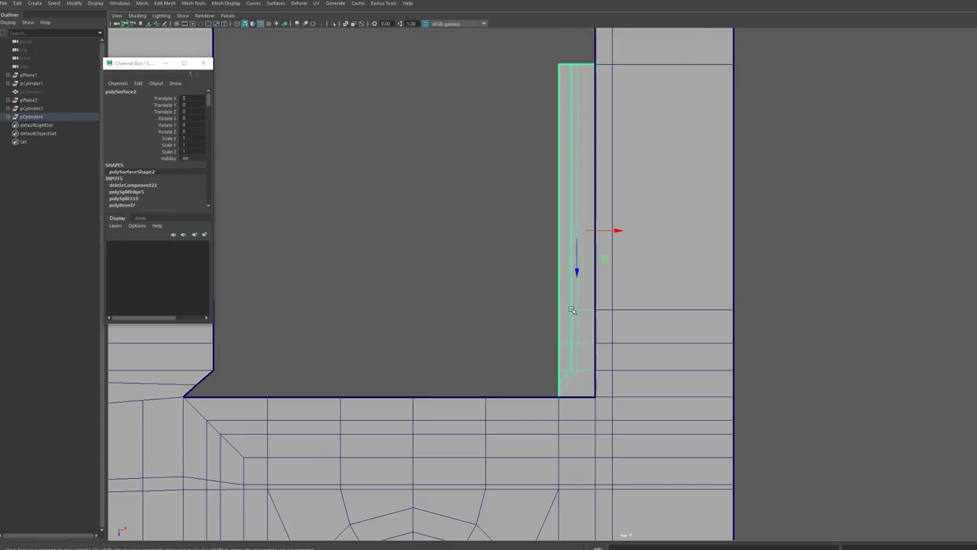
drag(578, 230, 551, 277)
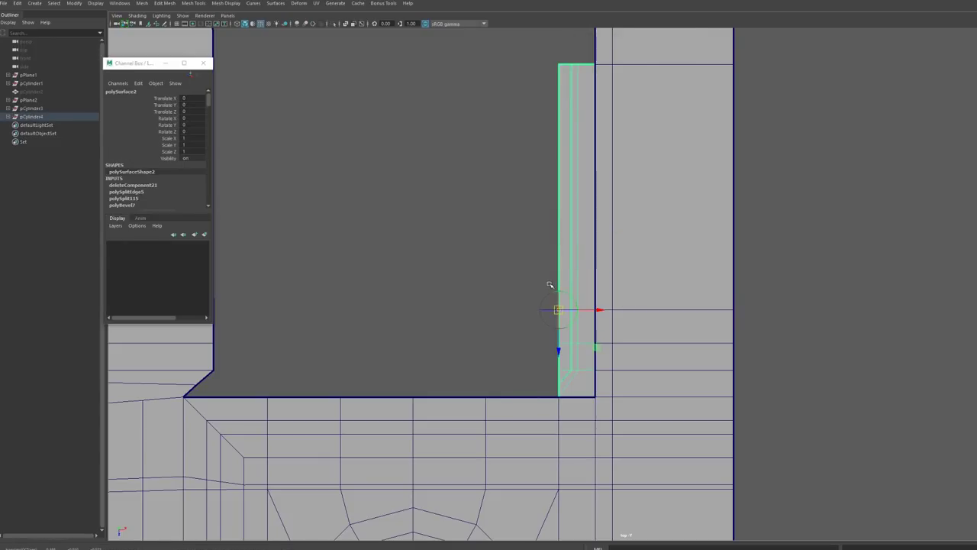
- Mirror the vent half across the object X axis, combined with the original, using a merge threshold of 0.0126
shift+right_drag(582, 280, 569, 374)
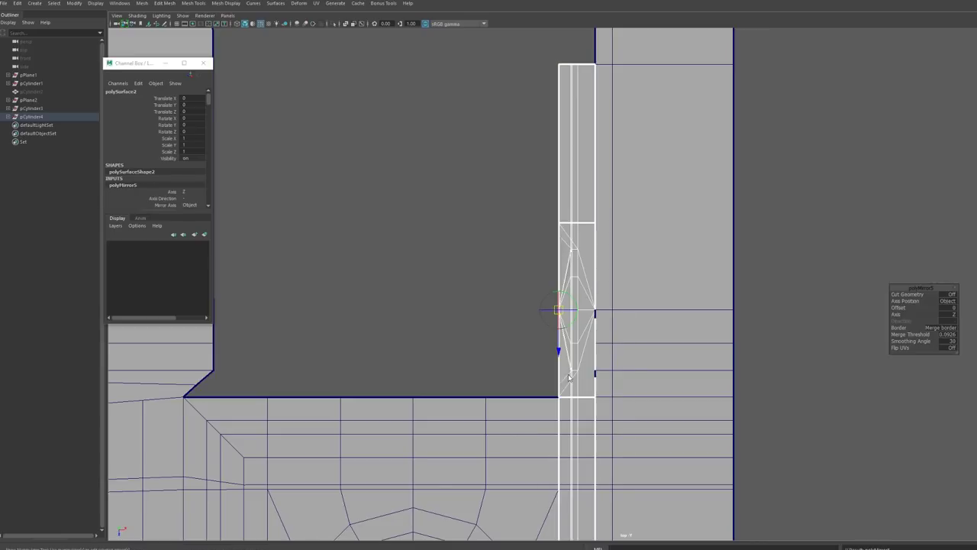
key(ctrl+z)
shift+right_drag(578, 297, 617, 391)
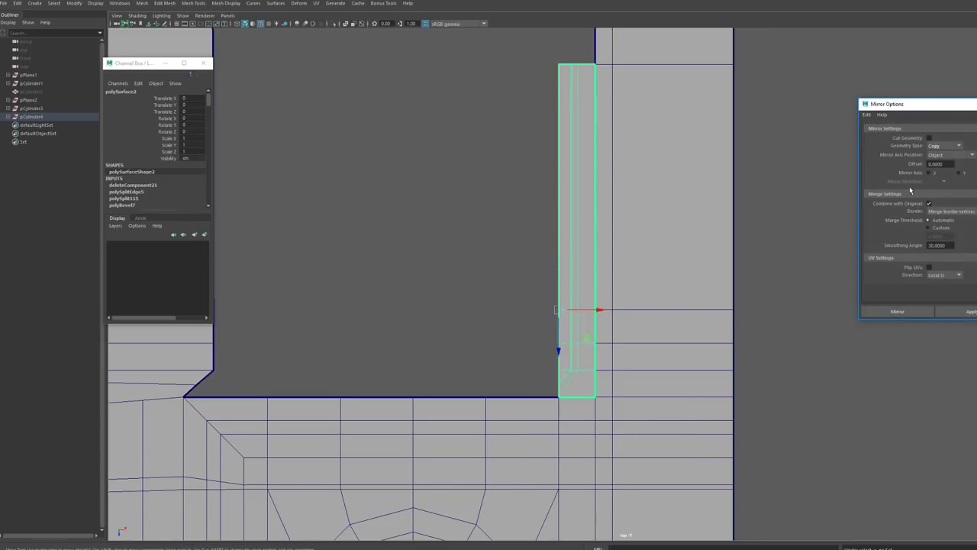
click(898, 311)
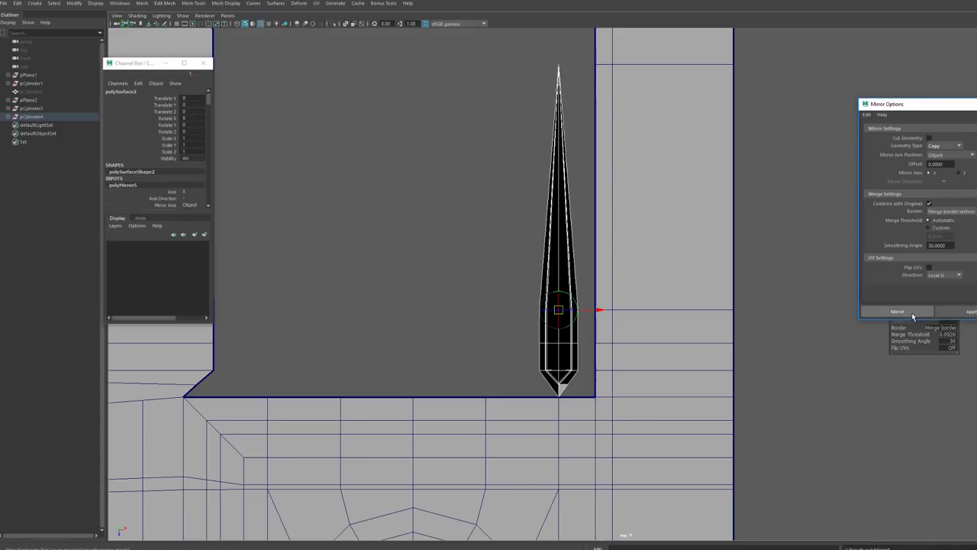
mouse_move(911, 334)
mouse_down()
mouse_move(886, 333)
mouse_move(910, 334)
mouse_up()
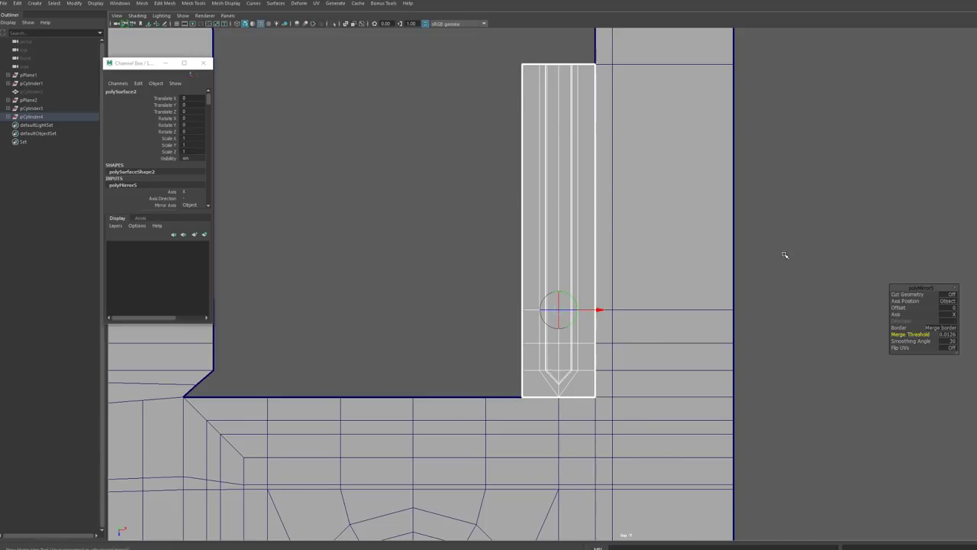
click(763, 308)
alt+middle_drag(764, 308, 843, 286)
click(659, 280)
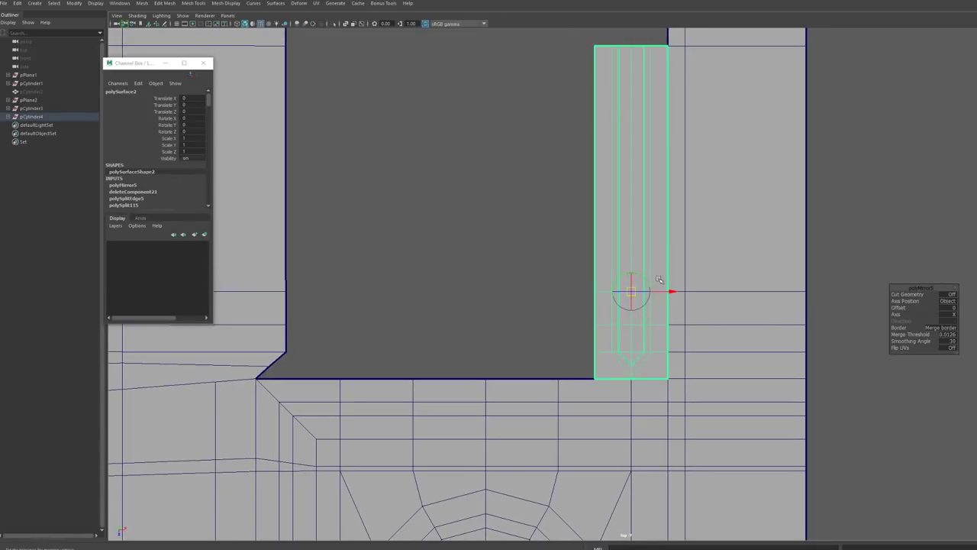
key(F8)
key(F8)
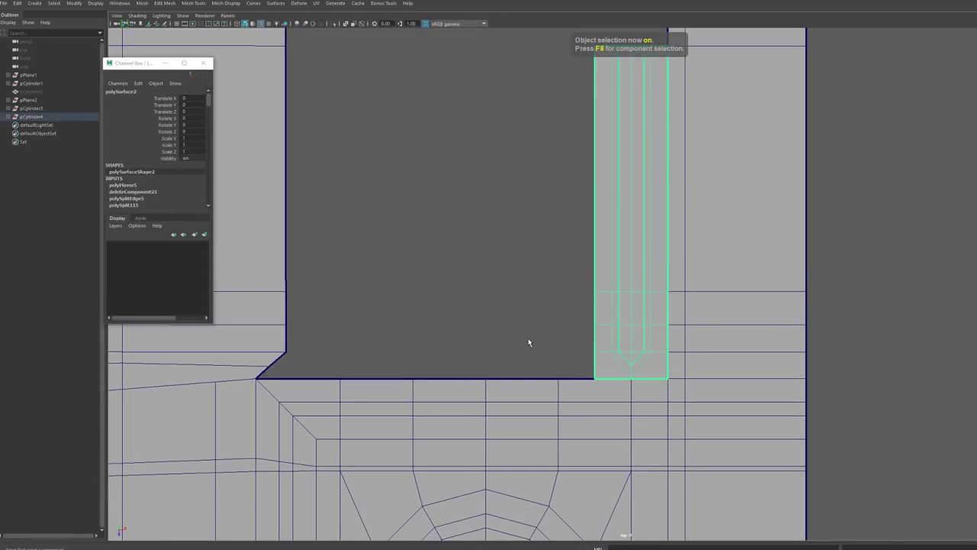
- Duplicate the mirrored vent piece four times leftward across the panel opening, each copy snapped directly against the previous one
key(ctrl+d)
key(w)
drag(671, 292, 598, 299)
key(ctrl+z)
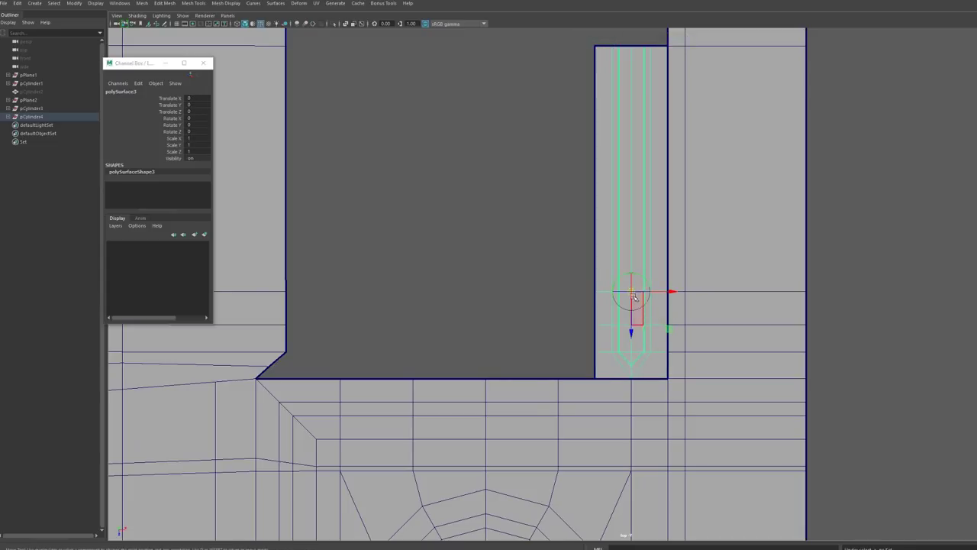
drag(662, 291, 600, 291)
key(shift+d)
key(shift+d)
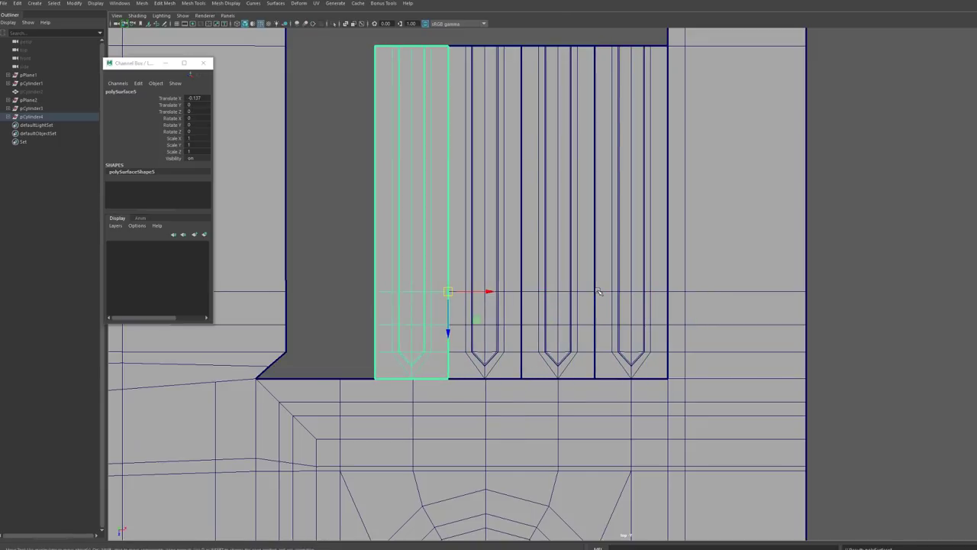
key(shift+d)
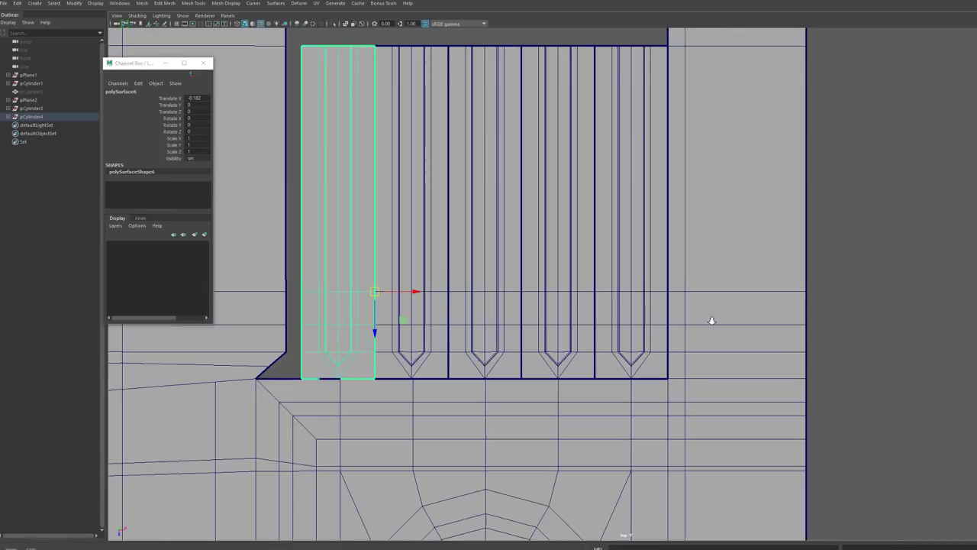
- Select all five vent pieces and combine them into one mesh
alt+middle_drag(705, 310, 716, 332)
drag(642, 287, 666, 290)
scroll(567, 312, down, 4)
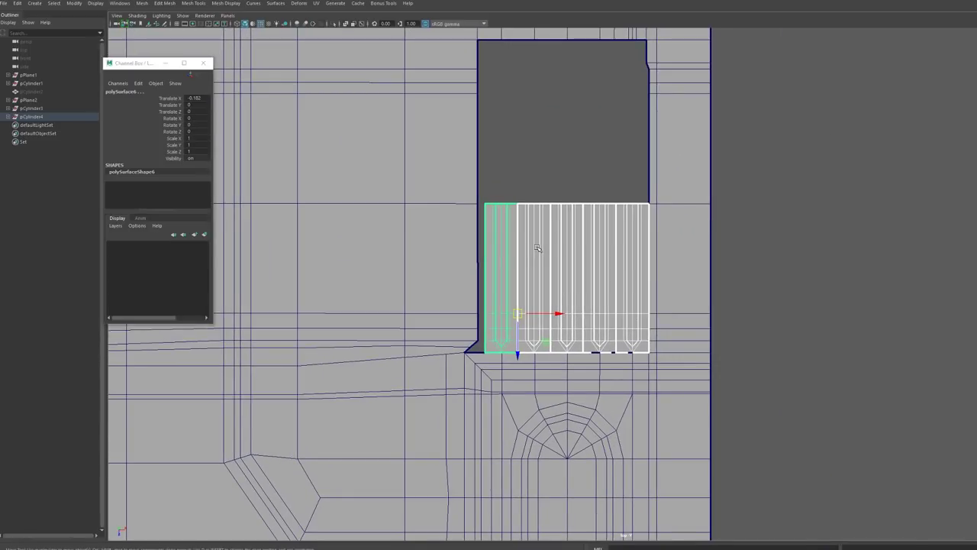
key(g)
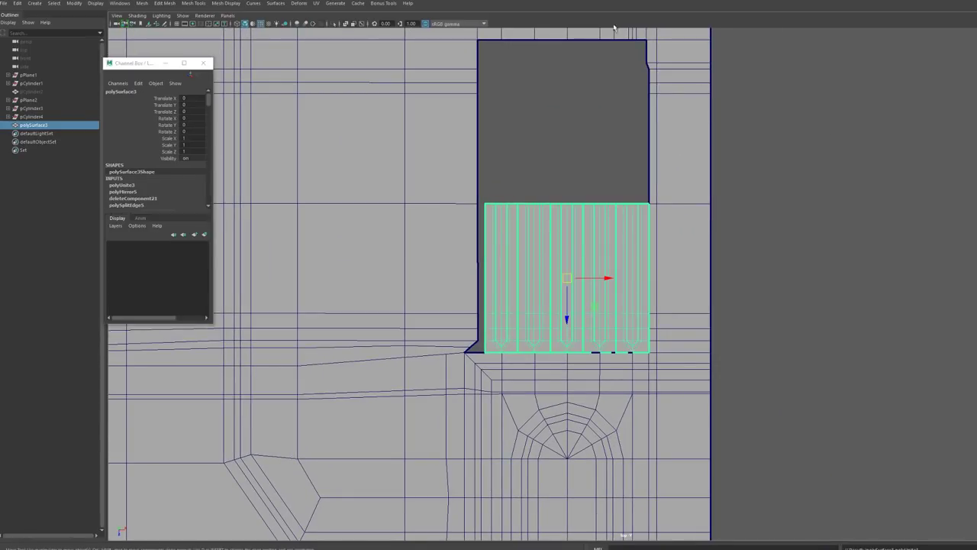
- Merge the overlapping vertices along the vertical seams between the five combined vent pieces
scroll(572, 181, up, 2)
key(F8)
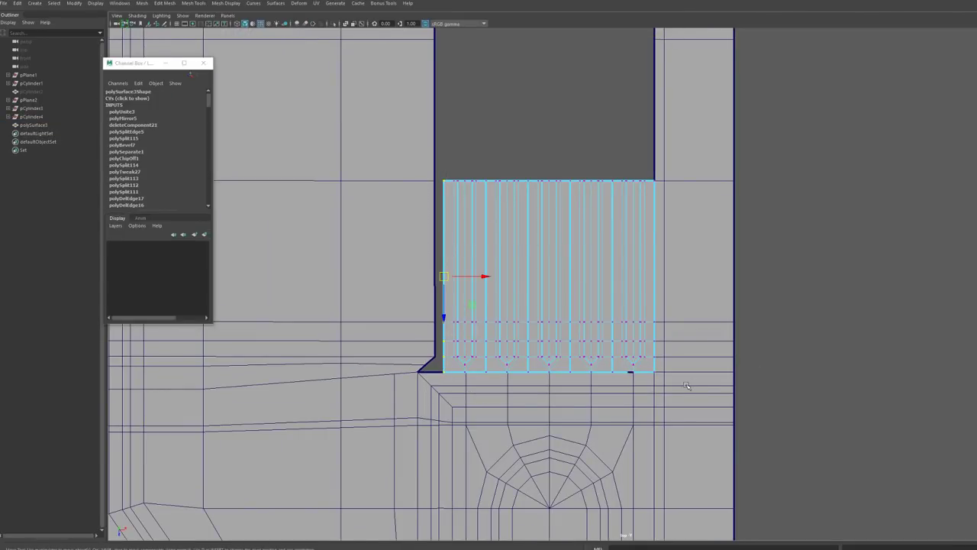
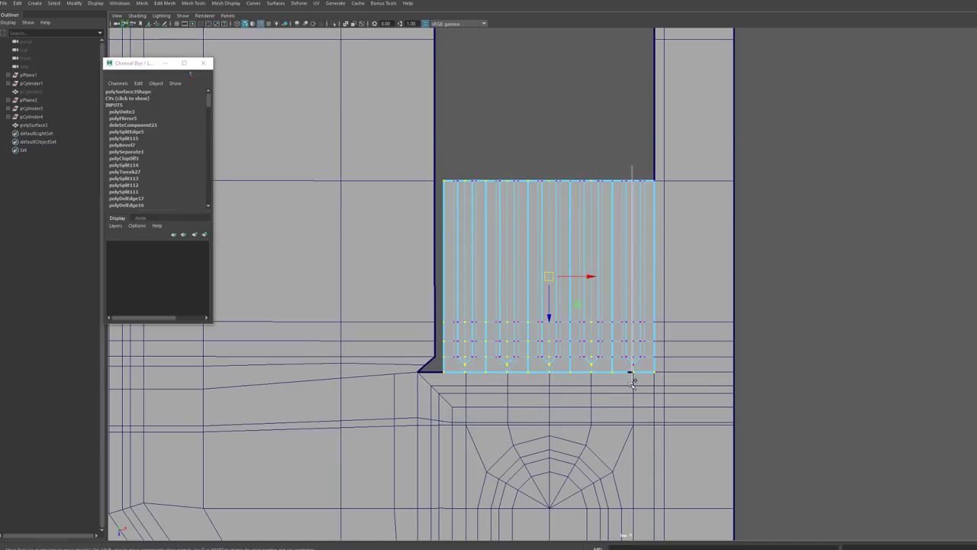
key(ctrl+z)
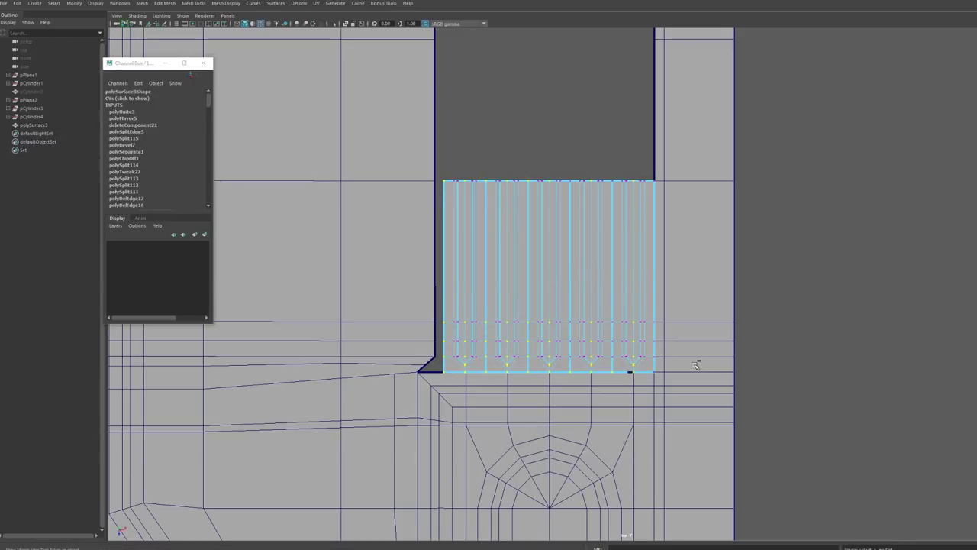
scroll(478, 386, up, 2)
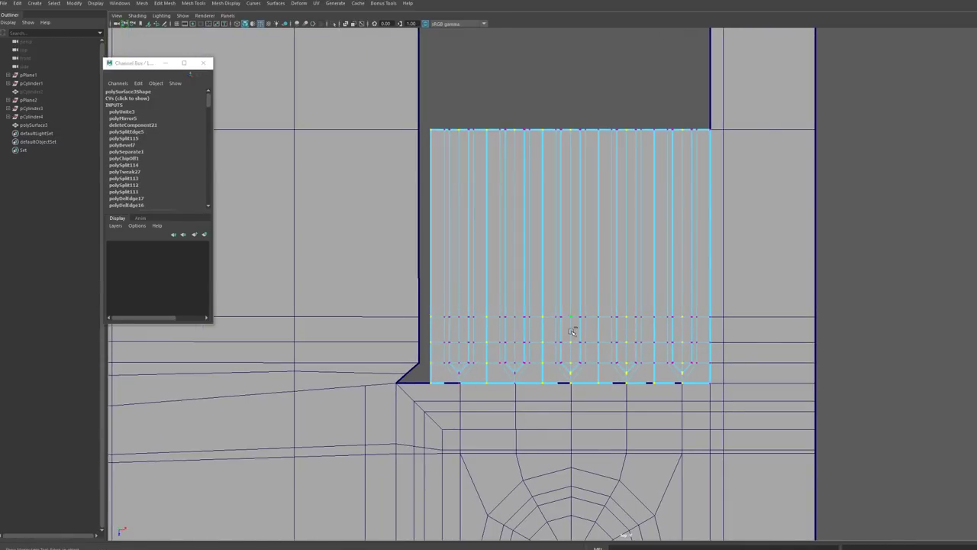
click(437, 122)
drag(434, 404, 434, 404)
drag(479, 112, 512, 382)
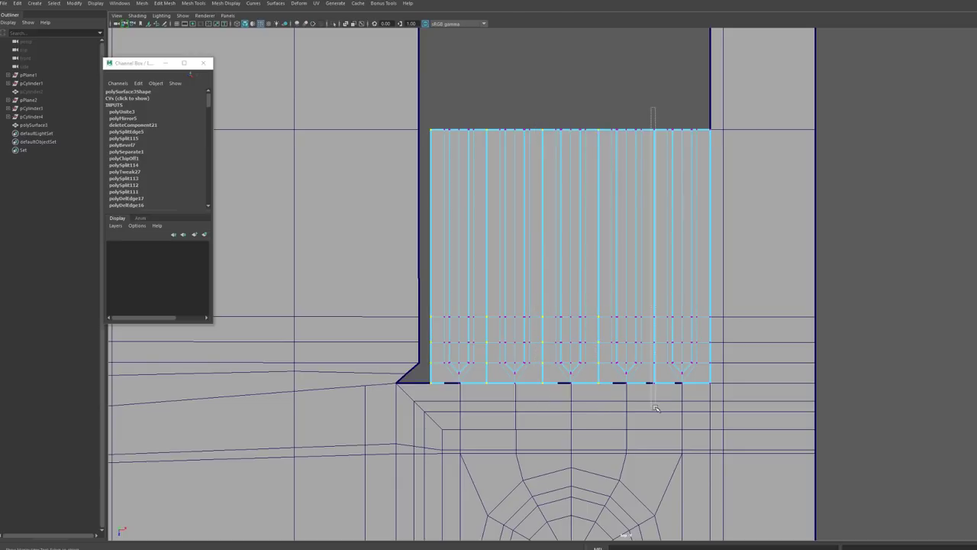
shift+drag(656, 408, 656, 408)
shift+drag(687, 402, 705, 105)
key(g)
right_drag(783, 343, 905, 181)
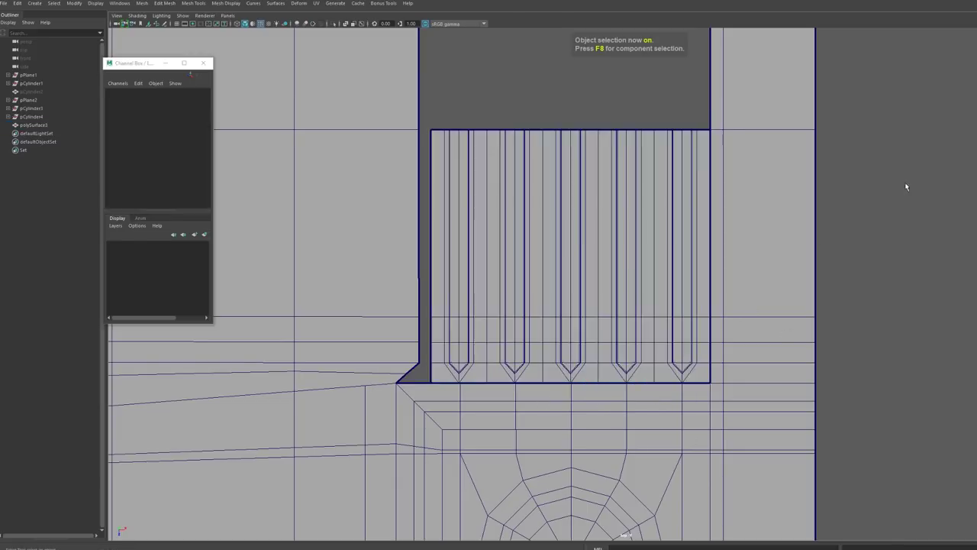
- Snap the vent block's pivot to its upper edge and mirror the block across the object Z axis with merged borders
click(627, 305)
scroll(626, 306, down, 5)
scroll(629, 286, up, 5)
key(w)
alt+middle_drag(568, 265, 572, 305)
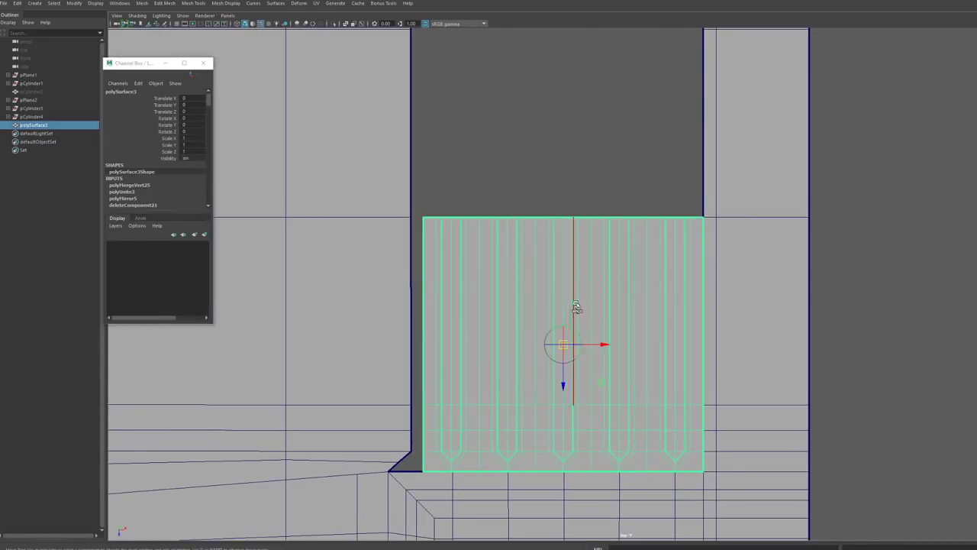
shift+right_click(577, 307)
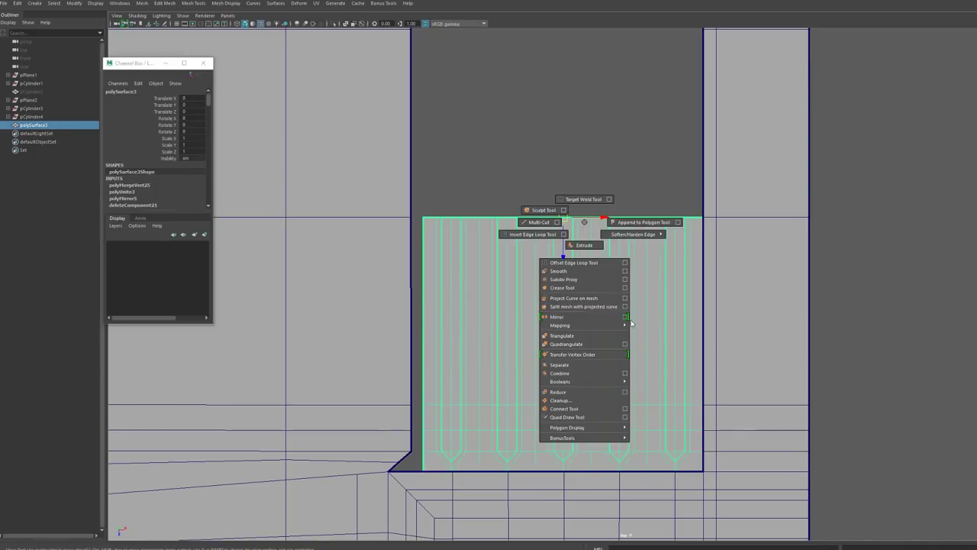
shift+right_drag(631, 323, 625, 316)
click(907, 309)
click(909, 253)
alt+middle_drag(728, 182, 789, 242)
click(661, 217)
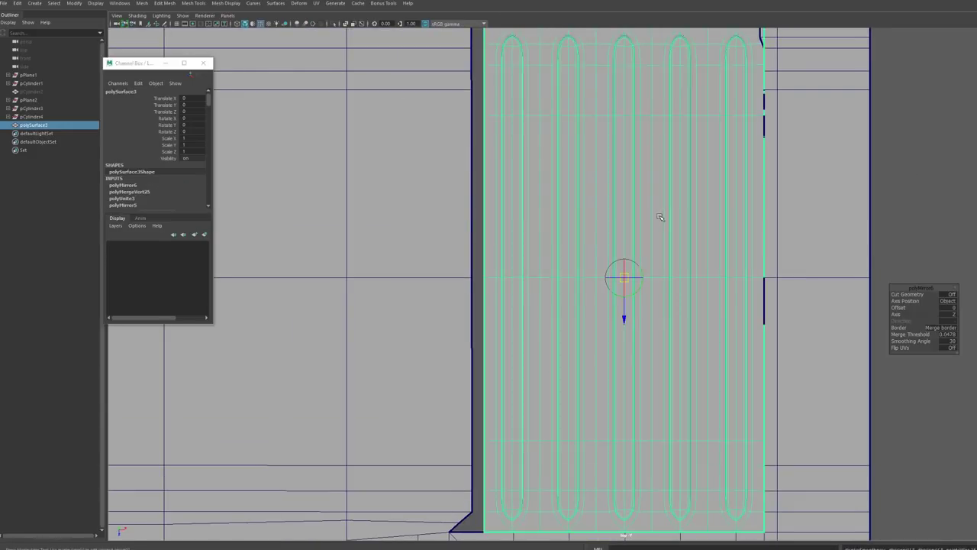
- Combine the full-length vent block with the surrounding panel into one mesh
click(940, 202)
alt+middle_drag(784, 283, 772, 239)
click(667, 314)
alt+right_drag(667, 314, 612, 383)
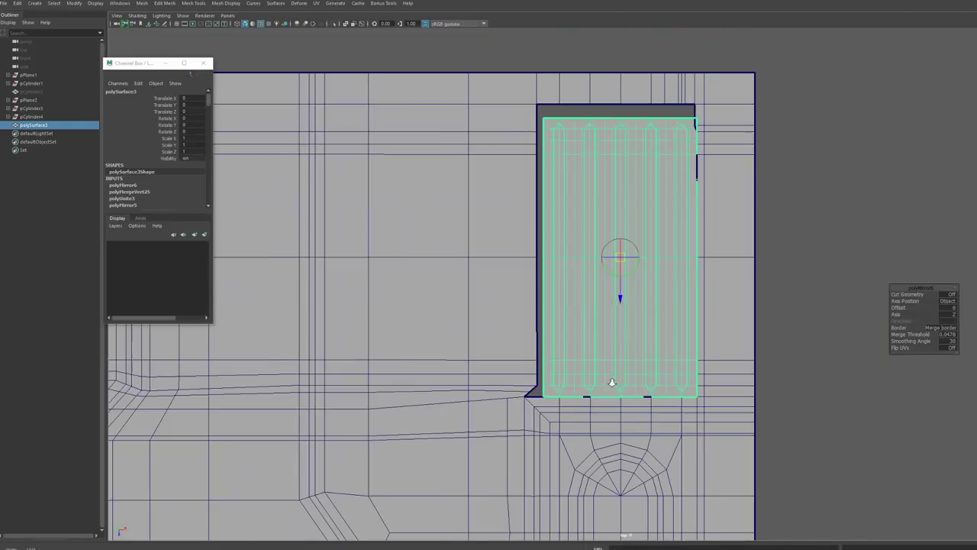
alt+middle_drag(613, 383, 534, 374)
click(679, 322)
mouse_move(398, 310)
alt+middle_down()
mouse_move(397, 241)
mouse_move(416, 312)
alt+middle_up()
click(537, 195)
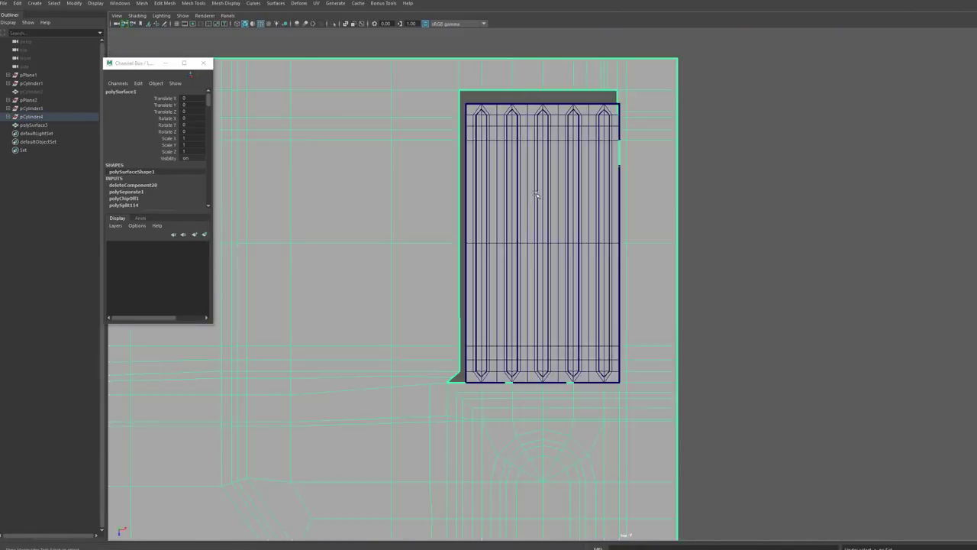
shift+click(537, 195)
shift+right_drag(536, 195, 662, 181)
- Merge the overlapping vertices along the right and bottom seams between the vent block and the panel
key(F9)
drag(626, 387, 473, 377)
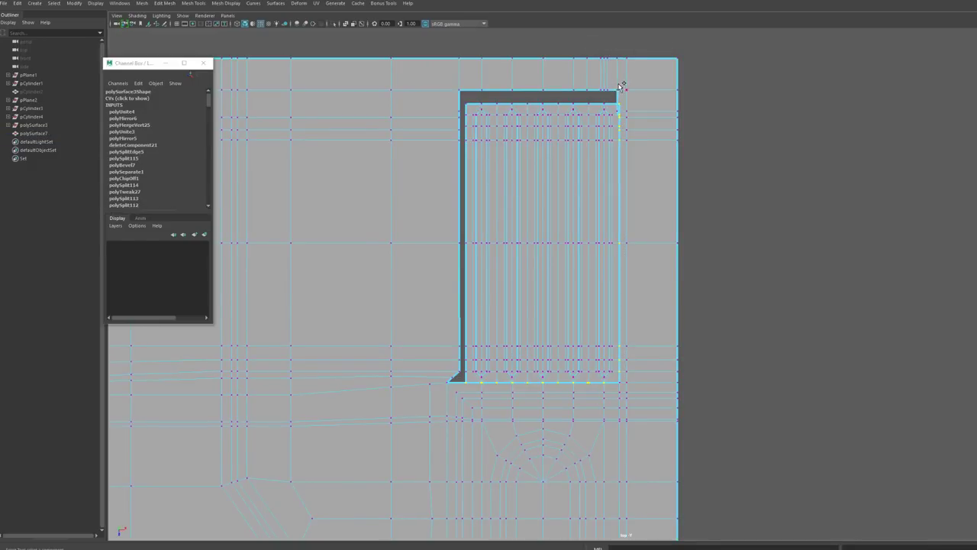
shift+right_drag(560, 389, 559, 353)
alt+middle_drag(558, 354, 575, 366)
scroll(575, 366, up, 1)
key(F10)
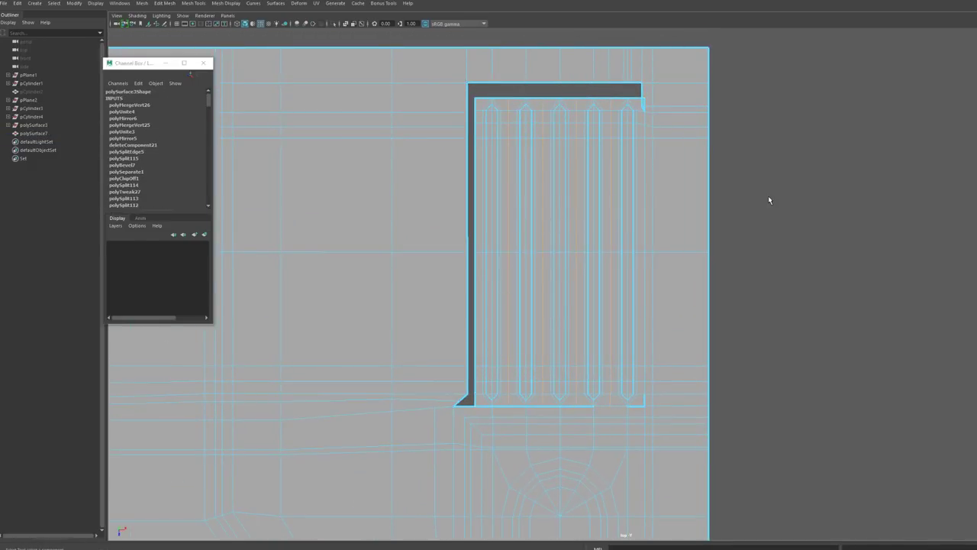
key(ctrl+shift+x)
scroll(569, 406, up, 5)
- Undo the seam merge and the combine of the vent block with the panel
key(ctrl+z)
key(ctrl+z)
key(ctrl+z)
key(ctrl+z)
key(ctrl+z)
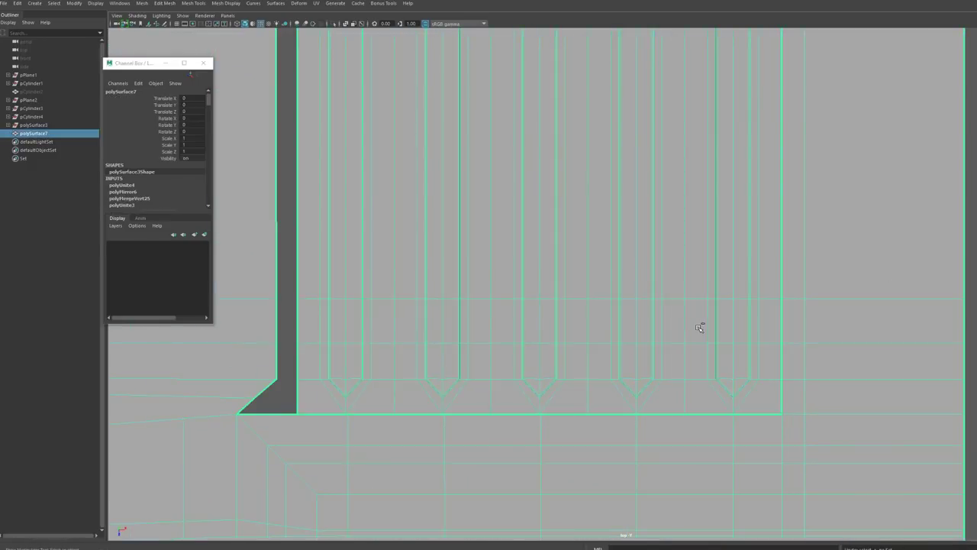
key(ctrl+z)
key(ctrl+z)
- Delete the four vertical edge loops running midway between neighboring vents
key(q)
key(F10)
double_click(680, 370)
shift+double_click(585, 373)
shift+double_click(490, 368)
shift+double_click(391, 362)
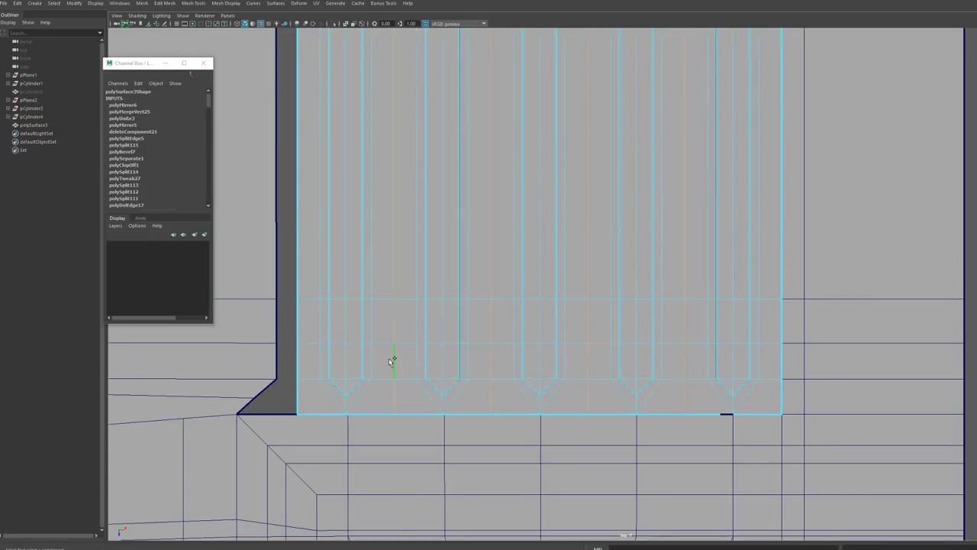
- Combine the vent block with the panel and delete the extra vertex on their bottom seam
key(F9)
scroll(676, 382, down, 2)
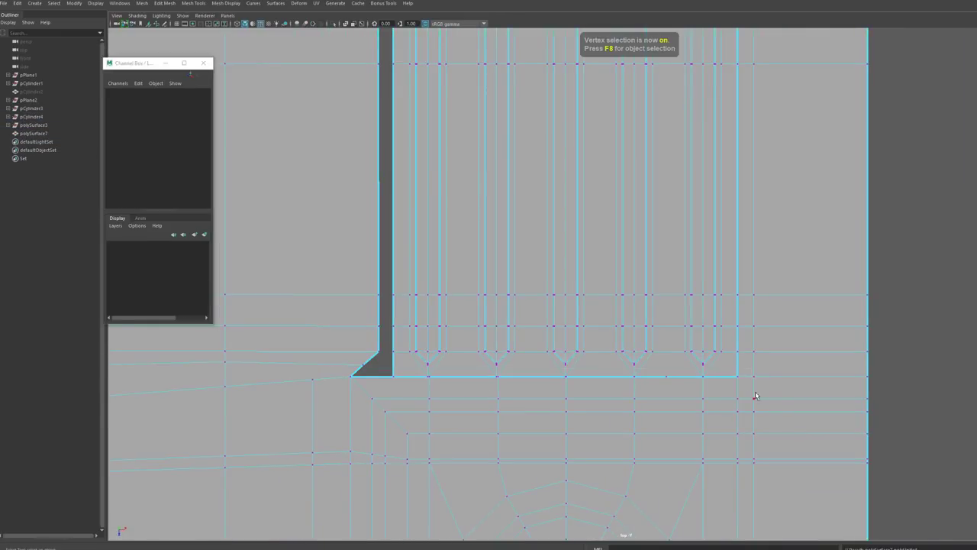
drag(756, 395, 376, 374)
scroll(601, 319, up, 2)
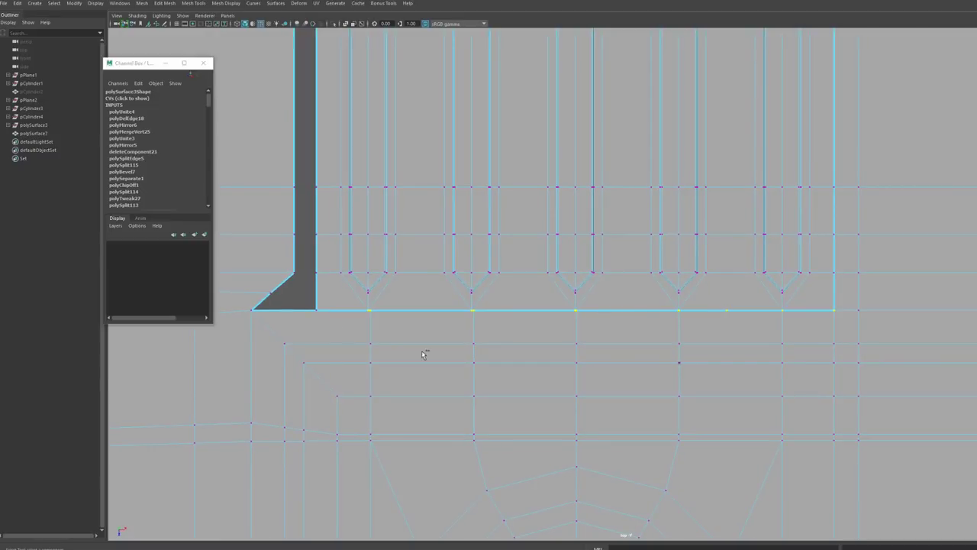
shift+right_drag(731, 341, 733, 310)
key(ctrl+z)
click(728, 310)
key(Delete)
- Merge the overlapping vertices along the bottom and right vent seams, using a distance threshold of 0.01
key(F9)
drag(852, 328, 307, 300)
shift+right_drag(518, 311, 518, 275)
scroll(535, 275, down, 4)
alt+middle_drag(649, 260, 621, 443)
drag(659, 65, 633, 90)
shift+right_drag(637, 80, 636, 44)
alt+middle_drag(637, 44, 608, 200)
scroll(609, 200, up, 5)
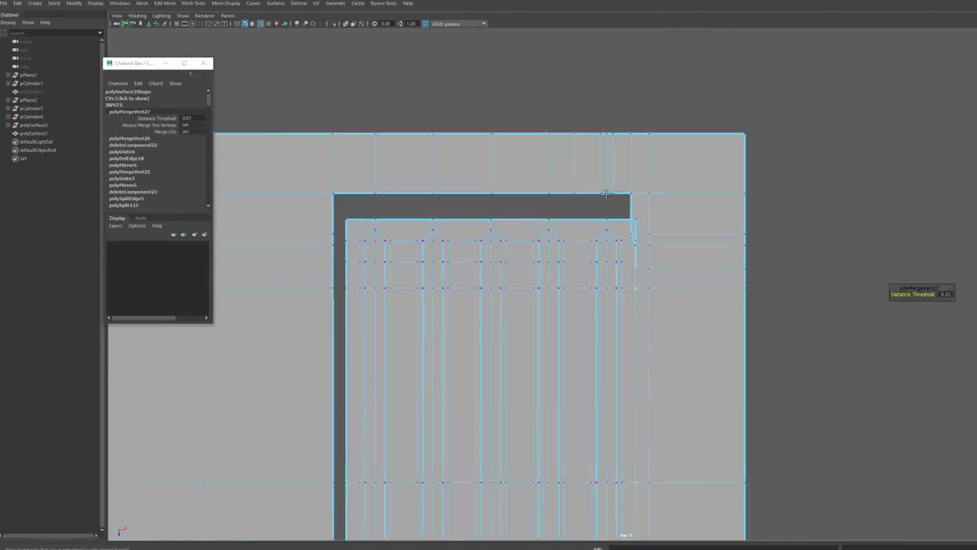
- Align the panel's upper horizontal edge loops beside the opening with the horizontal edges of the vent block
key(F10)
double_click(693, 200)
key(w)
drag(753, 235, 753, 202)
click(688, 281)
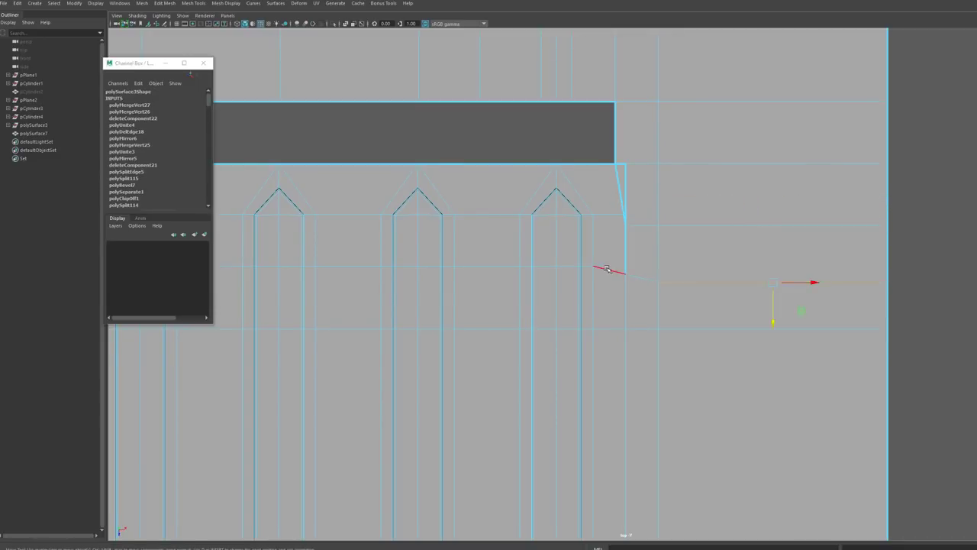
key(r)
key(d)
click(594, 266)
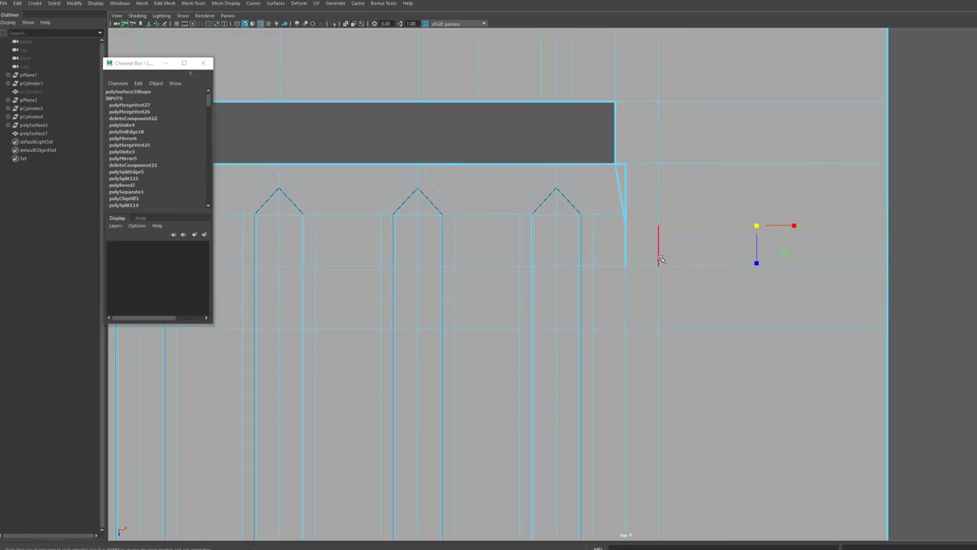
- Merge the aligned vertices near the opening's upper-right corner and shift the opening's right vertical edge loop in line with the vent border
key(F9)
drag(659, 229, 617, 207)
shift+right_drag(622, 204, 634, 155)
alt+middle_drag(635, 155, 639, 233)
key(F10)
double_click(619, 218)
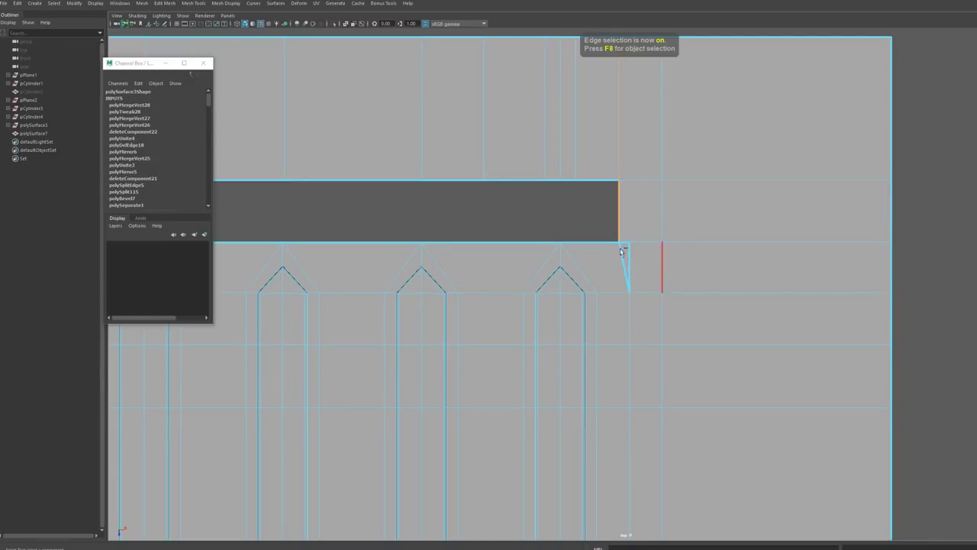
drag(659, 139, 669, 139)
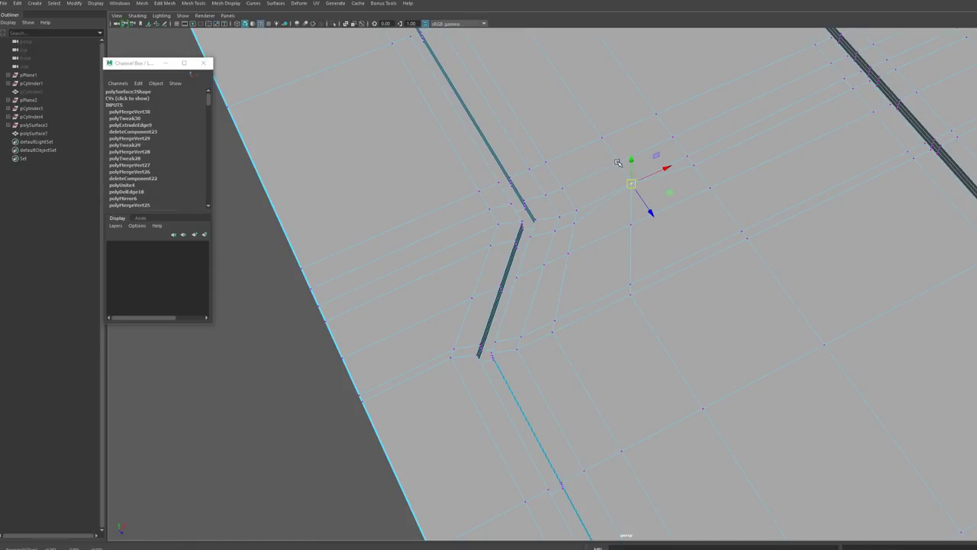
- Merge the vertices where the edges converge beside the angled groove and delete the leftover edge there
alt+drag(620, 223, 606, 239)
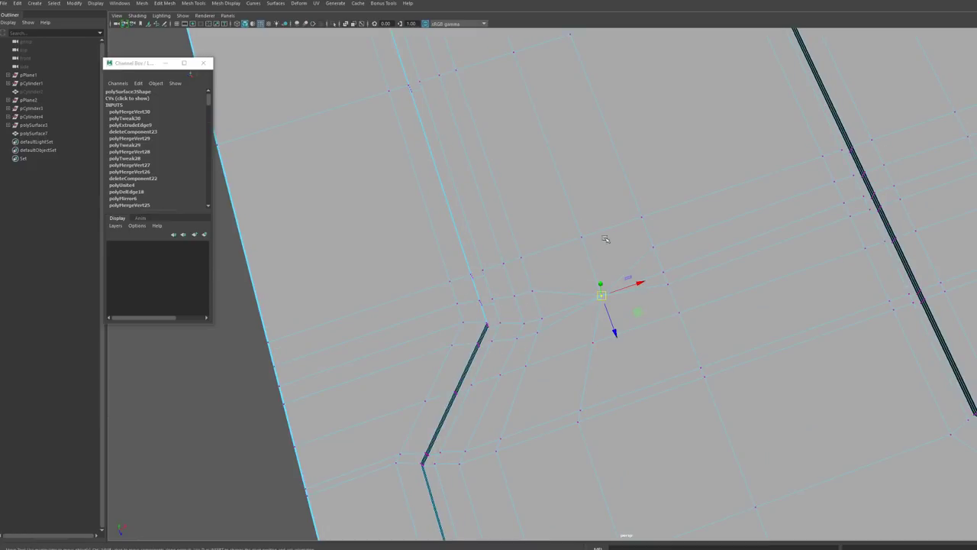
key(F9)
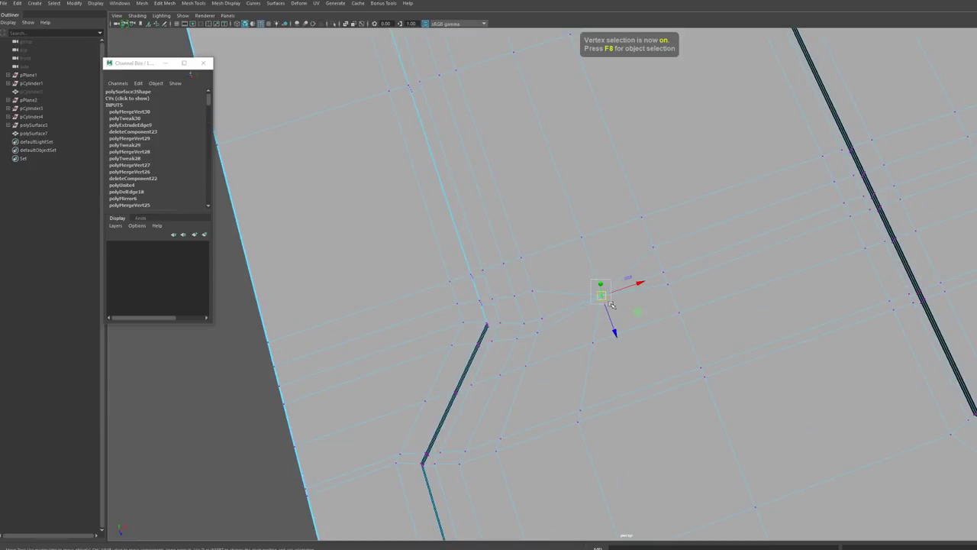
key(g)
key(q)
key(F10)
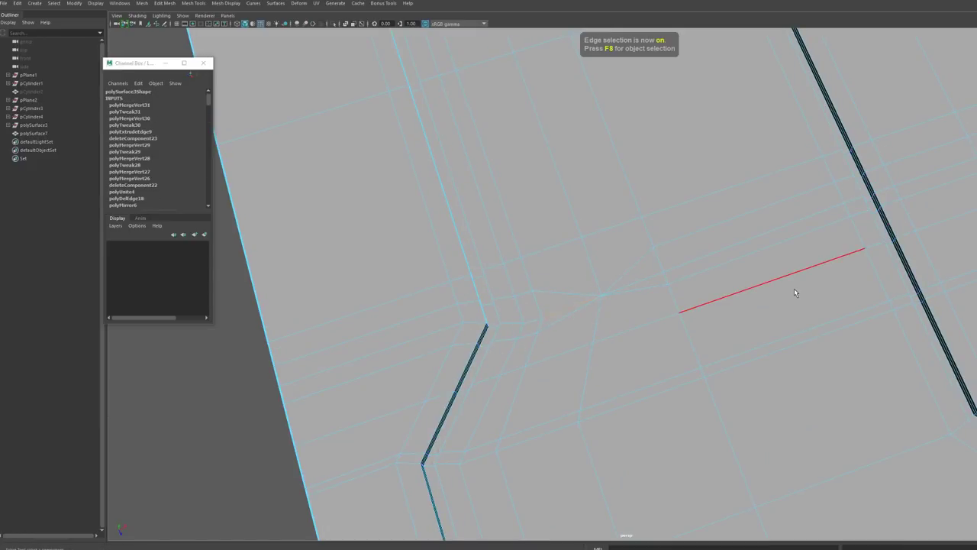
click(794, 289)
key(3)
key(1)
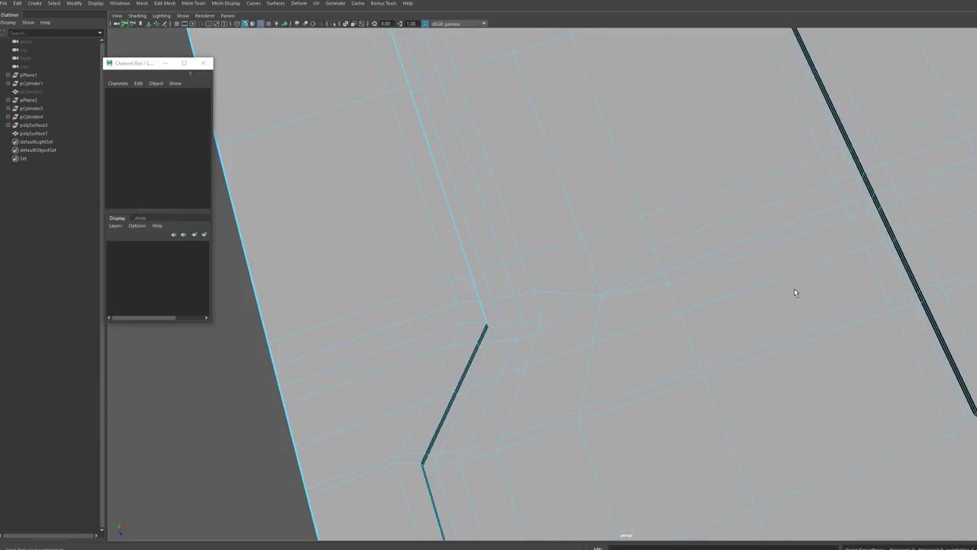
- Delete the two redundant horizontal edge loops running from the converging vertex across the panel, including their vertices
alt+drag(829, 260, 787, 290)
click(670, 378)
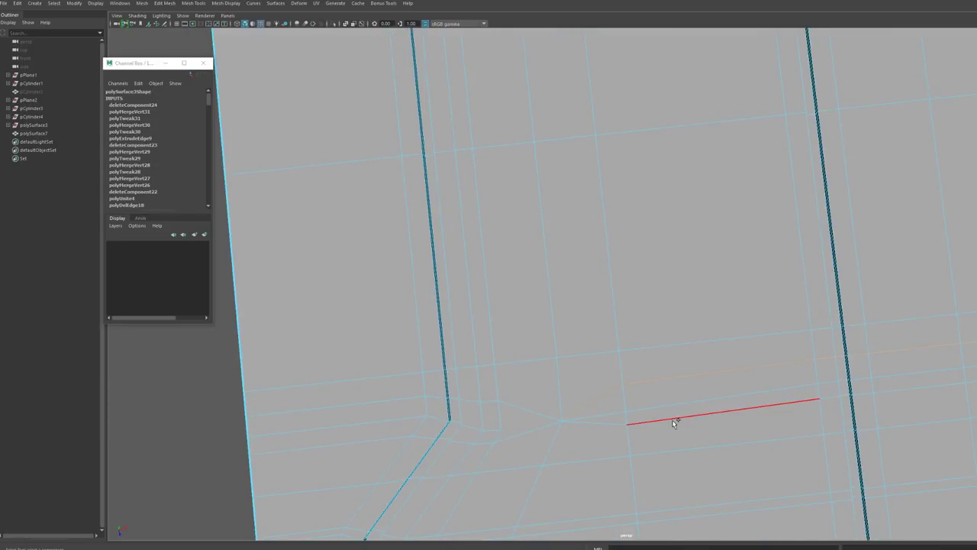
shift+double_click(673, 420)
scroll(876, 422, down, 4)
alt+middle_drag(941, 366, 826, 376)
key(ctrl+Delete)
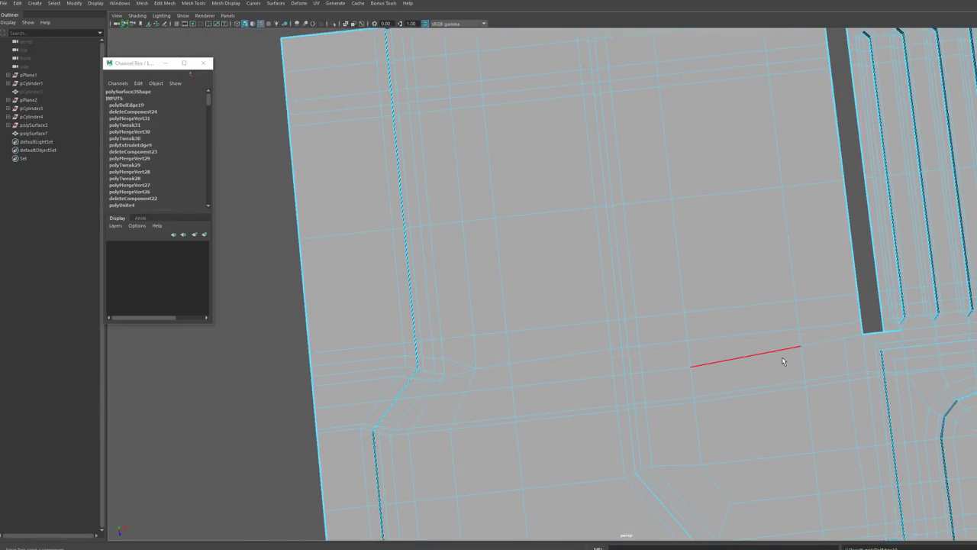
- Examine the edge flow around the panel's grooves and compare the mesh with and without smooth preview
alt+drag(782, 361, 655, 359)
alt+drag(589, 382, 675, 155)
alt+middle_drag(676, 170, 660, 320)
alt+drag(659, 161, 619, 256)
alt+middle_drag(615, 256, 704, 258)
alt+drag(718, 271, 722, 268)
alt+drag(628, 259, 622, 268)
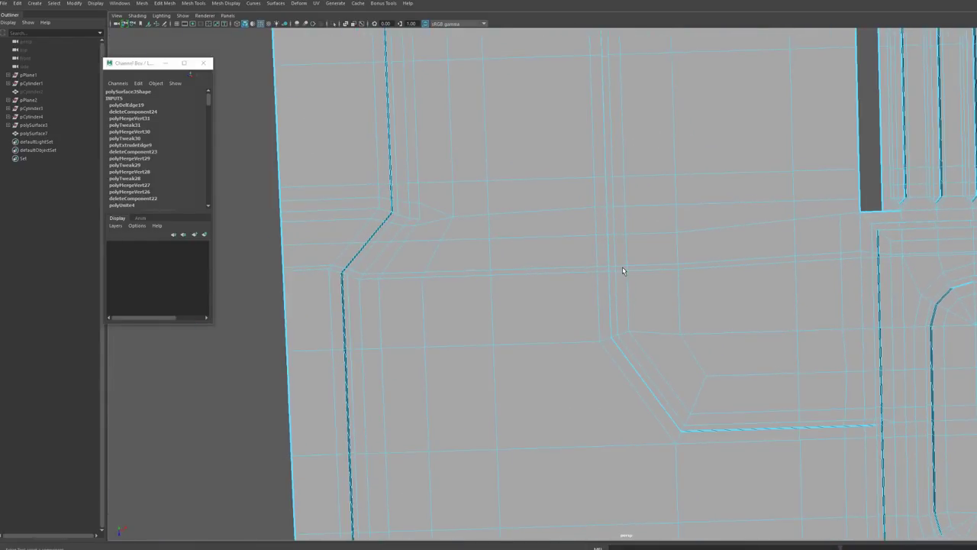
key(3)
key(1)
key(3)
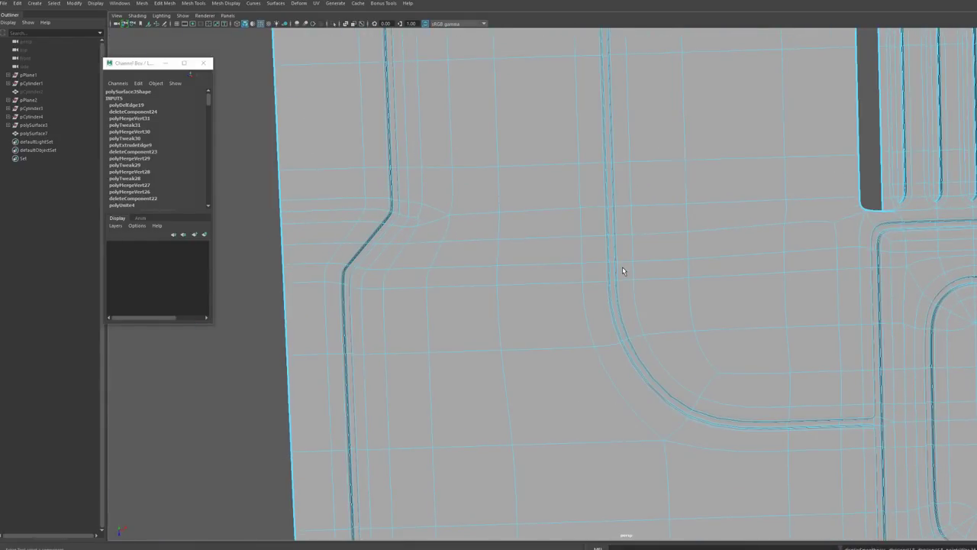
key(1)
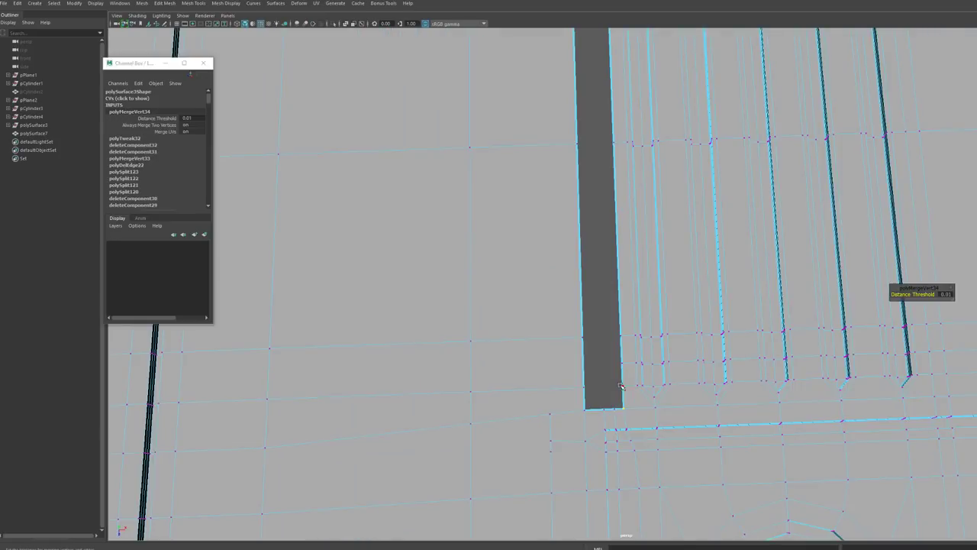
- Extrude the border edges on the vent side of the gap and move them across to the opposite panel
alt+middle_drag(613, 339, 621, 348)
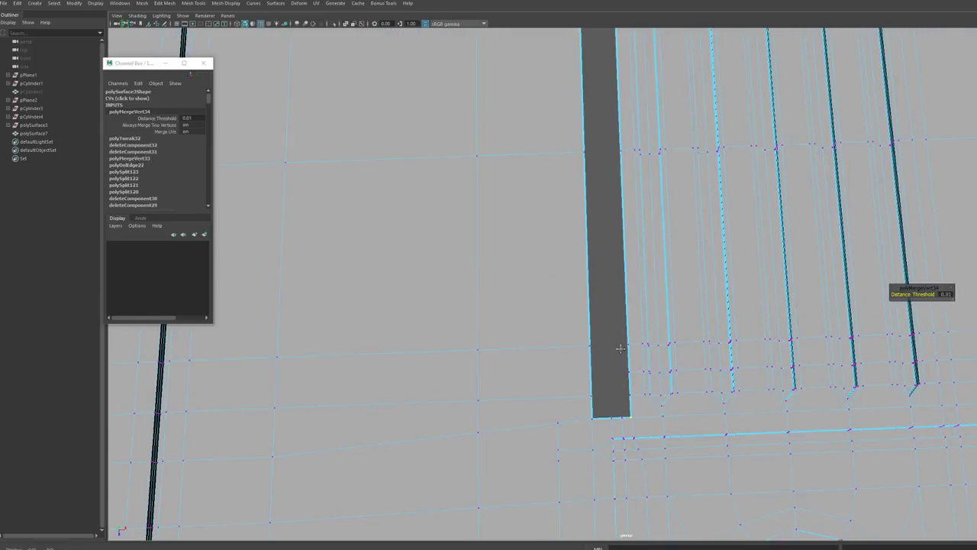
key(F10)
click(632, 406)
alt+middle_drag(654, 175, 643, 458)
shift+double_click(608, 126)
alt+middle_drag(628, 389, 617, 250)
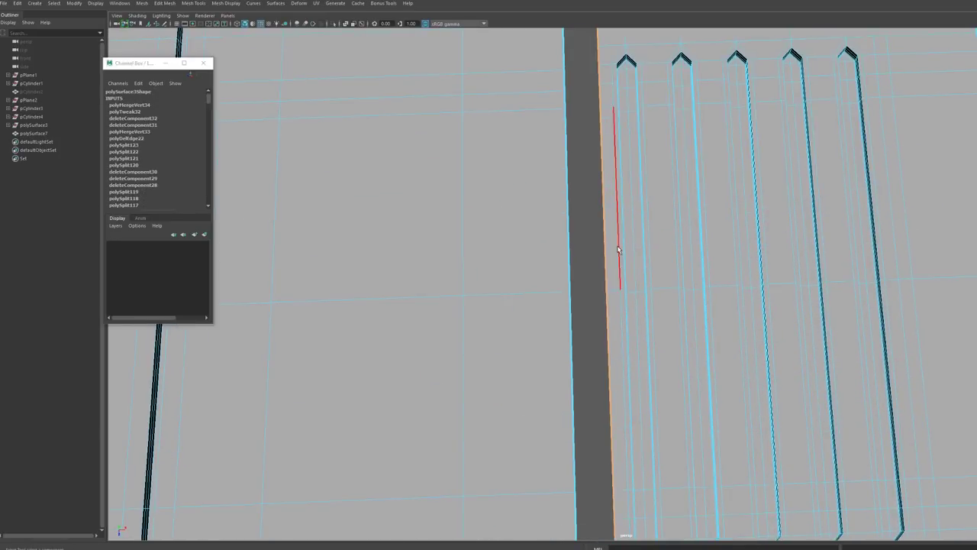
key(ctrl+e)
key(w)
alt+middle_drag(620, 364, 612, 246)
drag(641, 138, 608, 139)
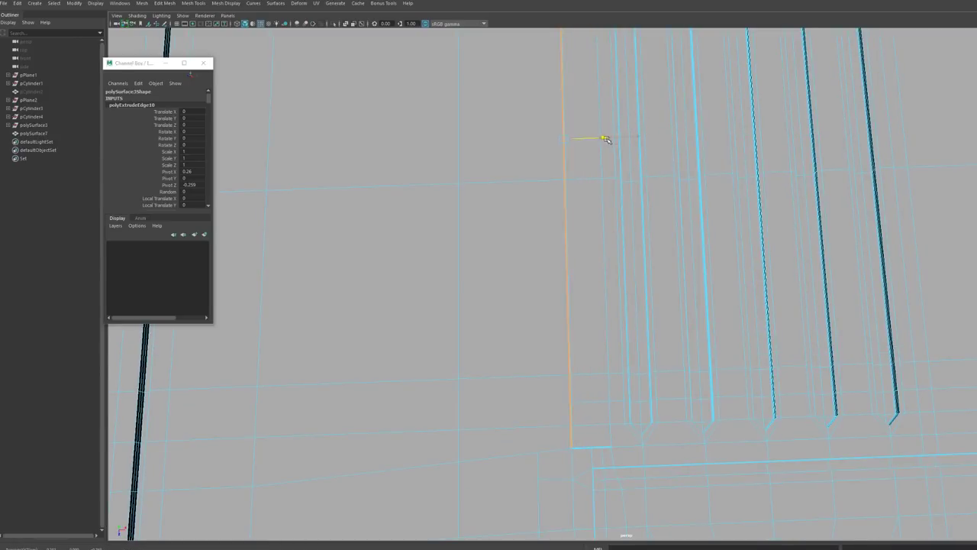
- Insert an edge loop lengthwise through the strip that fills the gap and change to the top view
alt+middle_drag(617, 347, 620, 270)
ctrl+click(592, 346)
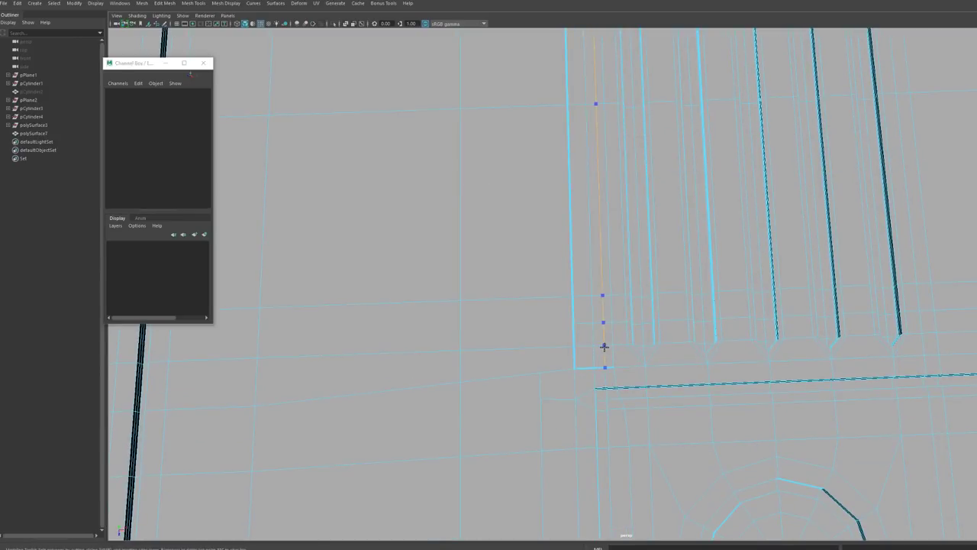
alt+right_drag(632, 254, 476, 325)
alt+middle_drag(626, 292, 620, 318)
key(space)
key(space)
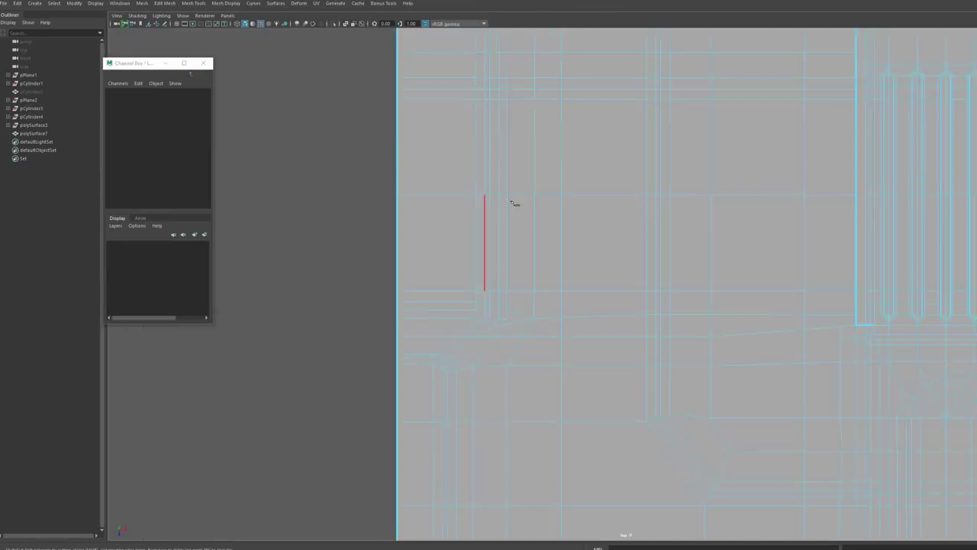
- Cut an extra edge from the seam into the adjoining panel column near the lower ends of the vents
alt+right_drag(512, 203, 649, 200)
alt+middle_drag(909, 126, 592, 191)
key(q)
key(F9)
alt+middle_drag(681, 239, 656, 321)
drag(565, 68, 578, 467)
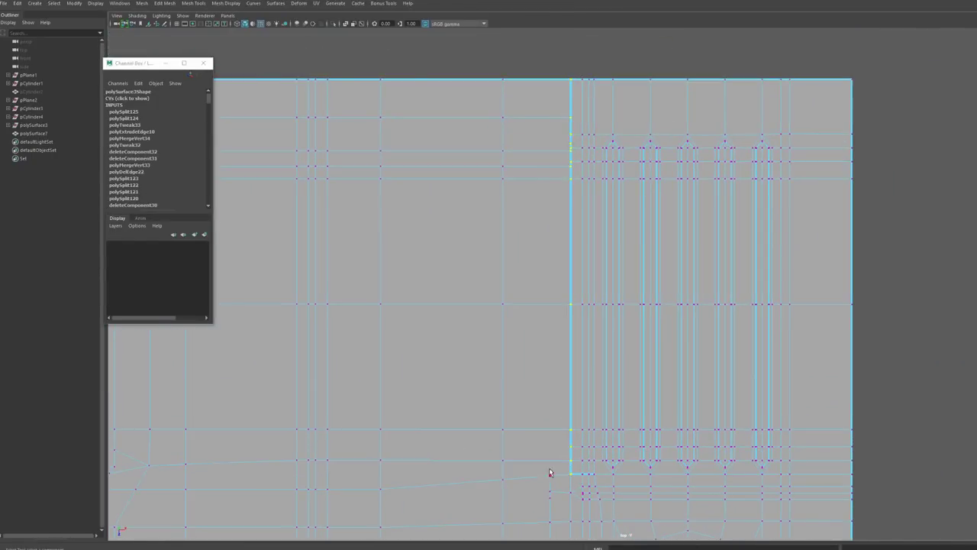
alt+middle_drag(549, 474, 538, 347)
alt+right_drag(537, 347, 153, 362)
alt+middle_drag(153, 362, 153, 391)
alt+right_drag(153, 391, 474, 375)
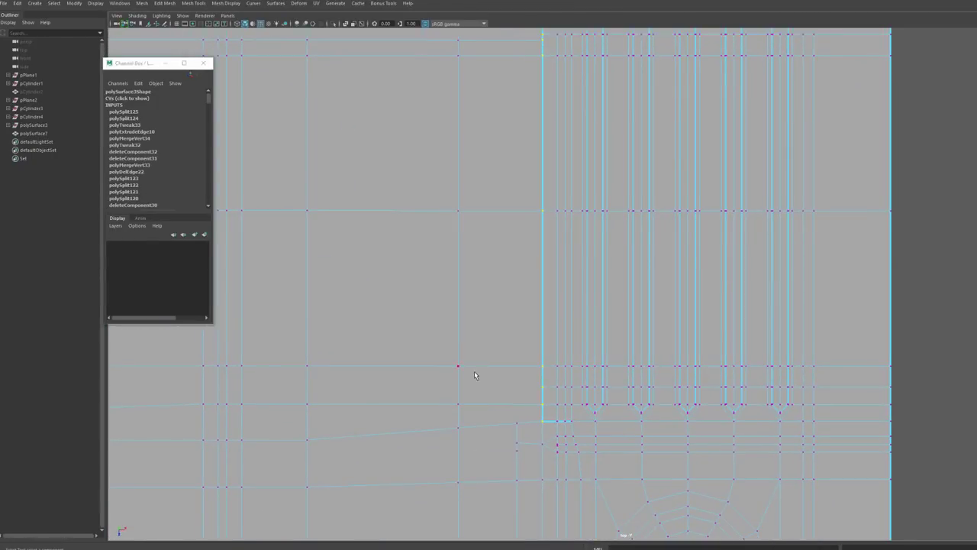
right_click(544, 393)
alt+middle_drag(546, 75, 538, 278)
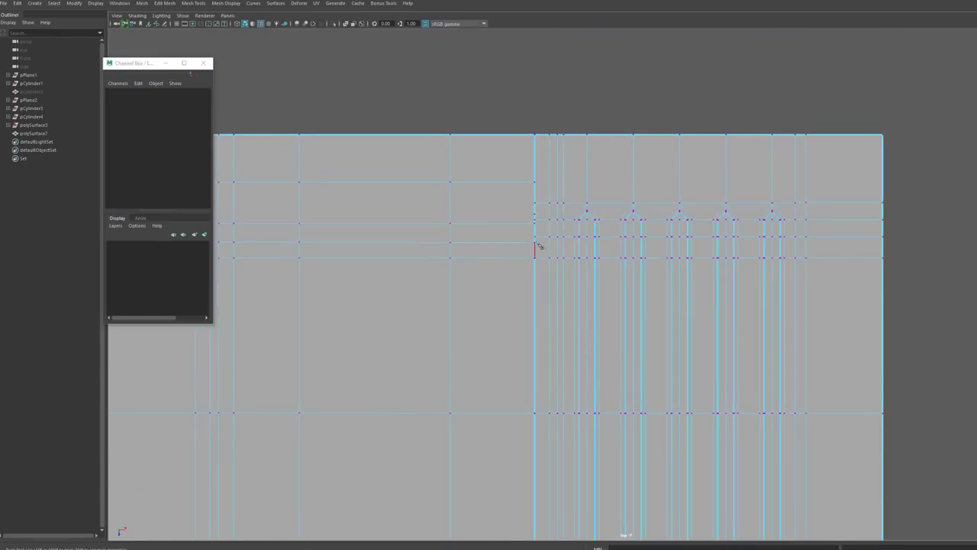
- Move the panel's seam vertex up level with the vents' upper ends and delete the surplus seam vertex
alt+right_drag(539, 245, 669, 245)
alt+middle_drag(669, 245, 650, 290)
key(w)
key(F9)
click(514, 274)
drag(513, 275, 514, 254)
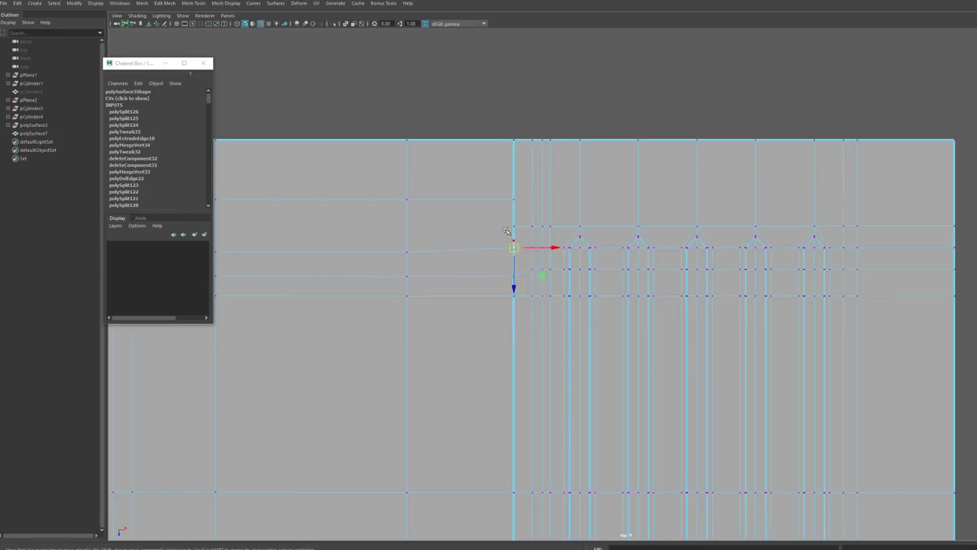
key(Delete)
click(515, 226)
- Merge all vertices along the seam between the large panel and the vent strip, and return to the perspective view
alt+right_drag(503, 361, 464, 375)
alt+middle_drag(465, 375, 408, 308)
key(q)
key(F9)
drag(506, 134, 532, 435)
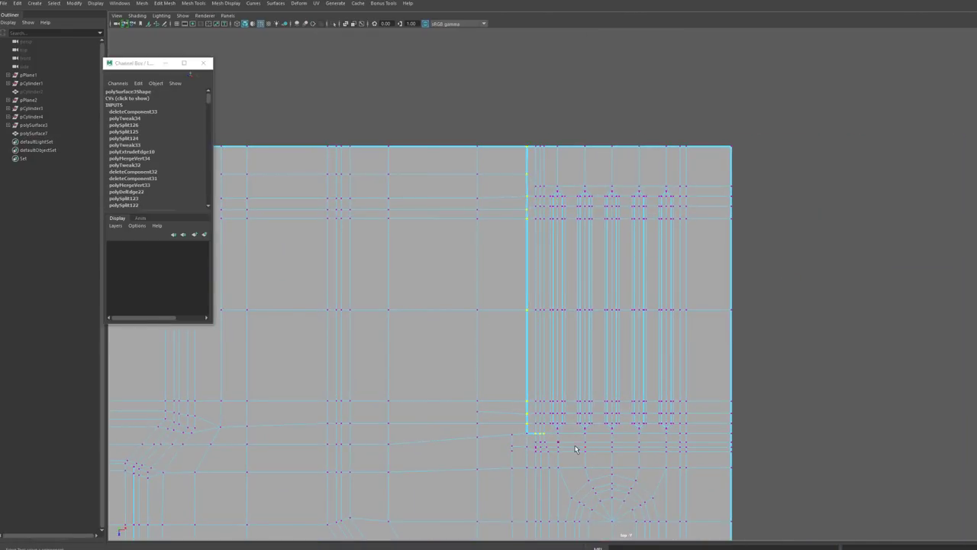
key(g)
click(532, 441)
alt+middle_drag(532, 441, 481, 337)
alt+right_drag(482, 338, 559, 290)
key(space)
key(space)
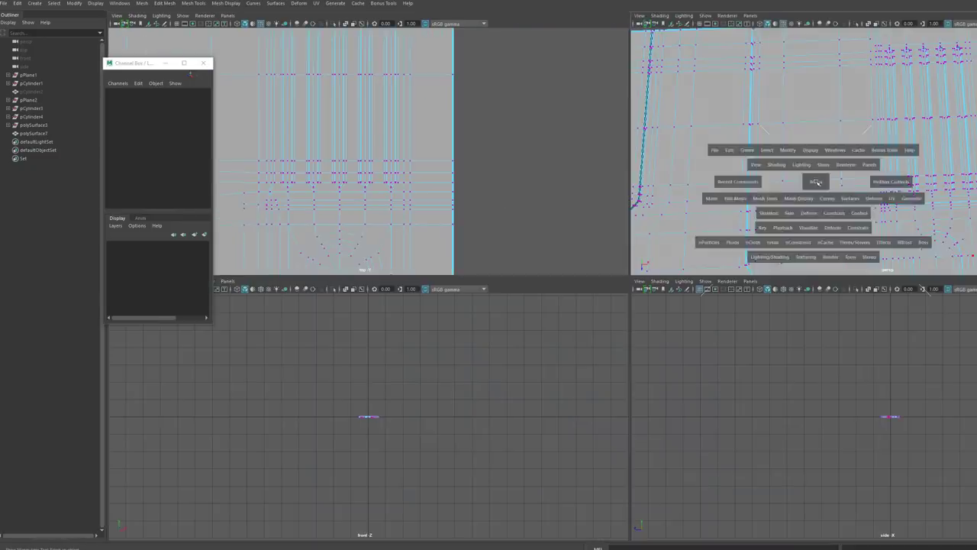
- Merge the neighbouring vertices just above the groove corner, at the lower end of the vent seam
alt+drag(833, 306, 873, 348)
key(F8)
alt+right_drag(711, 278, 766, 297)
alt+middle_drag(684, 254, 683, 301)
alt+right_drag(683, 301, 742, 326)
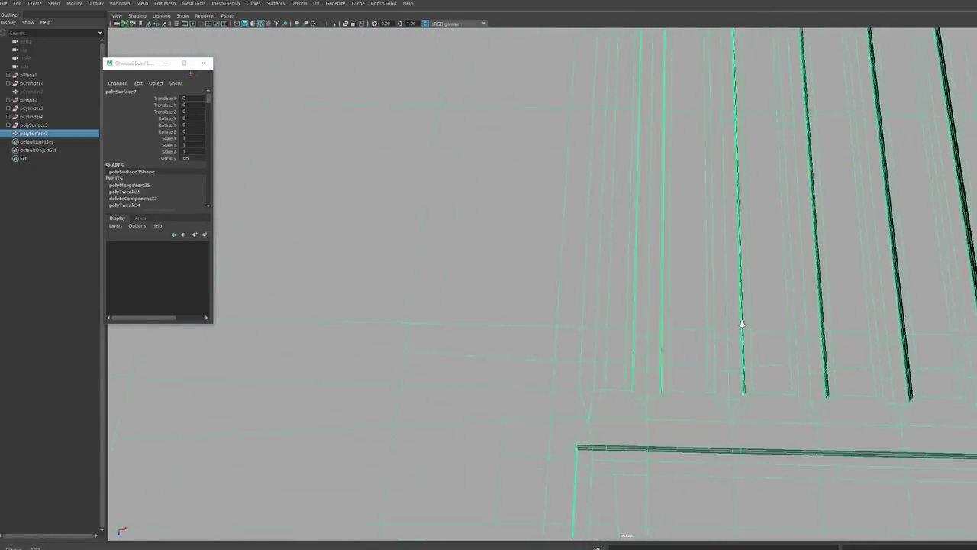
alt+middle_drag(633, 380, 673, 290)
alt+drag(628, 281, 626, 303)
alt+right_drag(626, 304, 555, 330)
key(F9)
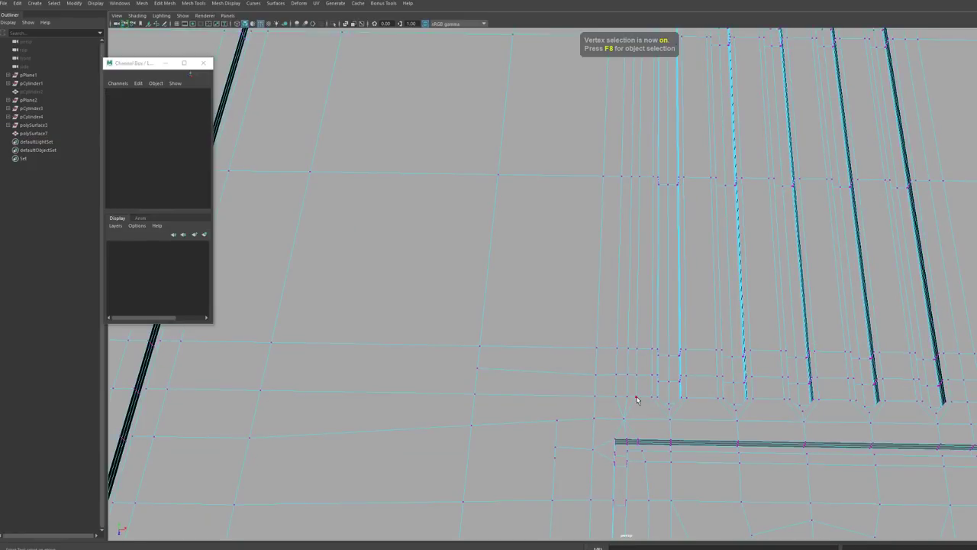
drag(632, 402, 644, 342)
key(g)
- Delete the redundant edge at the lower end of the vent seam, beside the first vent
alt+middle_drag(534, 371, 545, 338)
key(F10)
click(654, 343)
key(Delete)
- Shift the panel edges beside the vents' lower ends and delete the short extra edge there
click(621, 344)
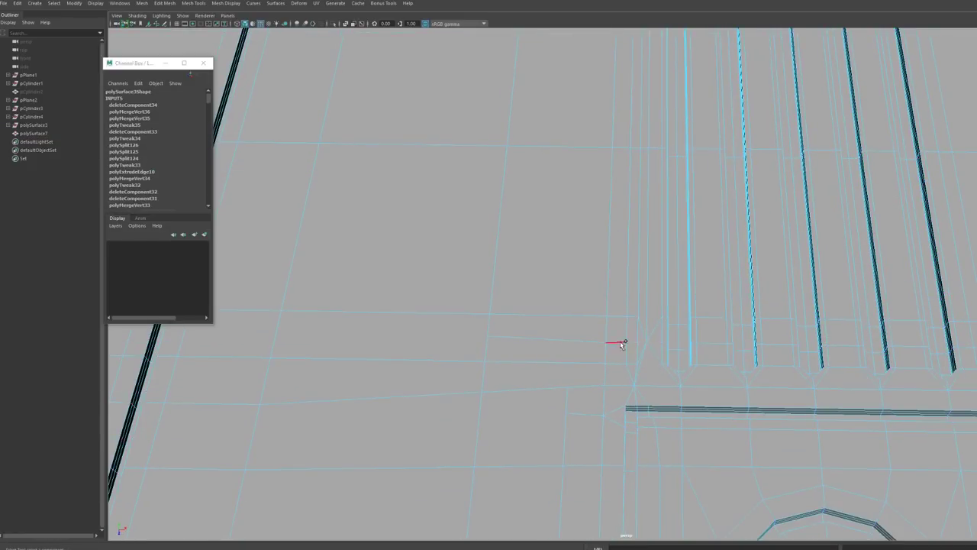
alt+right_drag(565, 283, 446, 336)
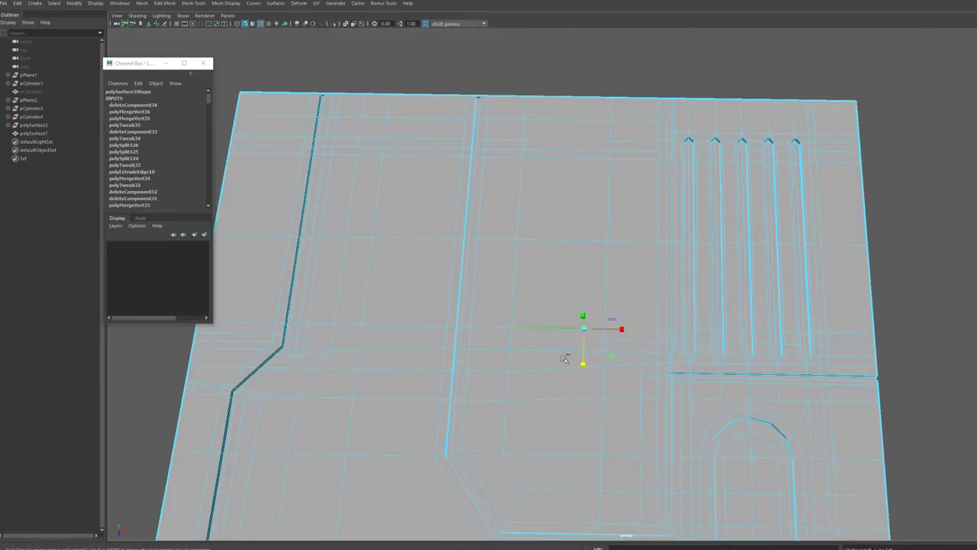
alt+middle_drag(565, 359, 598, 345)
key(Delete)
- Delete the two redundant edges between the first vent's lower end and the groove corner
alt+middle_drag(828, 328, 640, 351)
alt+right_drag(640, 351, 827, 311)
alt+middle_drag(474, 519, 611, 349)
alt+right_drag(611, 349, 702, 354)
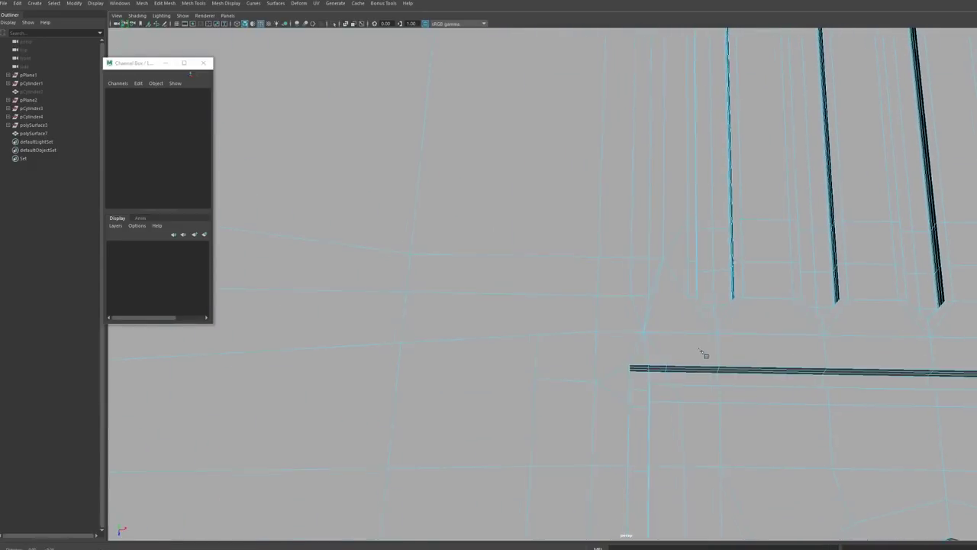
alt+middle_drag(691, 313, 691, 363)
key(F10)
click(653, 334)
key(Delete)
click(701, 365)
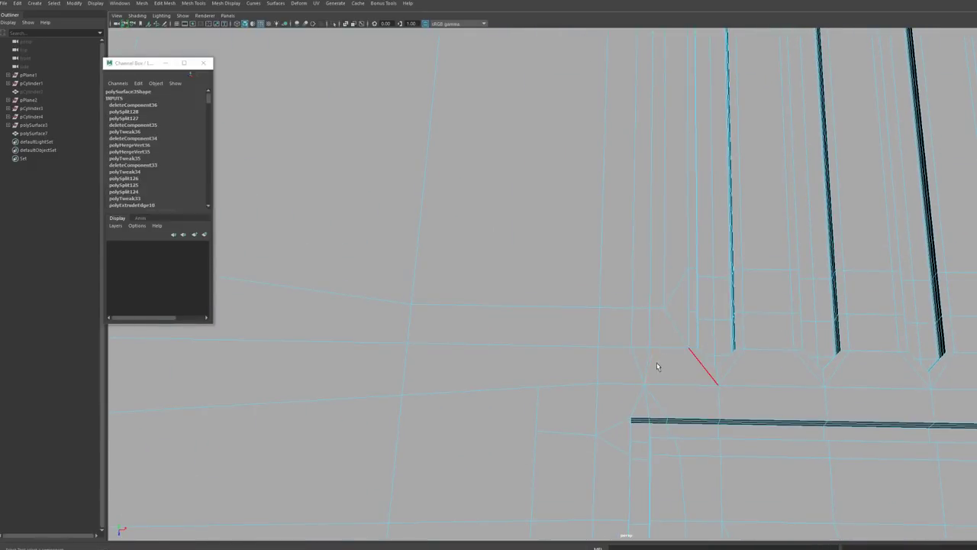
key(Delete)
- Delete the surplus edge run and adjust the vertical edges running alongside the first vent
alt+right_drag(659, 366, 500, 352)
alt+middle_drag(500, 352, 496, 402)
key(ctrl+Delete)
click(632, 94)
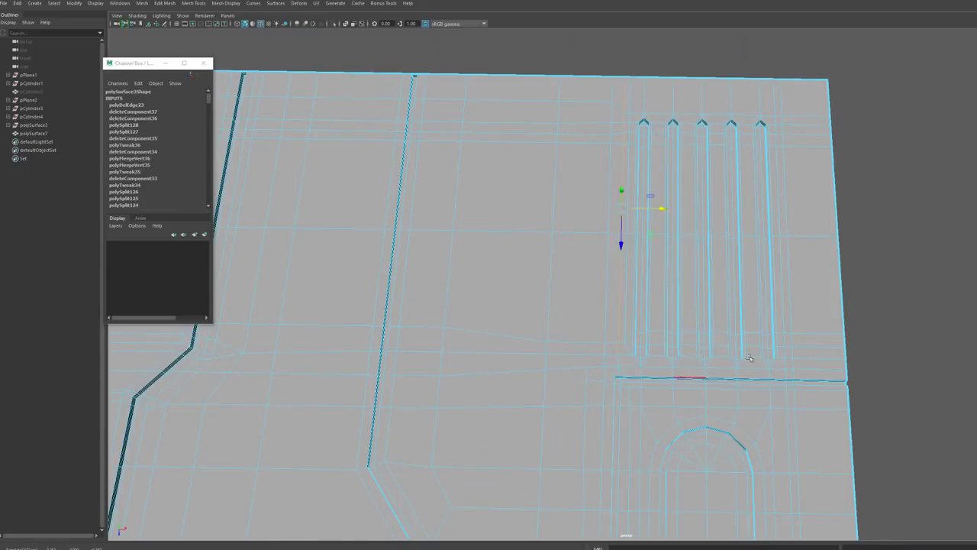
key(ctrl+Delete)
- Delete the leftover vertices around the vent panel
key(F9)
key(Delete)
click(847, 357)
key(Delete)
- Cut an edge from the row below the vents straight to the groove's upper rim near its corner
alt+middle_drag(639, 356, 613, 377)
alt+right_drag(613, 377, 733, 366)
alt+middle_drag(580, 473, 680, 351)
alt+right_drag(680, 350, 618, 349)
alt+drag(644, 357, 652, 371)
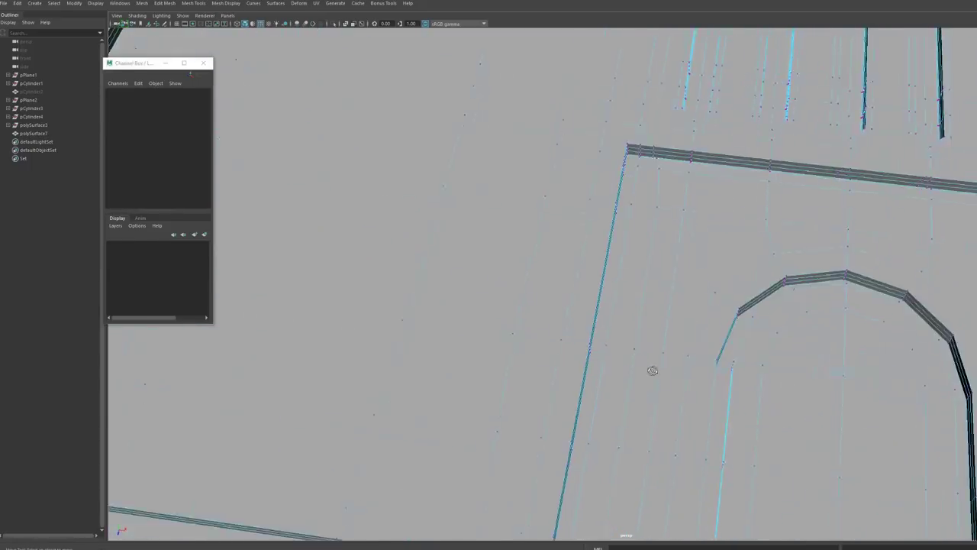
alt+right_drag(652, 371, 718, 366)
key(F10)
click(638, 243)
alt+drag(638, 243, 671, 243)
alt+middle_drag(671, 382, 677, 266)
click(730, 262)
click(730, 312)
key(ctrl+z)
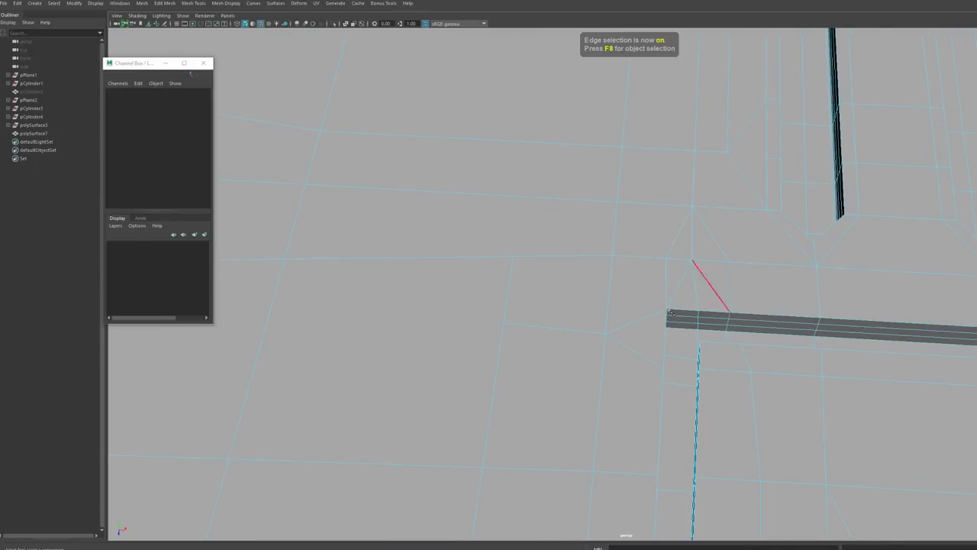
- Delete the diagonal edge above the groove corner and shift the adjacent vertex sideways, removing the surplus component
key(F10)
click(705, 276)
key(Delete)
click(733, 263)
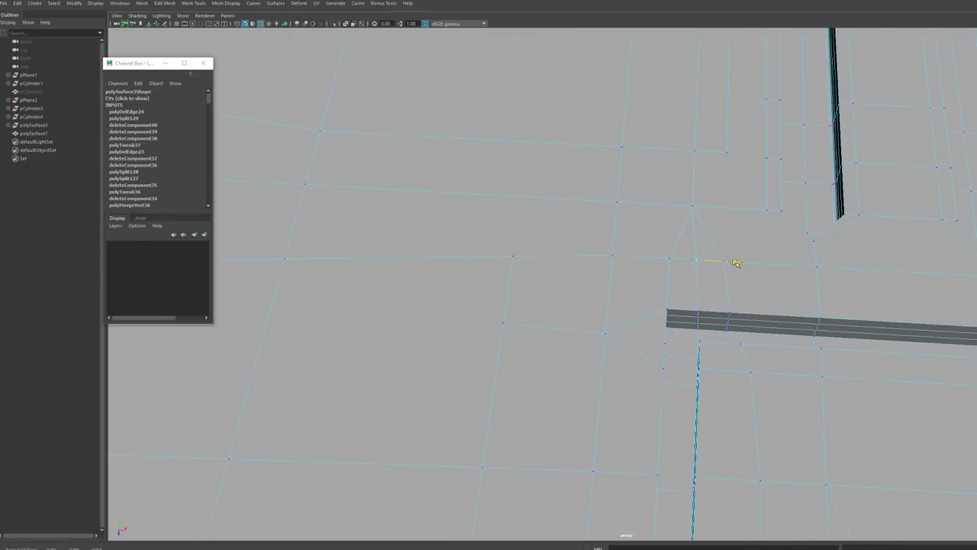
key(Delete)
- Check the reworked corner below the vents in smooth preview and return to the unsmoothed mesh
key(F10)
alt+drag(698, 251, 620, 425)
key(F10)
scroll(573, 356, down, 3)
click(573, 356)
scroll(580, 363, down, 5)
alt+middle_drag(620, 425, 602, 427)
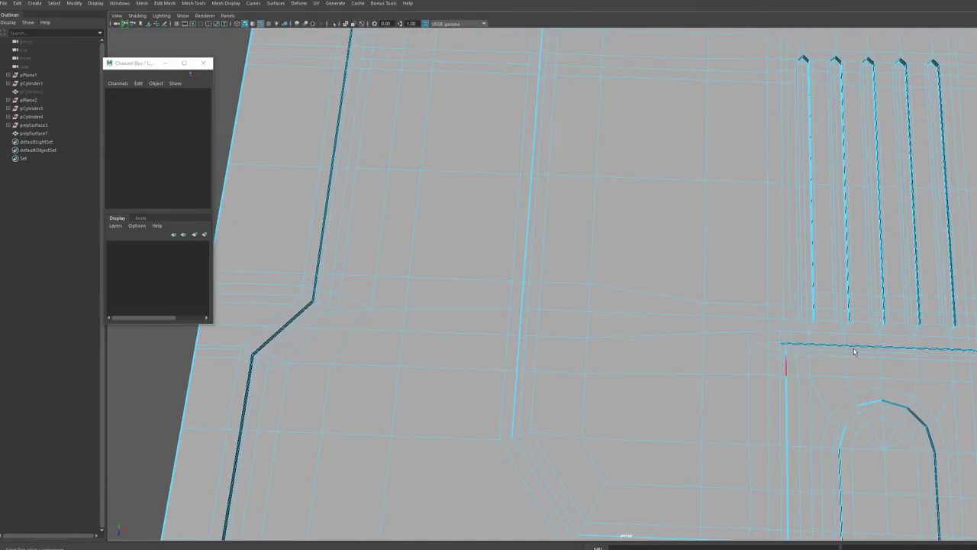
scroll(587, 380, down, 1)
key(3)
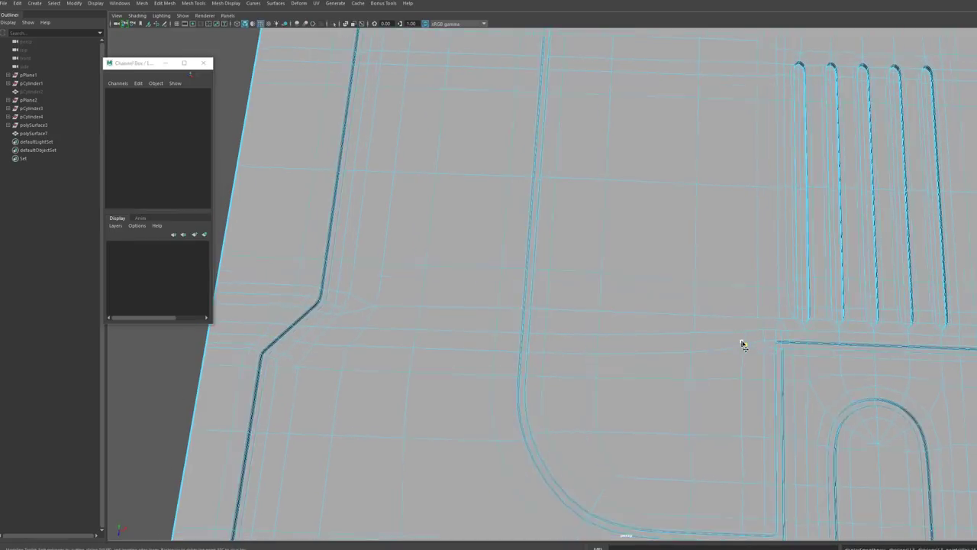
key(1)
- Move the seam vertex near the first vent's upper end onto its neighbour and merge the two
scroll(744, 345, up, 5)
alt+drag(946, 315, 721, 336)
key(F9)
key(w)
click(676, 390)
click(714, 364)
scroll(714, 363, down, 5)
click(956, 330)
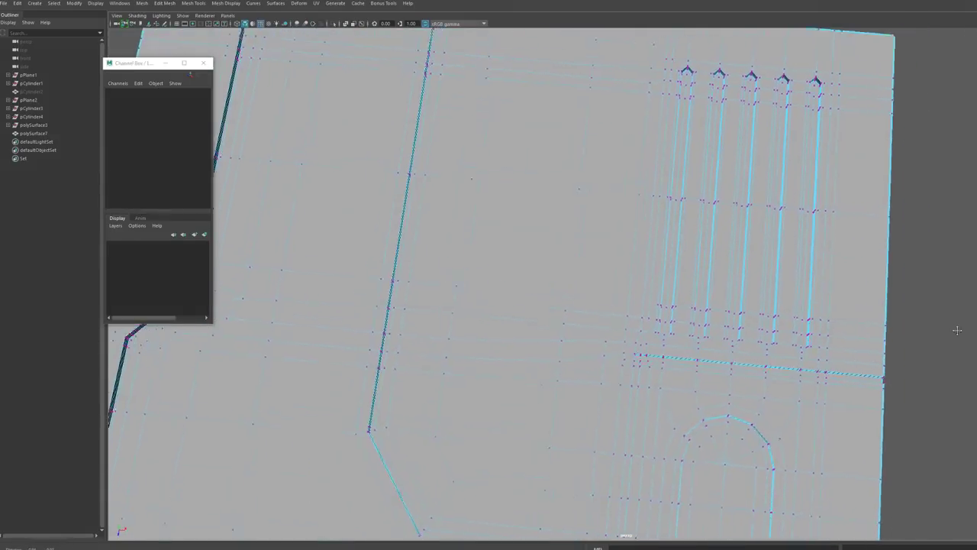
alt+drag(956, 330, 772, 306)
alt+middle_drag(649, 221, 742, 347)
scroll(741, 338, up, 5)
alt+drag(741, 339, 707, 325)
click(665, 290)
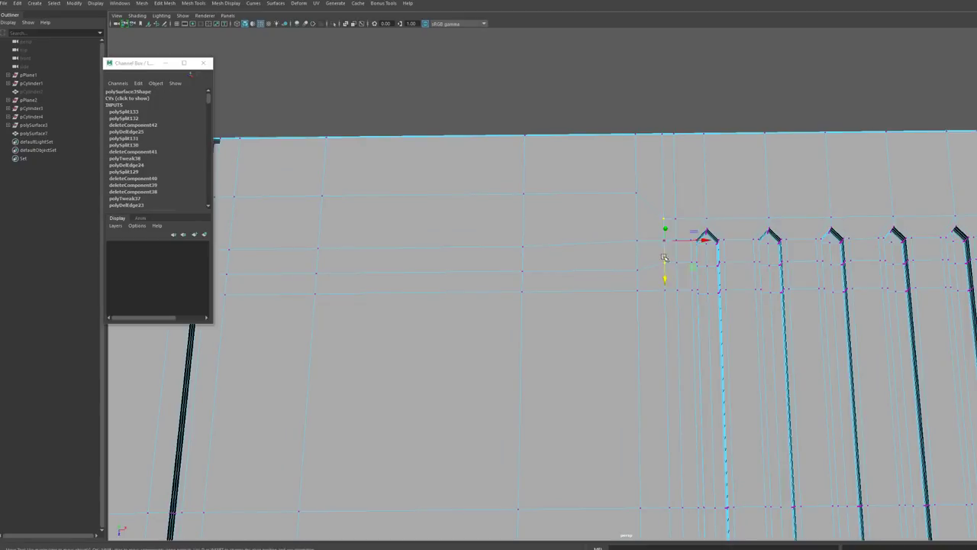
key(g)
- Delete the surplus horizontal edge row running across the large panel near its upper border
key(F10)
double_click(624, 195)
key(ctrl+Delete)
scroll(624, 203, down, 3)
alt+middle_drag(488, 306, 778, 354)
key(F10)
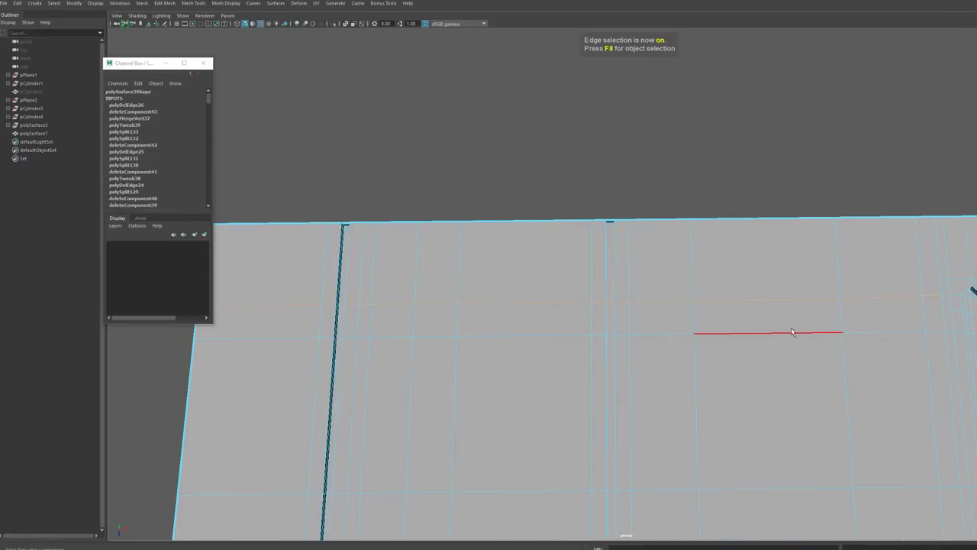
- Insert an edge loop across the vent panel between the vents' upper ends and the border
alt+drag(793, 333, 776, 339)
key(w)
alt+middle_drag(951, 397, 716, 349)
click(712, 127)
alt+middle_drag(712, 127, 791, 165)
key(ctrl+shift+x)
ctrl+click(708, 275)
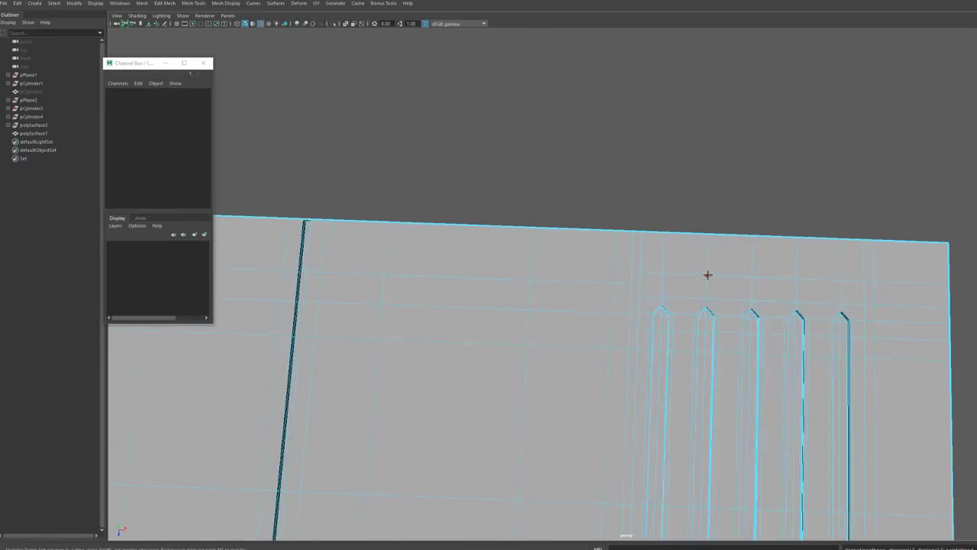
- Examine the edge flow of the whole panel in smooth preview
alt+middle_drag(328, 236, 648, 298)
key(F11)
alt+drag(647, 299, 665, 325)
click(670, 352)
scroll(530, 336, up, 5)
click(530, 260)
alt+drag(530, 336, 596, 336)
click(115, 5)
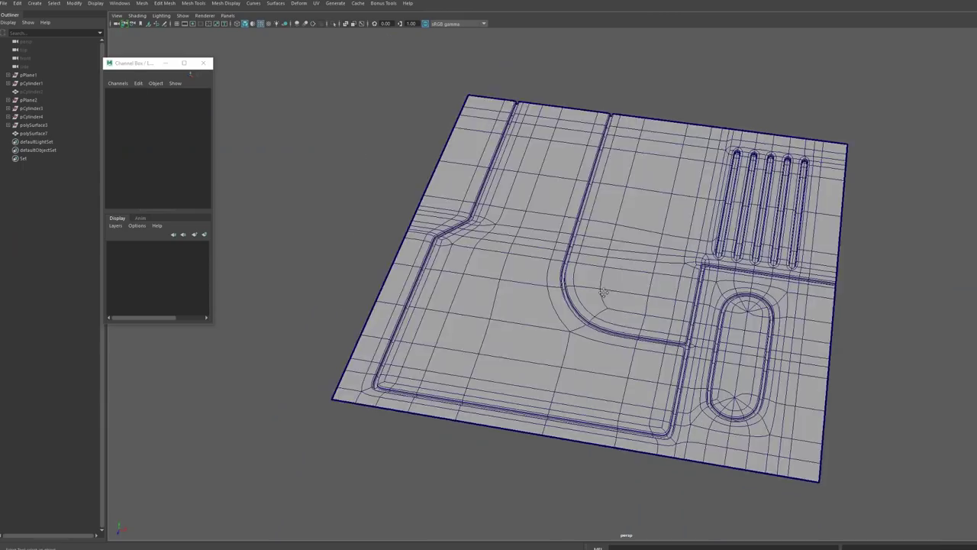
- Assign an existing material to the grooved panel mesh and check its shaded surface
click(526, 305)
right_click(523, 309)
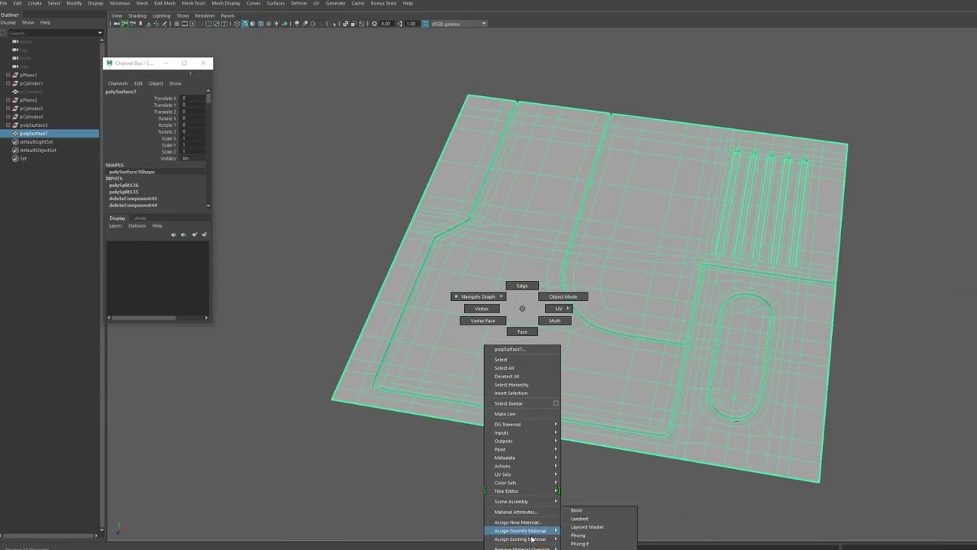
click(532, 539)
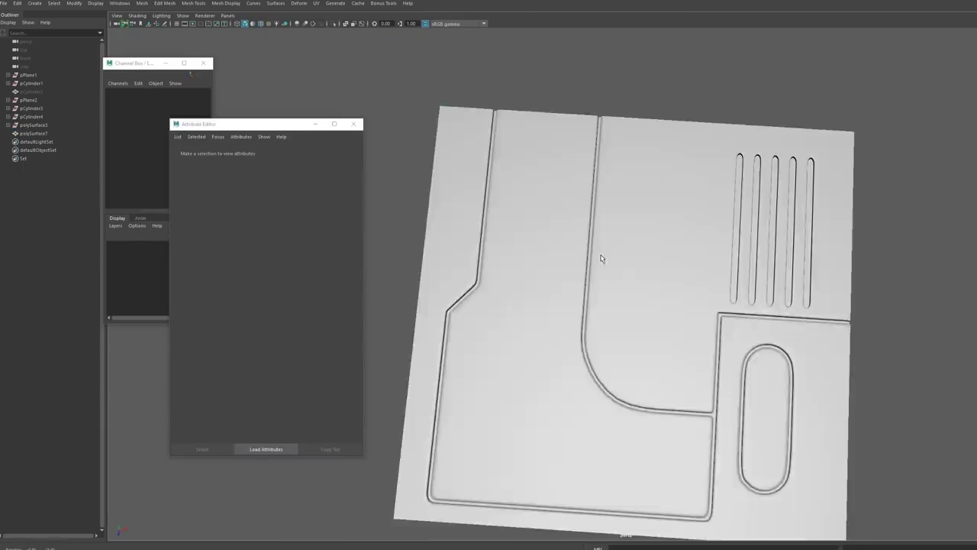
scroll(646, 275, up, 2)
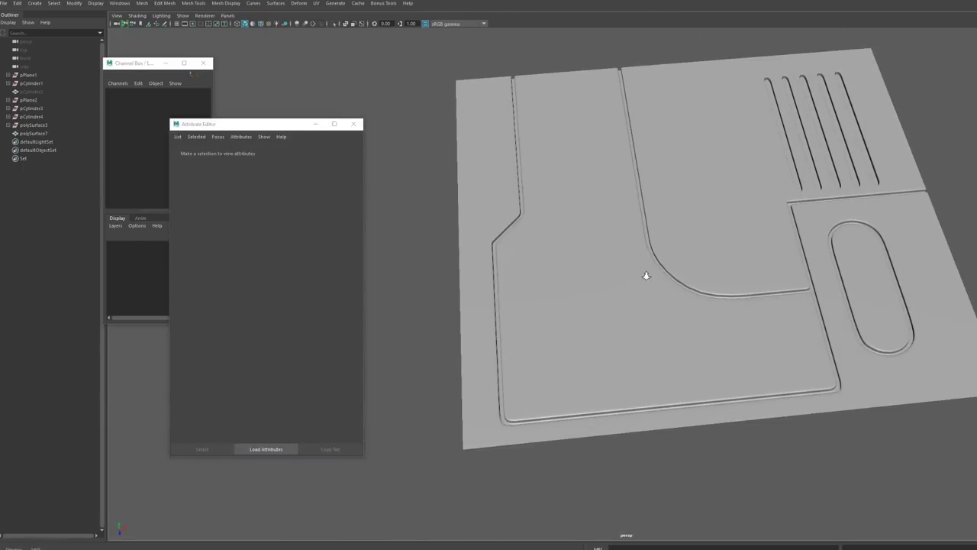
click(297, 24)
alt+drag(629, 202, 706, 262)
alt+drag(558, 303, 585, 266)
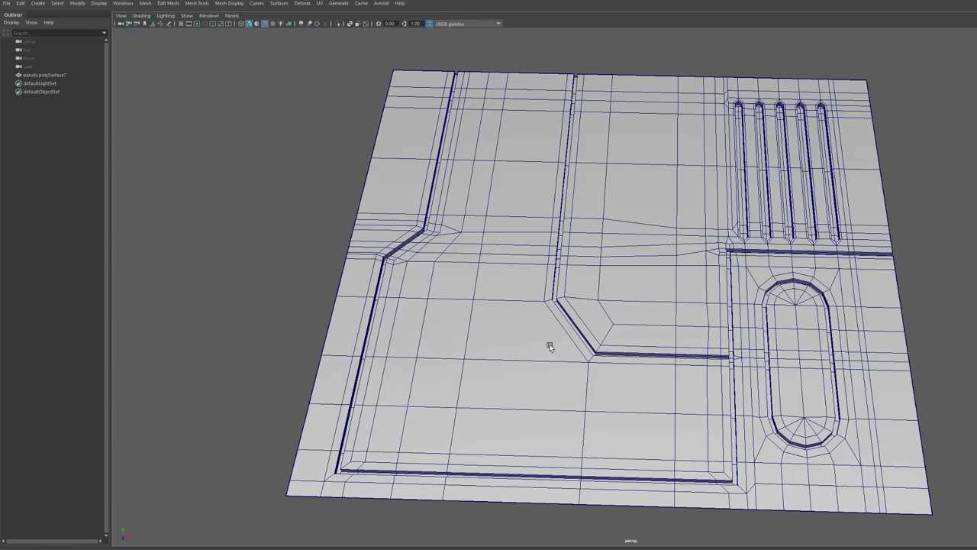
- Examine the edge flow around the angled corners of the middle and left grooves
scroll(549, 343, up, 6)
scroll(578, 334, up, 4)
alt+middle_drag(484, 343, 560, 255)
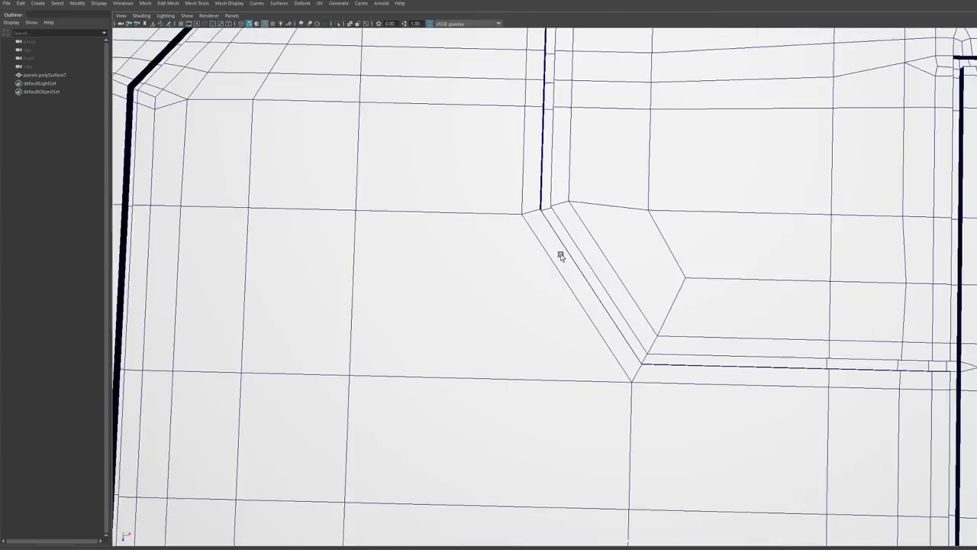
scroll(560, 255, down, 3)
alt+middle_drag(489, 77, 644, 246)
click(582, 230)
scroll(586, 233, down, 3)
scroll(587, 235, up, 3)
click(591, 277)
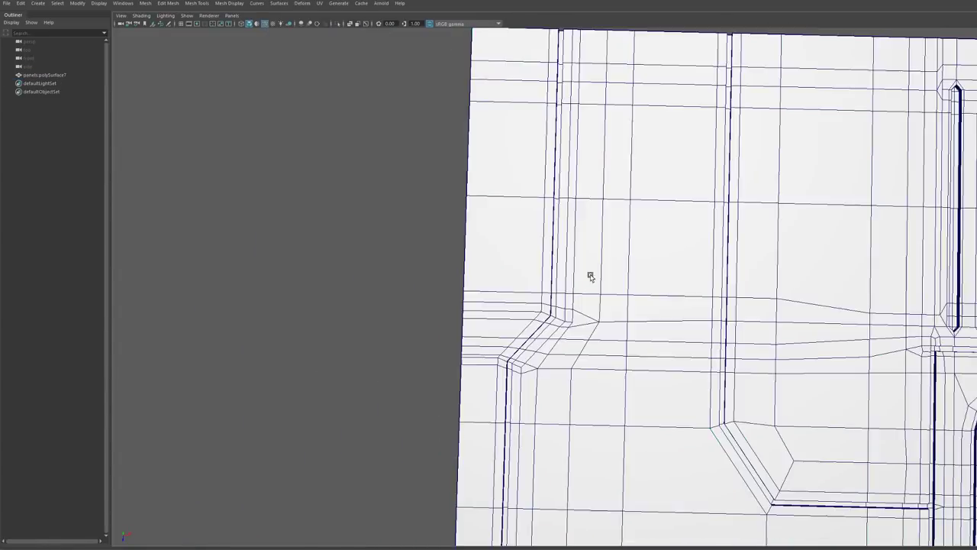
click(587, 272)
scroll(584, 269, up, 5)
alt+middle_drag(506, 203, 556, 230)
click(255, 230)
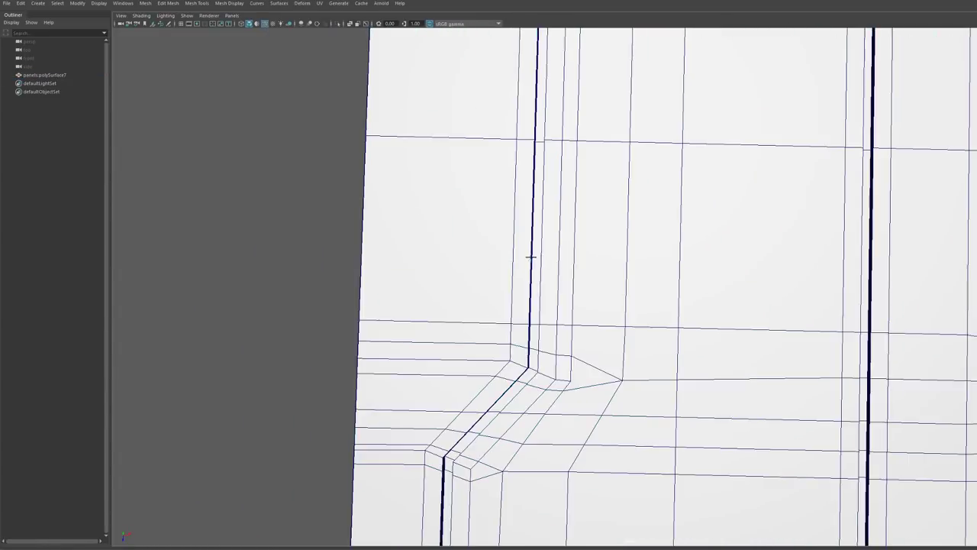
- Insert a horizontal edge loop across the panel a short way above the left groove's angled bend
click(530, 257)
alt+drag(530, 263, 588, 250)
alt+drag(467, 305, 425, 247)
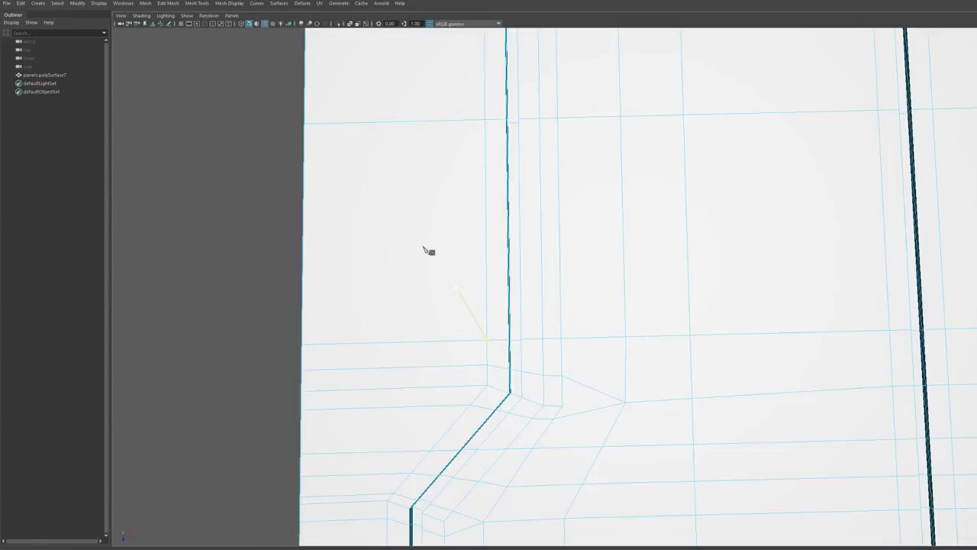
mouse_move(423, 248)
right_down()
mouse_move(436, 461)
mouse_move(486, 479)
right_up()
alt+drag(486, 411, 444, 284)
right_drag(443, 282, 416, 282)
scroll(417, 282, up, 1)
alt+drag(416, 282, 490, 268)
scroll(461, 233, down, 7)
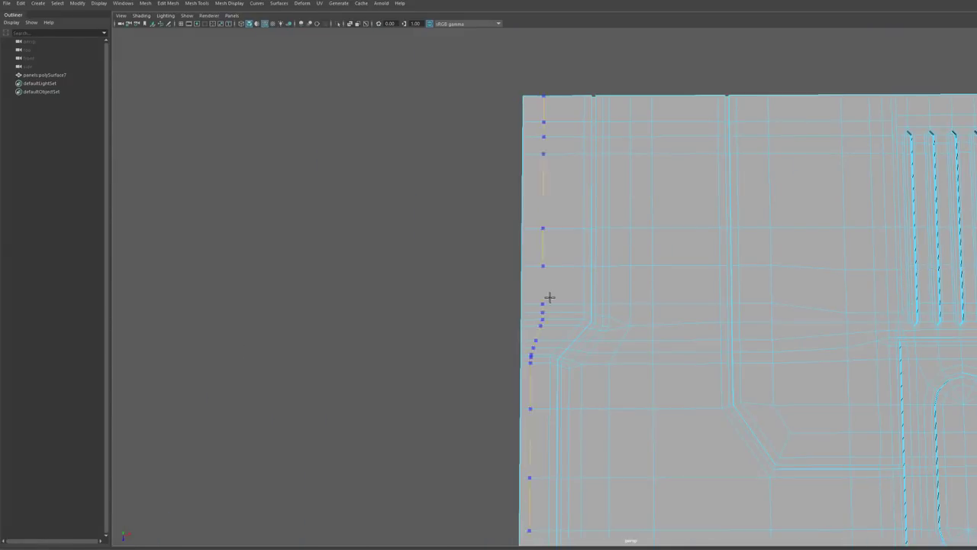
- Insert three more evenly spaced horizontal edge loops between the new loop and the next row above the bend
scroll(597, 290, up, 6)
alt+drag(597, 290, 591, 287)
scroll(591, 287, down, 3)
scroll(591, 287, up, 4)
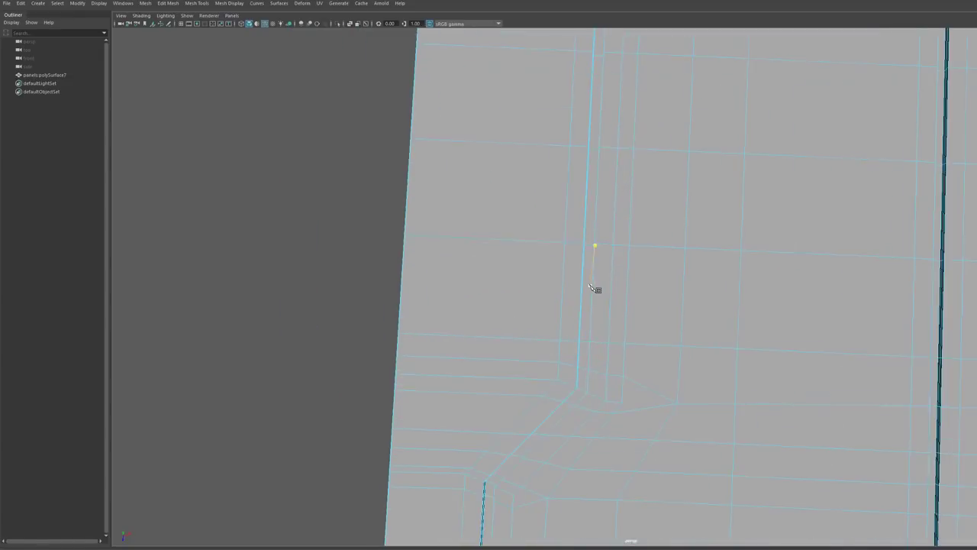
alt+drag(590, 232, 595, 271)
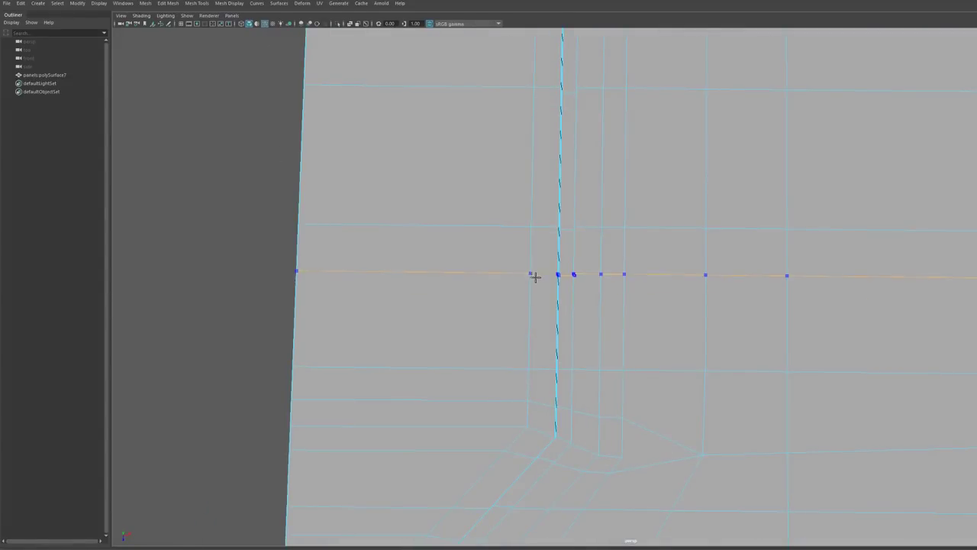
alt+drag(632, 310, 524, 360)
key(F11)
scroll(593, 336, up, 2)
key(F10)
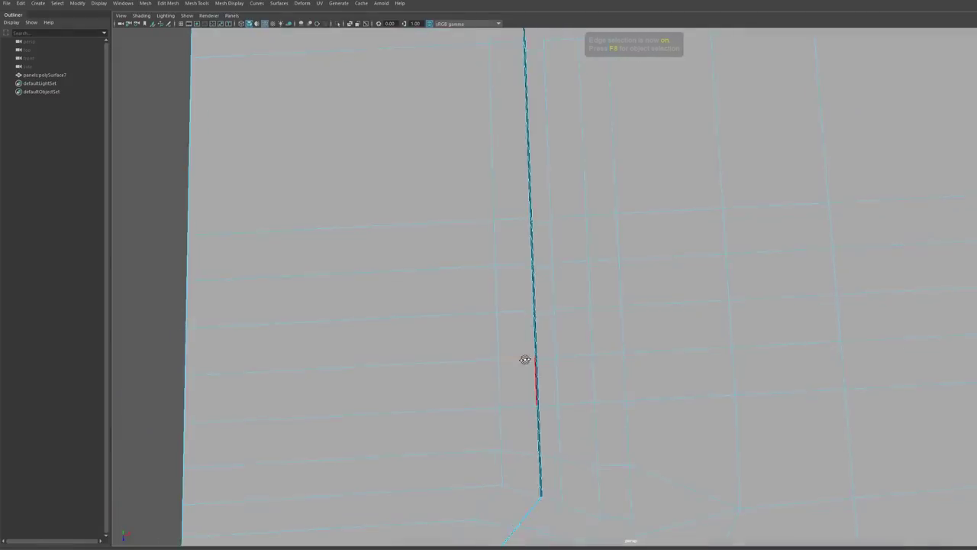
- Cut diagonal edges beside the left groove so the new rows converge, and delete the two horizontal edges between the diagonals
scroll(595, 343, down, 6)
scroll(664, 317, up, 4)
alt+drag(642, 303, 633, 295)
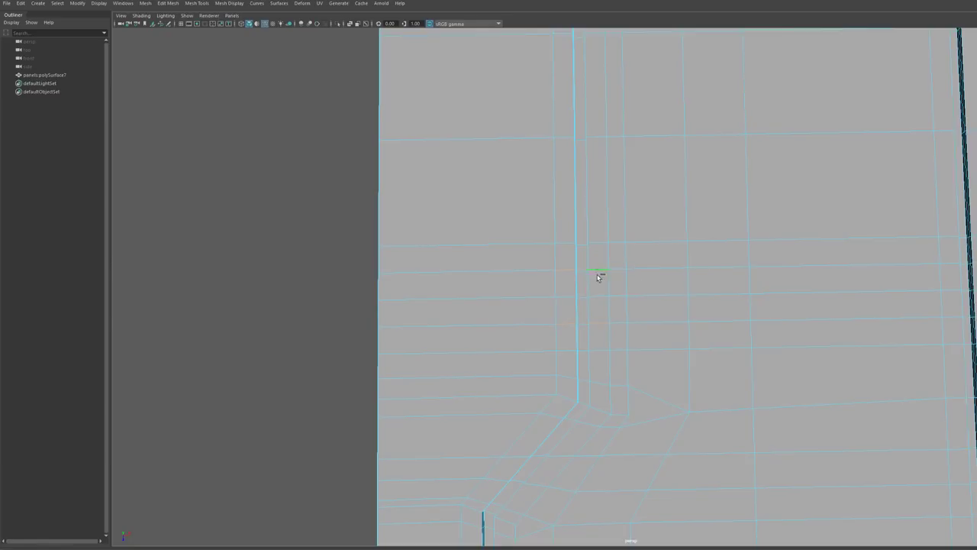
click(628, 350)
key(Return)
key(F10)
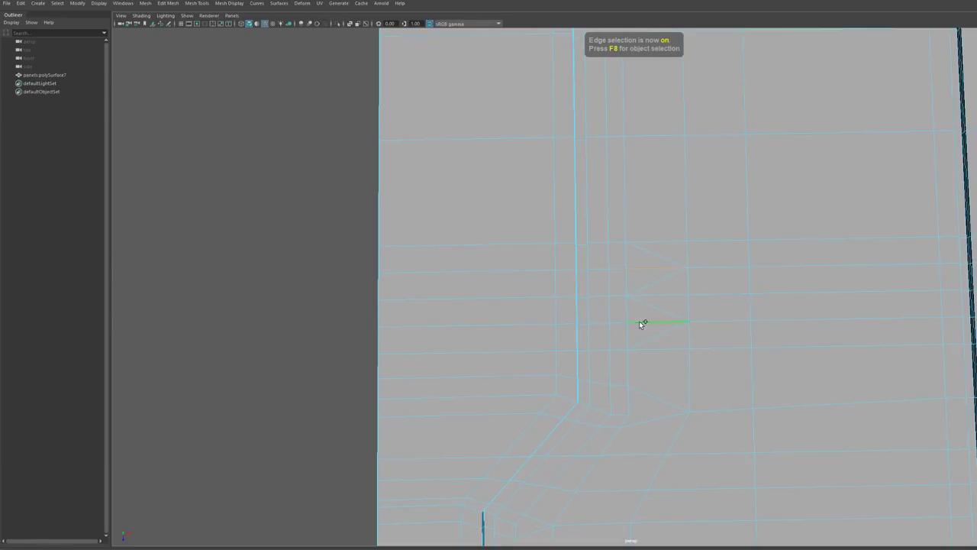
shift+click(640, 322)
key(Delete)
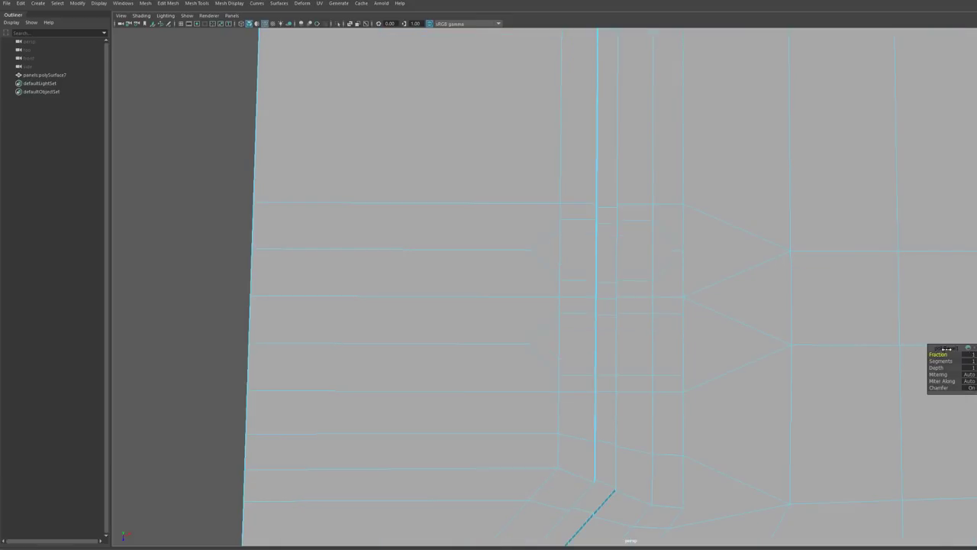
- Bevel the two short horizontal edge runs crossing the left groove with a fraction of 1
alt+drag(736, 370, 658, 317)
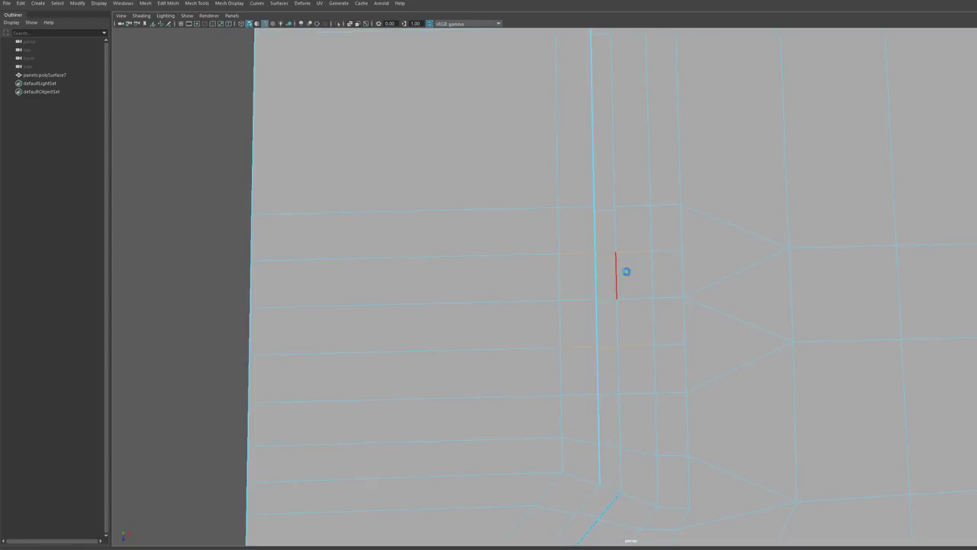
key(ctrl+b)
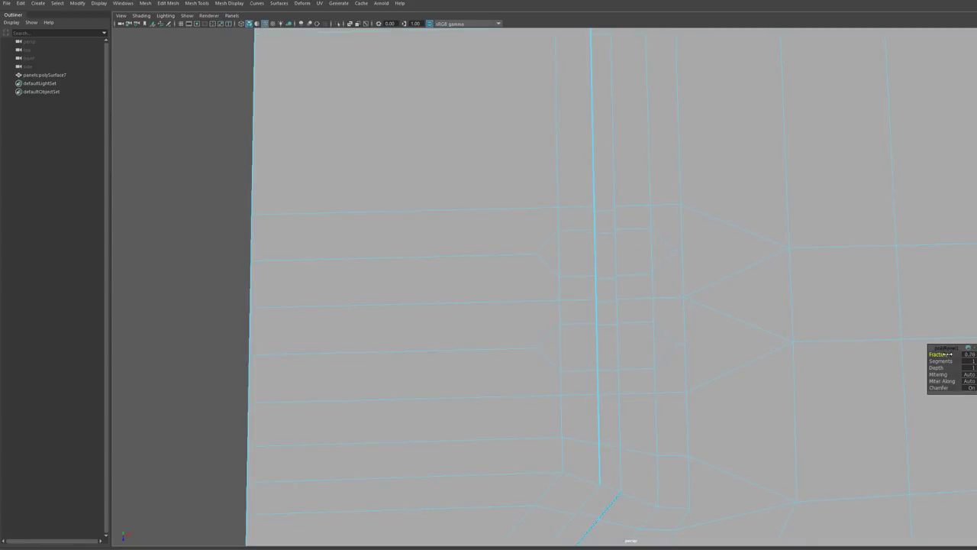
alt+drag(637, 379, 609, 339)
alt+right_drag(609, 339, 779, 420)
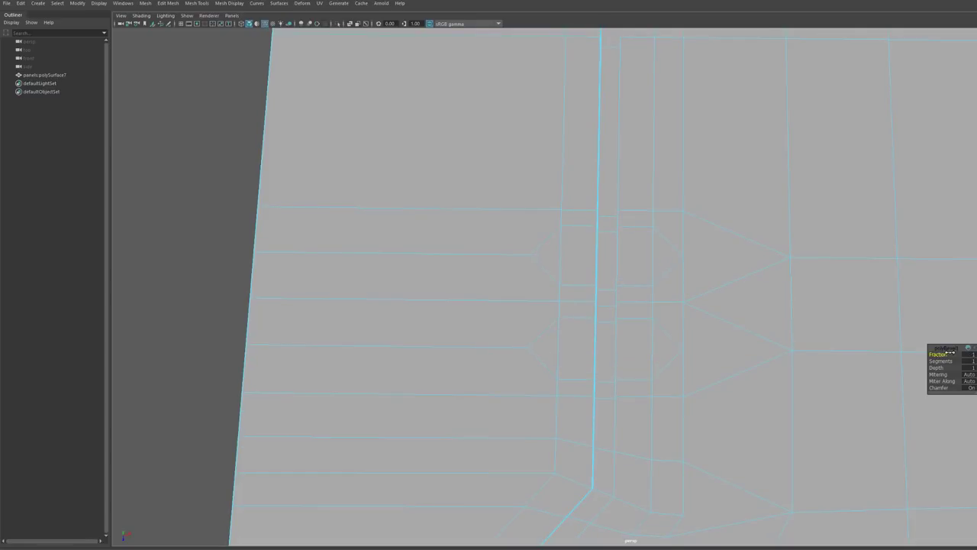
scroll(565, 366, down, 6)
scroll(573, 367, down, 3)
alt+drag(571, 354, 562, 314)
scroll(576, 367, up, 8)
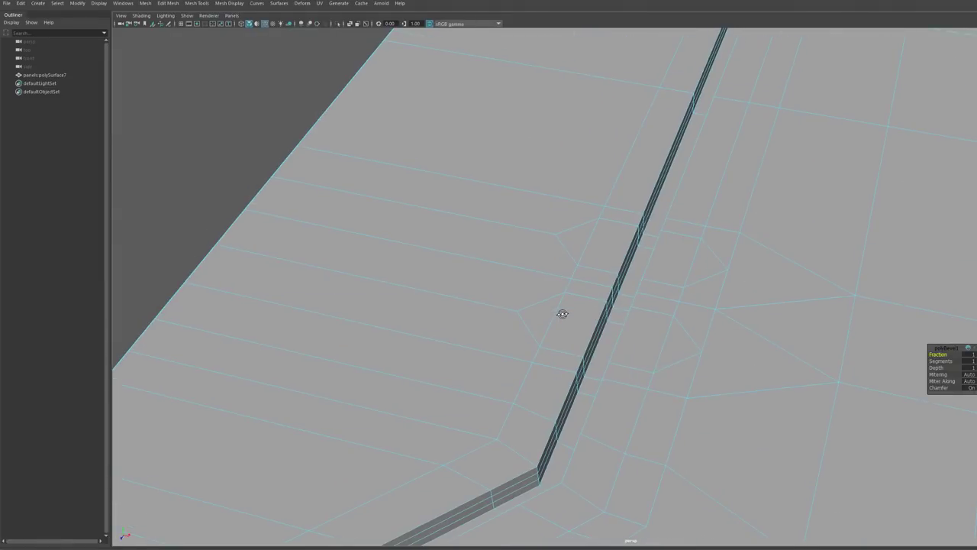
- Delete the groove's side wall faces inside the lower beveled section
key(F11)
click(589, 356)
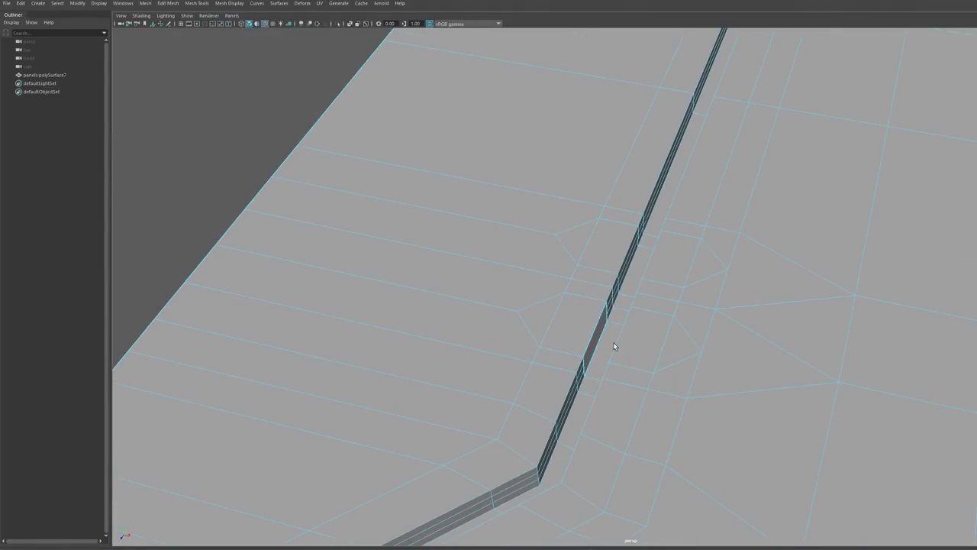
alt+drag(615, 345, 646, 361)
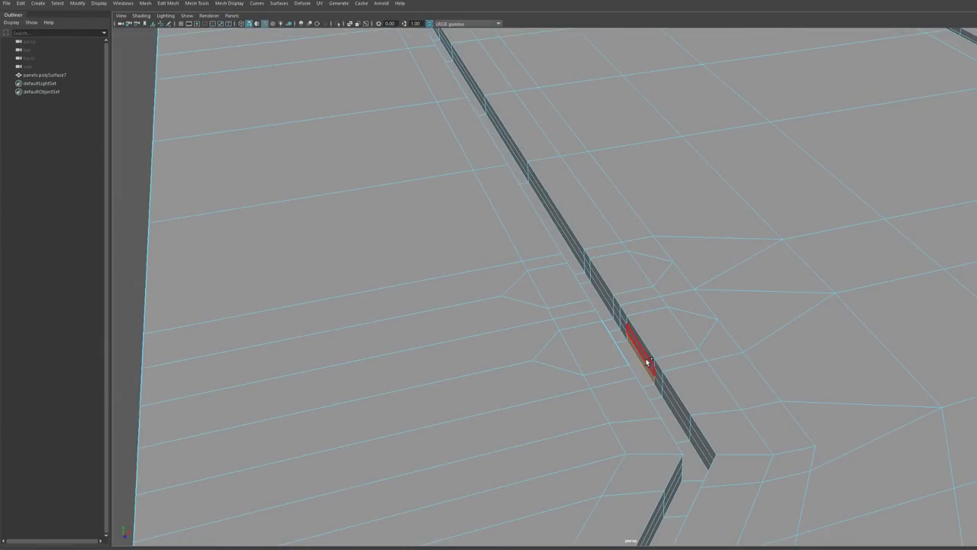
alt+drag(650, 356, 622, 366)
- Extrude the two square faces on both sides of the groove in the lower beveled section downward into pockets
click(689, 347)
shift+click(547, 372)
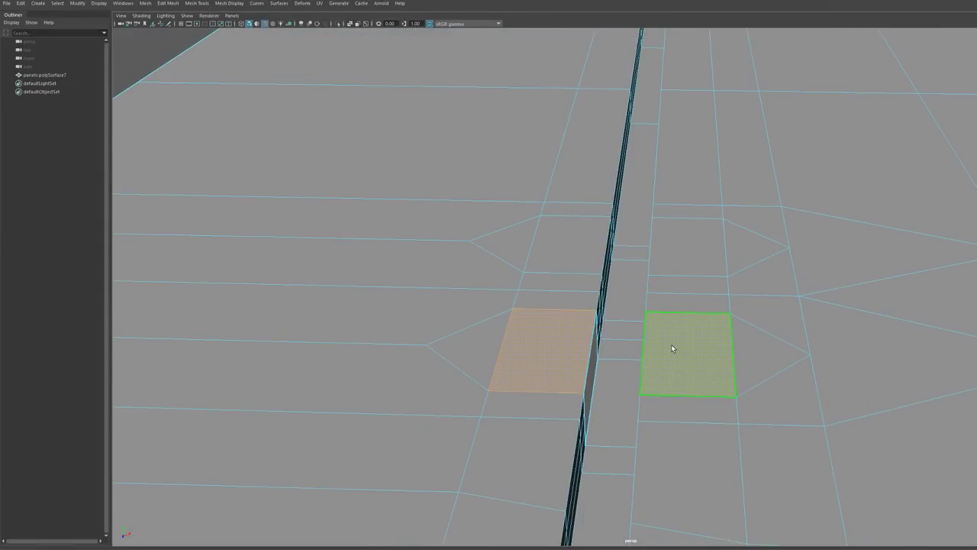
key(ctrl+e)
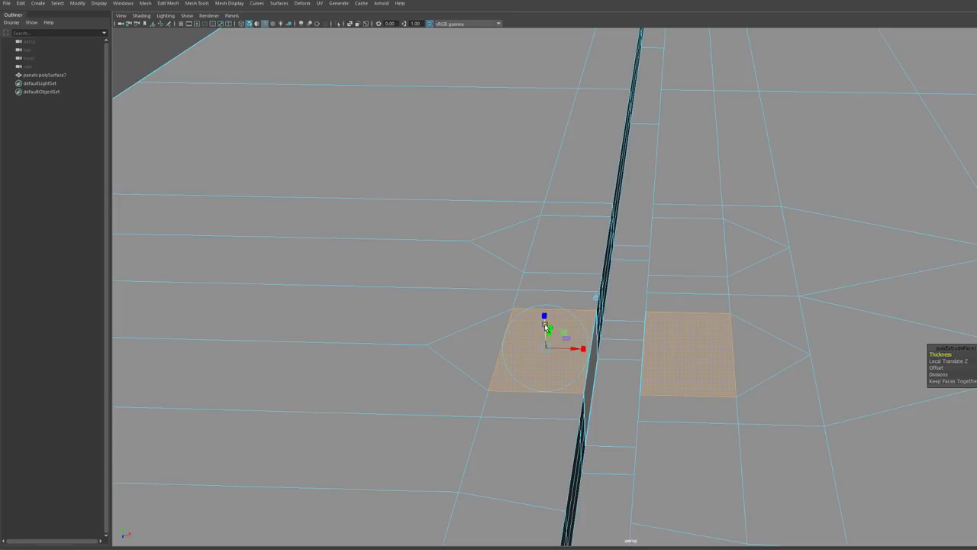
drag(545, 323, 545, 365)
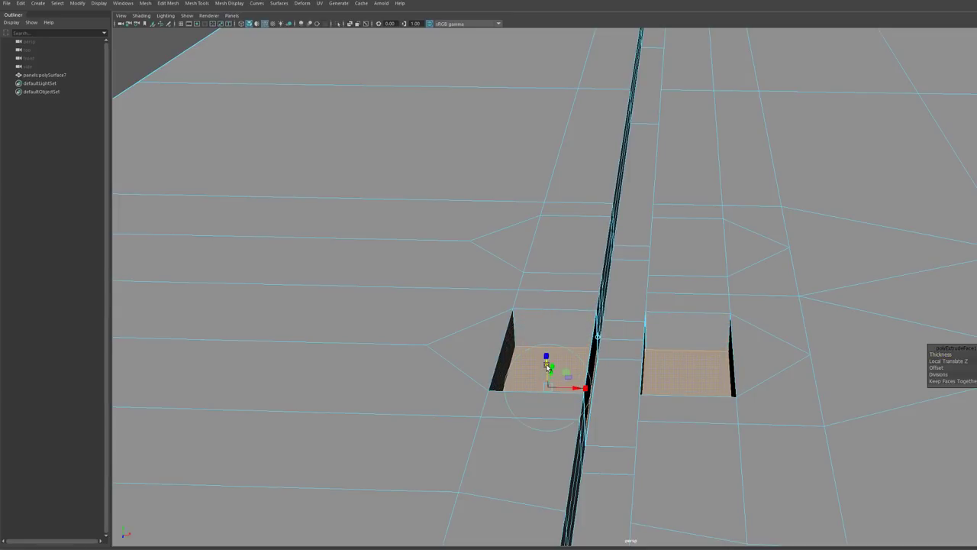
mouse_move(609, 366)
alt+mouse_down()
mouse_move(579, 354)
mouse_move(627, 358)
alt+mouse_up()
scroll(628, 385, up, 2)
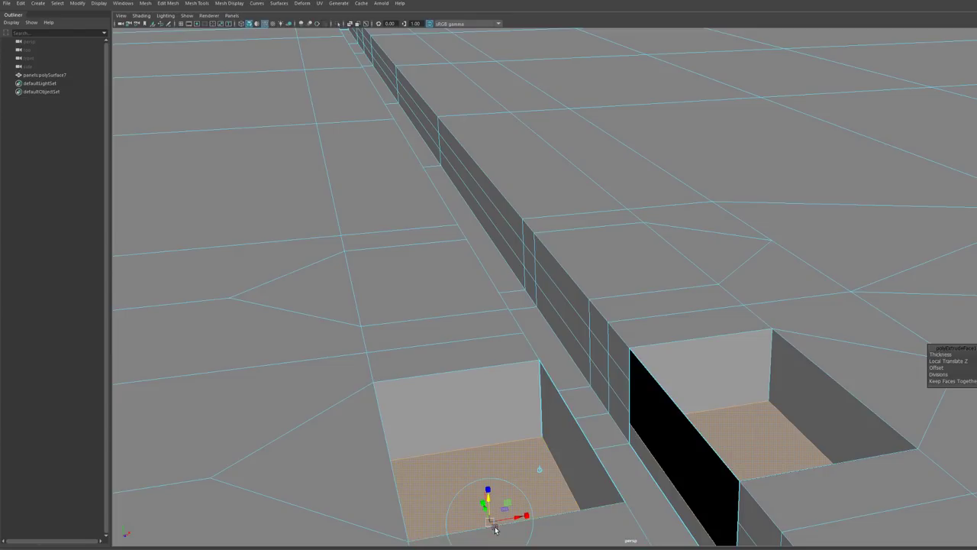
- Place the pivot on the pocket's upper corner and snap the extruded faces down to the groove floor's depth
key(w)
key(d)
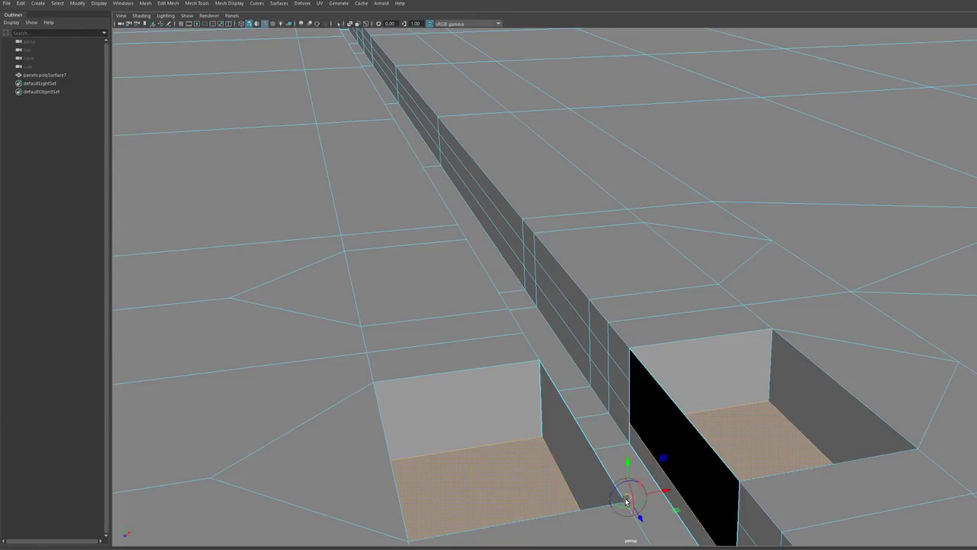
drag(626, 500, 627, 444)
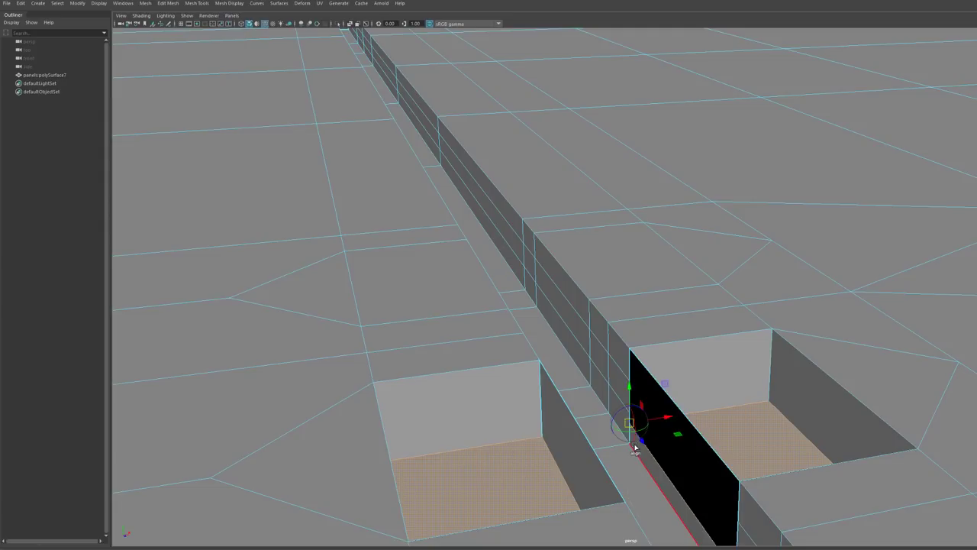
mouse_move(630, 424)
mouse_down()
mouse_move(636, 445)
mouse_move(585, 436)
mouse_move(614, 440)
mouse_up()
- Delete the pocket side faces that border the groove so both pockets open into it
key(F11)
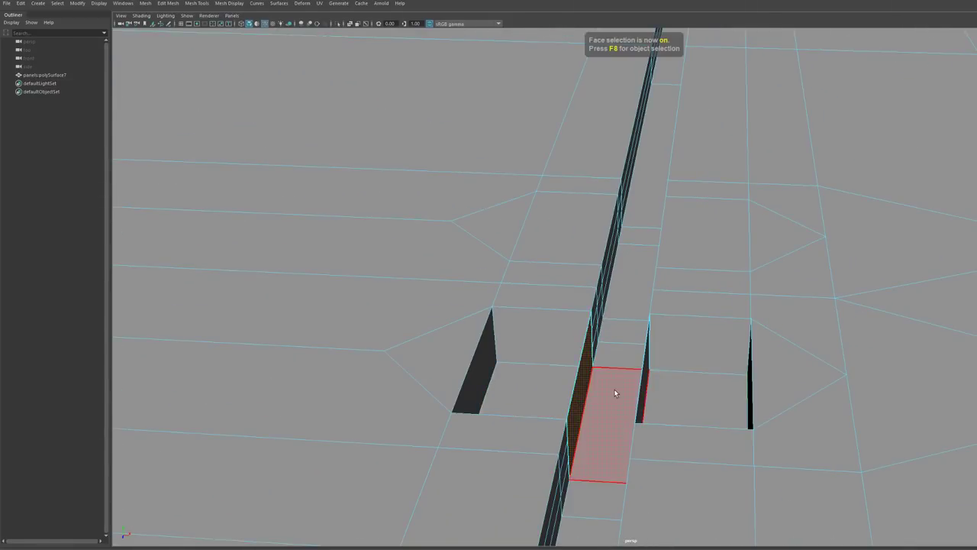
alt+drag(614, 389, 659, 412)
key(Delete)
- Try to merge all vertices around the two pockets and the adjoining groove section
key(F9)
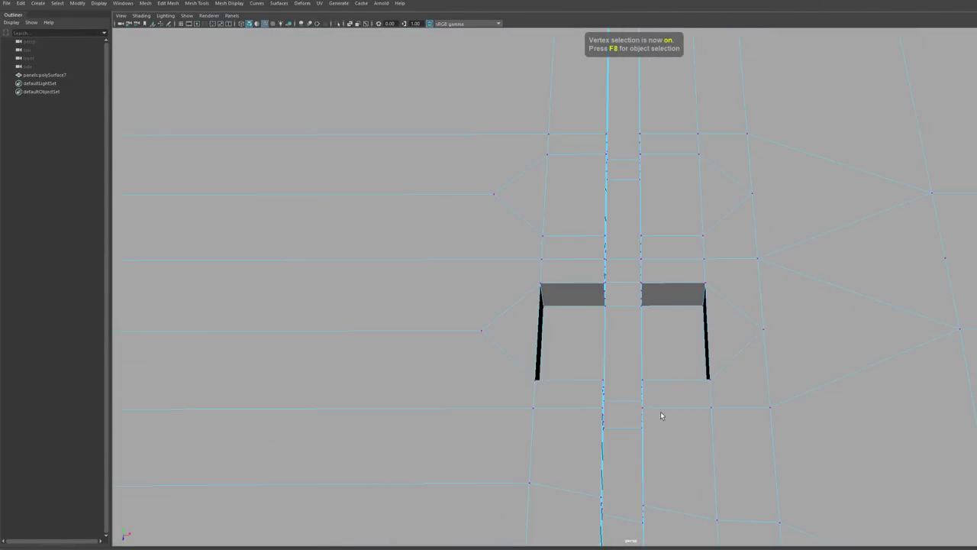
drag(737, 426, 434, 261)
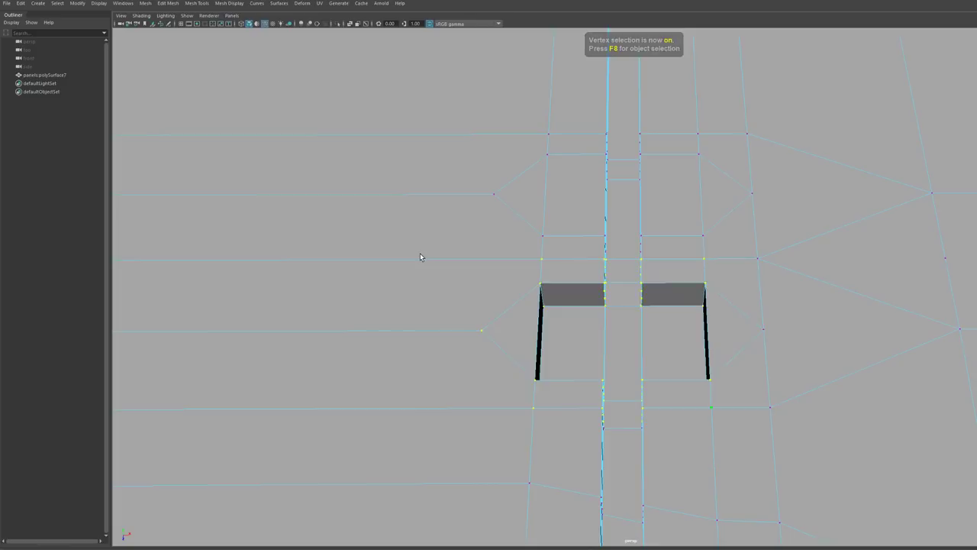
key(g)
key(ctrl+z)
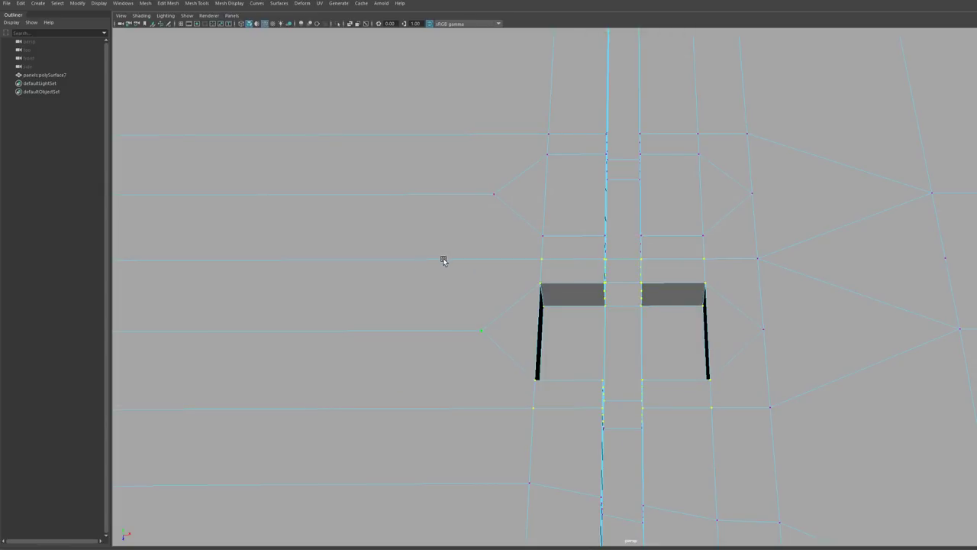
key(shift+z)
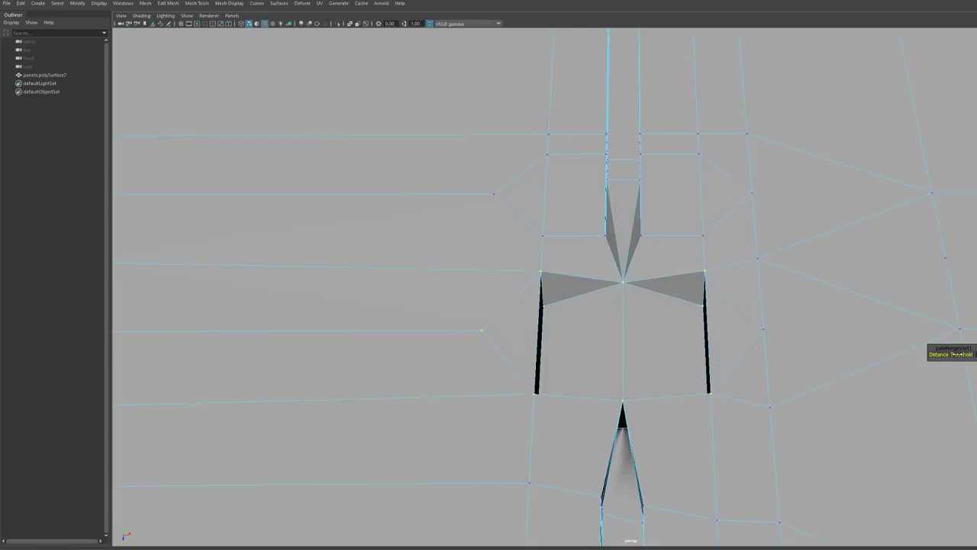
drag(958, 354, 956, 354)
key(ctrl+z)
- Examine the two pockets and the adjoining groove in object mode from several distances and angles
scroll(675, 379, down, 12)
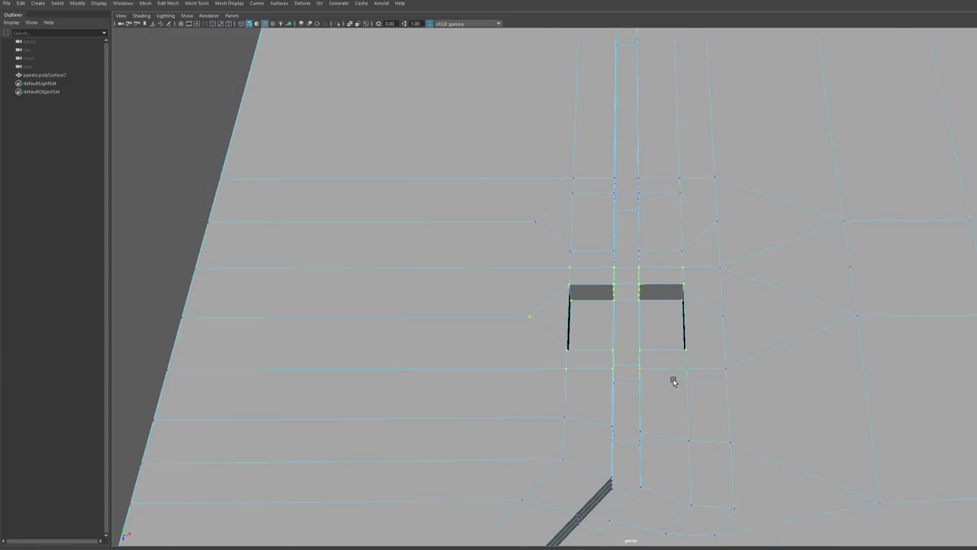
scroll(644, 360, down, 3)
scroll(655, 356, up, 2)
key(F8)
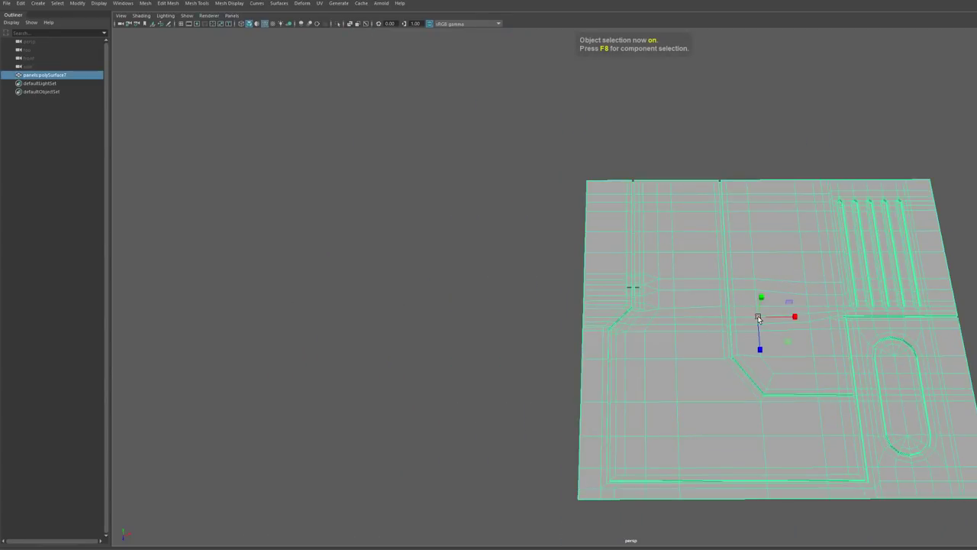
scroll(758, 318, up, 5)
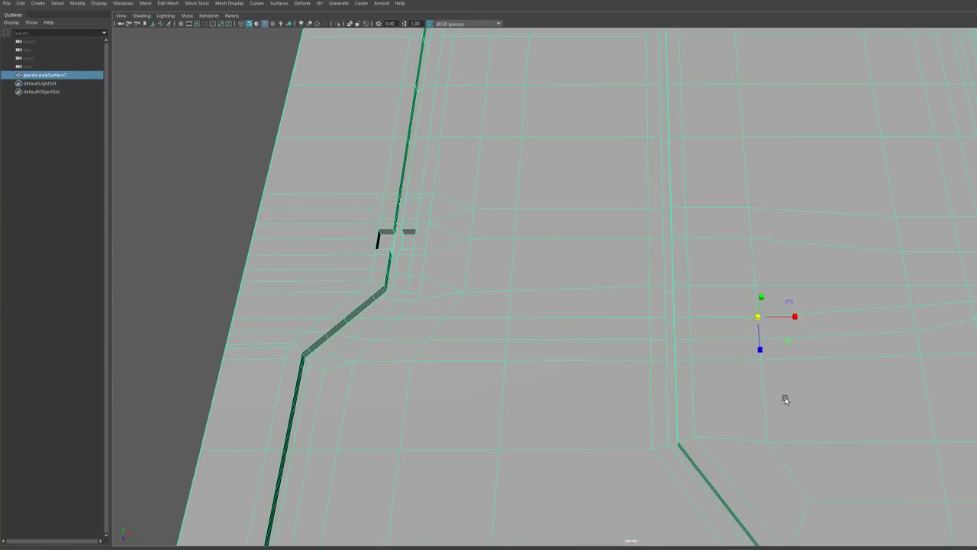
scroll(716, 309, up, 3)
scroll(651, 365, down, 4)
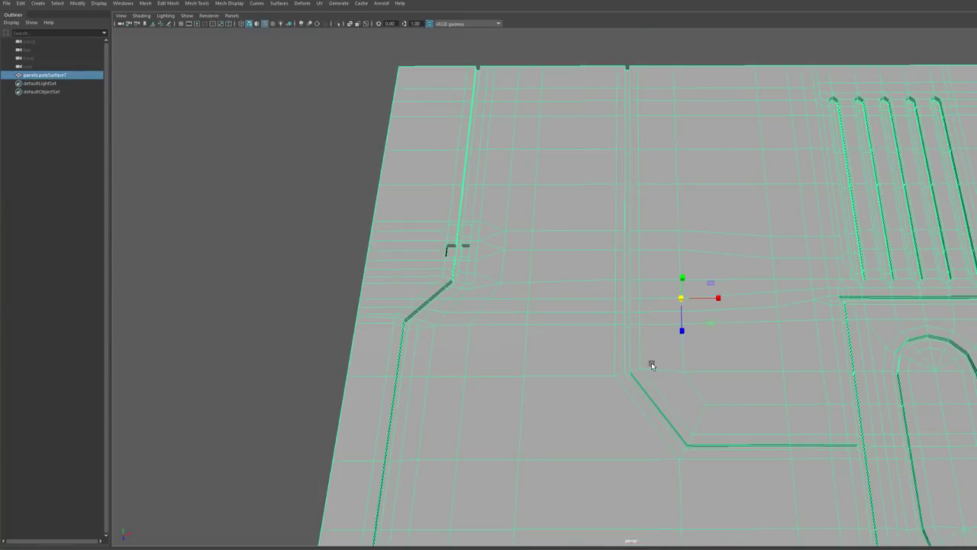
scroll(683, 299, up, 4)
scroll(390, 305, down, 3)
alt+middle_drag(389, 305, 653, 391)
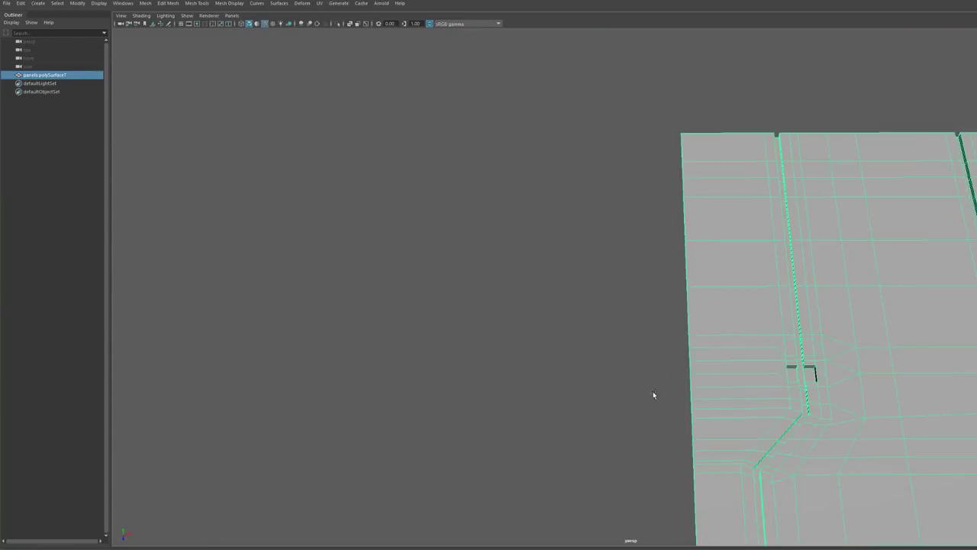
scroll(764, 401, up, 3)
alt+middle_drag(899, 367, 559, 304)
scroll(524, 268, up, 4)
- Try again to merge the selected vertices around the two pockets, and undo the merge
key(F9)
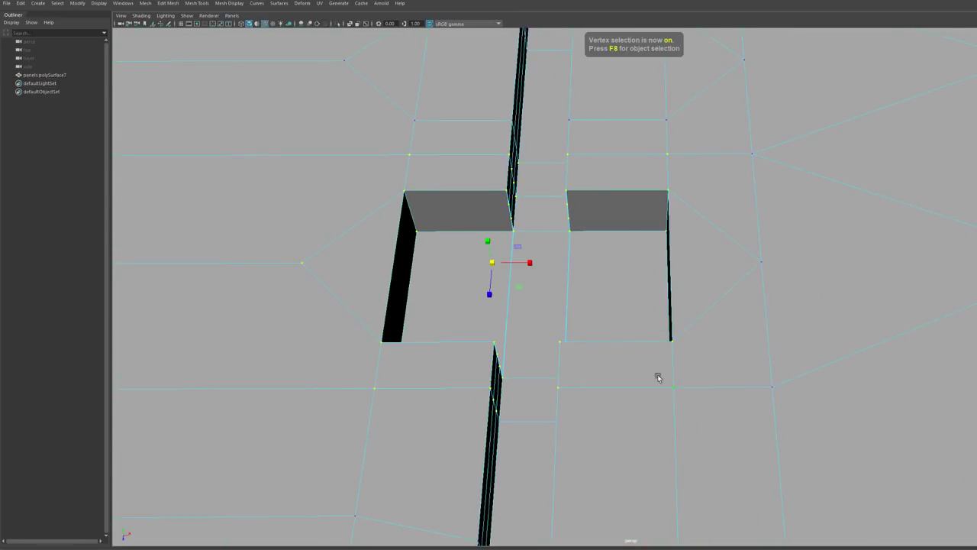
drag(729, 379, 317, 123)
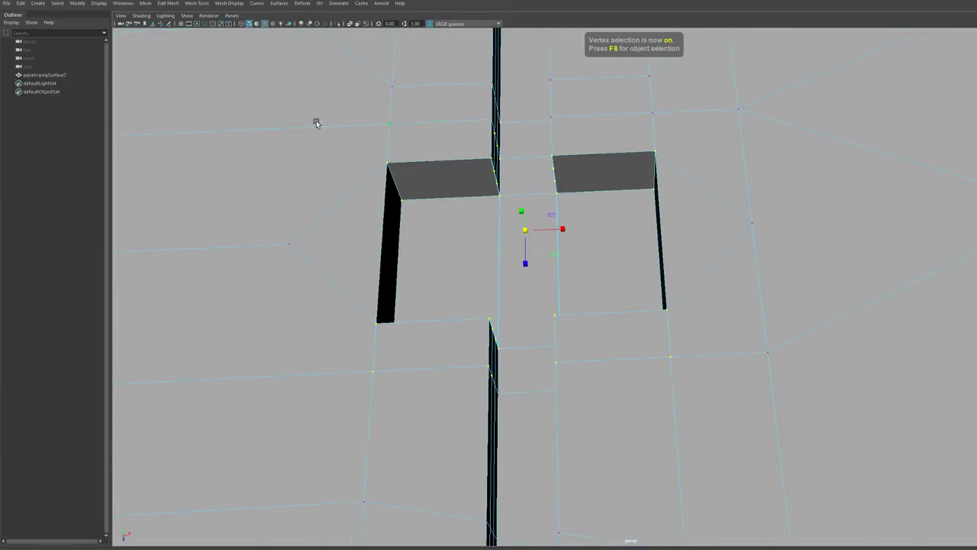
key(g)
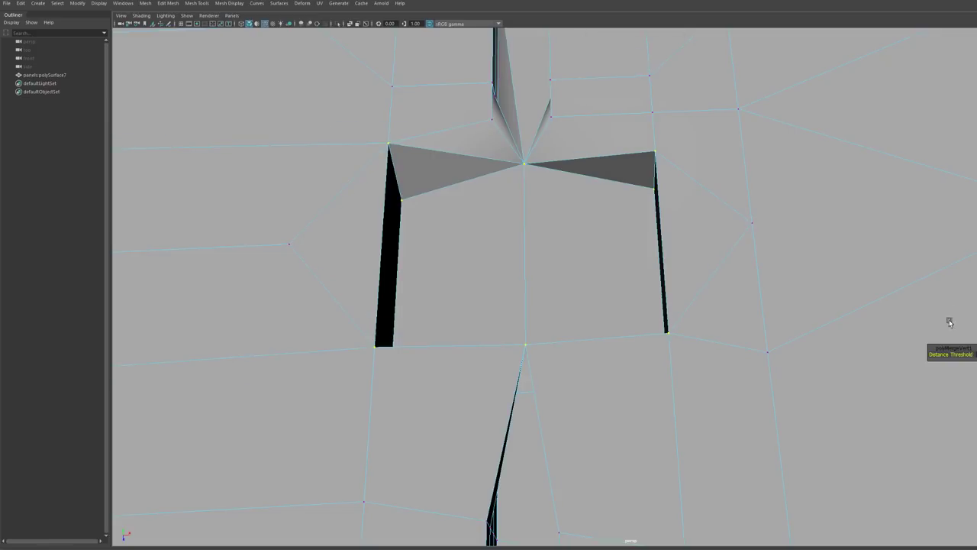
key(ctrl+z)
- Freeze the panel's transformations and delete its construction history
key(F8)
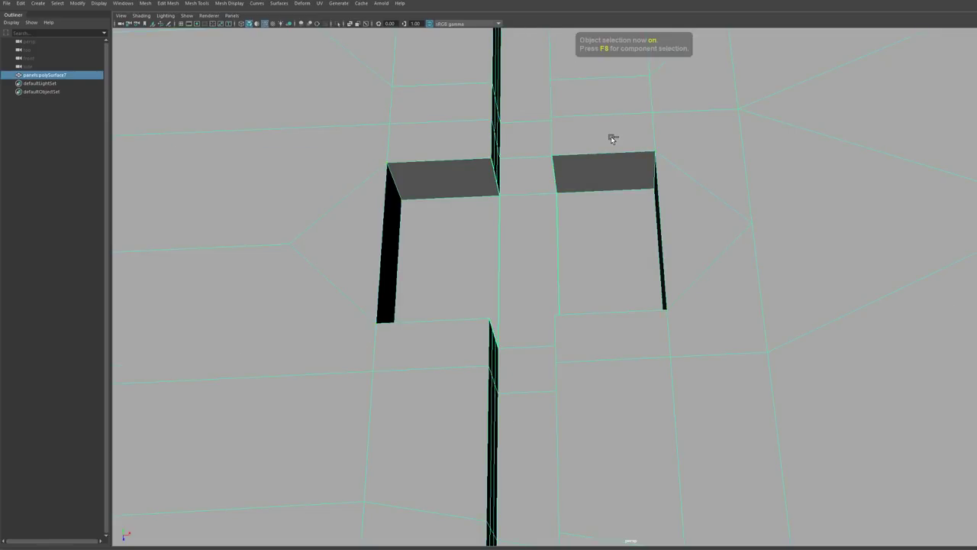
click(76, 3)
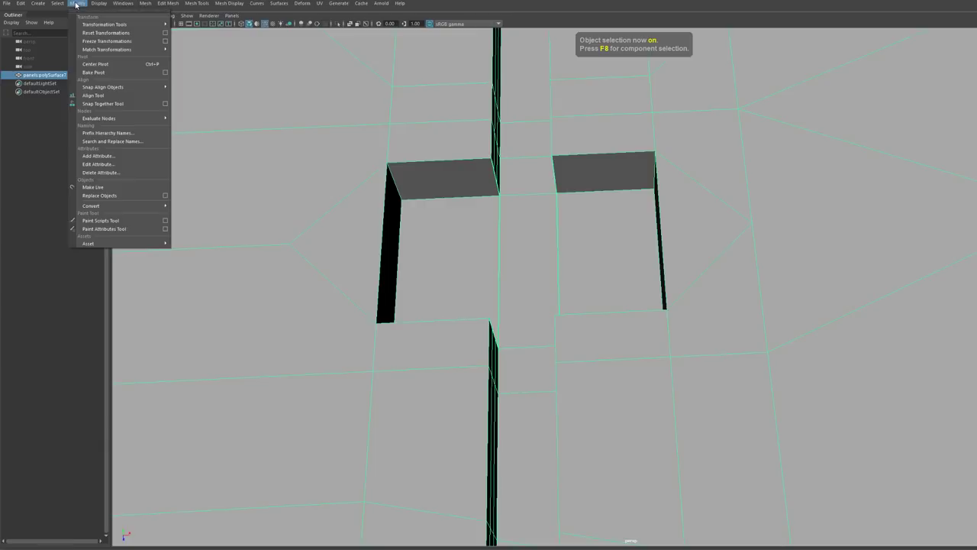
click(95, 42)
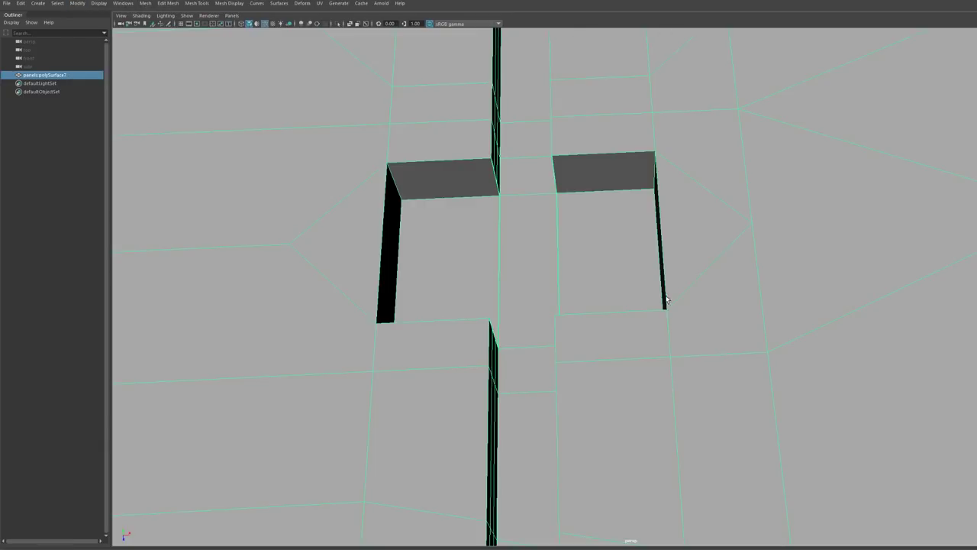
key(F8)
key(F8)
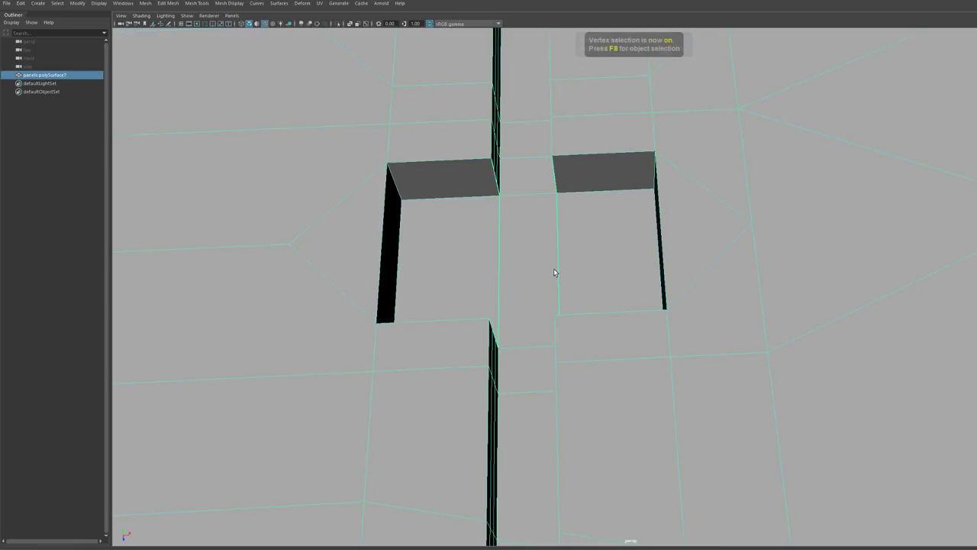
click(21, 4)
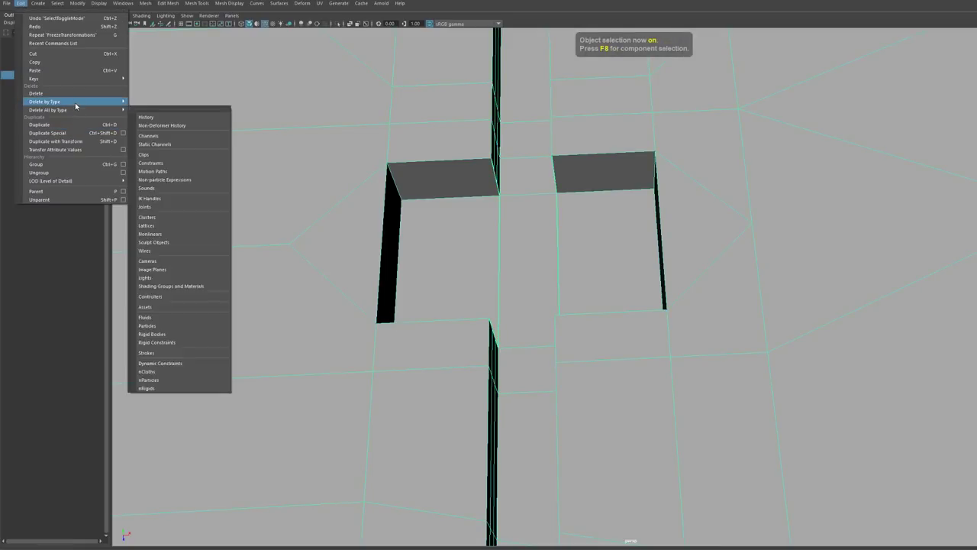
mouse_move(76, 103)
click(140, 108)
- Merge the vertices around the two pockets and the adjoining groove section
key(F9)
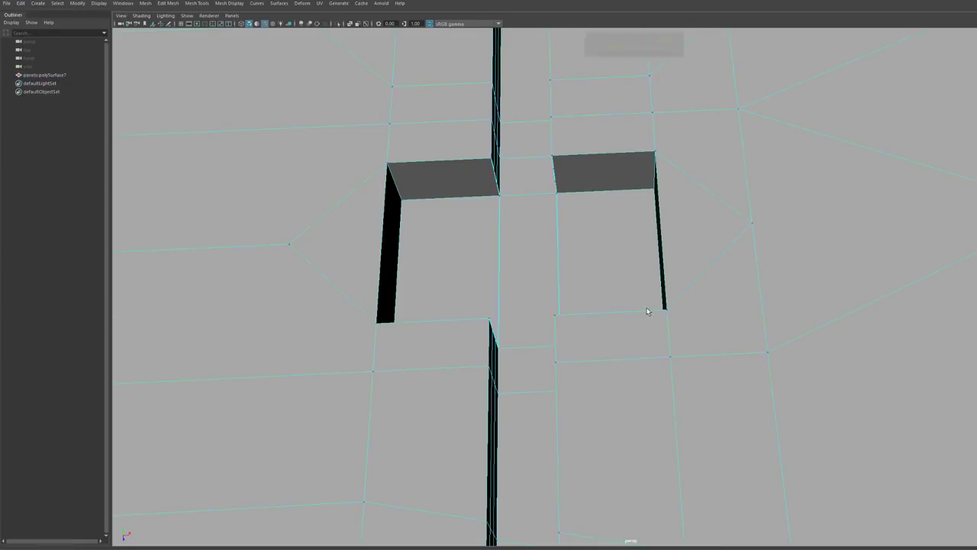
scroll(778, 353, down, 3)
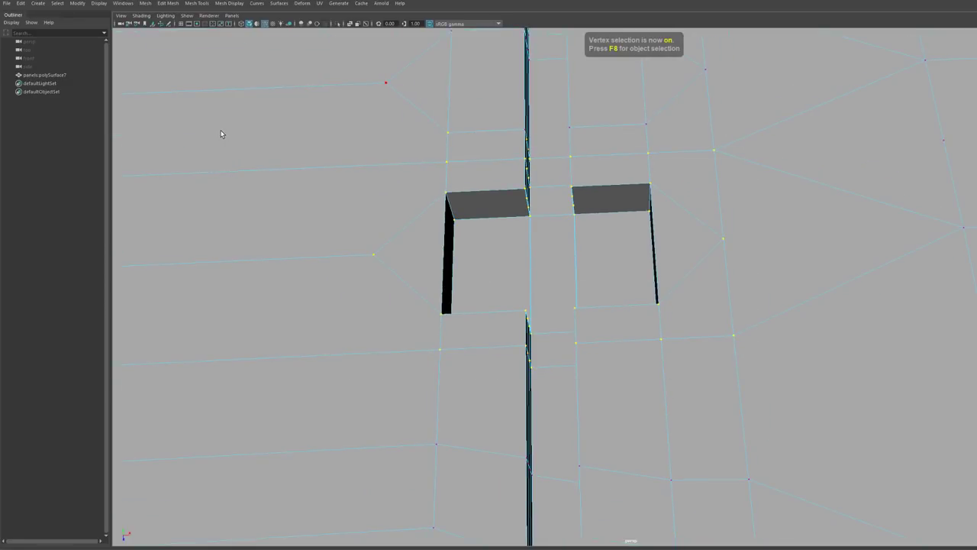
mouse_move(379, 255)
alt+mouse_down()
mouse_move(399, 266)
mouse_move(379, 249)
alt+mouse_up()
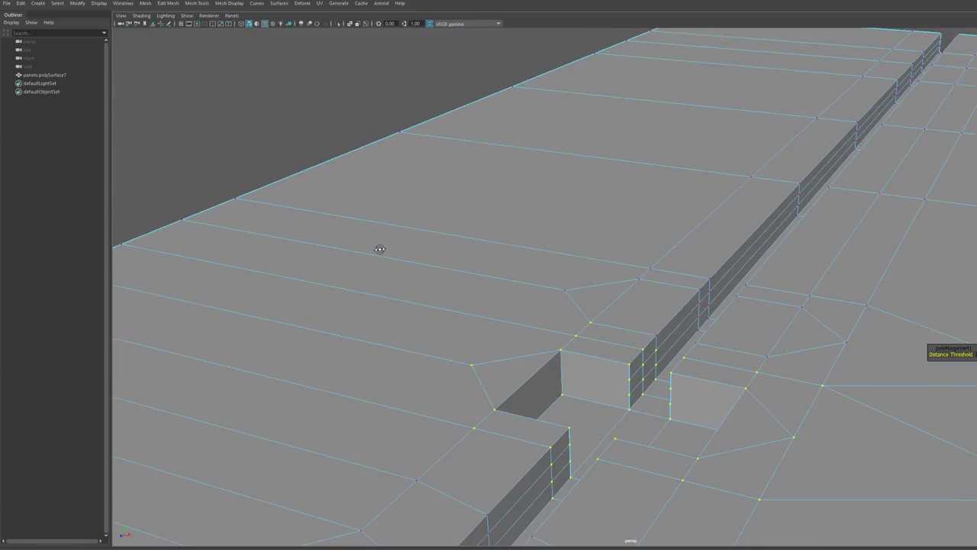
key(F8)
- Scale the outer side walls of the two pockets outward to widen the notch across the groove
scroll(670, 393, down, 3)
alt+drag(655, 338, 669, 390)
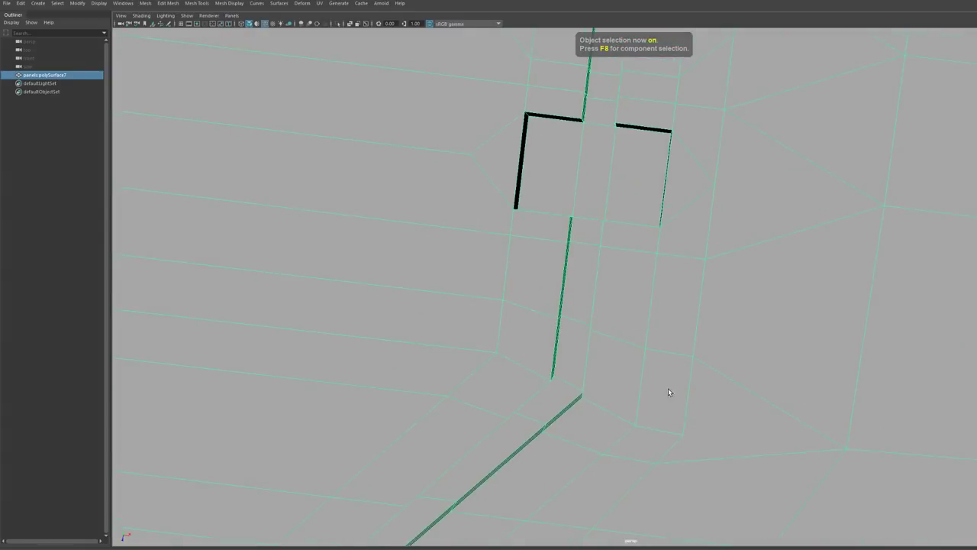
scroll(631, 289, down, 10)
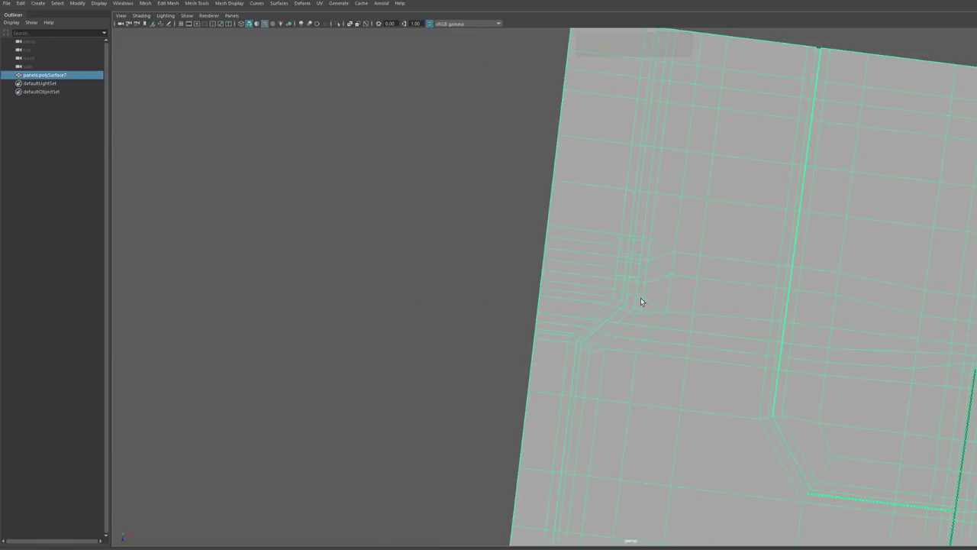
scroll(640, 297, up, 5)
alt+drag(639, 294, 612, 267)
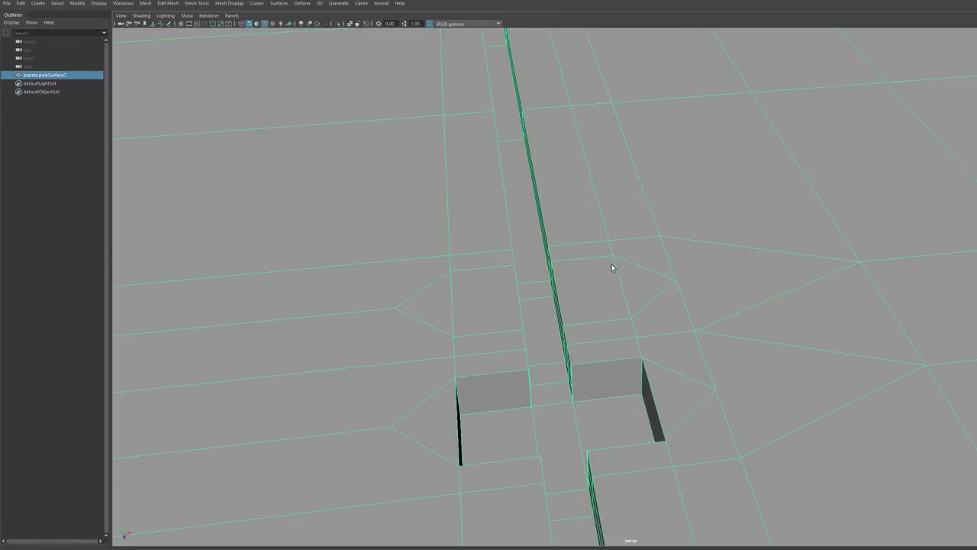
key(F11)
click(648, 408)
alt+drag(644, 413, 523, 390)
key(r)
drag(611, 355, 624, 357)
alt+drag(624, 352, 645, 348)
scroll(597, 332, down, 5)
key(F8)
- Cut the interrupted lengthwise edge through the right pocket and connect the pocket's outer corners to the surrounding vertices
scroll(596, 306, up, 5)
scroll(583, 245, down, 2)
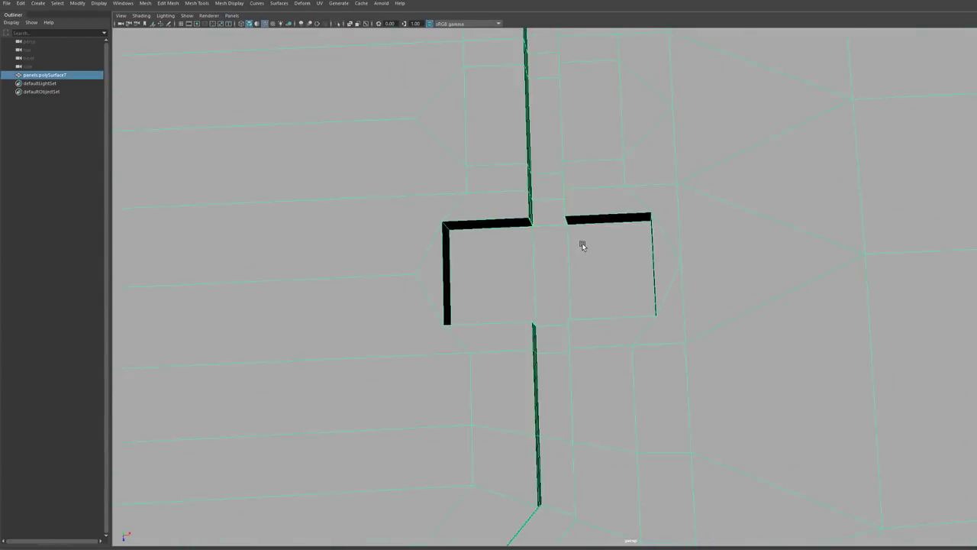
alt+drag(583, 245, 725, 409)
click(687, 393)
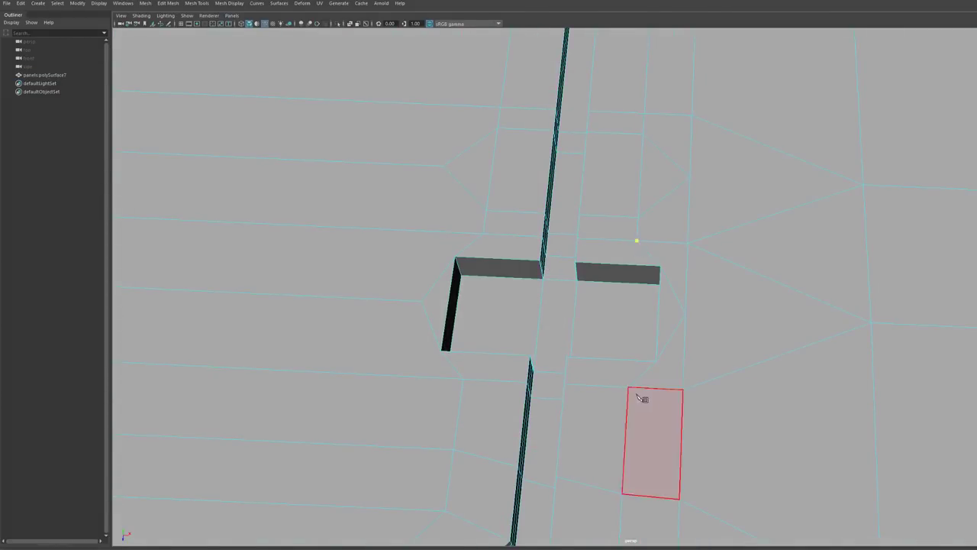
mouse_move(642, 397)
alt+mouse_down()
mouse_move(648, 380)
mouse_move(619, 425)
mouse_move(626, 290)
mouse_move(643, 383)
alt+mouse_up()
alt+drag(668, 350, 678, 393)
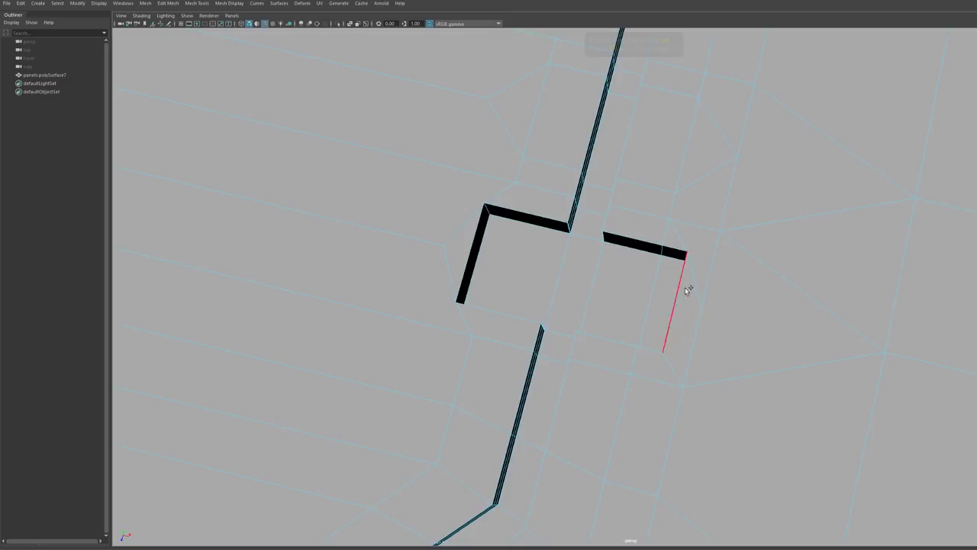
alt+drag(696, 275, 691, 337)
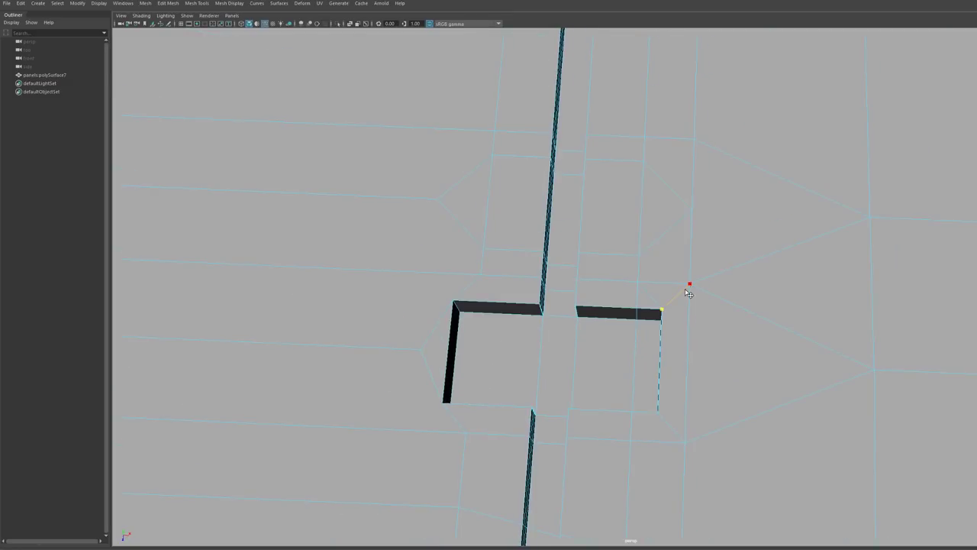
alt+drag(530, 338, 653, 309)
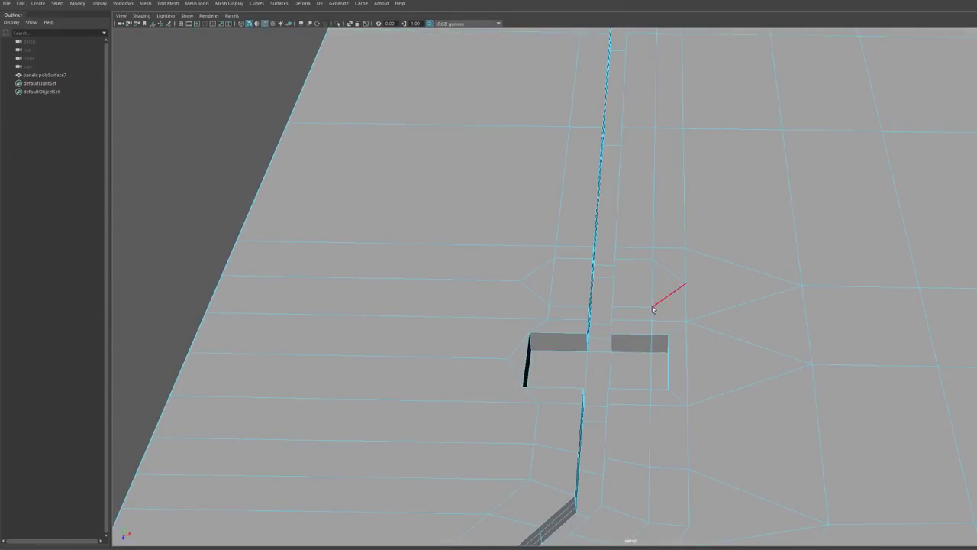
- Connect the vertical edges of the right pocket's walls with 2 segments
alt+drag(587, 315, 514, 349)
scroll(601, 298, up, 5)
key(F11)
click(573, 333)
key(F10)
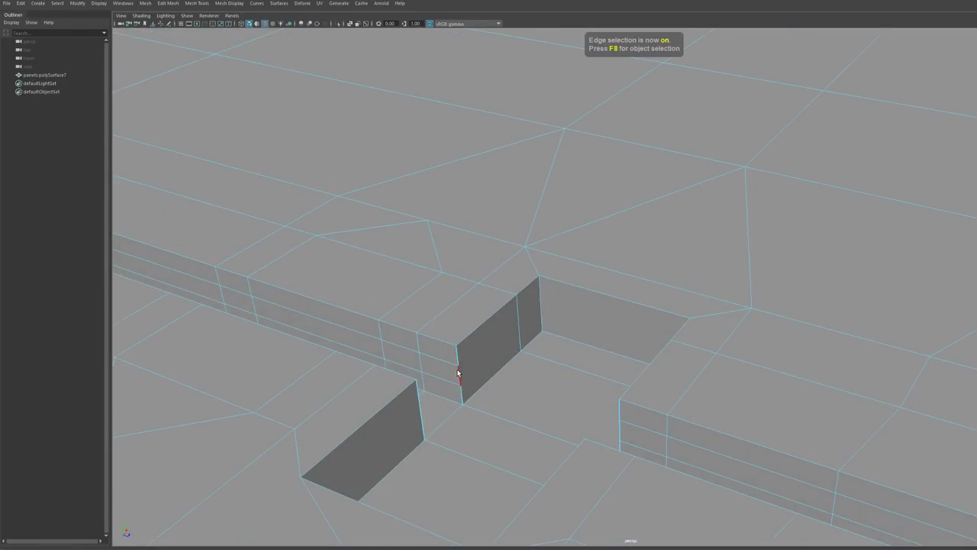
alt+drag(521, 449, 529, 427)
shift+click(416, 412)
alt+drag(425, 456, 559, 413)
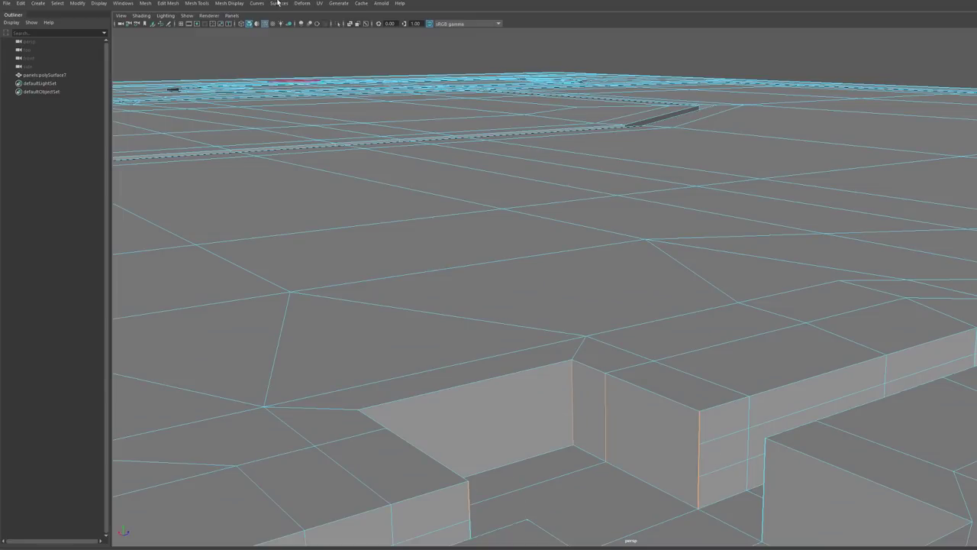
click(197, 3)
click(272, 44)
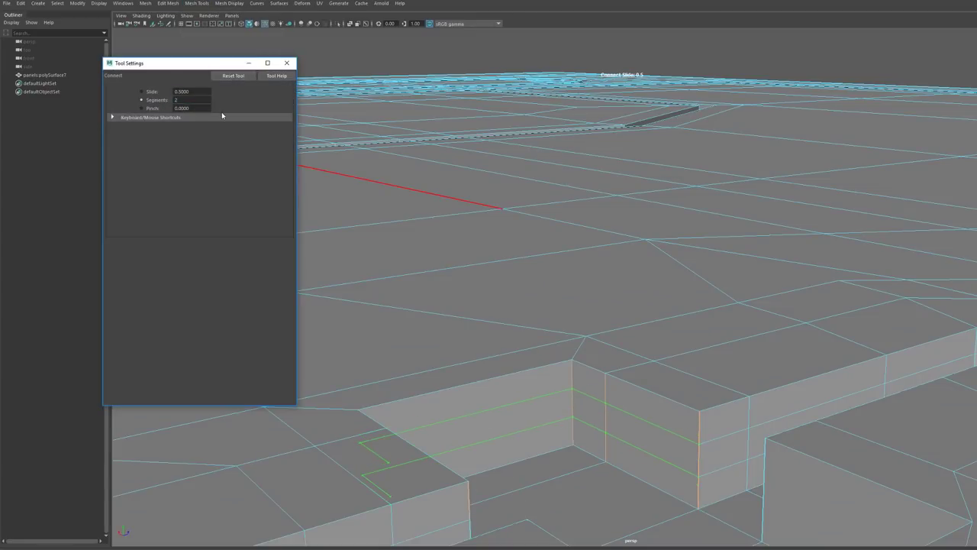
alt+drag(346, 304, 484, 352)
key(q)
- Extend the two new horizontal edge rows across the remaining pocket walls to the groove's edges and close the tool settings
scroll(551, 377, up, 3)
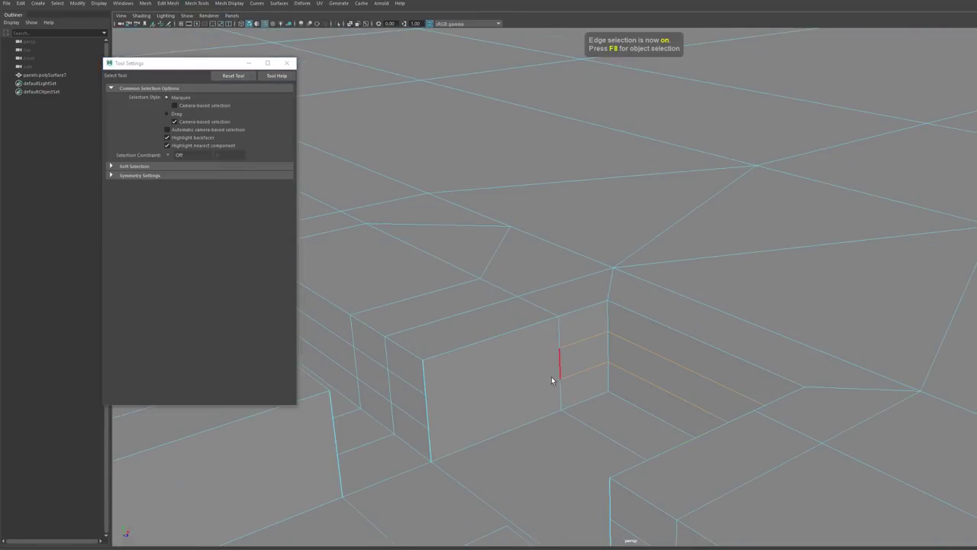
key(ctrl+shift+x)
click(548, 357)
click(390, 411)
key(Return)
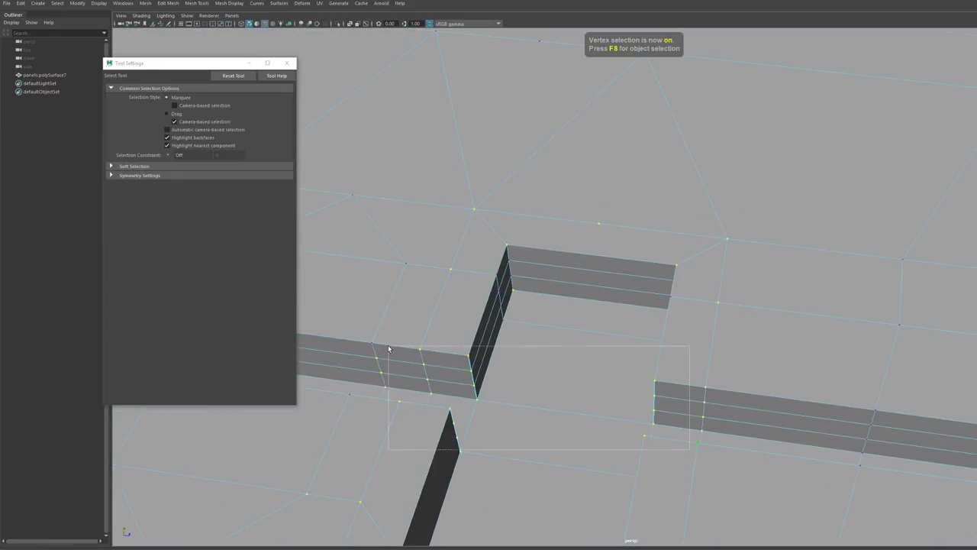
alt+drag(397, 316, 477, 409)
click(287, 63)
- Cut a lengthwise edge along the middle of the groove floor between the two pockets
scroll(508, 336, down, 3)
alt+drag(510, 343, 504, 315)
key(F8)
alt+drag(645, 220, 628, 282)
scroll(629, 282, up, 3)
key(ctrl+shift+x)
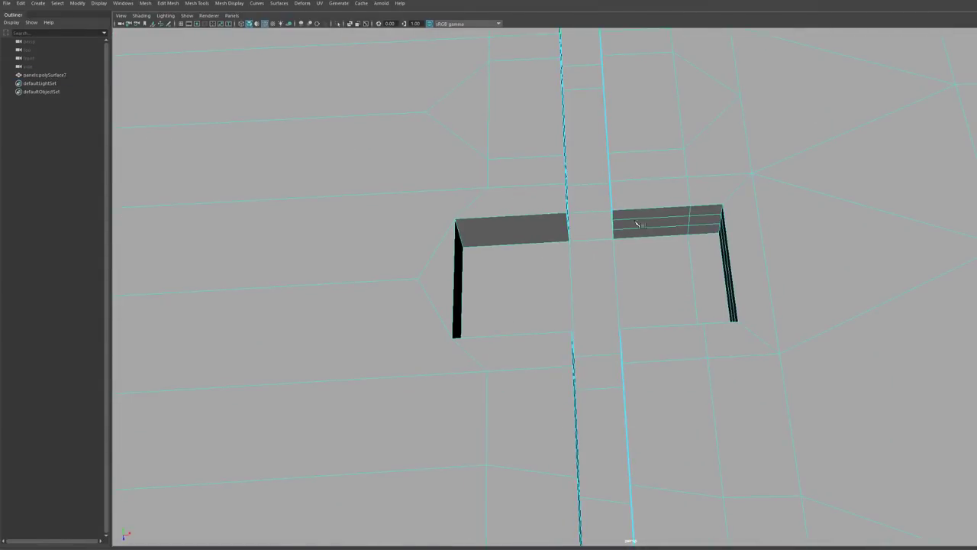
alt+drag(617, 217, 619, 210)
alt+drag(600, 273, 643, 245)
- Examine the notch's rounded corners by switching between smoothed preview and the unsmoothed mesh
key(F10)
alt+drag(638, 251, 642, 400)
key(1)
scroll(635, 314, up, 3)
key(3)
key(1)
key(3)
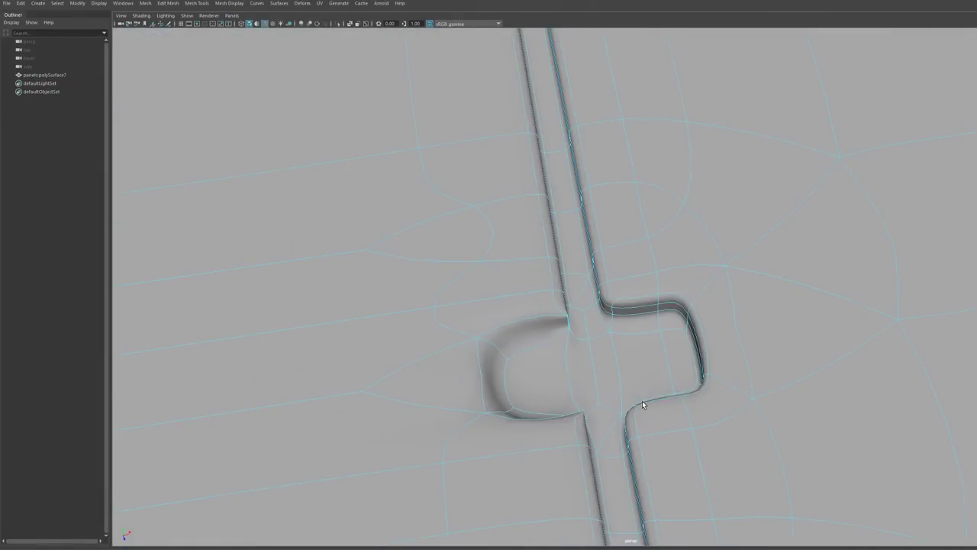
key(1)
- Add a crosswise edge through the middle of both pockets and compare the notch in smoothed and unsmoothed display
alt+drag(743, 340, 747, 382)
key(F10)
drag(552, 330, 749, 340)
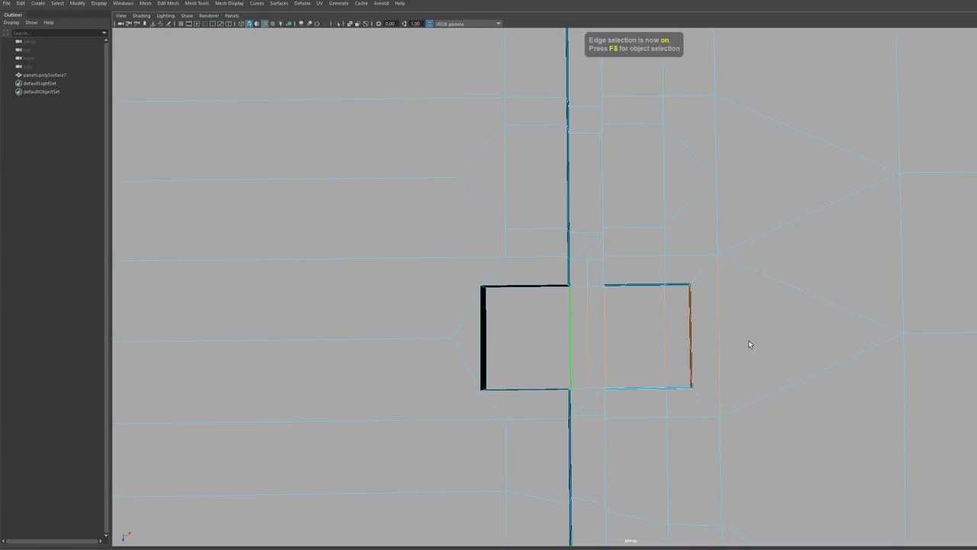
key(ctrl+shift+x)
key(3)
key(1)
alt+drag(807, 323, 792, 340)
key(3)
key(1)
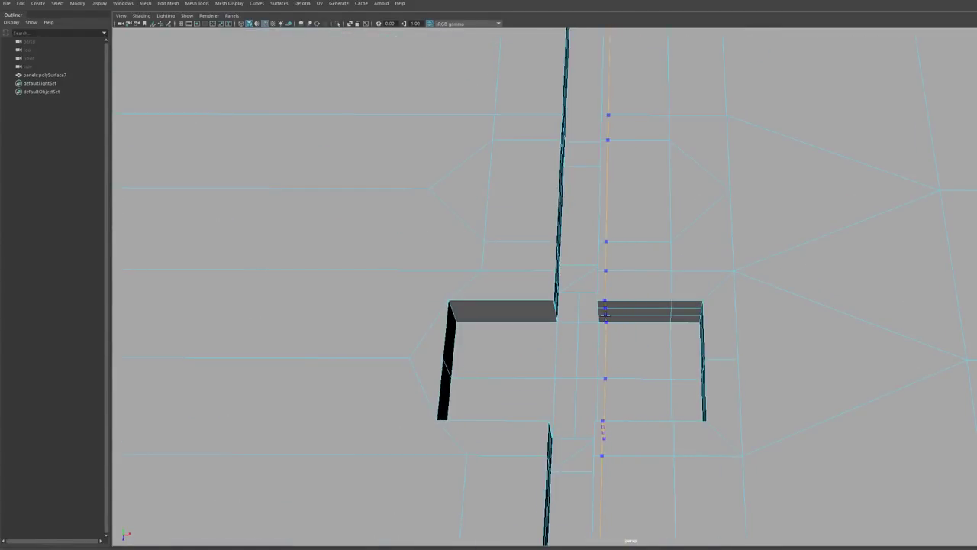
- Insert an edge loop close to the groove's right wall through the right pocket and check it in smoothed preview
ctrl+click(606, 315)
scroll(709, 387, down, 5)
alt+drag(710, 386, 686, 352)
key(3)
key(1)
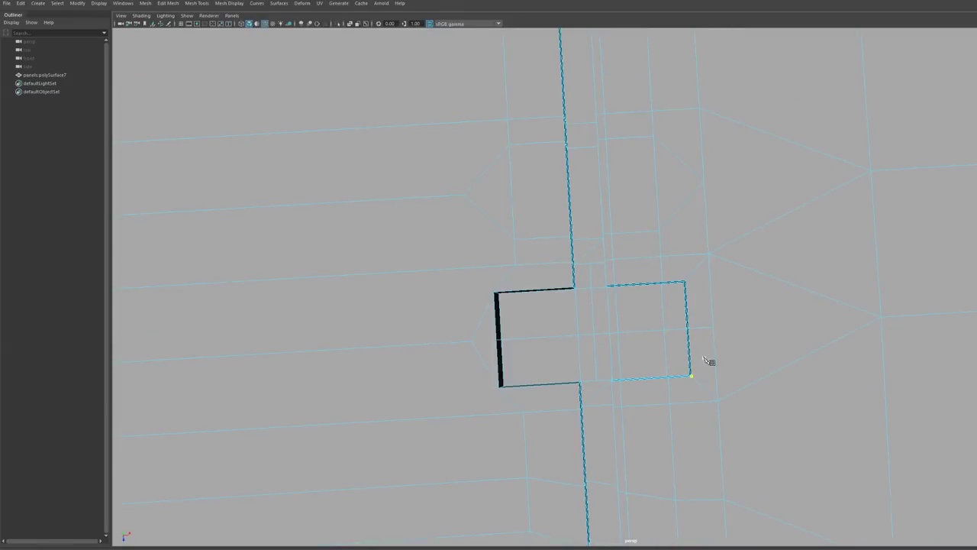
- Extract the right pocket's faces, with its rim, walls, adjoining groove floor and outer triangular face, as a separate piece
key(F11)
mouse_move(649, 323)
alt+mouse_down()
mouse_move(614, 366)
mouse_move(655, 371)
mouse_move(667, 356)
mouse_move(670, 384)
mouse_move(654, 380)
alt+mouse_up()
scroll(667, 356, up, 5)
mouse_move(653, 380)
alt+mouse_down()
mouse_move(733, 339)
mouse_move(600, 383)
mouse_move(761, 371)
mouse_move(749, 348)
alt+mouse_up()
key(shift+period)
key(shift+comma)
alt+drag(748, 348, 623, 353)
alt+drag(623, 353, 724, 458)
shift+click(724, 461)
shift+double_click(797, 364)
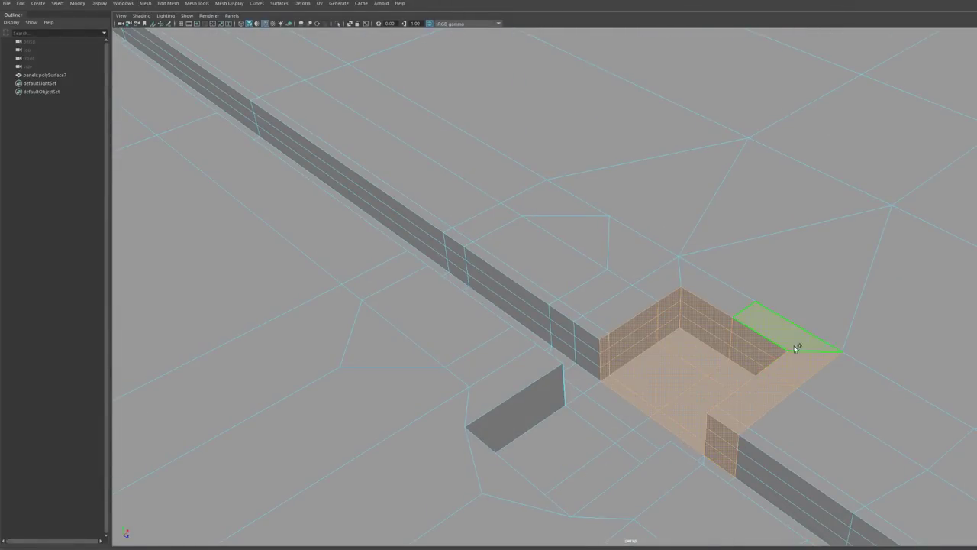
alt+drag(601, 368, 581, 321)
click(162, 3)
click(183, 237)
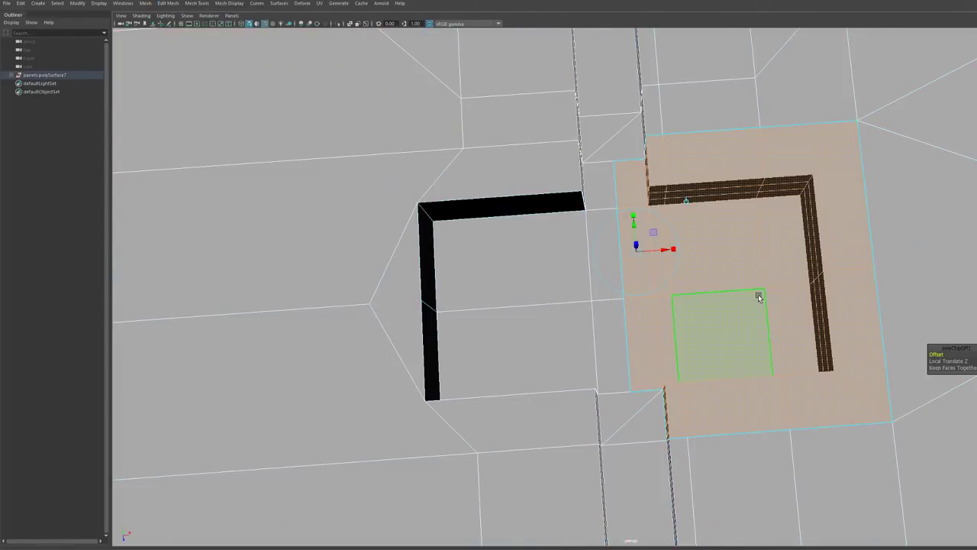
- Mirror the extracted half-notch across the X axis as a copy combined with the original, merging border vertices
key(F8)
alt+drag(758, 295, 595, 263)
scroll(595, 263, down, 4)
click(524, 237)
alt+drag(524, 237, 524, 255)
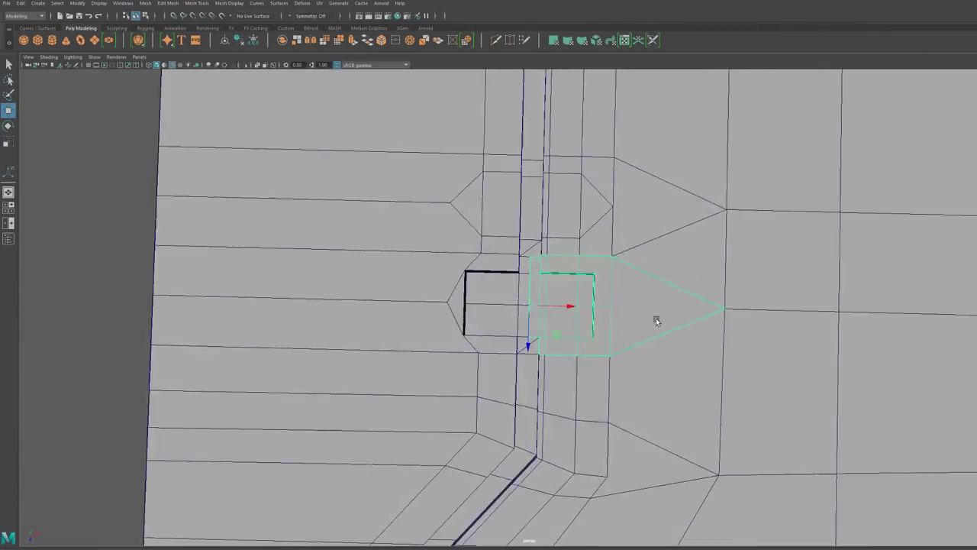
shift+right_click(621, 304)
click(662, 398)
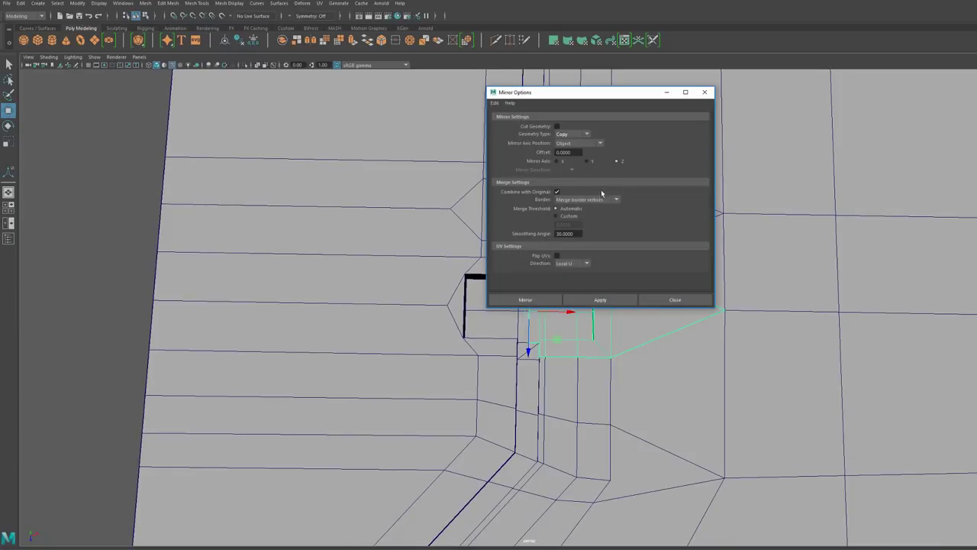
click(558, 161)
click(525, 299)
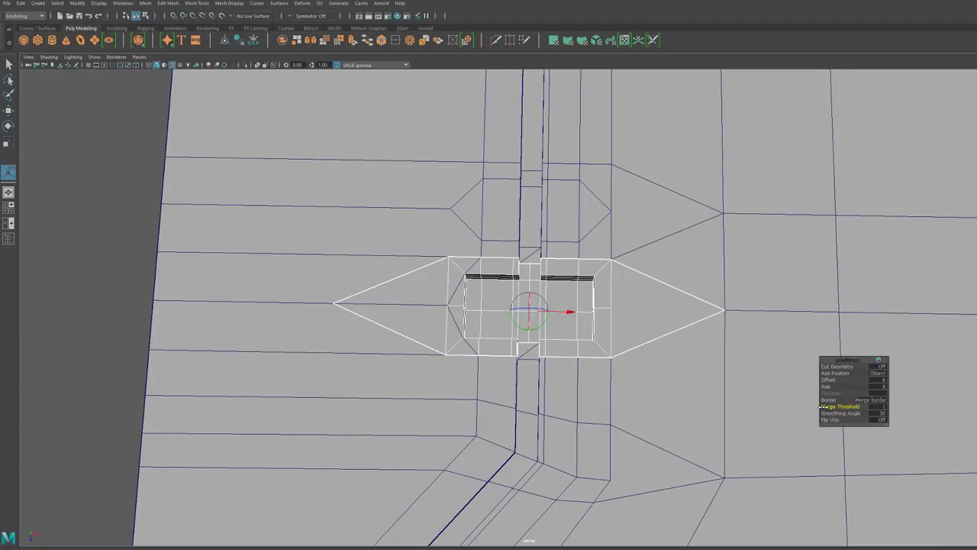
click(601, 337)
scroll(535, 290, up, 5)
click(467, 220)
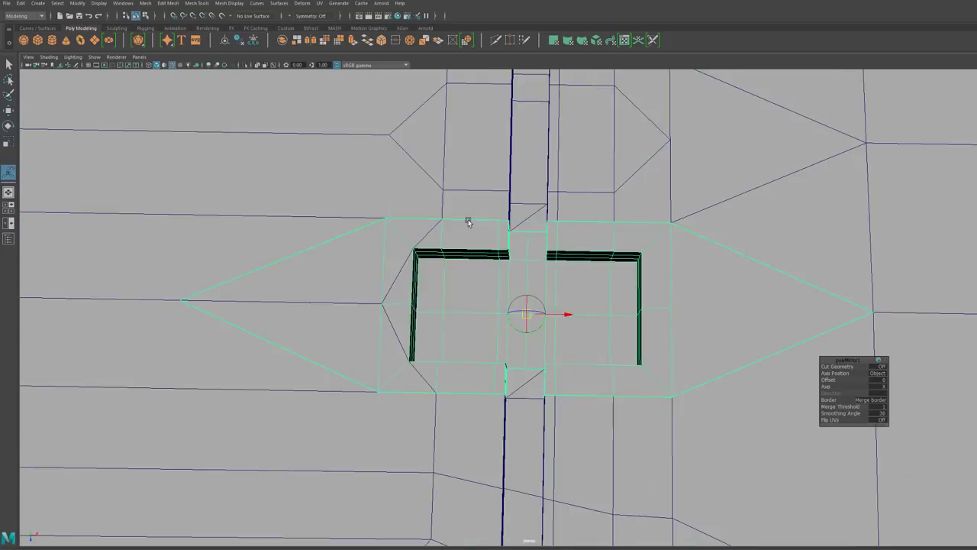
alt+drag(467, 221, 477, 200)
scroll(334, 342, down, 5)
- Isolate the main panel and delete the old notch area and the patch above it, including the two triangular faces beside them
click(333, 342)
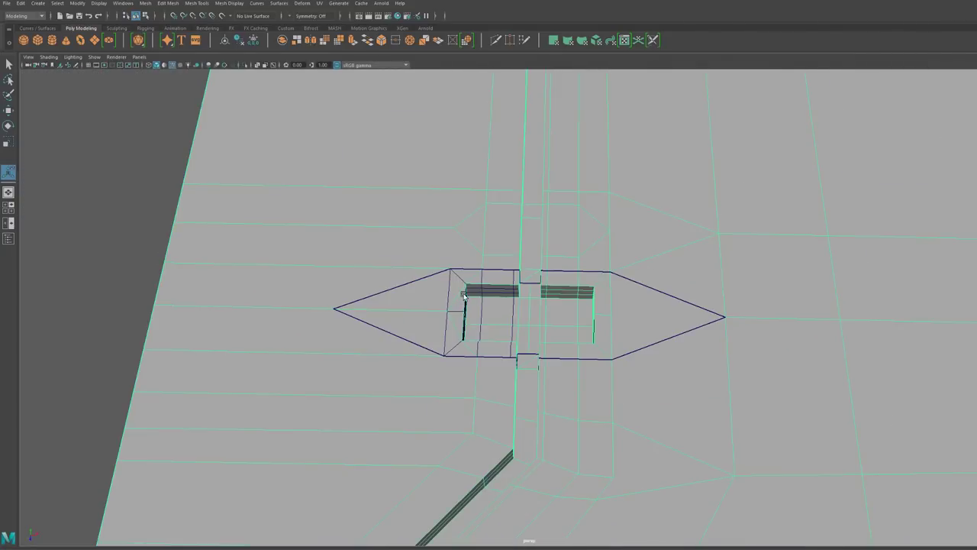
key(ctrl+1)
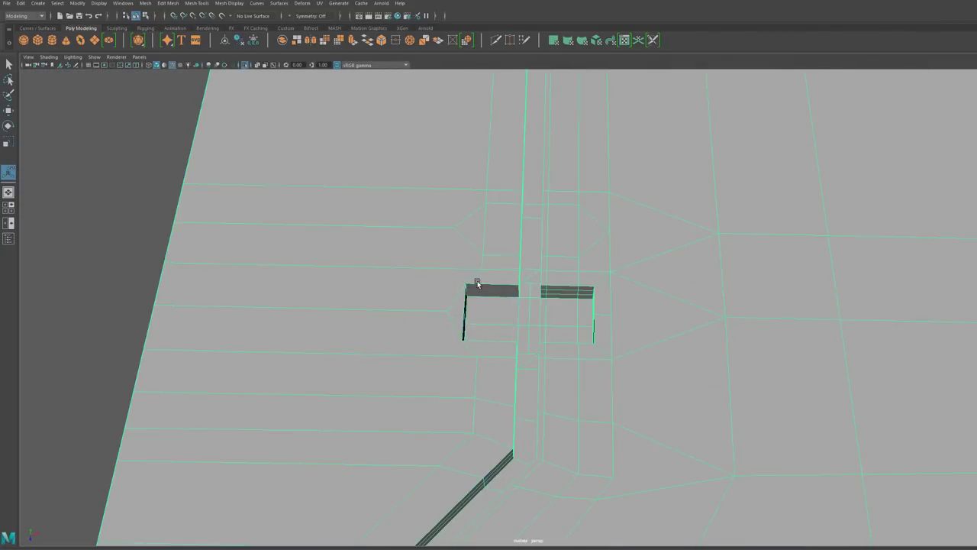
alt+drag(475, 282, 478, 320)
key(q)
right_drag(478, 320, 493, 263)
drag(432, 166, 598, 346)
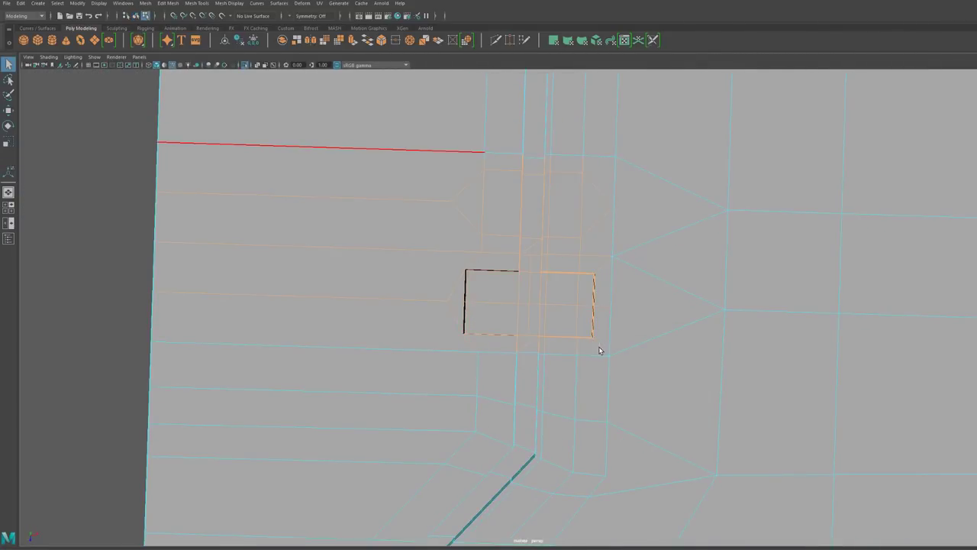
key(ctrl+F11)
shift+click(663, 212)
shift+click(655, 312)
mouse_move(655, 313)
alt+mouse_down()
mouse_move(657, 304)
mouse_move(659, 323)
alt+mouse_up()
key(Delete)
key(F8)
key(ctrl+1)
- Bridge the missing floor strip between the two groove walls at the lower end of the mirrored notch piece
key(F8)
alt+right_drag(556, 289, 571, 348)
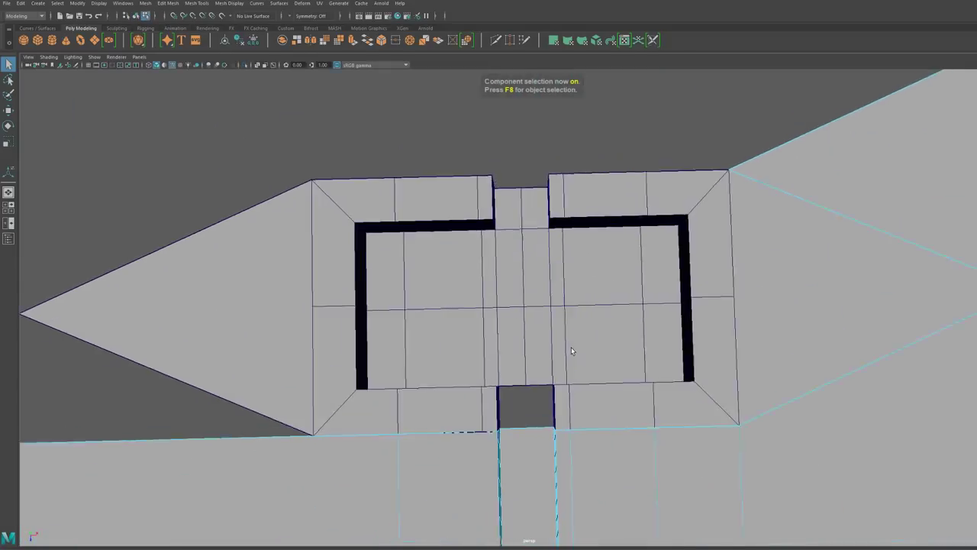
alt+drag(571, 348, 546, 269)
key(F8)
click(559, 392)
key(F8)
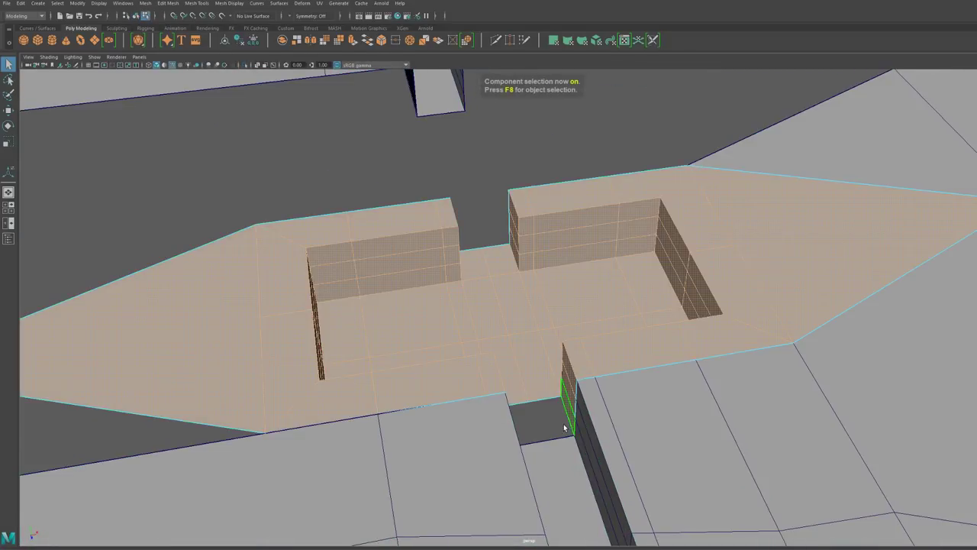
key(F10)
mouse_move(563, 423)
alt+mouse_down()
mouse_move(489, 421)
mouse_move(549, 427)
alt+mouse_up()
key(ctrl+r)
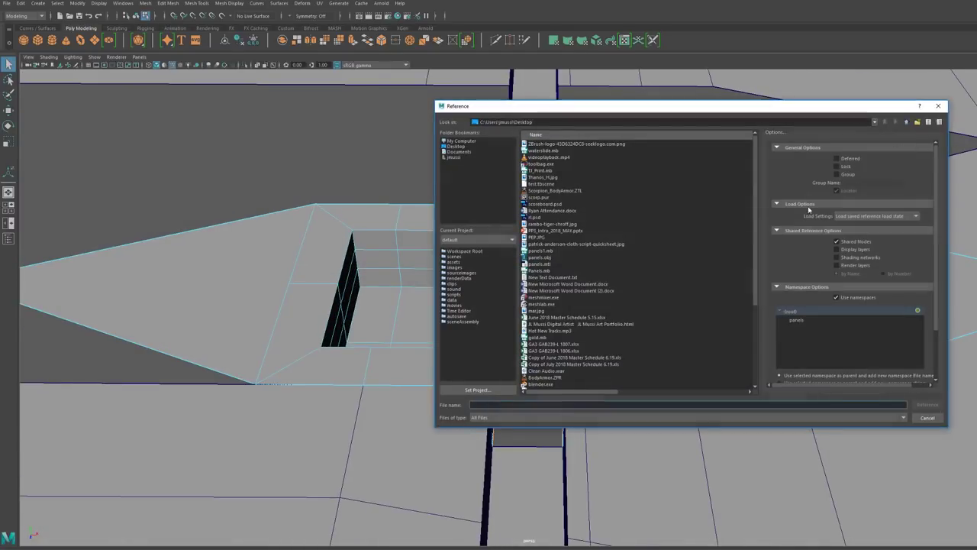
click(939, 106)
click(157, 4)
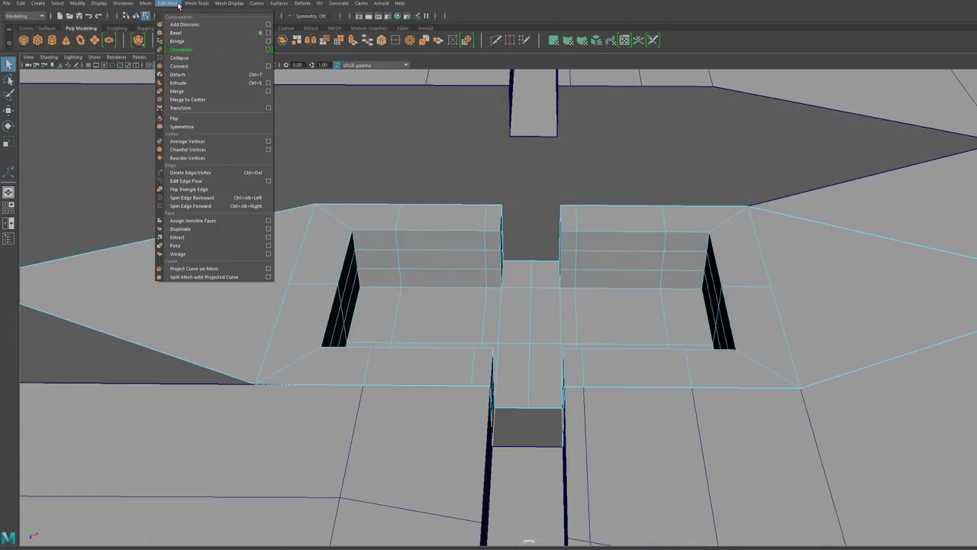
click(177, 41)
alt+drag(545, 399, 548, 433)
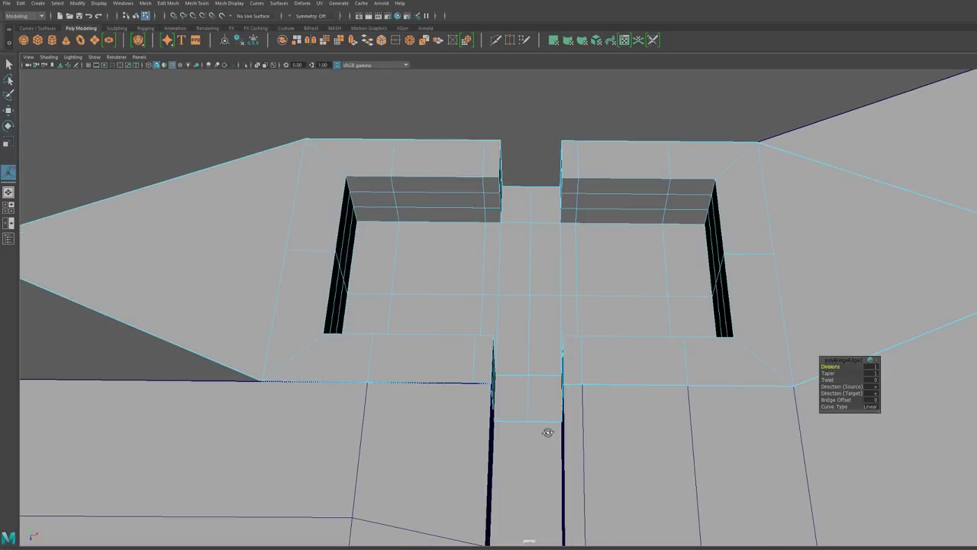
key(ctrl+F9)
alt+drag(489, 389, 479, 368)
key(m)
key(q)
key(F8)
scroll(479, 368, down, 5)
alt+drag(615, 255, 629, 321)
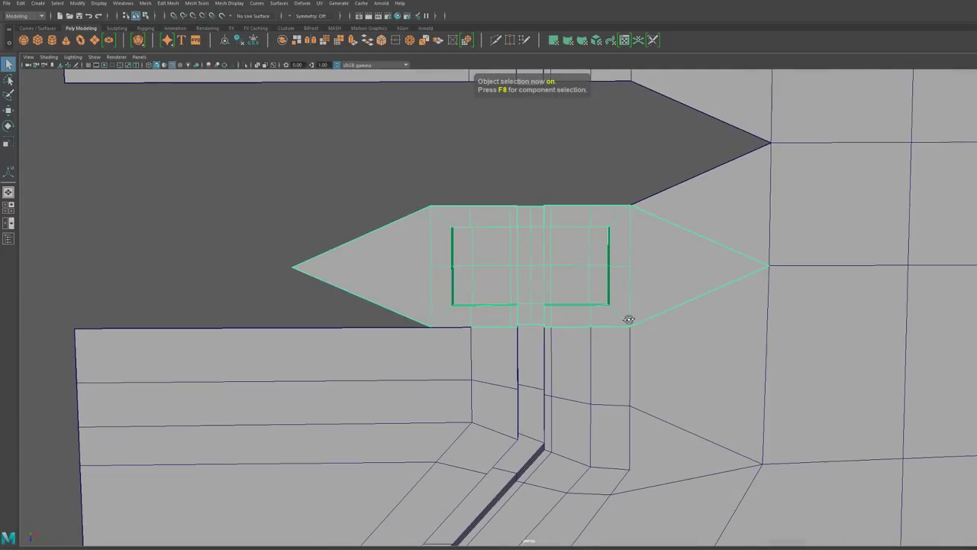
alt+middle_drag(578, 241, 574, 299)
key(F8)
key(F8)
key(w)
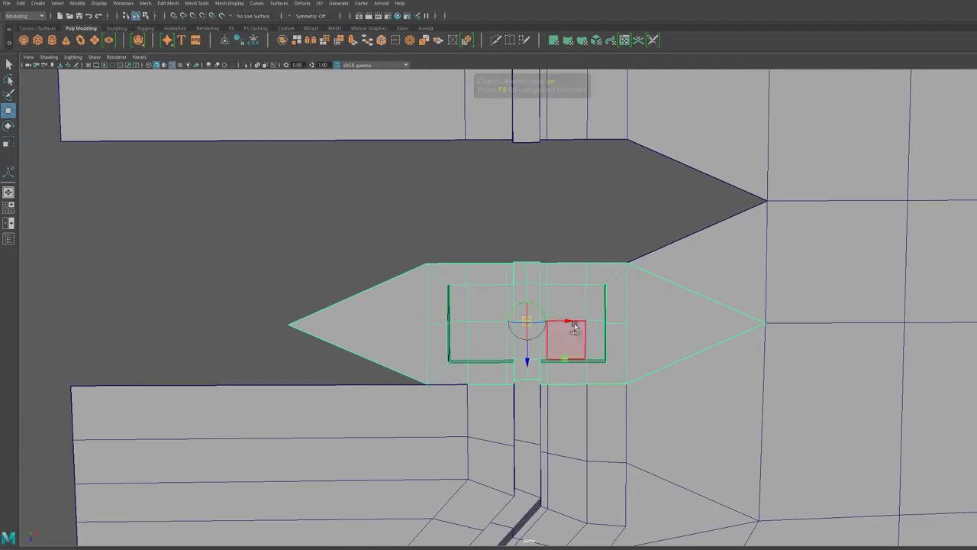
key(F8)
drag(527, 323, 527, 266)
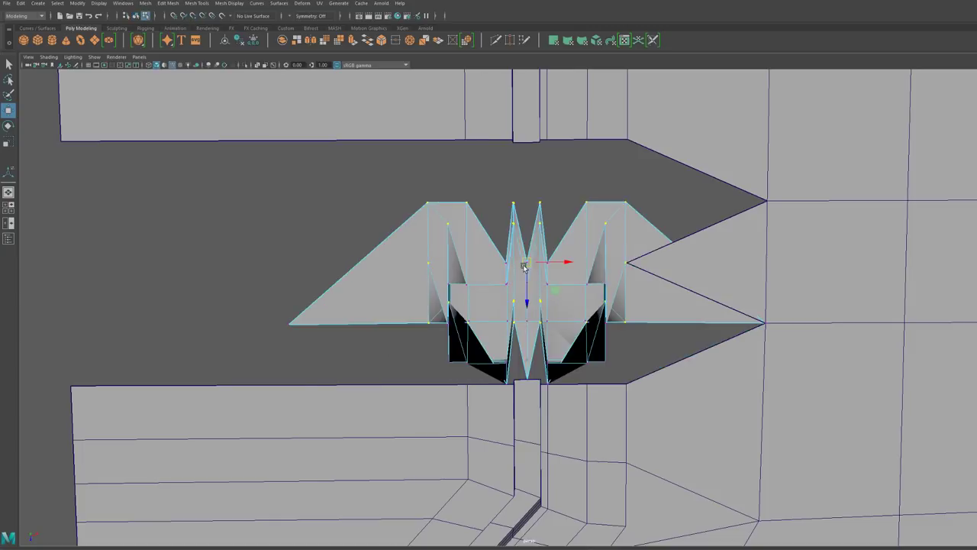
key(ctrl+z)
- Snap the notch piece's pivot to its upper edge and mirror a second notch from there across the Z axis
key(d)
key(v)
drag(526, 322, 527, 265)
key(F8)
shift+right_drag(556, 284, 596, 380)
click(614, 161)
click(528, 301)
alt+drag(604, 282, 596, 268)
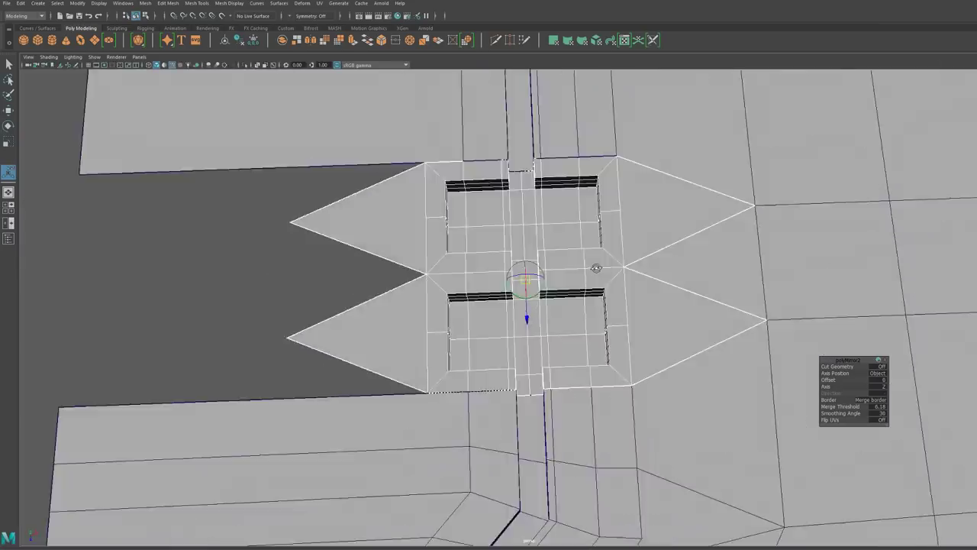
alt+right_drag(596, 268, 526, 314)
alt+drag(526, 314, 534, 317)
alt+right_drag(534, 317, 466, 243)
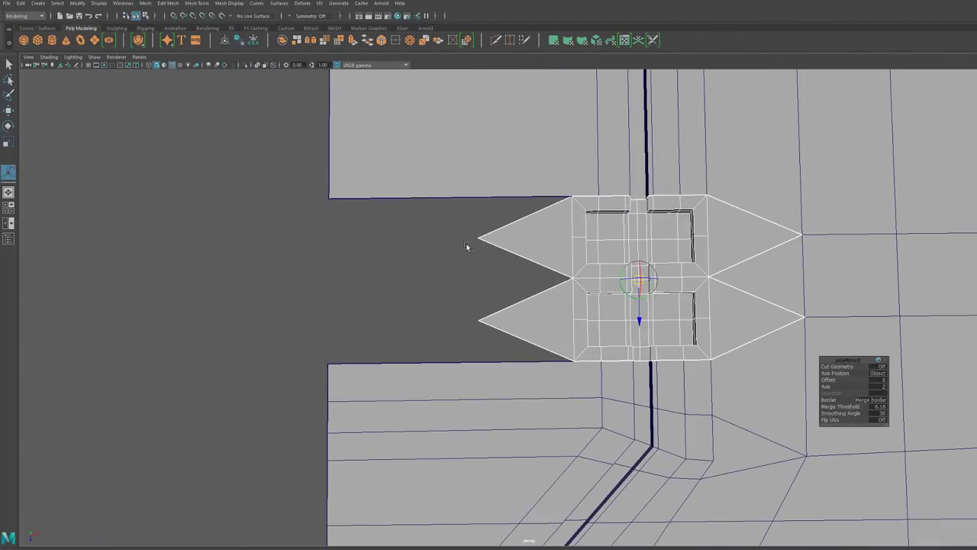
- Extrude the double notch piece's left border edges outward, flatten them into a straight line and snap them to the panel's left edge
key(F8)
alt+drag(619, 318, 557, 365)
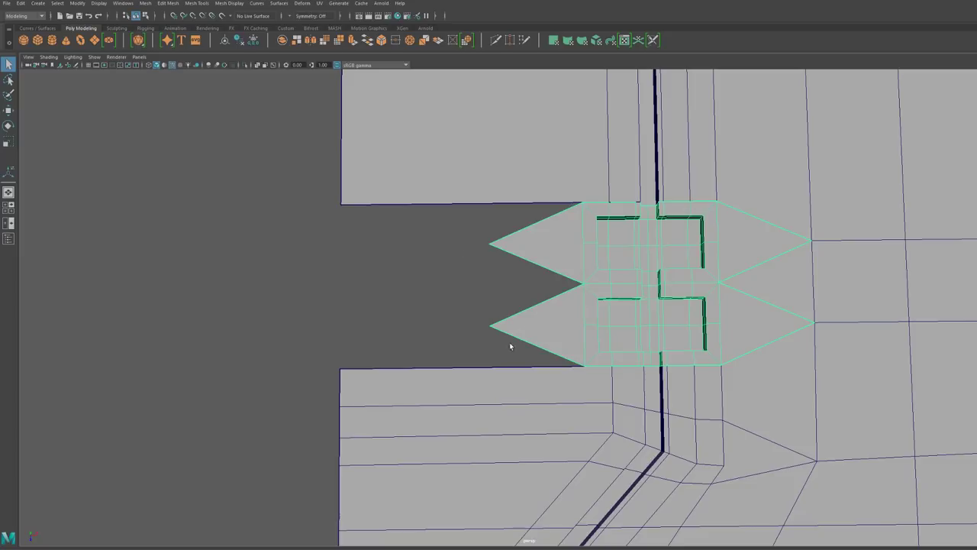
key(F10)
key(w)
key(r)
shift+drag(583, 287, 99, 291)
key(w)
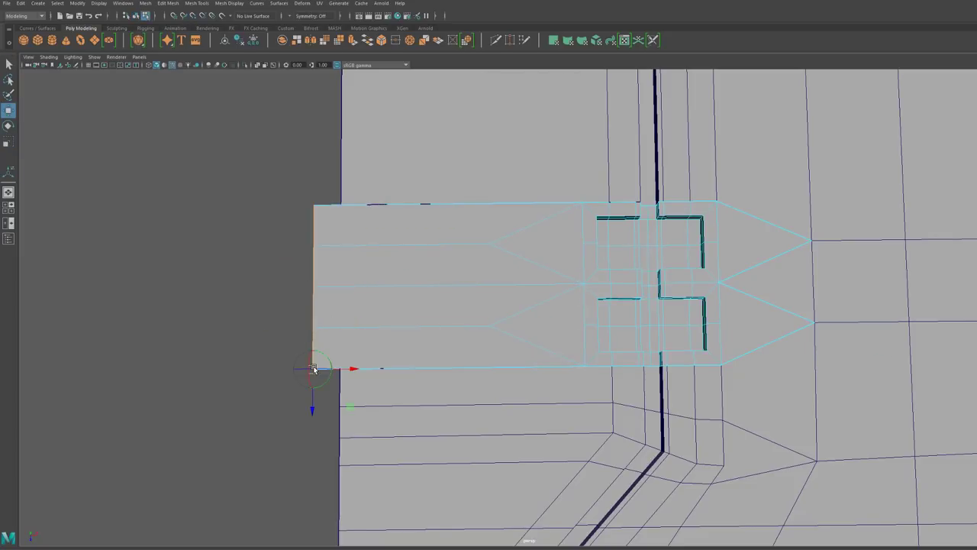
key(v)
drag(313, 368, 341, 367)
- Cut edges into the main panel from the notch piece's upper-left and lower-left corners to the nearest crosswise edges
alt+drag(538, 338, 539, 334)
key(F8)
alt+middle_drag(656, 291, 617, 369)
alt+drag(618, 370, 554, 251)
click(554, 300)
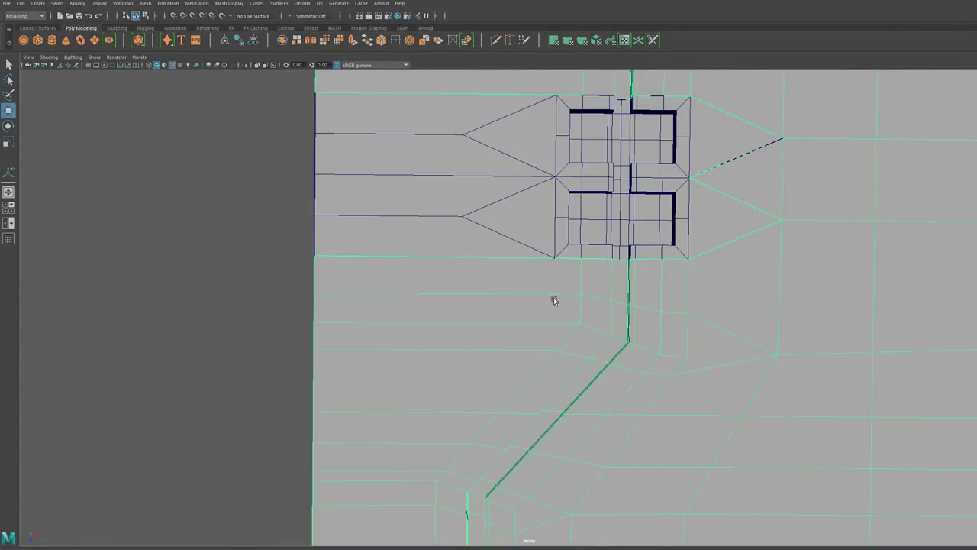
alt+middle_drag(507, 96, 468, 237)
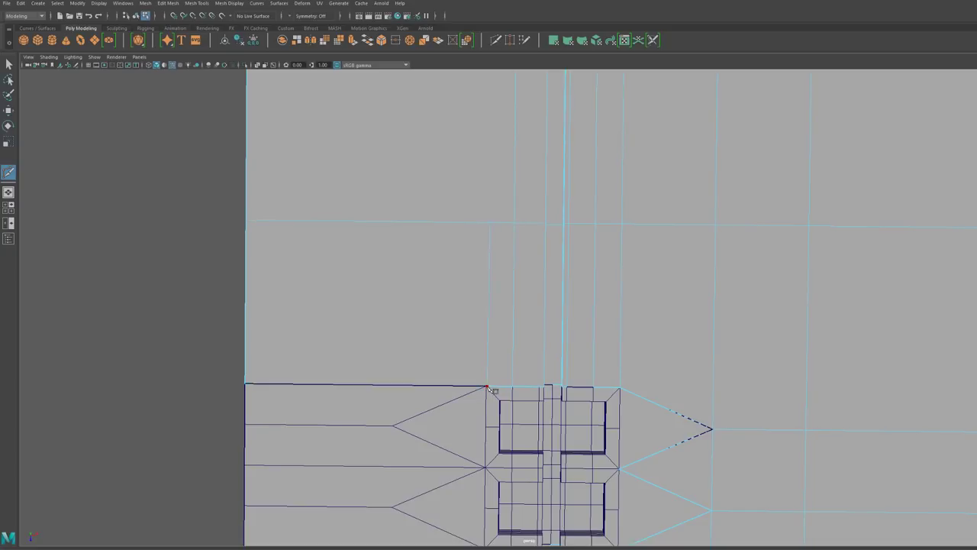
alt+drag(489, 388, 484, 326)
alt+middle_drag(504, 92, 526, 241)
alt+middle_drag(626, 472, 523, 220)
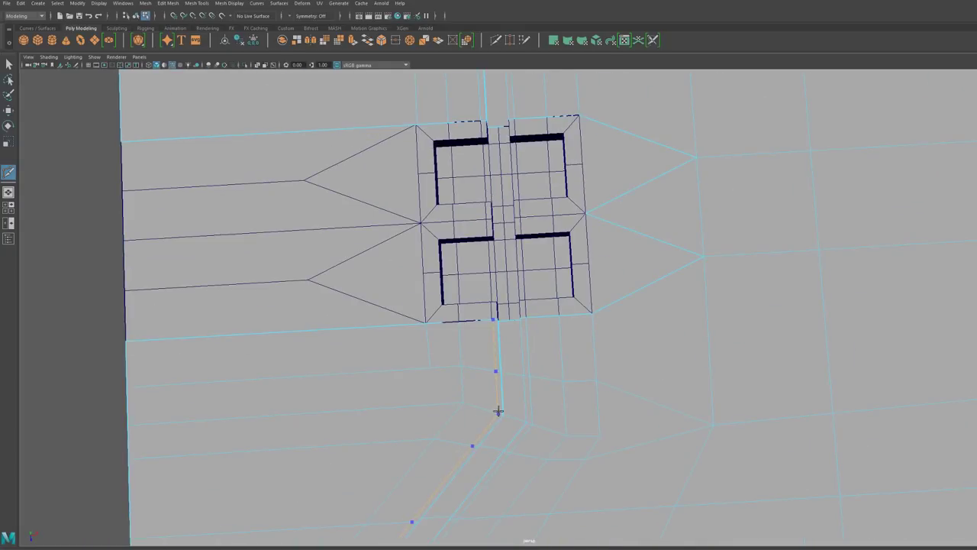
alt+drag(498, 411, 546, 270)
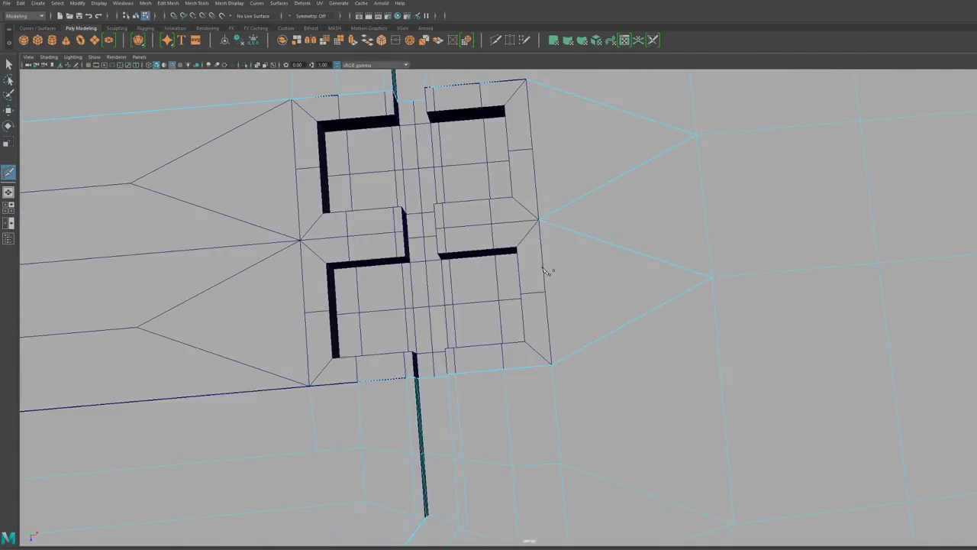
- Combine the double notch piece with the main panel and merge the overlapping border vertices
alt+right_drag(544, 271, 496, 195)
alt+middle_drag(496, 194, 556, 279)
key(q)
key(F8)
key(F8)
drag(418, 268, 302, 188)
key(g)
key(F8)
key(g)
key(q)
key(F8)
- Examine the seam's corner vertices and the notch walls up close and from several angles
alt+drag(174, 306, 193, 273)
click(190, 272)
alt+right_drag(191, 273, 356, 313)
key(F8)
click(423, 347)
click(397, 352)
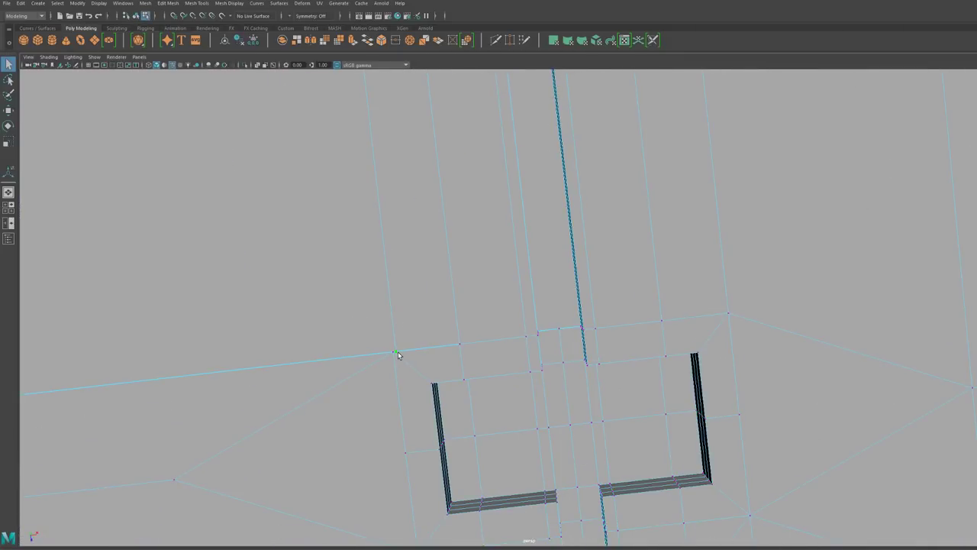
key(w)
alt+drag(428, 343, 165, 331)
key(q)
key(F8)
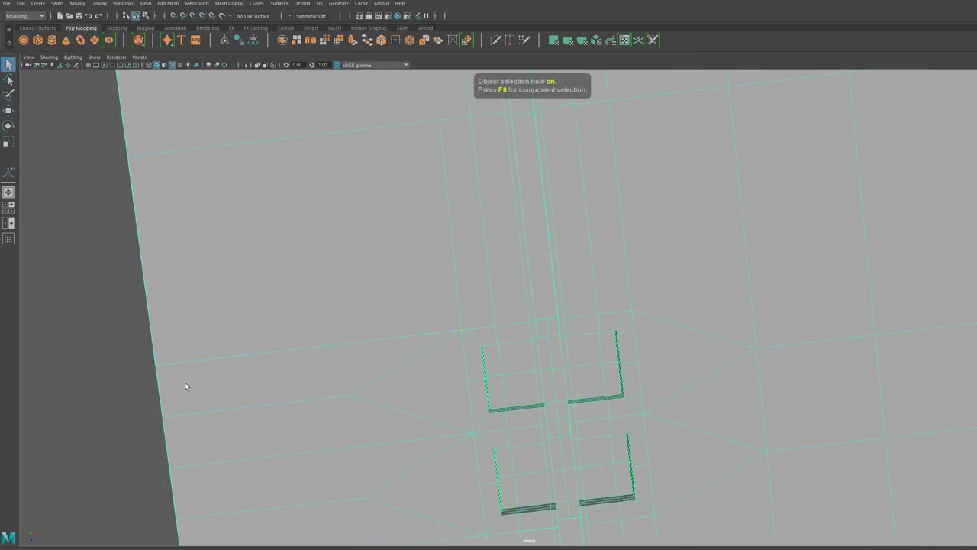
click(139, 387)
alt+drag(382, 344, 467, 349)
click(469, 348)
alt+right_drag(469, 348, 473, 343)
alt+drag(473, 344, 497, 355)
alt+middle_drag(497, 355, 512, 365)
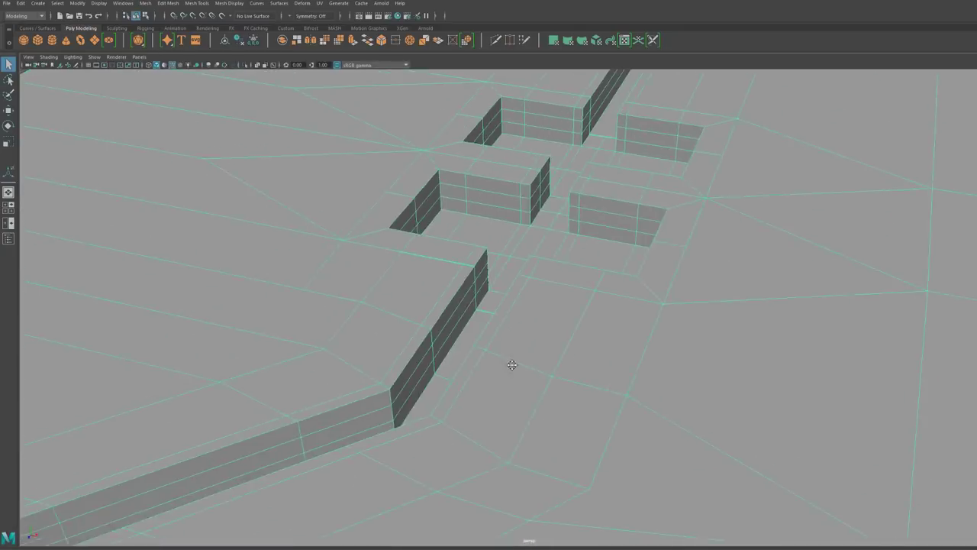
alt+right_drag(511, 365, 466, 344)
alt+drag(535, 328, 687, 370)
- Check the double notch and the whole panel in smoothed preview, and return to the unsmoothed mesh
key(F8)
click(524, 307)
key(3)
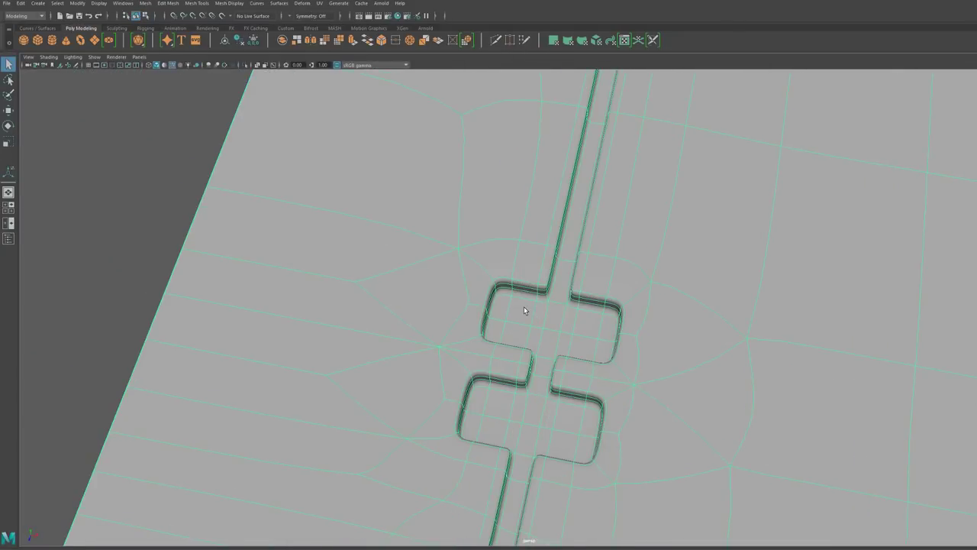
scroll(524, 306, down, 5)
alt+drag(524, 306, 535, 309)
scroll(538, 298, up, 3)
scroll(538, 299, down, 5)
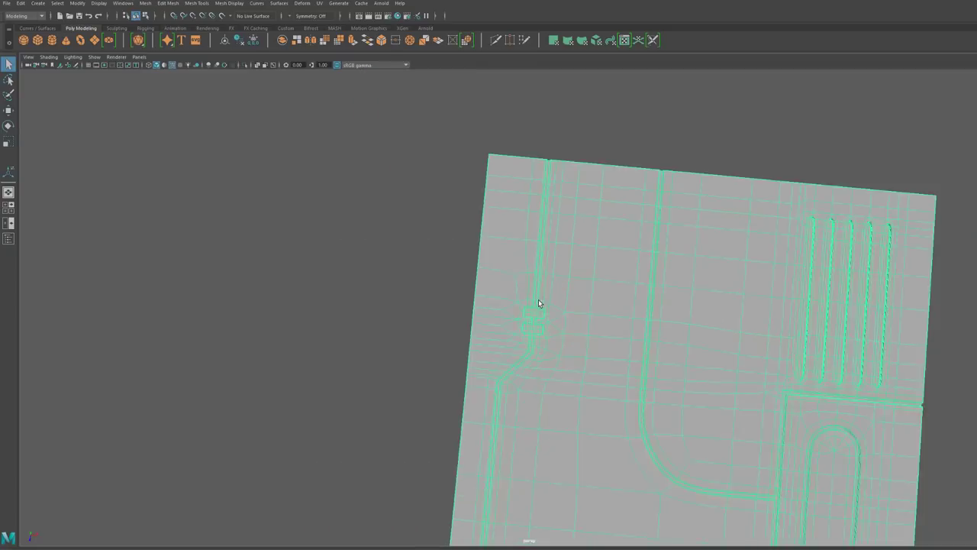
scroll(538, 300, up, 6)
scroll(648, 374, up, 2)
alt+drag(648, 373, 621, 353)
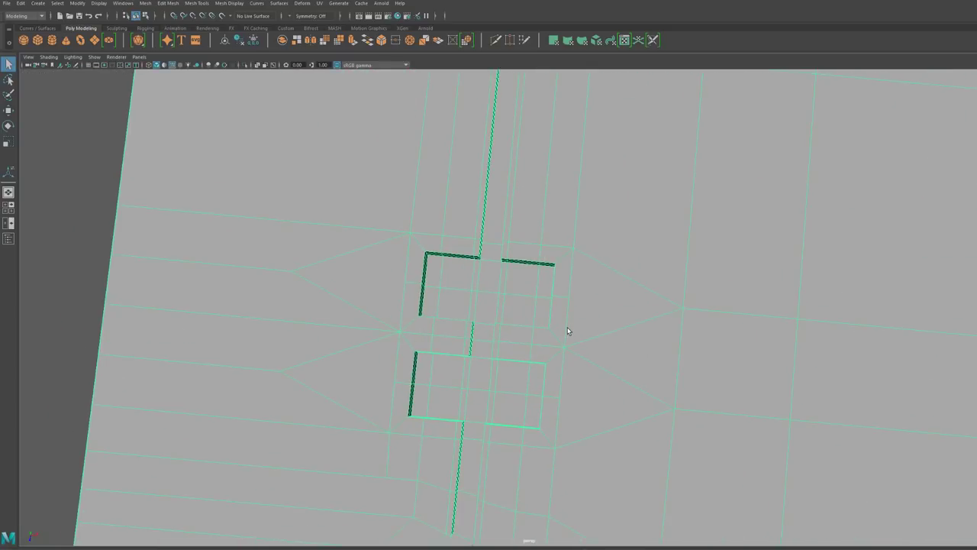
- Cut an edge across each triangular face right of the notches, from the rim's midpoint to the triangle's tip
scroll(581, 375, down, 2)
scroll(581, 375, up, 4)
scroll(582, 375, down, 6)
scroll(581, 375, up, 4)
scroll(582, 378, down, 1)
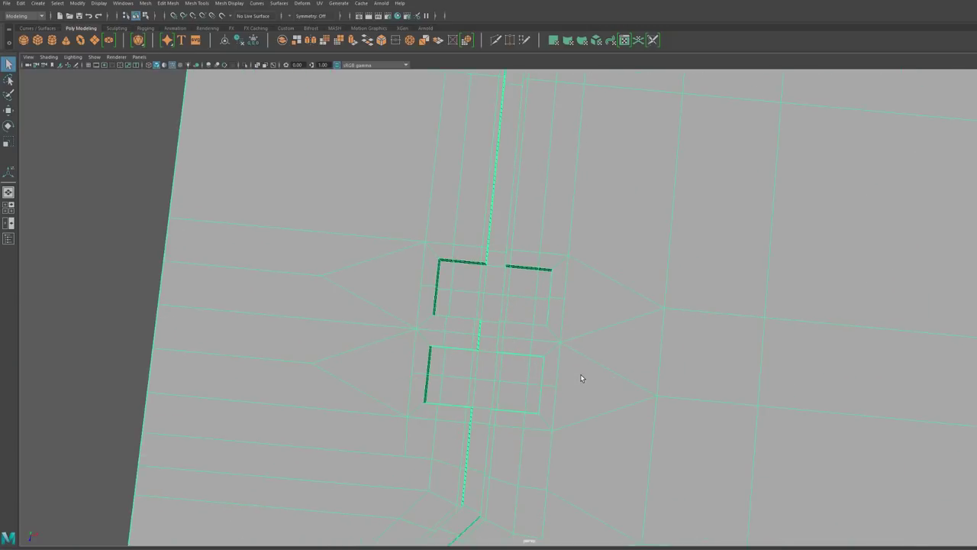
scroll(594, 384, down, 2)
scroll(593, 384, up, 1)
key(ctrl+shift+x)
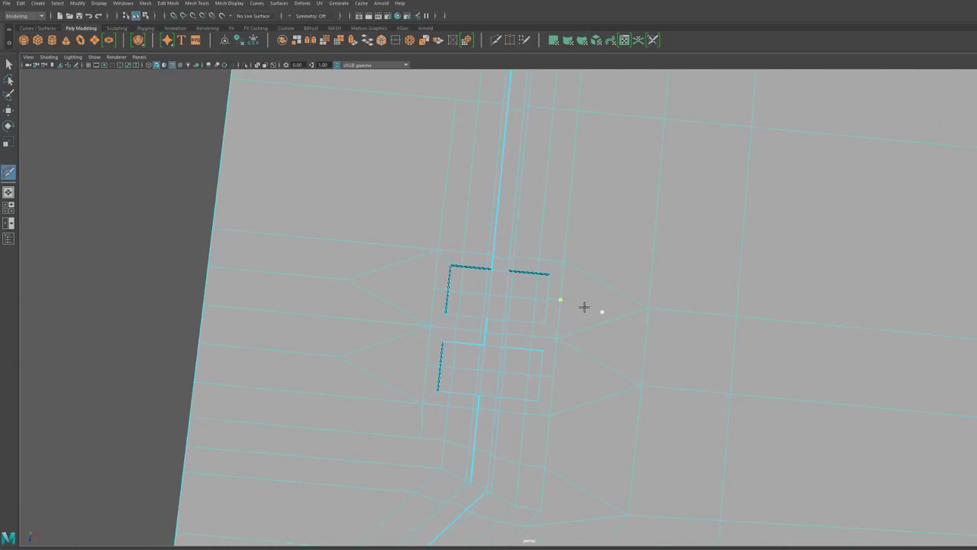
alt+middle_drag(584, 362, 532, 346)
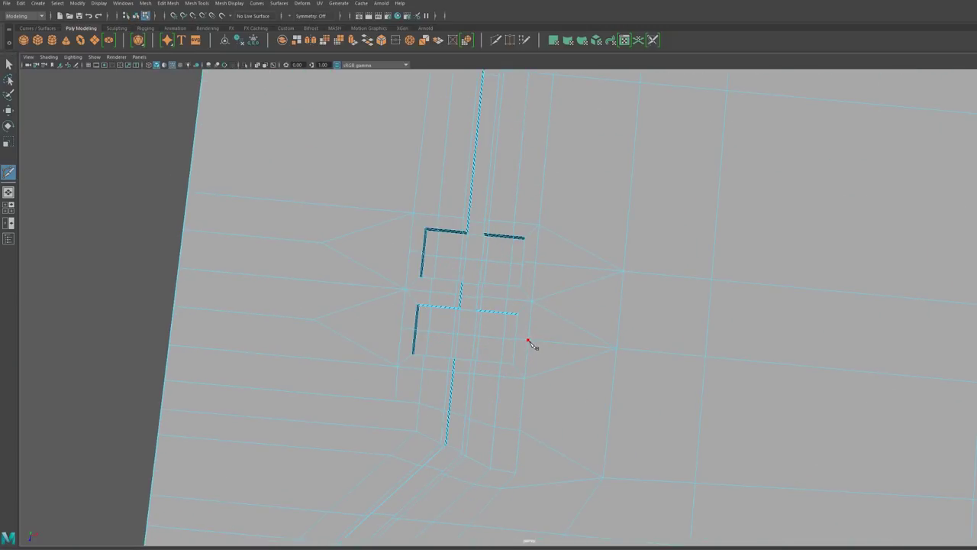
key(q)
alt+middle_drag(596, 328, 631, 325)
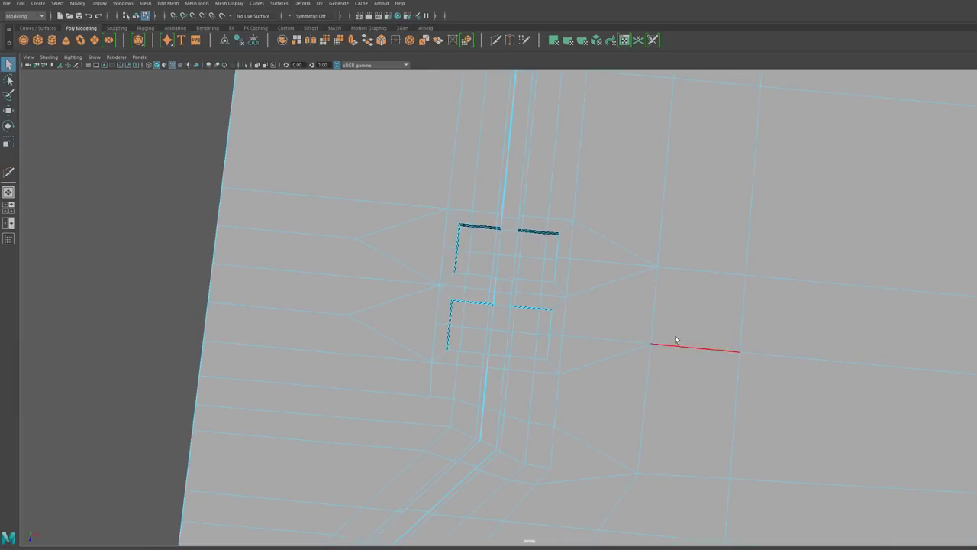
- Duplicate the selected double-notch faces on the left groove as separate geometry with zero offset
scroll(619, 319, up, 2)
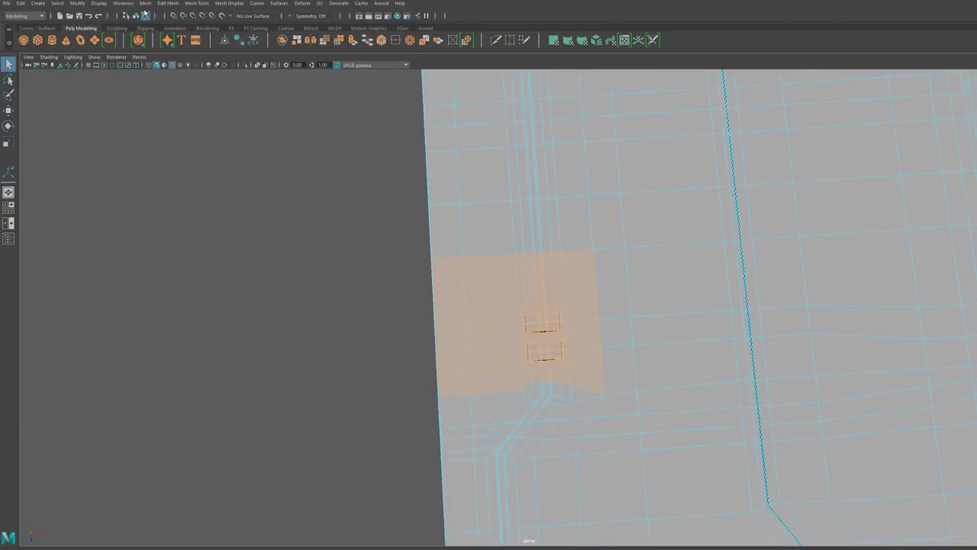
click(146, 4)
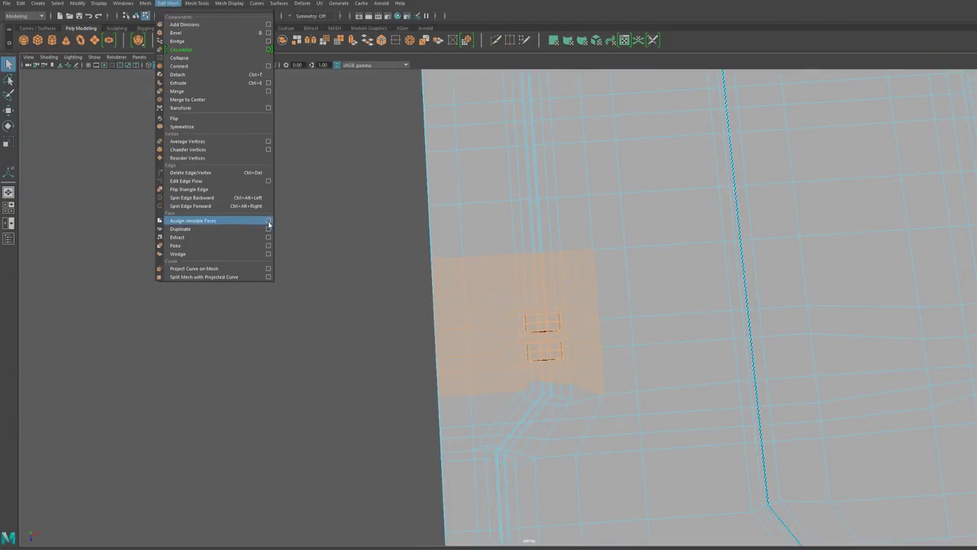
click(268, 229)
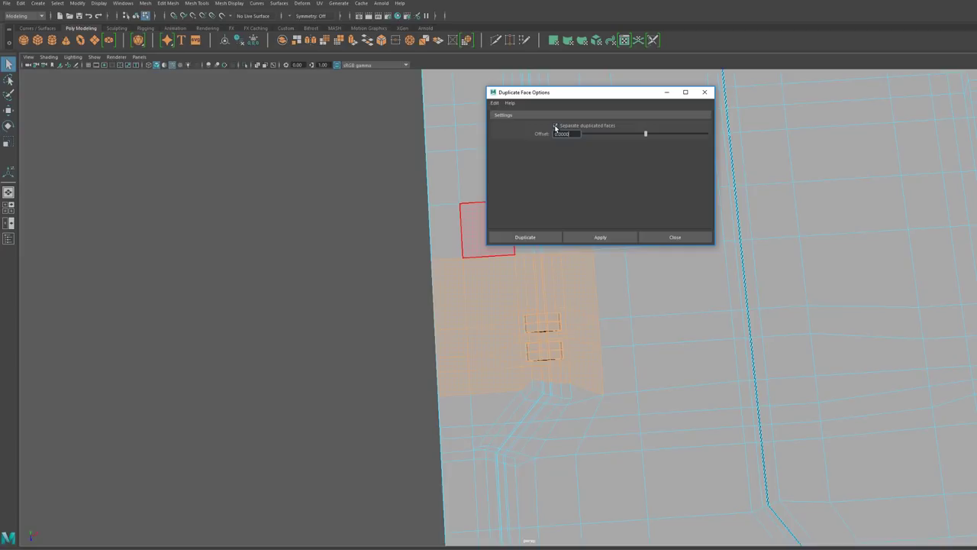
click(525, 238)
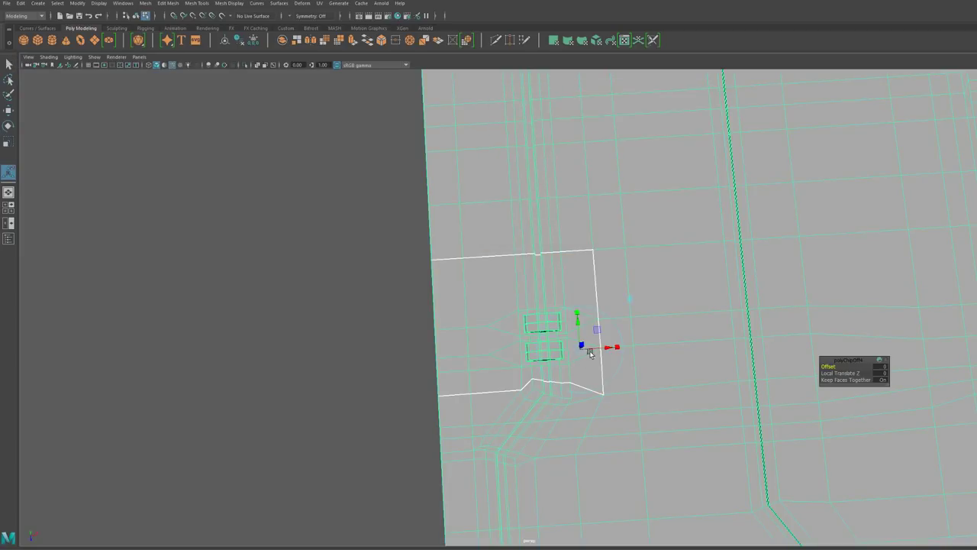
drag(828, 366, 736, 380)
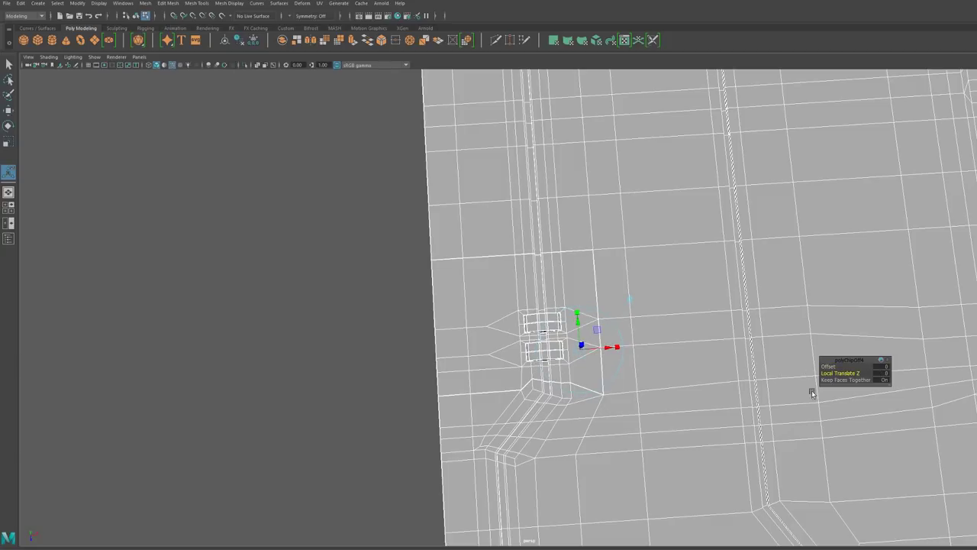
- Select the duplicated patch with both of its notch inserts and move them up along the groove
key(w)
click(532, 339)
key(F8)
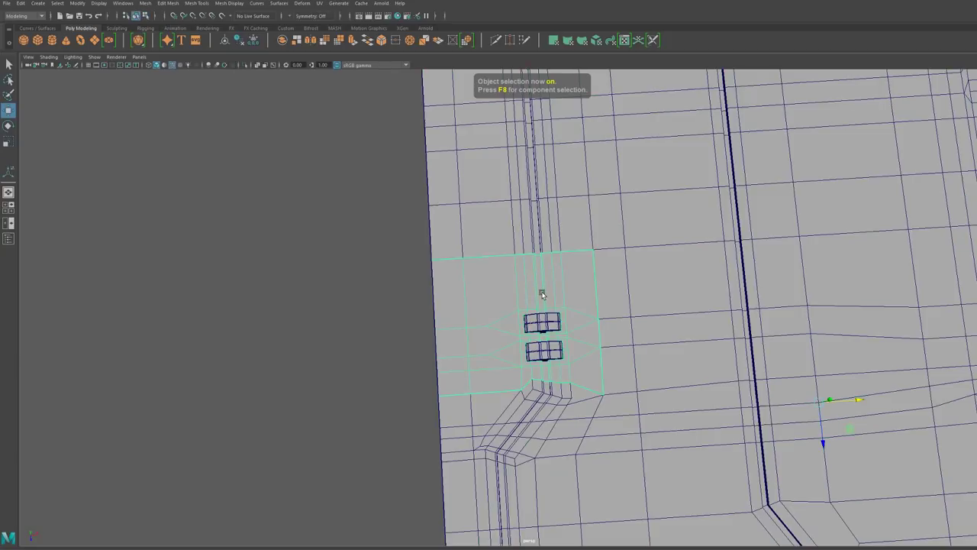
click(547, 327)
click(580, 320)
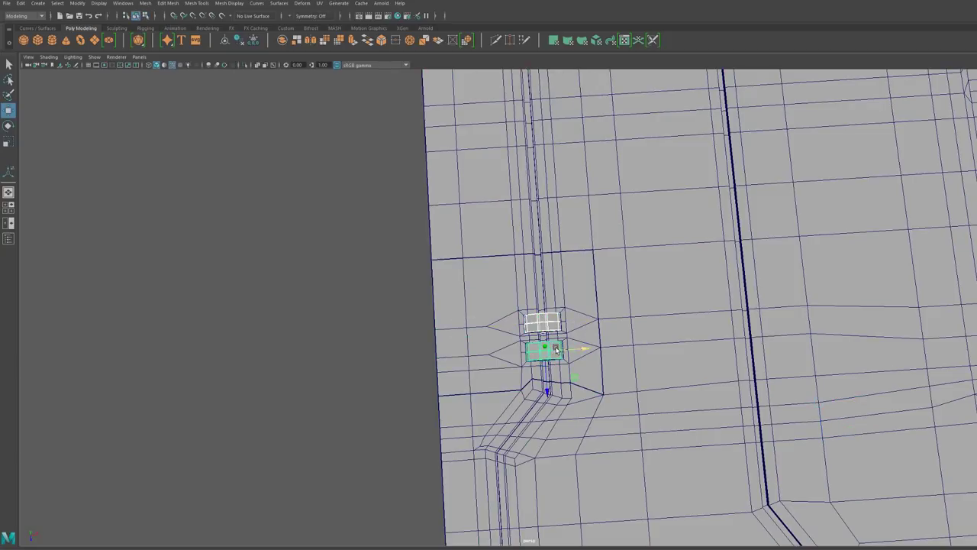
shift+click(509, 322)
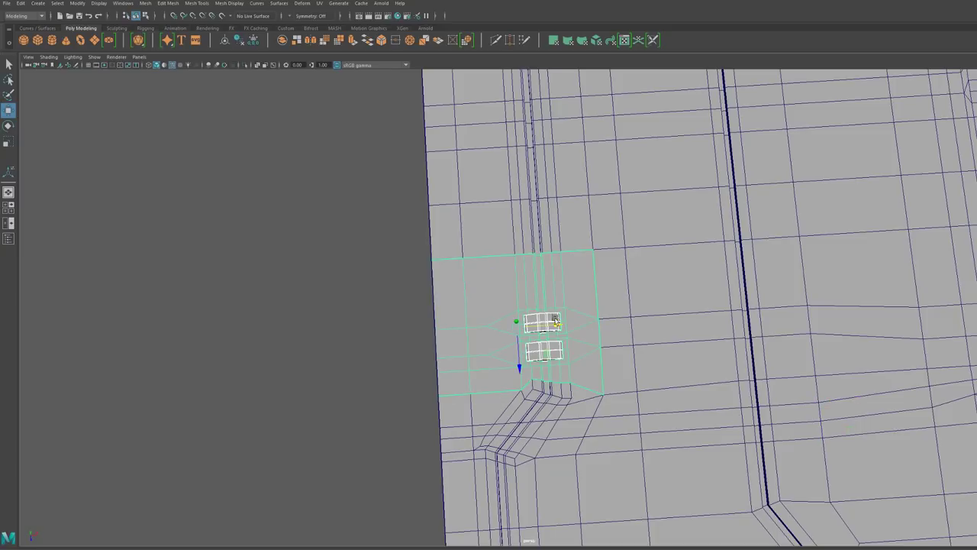
drag(557, 324, 400, 336)
key(ctrl+z)
drag(521, 370, 500, 191)
alt+middle_drag(523, 169, 528, 276)
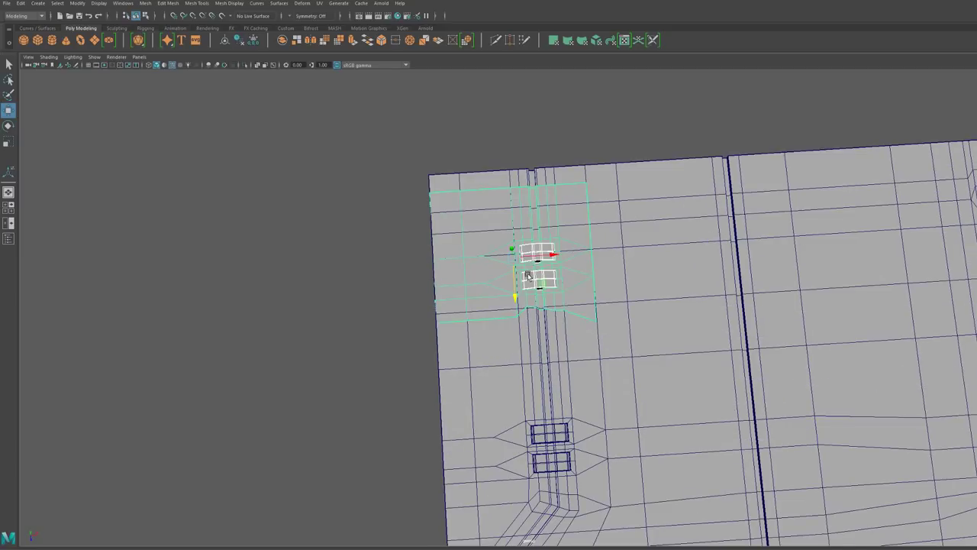
- Combine the duplicated pieces, set the pivot on the patch's upper-right corner, and align that corner with the panel's edge row
click(551, 252)
drag(514, 301, 522, 342)
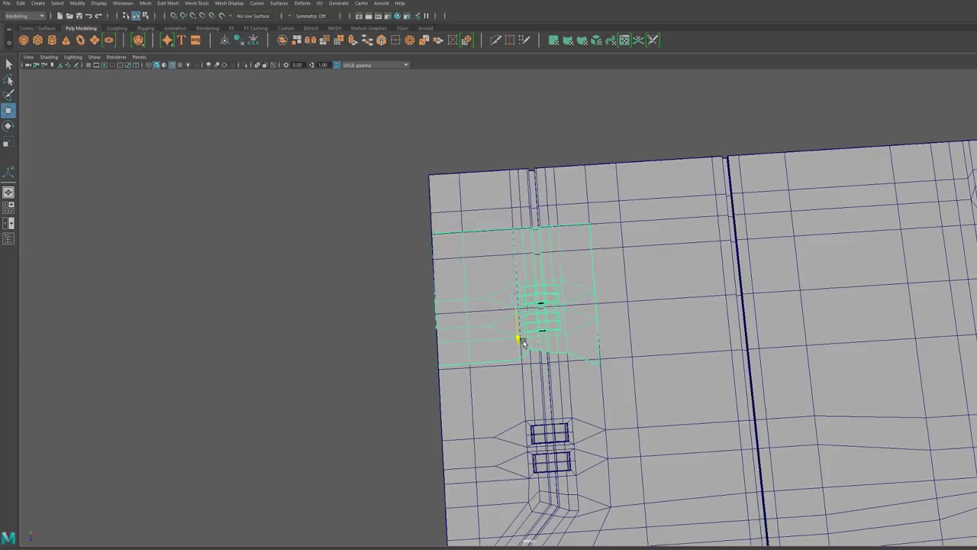
alt+right_drag(523, 343, 589, 339)
alt+drag(588, 338, 562, 355)
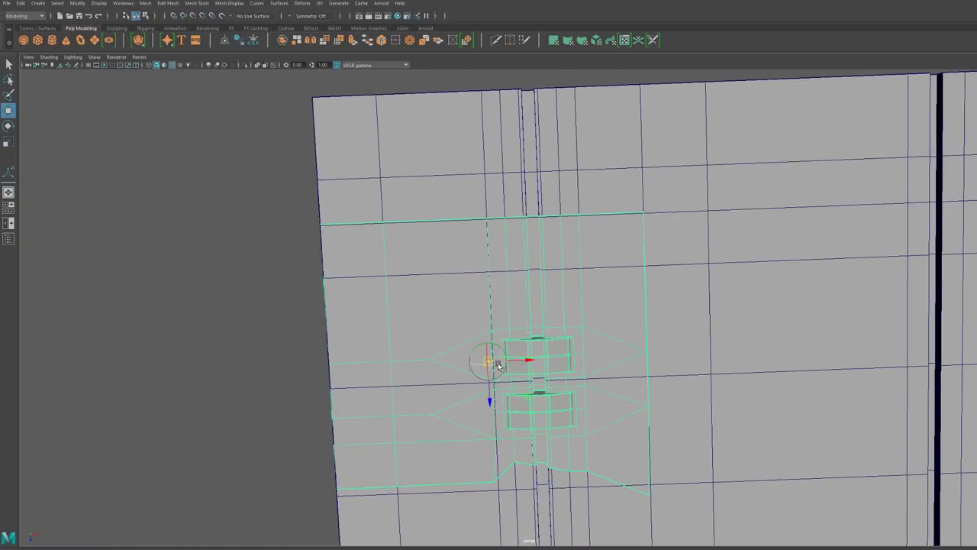
drag(491, 365, 652, 212)
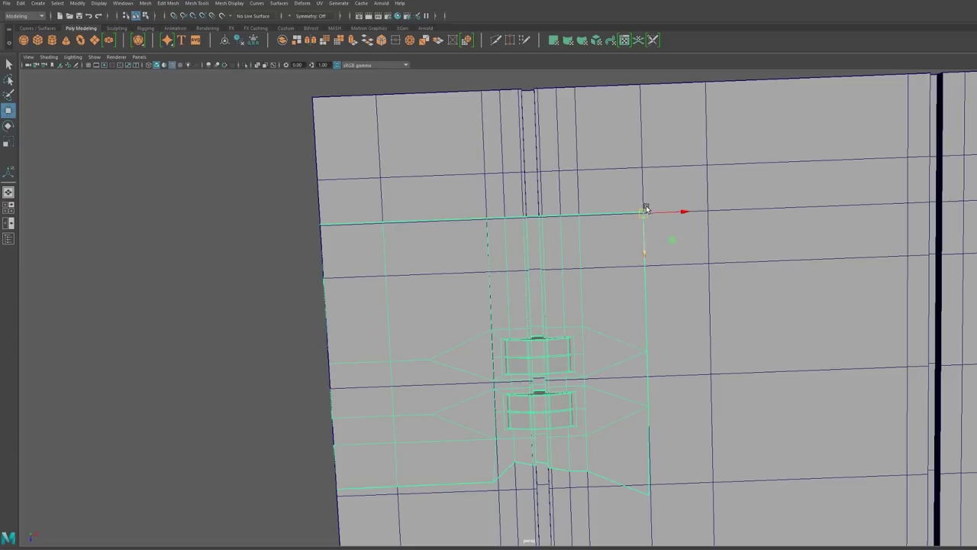
mouse_move(645, 207)
mouse_down()
mouse_move(613, 233)
mouse_move(643, 218)
mouse_up()
- Flatten the patch's uneven lower border into a straight line by scaling it along Z
alt+drag(623, 304, 576, 366)
scroll(555, 355, up, 4)
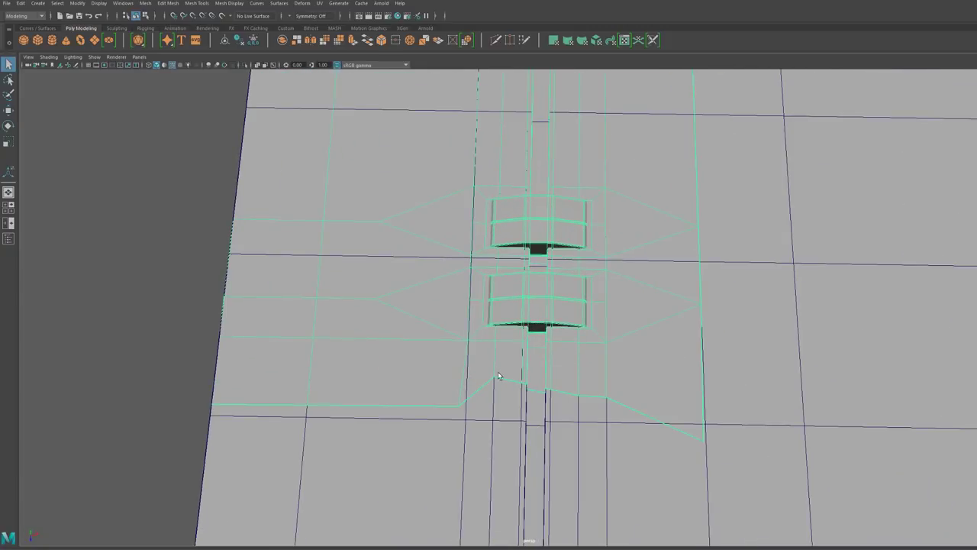
key(F10)
double_click(654, 417)
key(r)
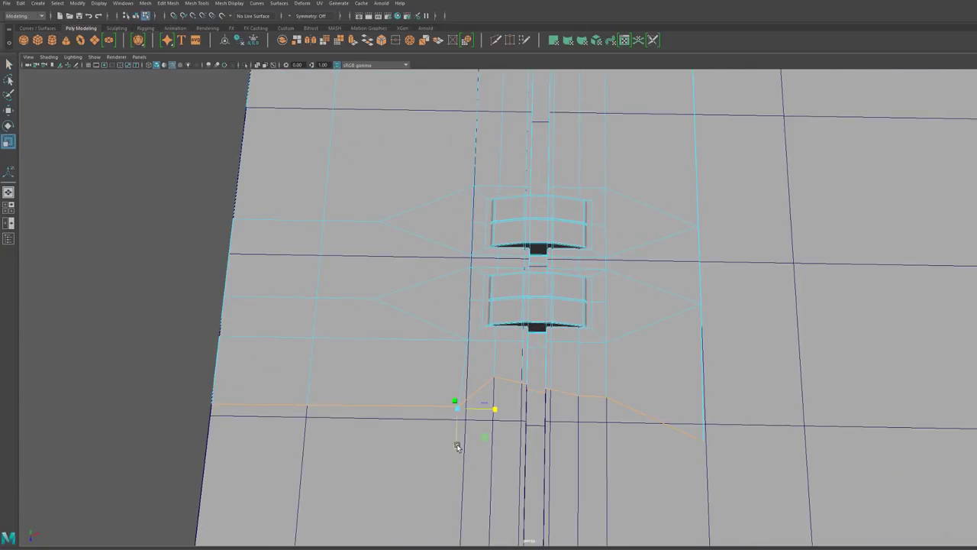
alt+middle_drag(398, 424, 527, 420)
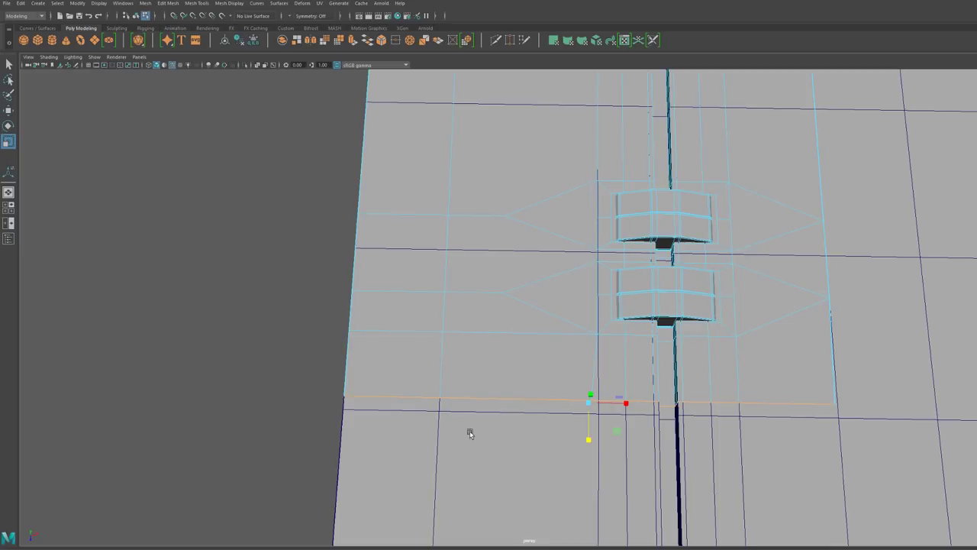
- Snap the patch's lower border onto the panel's next edge row, and its lower-right corner onto the panel's vertex
key(w)
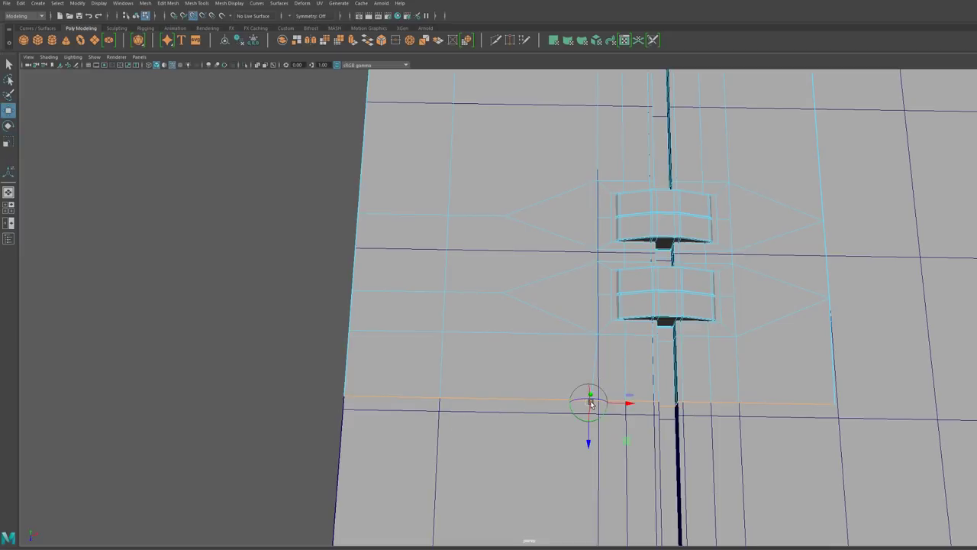
drag(638, 409, 594, 410)
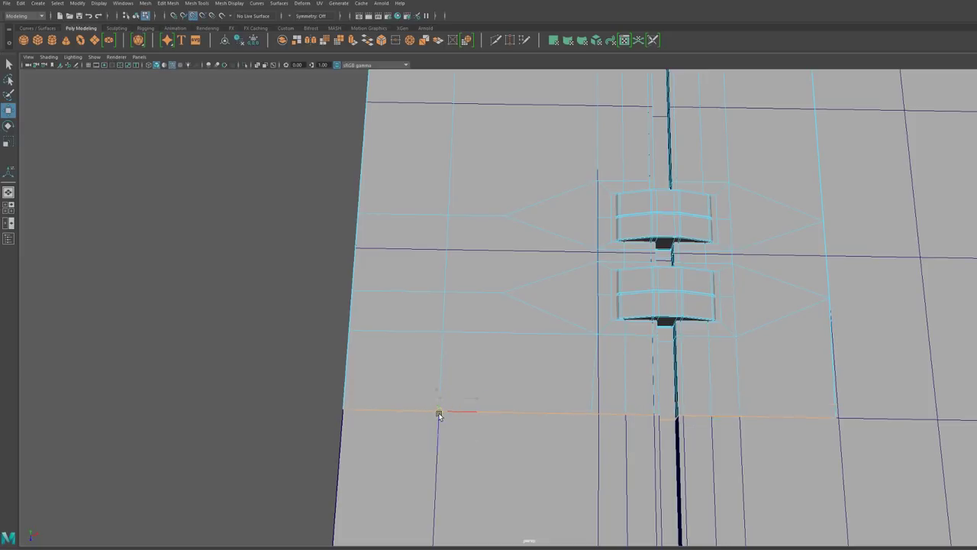
alt+drag(438, 416, 670, 376)
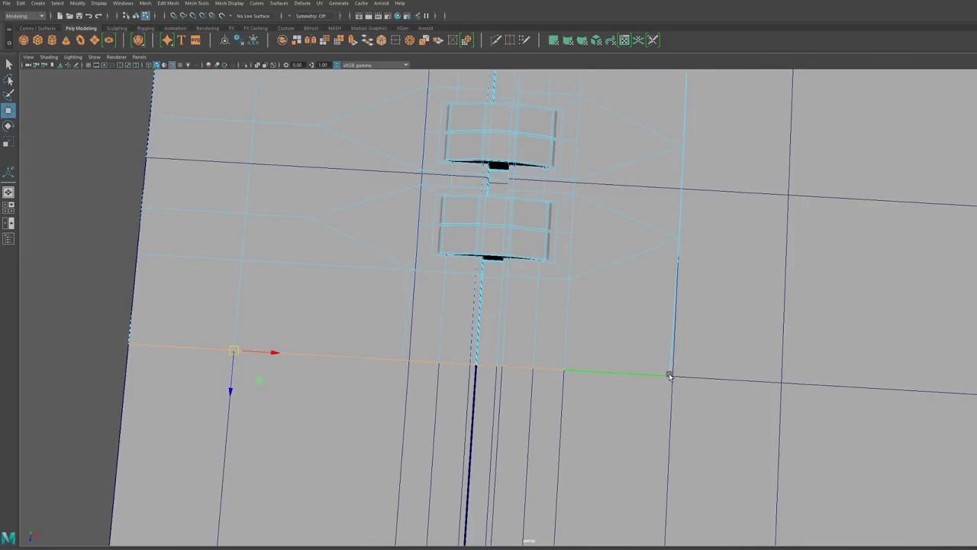
key(F9)
click(672, 376)
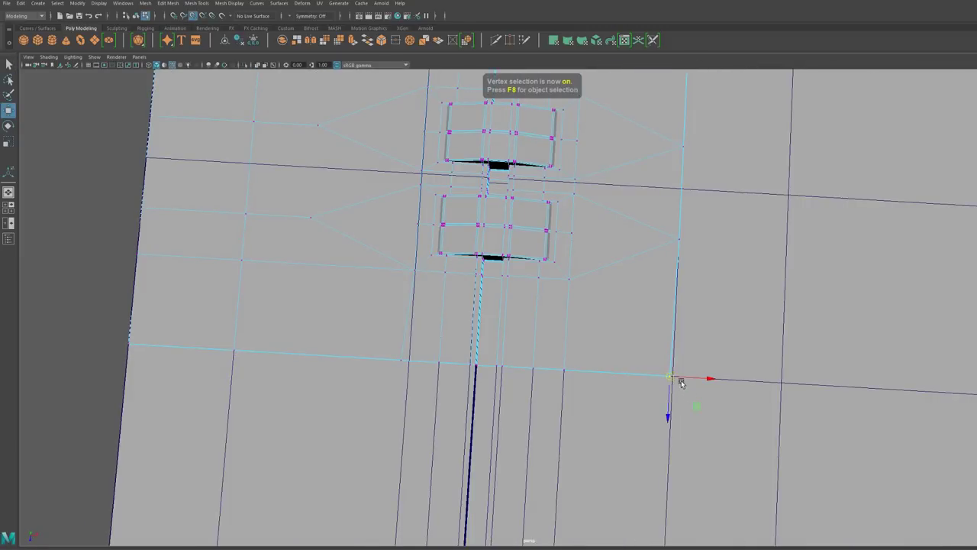
- Delete the main panel's faces lying beneath the duplicated notch patch
scroll(673, 390, down, 5)
key(F8)
click(679, 392)
alt+middle_drag(626, 351, 688, 419)
key(q)
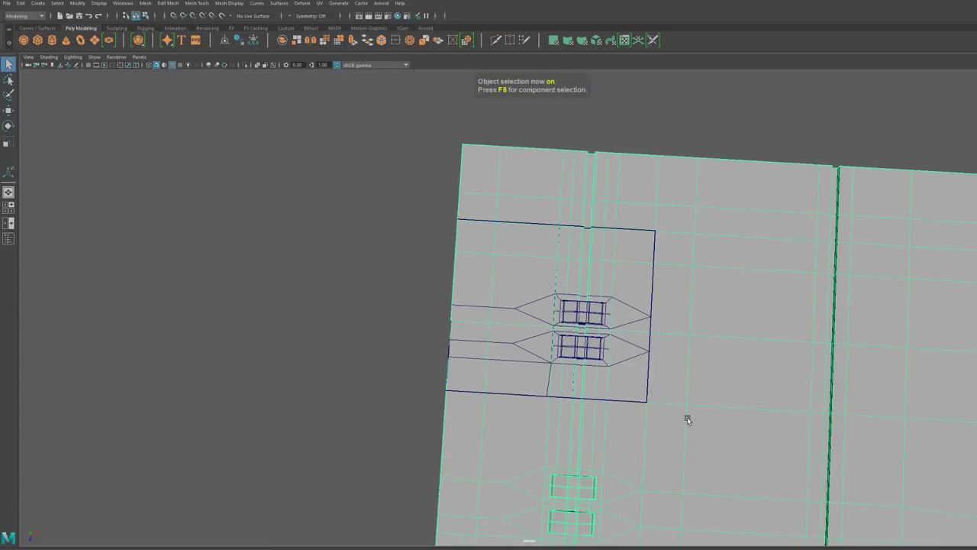
key(F11)
scroll(673, 379, down, 1)
alt+drag(673, 380, 684, 378)
drag(605, 370, 594, 394)
key(Delete)
- Combine the notch patch with the main panel and merge the overlapping border vertices with a 0.01 distance threshold
key(F8)
scroll(637, 380, up, 4)
click(686, 229)
drag(699, 202, 706, 232)
key(F8)
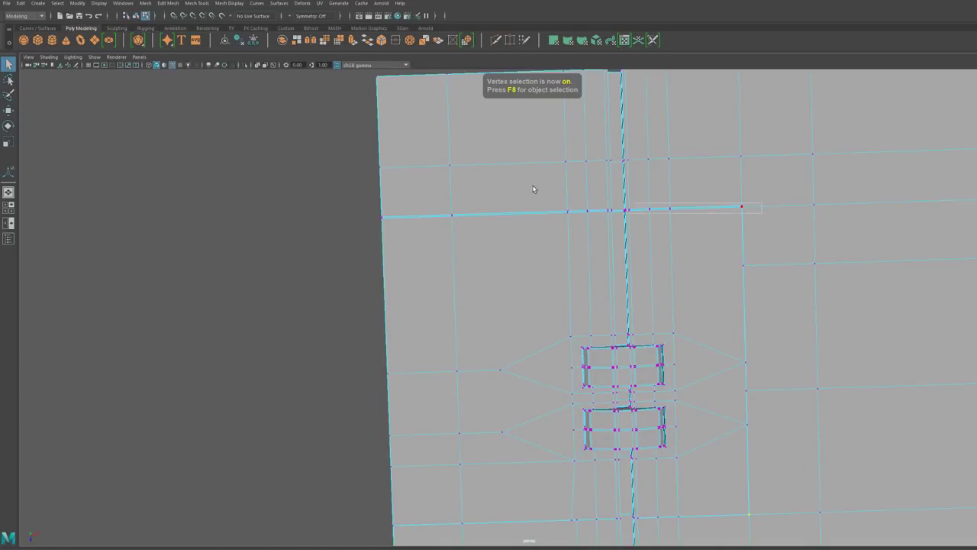
drag(776, 246, 777, 247)
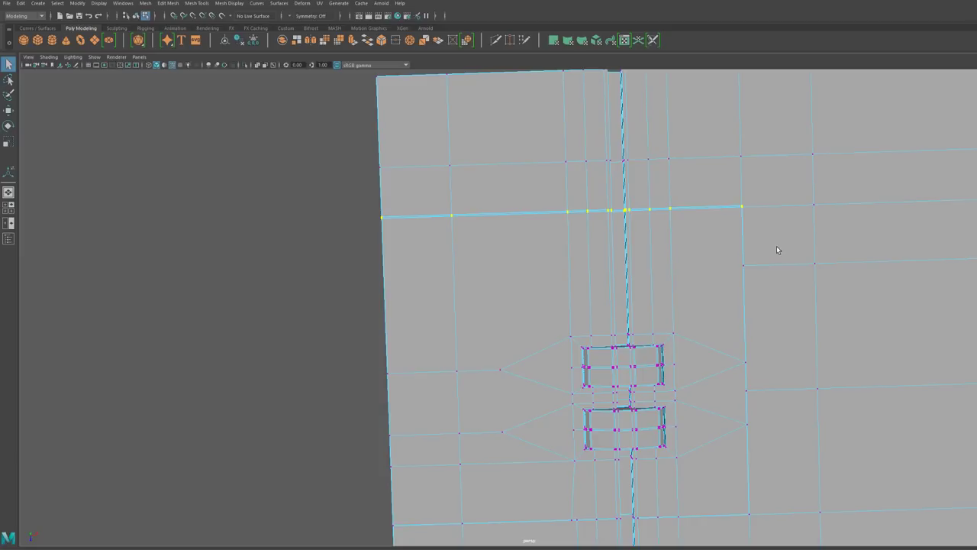
key(g)
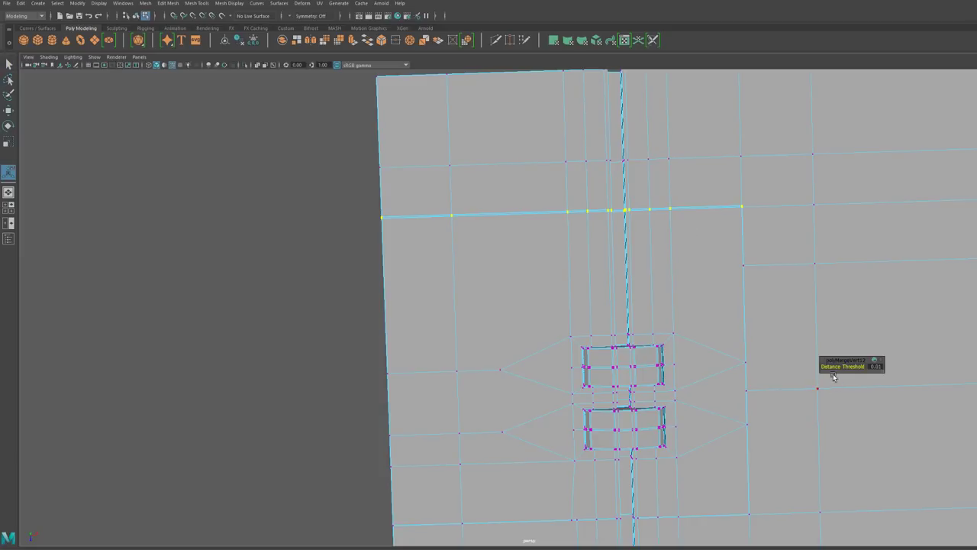
- Cut an edge row above the upper notches, from the panel's left border to the patch's right border
alt+drag(371, 269, 512, 283)
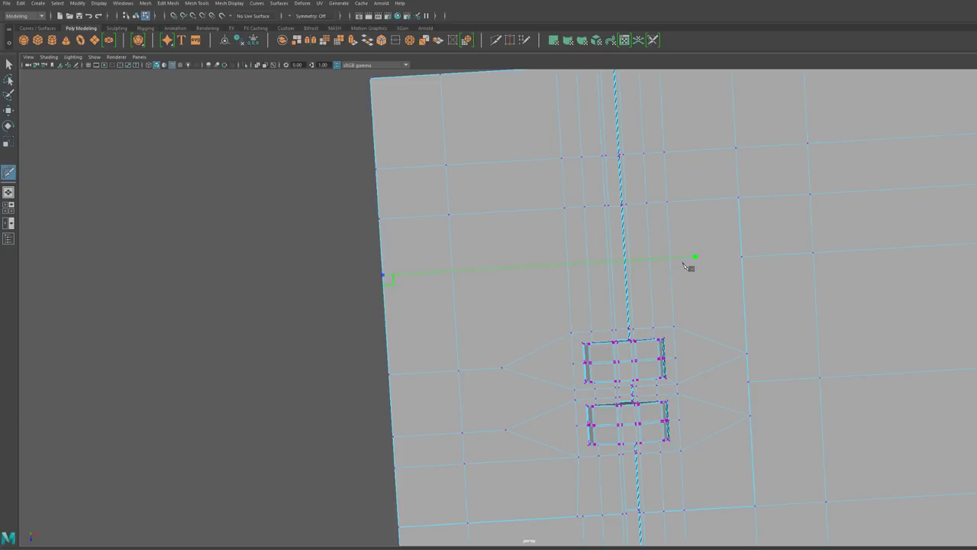
click(741, 252)
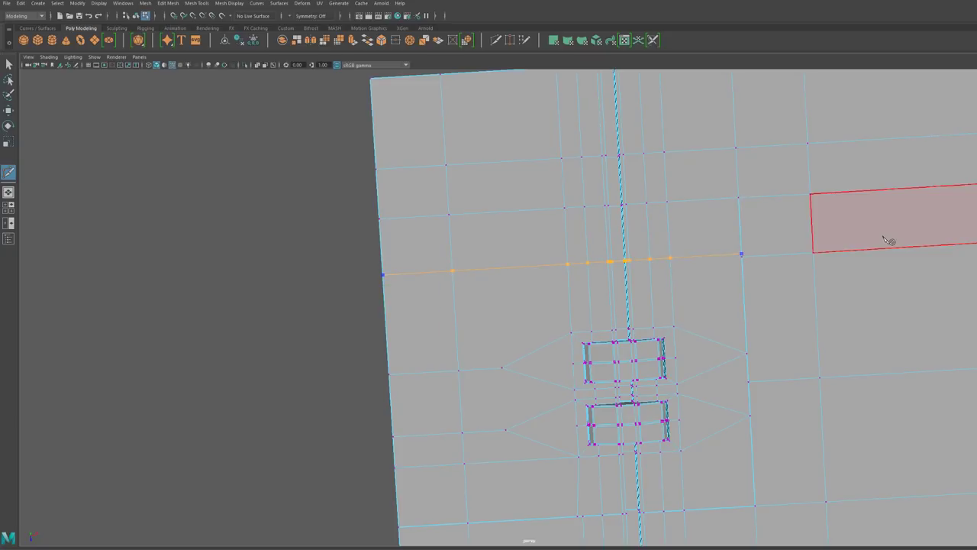
right_click(886, 237)
scroll(909, 210, up, 3)
alt+middle_drag(911, 206, 786, 284)
key(q)
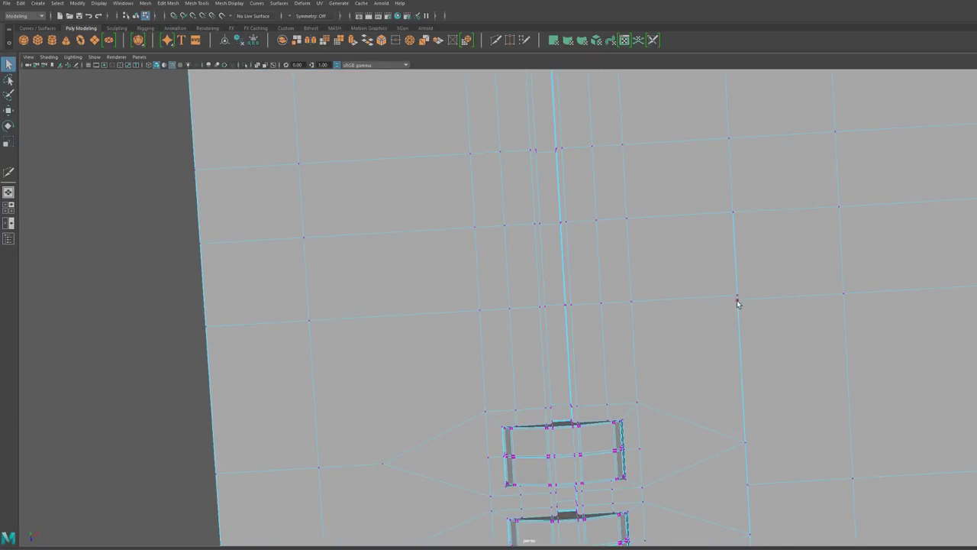
- Select the new edge row and snap it in line with the panel's adjoining row on the right
key(F10)
double_click(687, 298)
key(w)
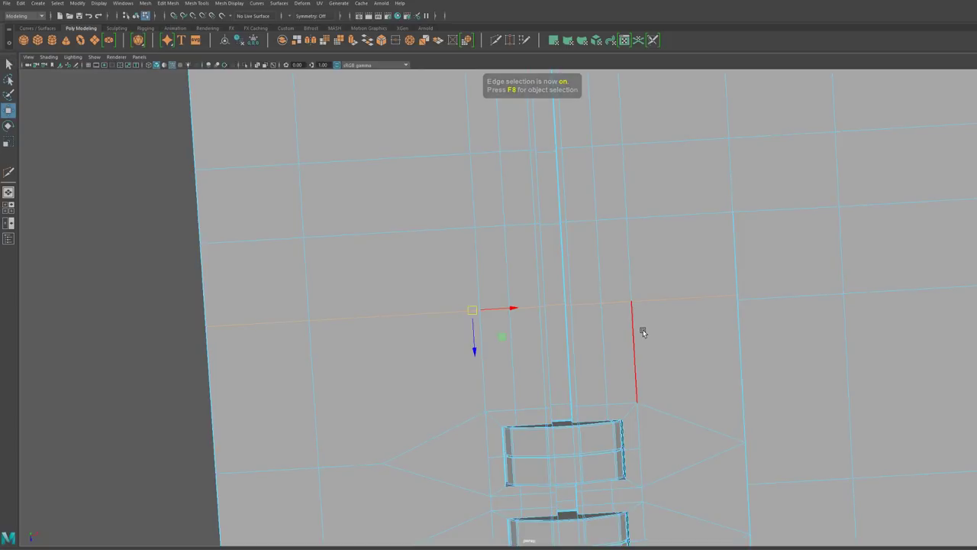
key(d)
key(v)
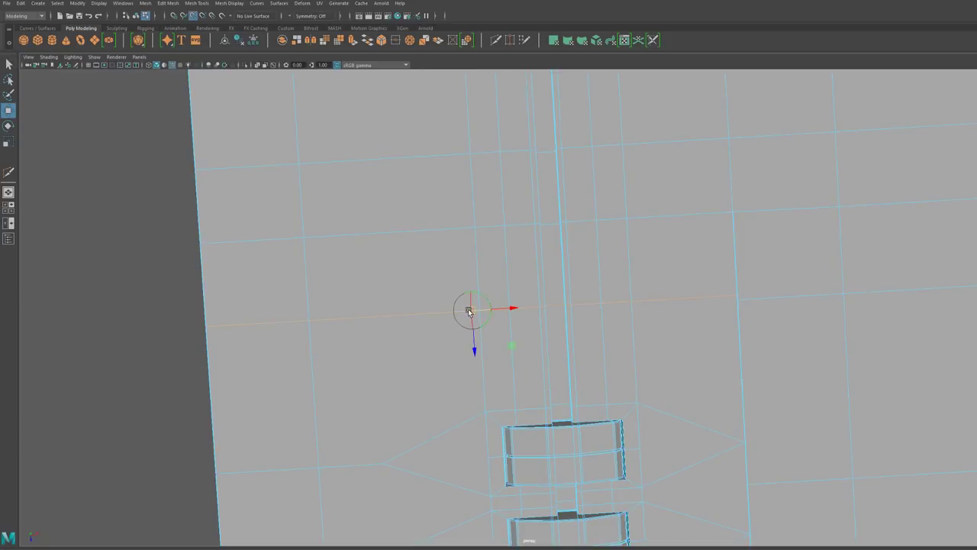
drag(471, 311, 575, 346)
- Snap the vertex on the patch's lower border left of the groove onto the panel's matching edge line
key(d)
key(F9)
click(548, 302)
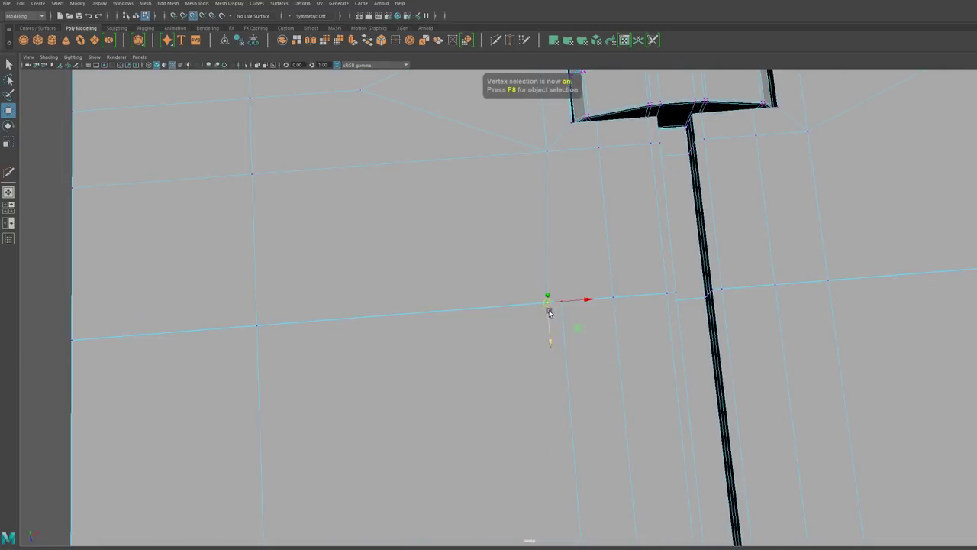
drag(548, 304, 710, 349)
scroll(599, 316, down, 3)
scroll(716, 337, down, 4)
alt+drag(688, 264, 647, 326)
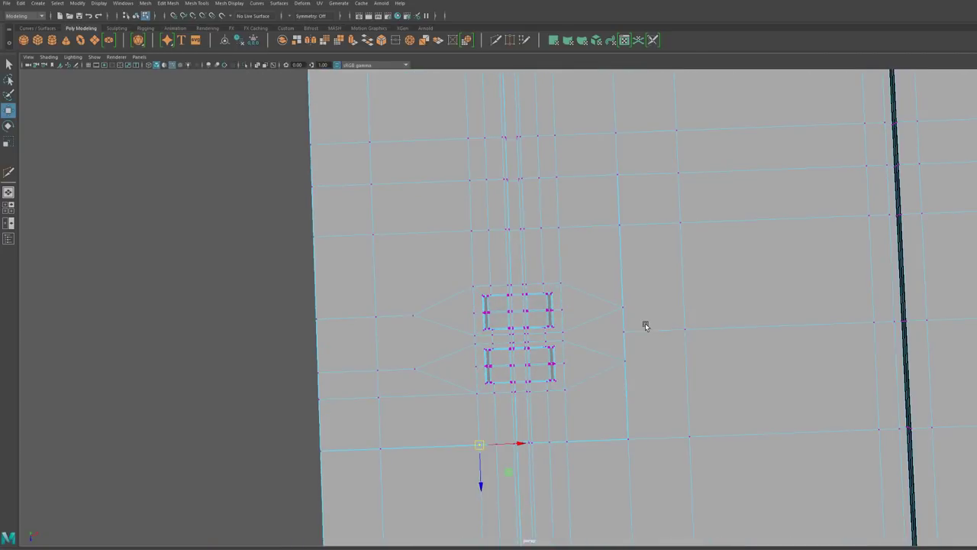
- Add a small round primitive in the top view and move it to the groove's lower-left corner
scroll(672, 353, up, 4)
scroll(744, 350, down, 10)
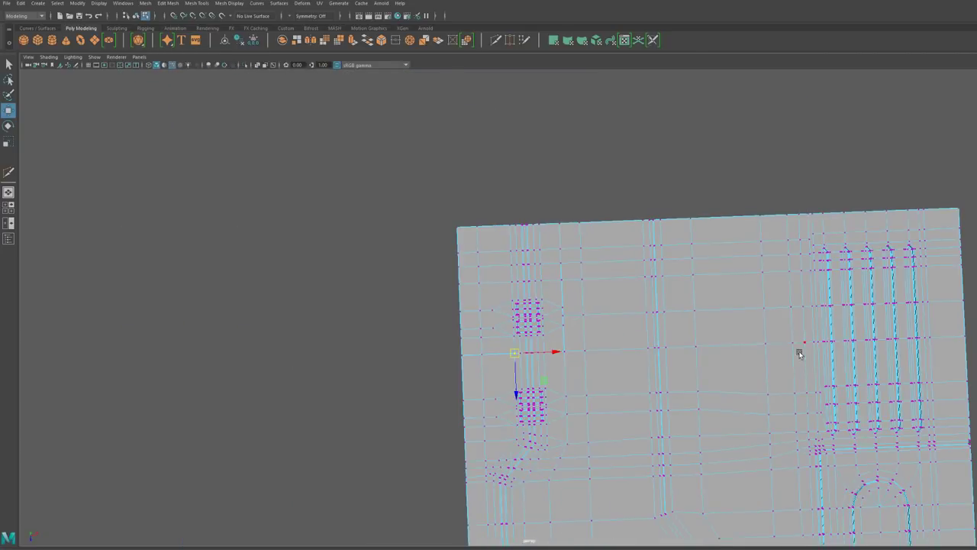
scroll(764, 350, up, 9)
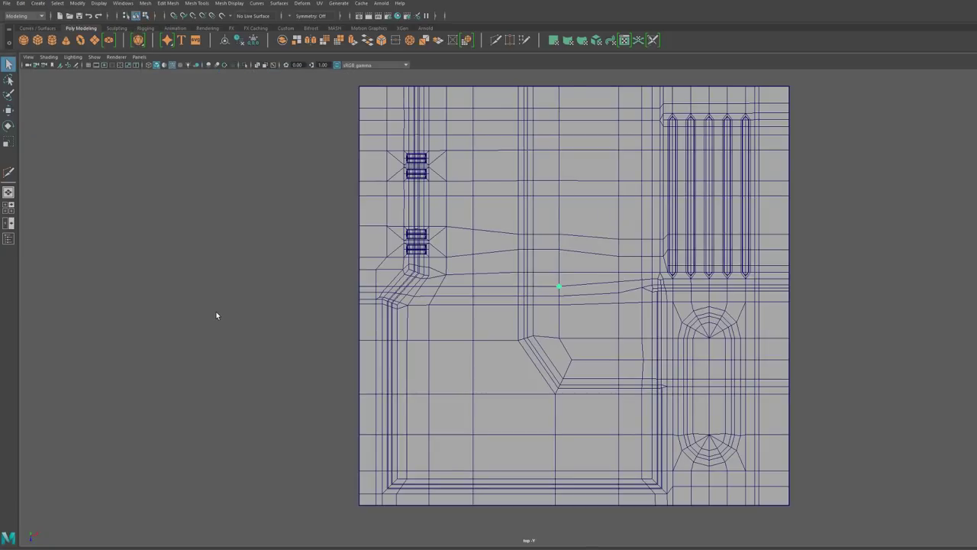
key(w)
drag(561, 287, 392, 474)
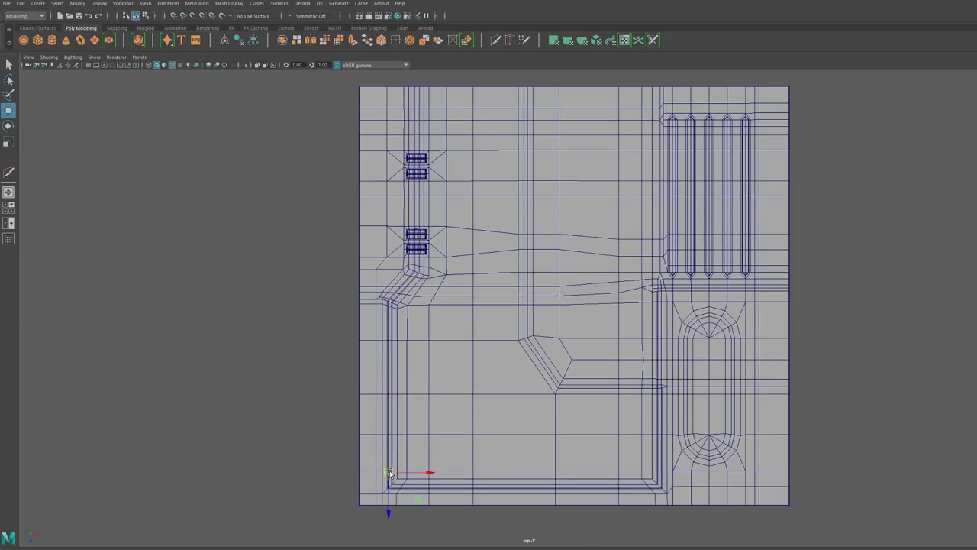
- Reposition the round primitive just outside the groove's lower-left corner, on the vertical edge line nearest the panel's border
scroll(393, 474, up, 4)
alt+middle_drag(390, 508, 549, 306)
scroll(550, 305, up, 9)
alt+middle_drag(419, 308, 507, 321)
drag(396, 270, 287, 410)
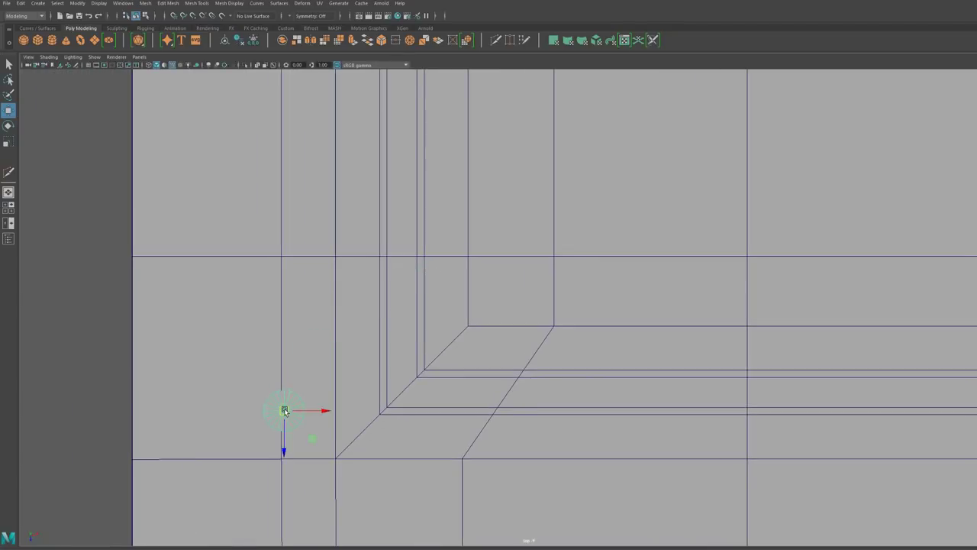
- Make the round primitive a six-sided cylinder and insert an edge loop just below its top rim
key(ctrl+a)
click(974, 81)
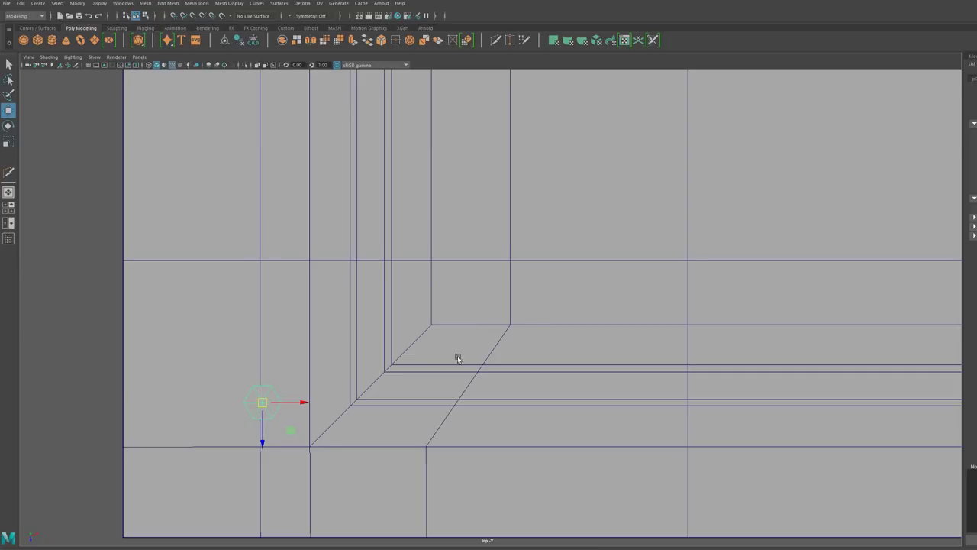
key(space)
key(f)
key(space)
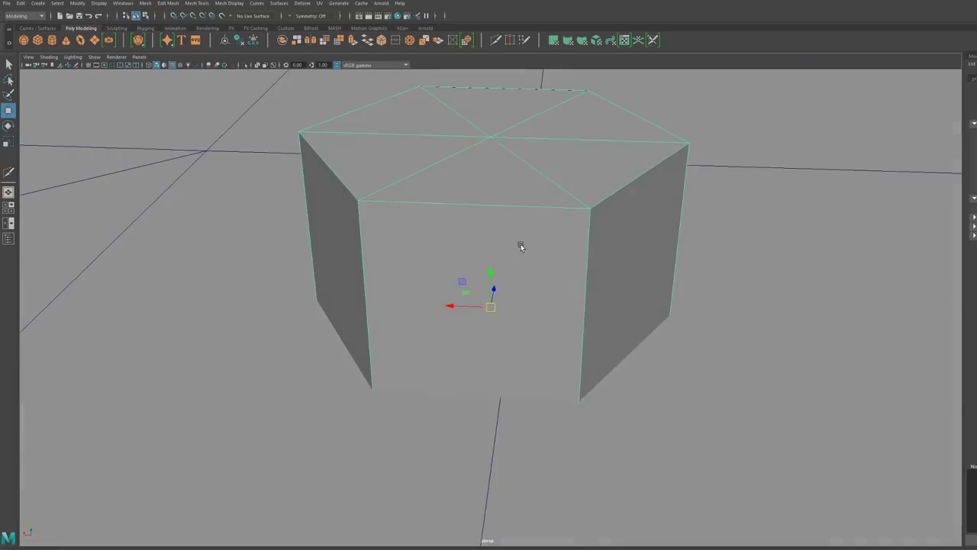
key(ctrl+shift+x)
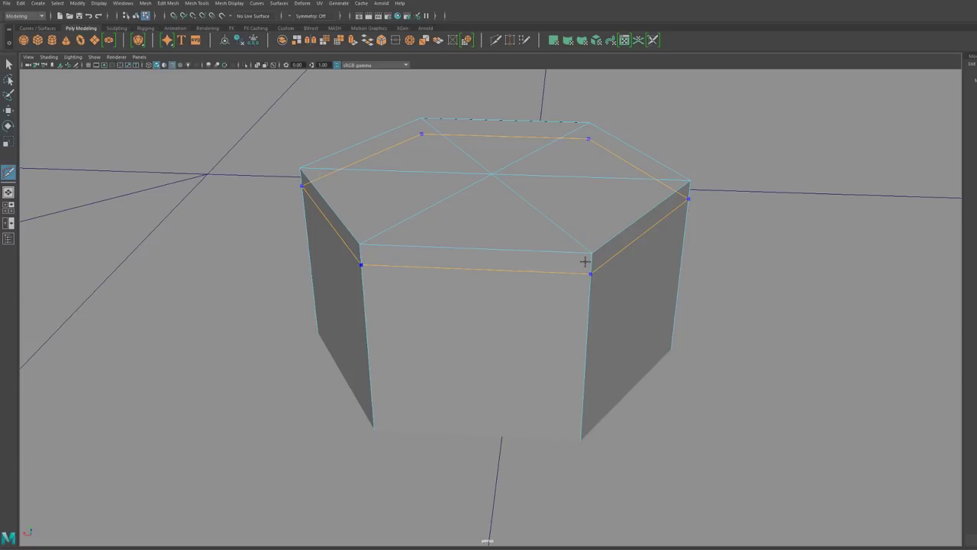
ctrl+click(591, 271)
key(ctrl+space)
click(420, 249)
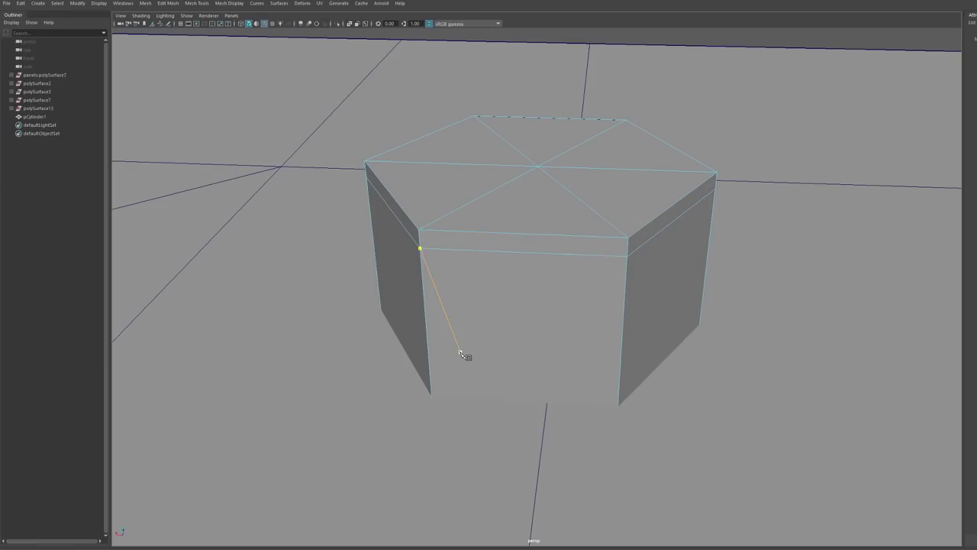
- Preview the cylinder smoothed and compare its round shape with the surrounding panel
key(3)
scroll(481, 324, down, 6)
alt+drag(491, 313, 495, 292)
scroll(503, 338, down, 9)
scroll(504, 338, up, 10)
scroll(495, 293, down, 10)
scroll(542, 312, up, 10)
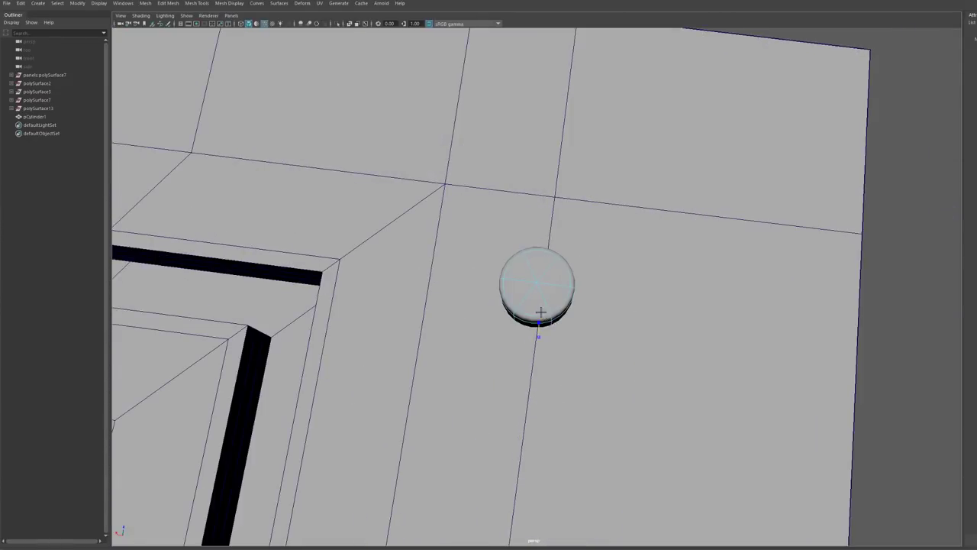
- Try the smoothed cylinder at a larger size inside the panel's lower-left corner square
key(F8)
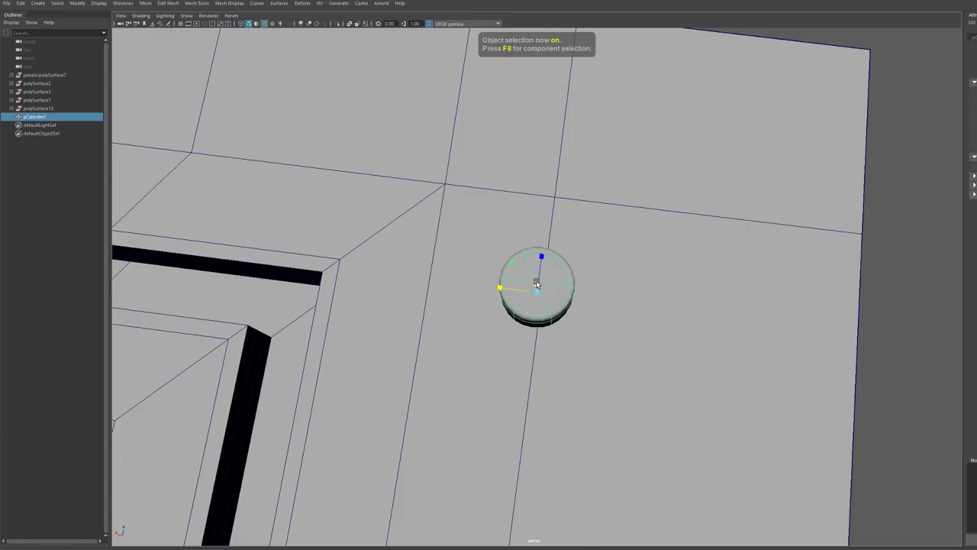
drag(537, 283, 664, 268)
alt+right_drag(664, 268, 584, 311)
alt+drag(585, 311, 495, 340)
drag(535, 287, 565, 311)
click(563, 353)
scroll(563, 354, up, 7)
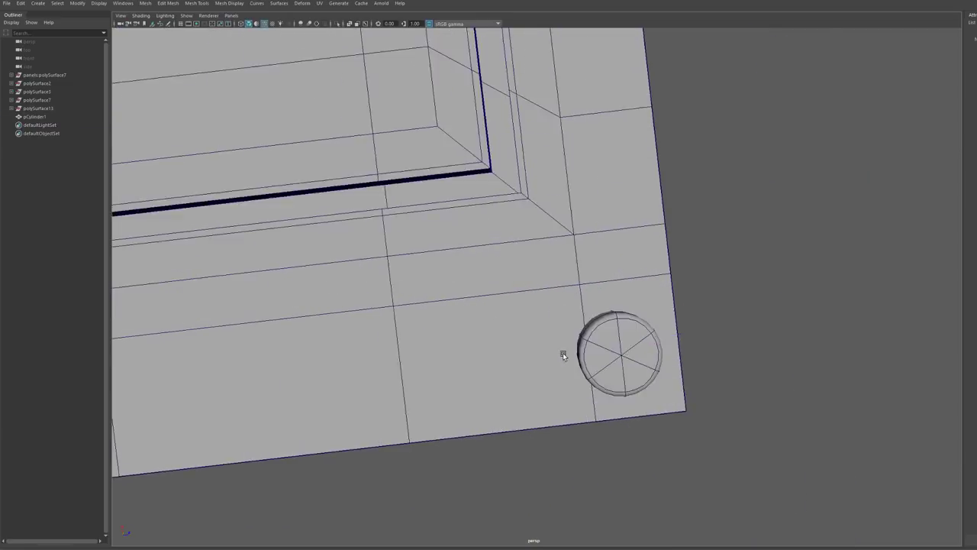
alt+drag(563, 354, 544, 345)
scroll(580, 358, down, 8)
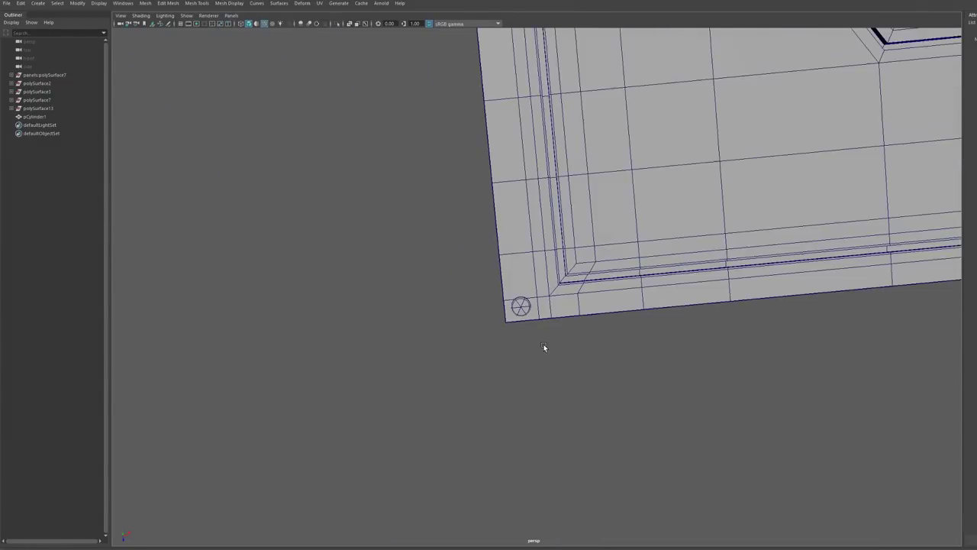
- Replace the enlarged cylinder with a fresh, smaller one at the groove's lower-left corner
click(521, 307)
click(521, 304)
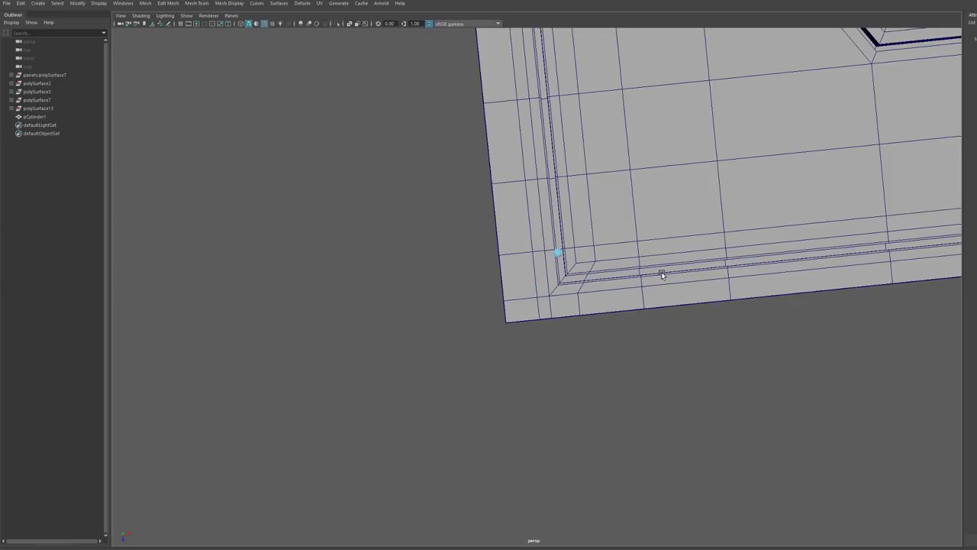
key(F8)
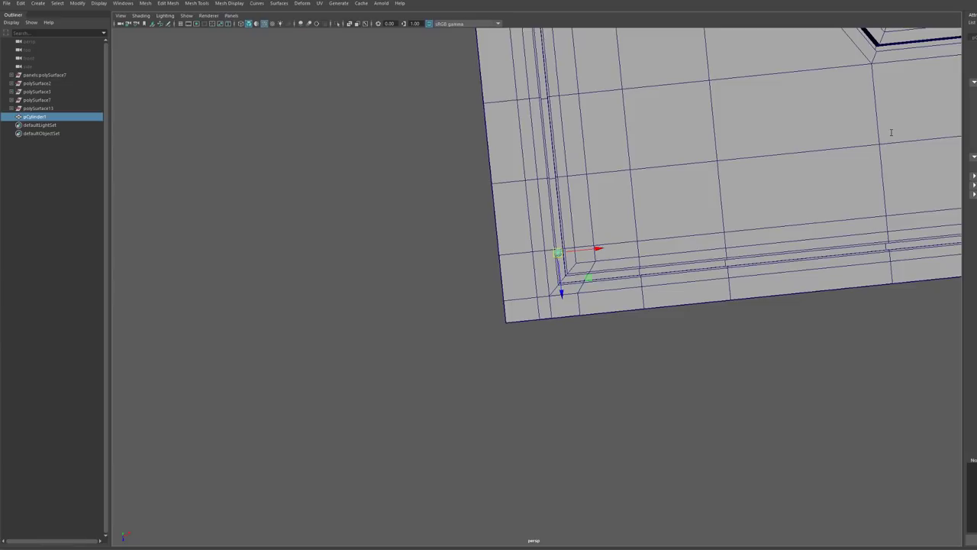
scroll(677, 286, up, 4)
scroll(674, 285, down, 8)
scroll(659, 300, up, 8)
alt+drag(672, 286, 637, 257)
scroll(643, 299, down, 5)
alt+middle_drag(637, 257, 563, 367)
scroll(563, 368, down, 5)
scroll(569, 342, up, 4)
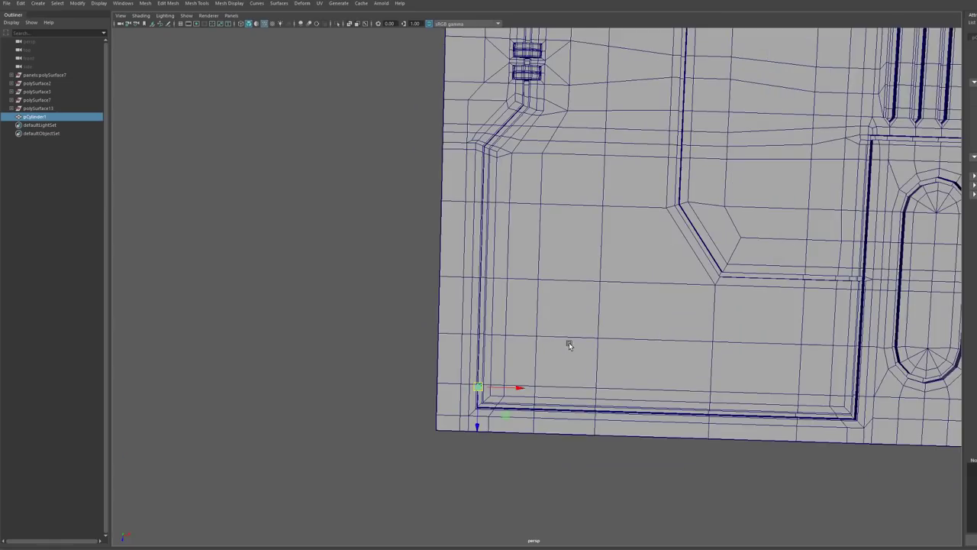
- Snap the small cylinder onto the edge-line crossing in the panel's lower-left corner, outside the groove
click(703, 198)
key(ctrl+z)
mouse_move(617, 344)
alt+mouse_down()
mouse_move(627, 323)
mouse_move(596, 303)
mouse_move(611, 329)
alt+mouse_up()
scroll(611, 329, down, 5)
alt+middle_drag(662, 240, 621, 251)
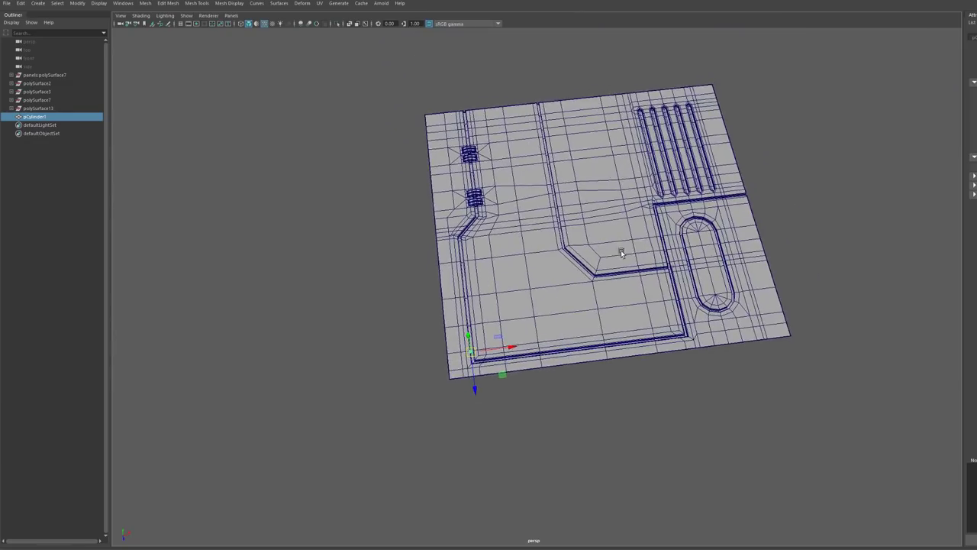
alt+drag(623, 253, 618, 266)
scroll(619, 279, up, 3)
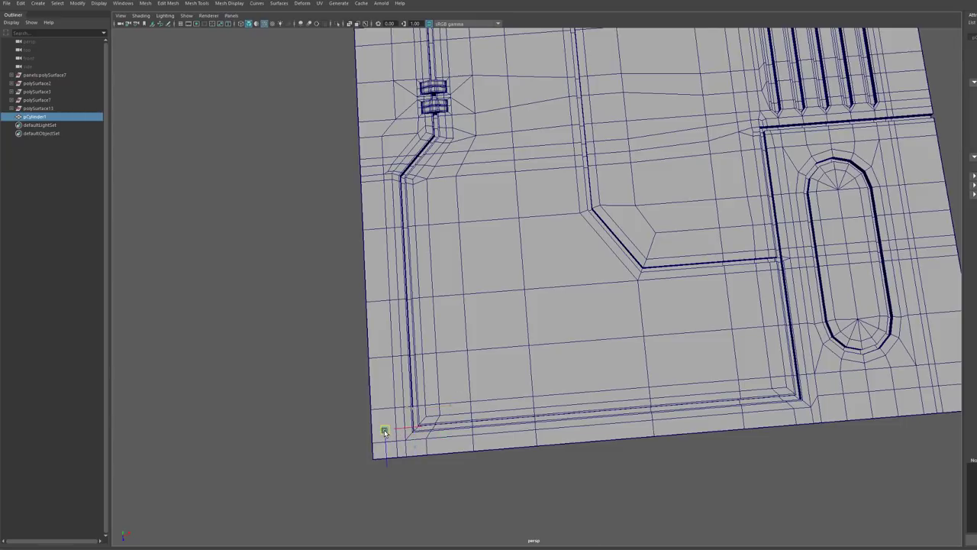
scroll(489, 310, down, 5)
scroll(490, 310, up, 8)
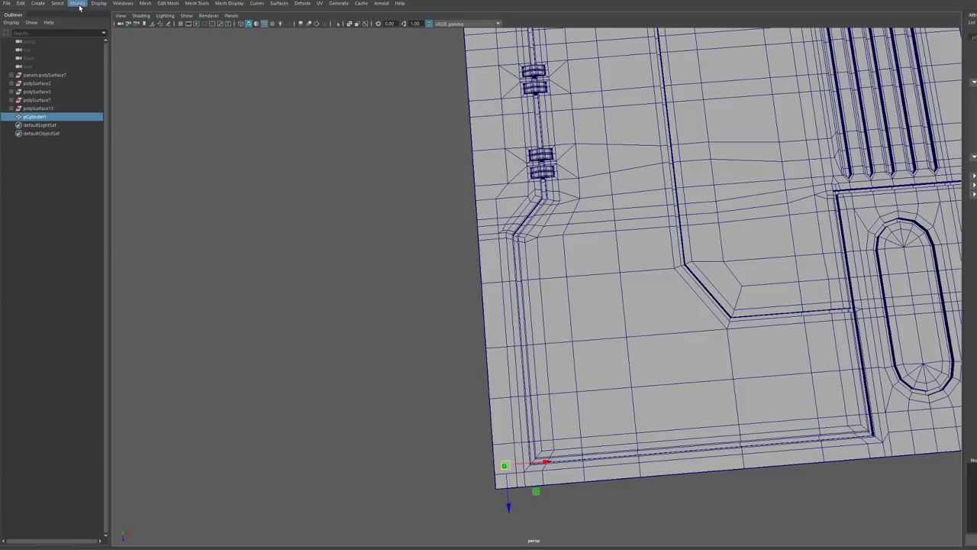
- Duplicate the cylinder with Duplicate Special as 8 instances
click(100, 4)
mouse_move(56, 32)
mouse_move(79, 2)
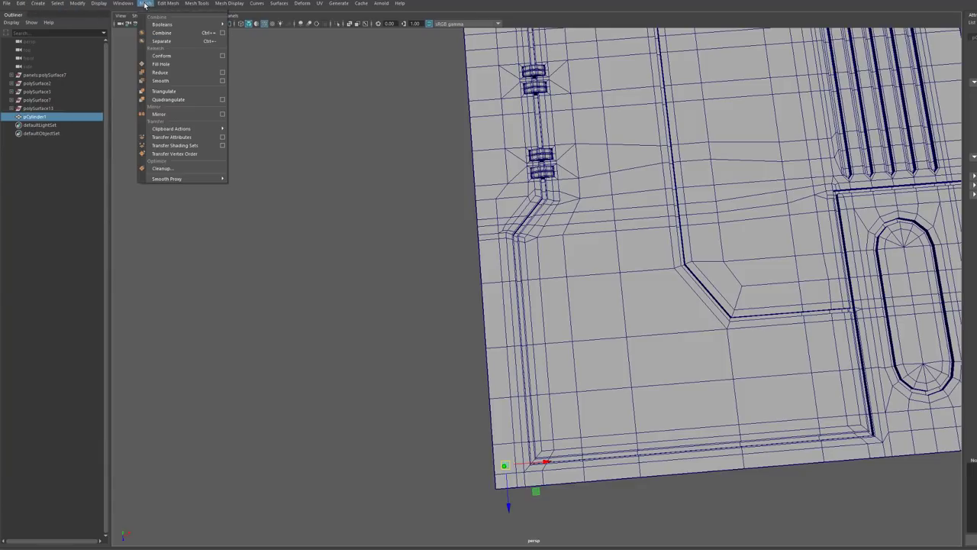
mouse_move(45, 3)
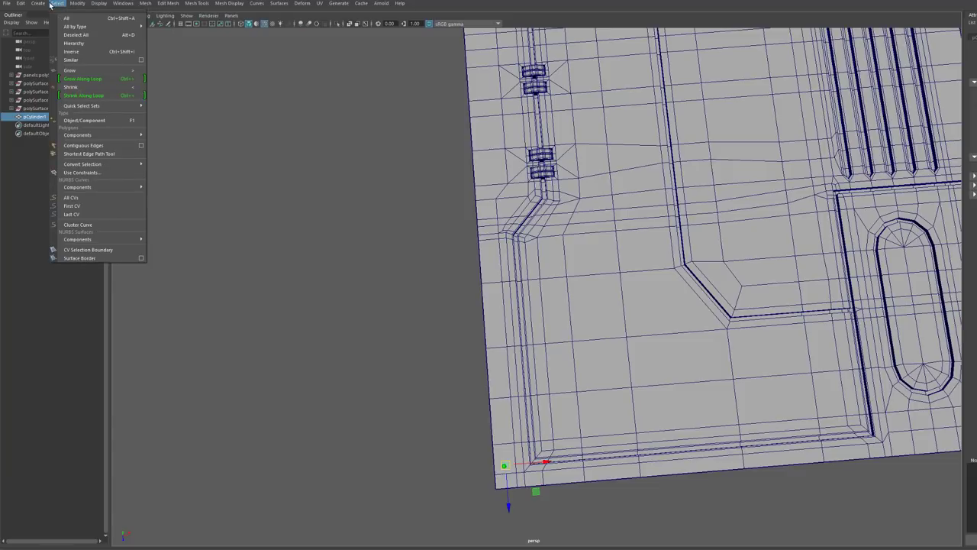
click(143, 132)
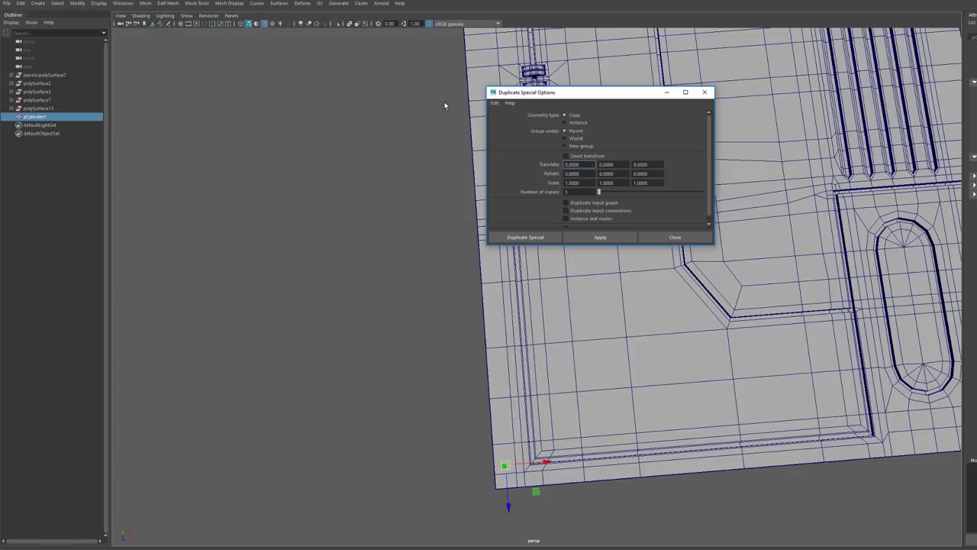
drag(585, 192, 434, 197)
click(565, 122)
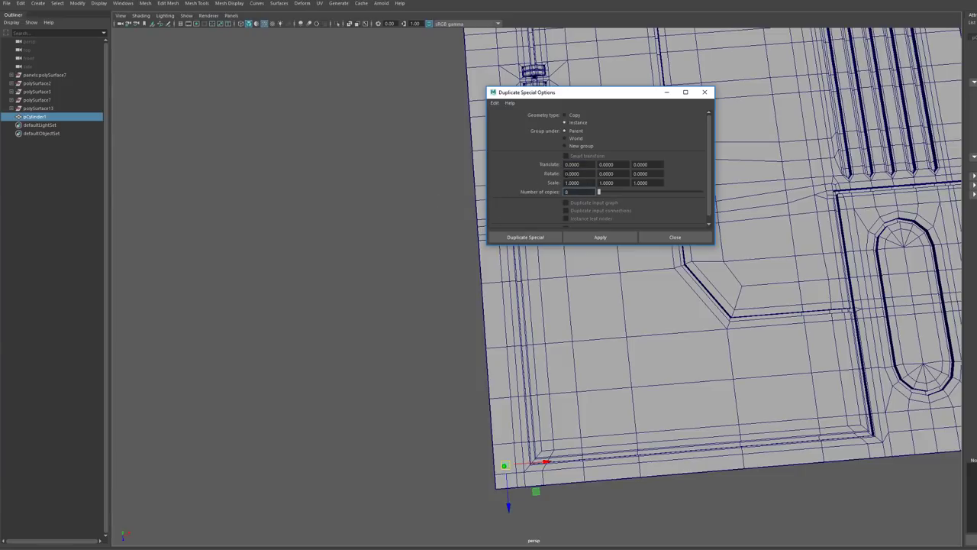
click(526, 236)
- Set the instanced cylinders out in a short row beside the groove's lower-left corner, leaving the original in place
scroll(554, 79, up, 3)
scroll(554, 81, down, 4)
alt+drag(570, 392, 571, 324)
drag(575, 286, 474, 312)
click(475, 306)
alt+drag(478, 258, 501, 288)
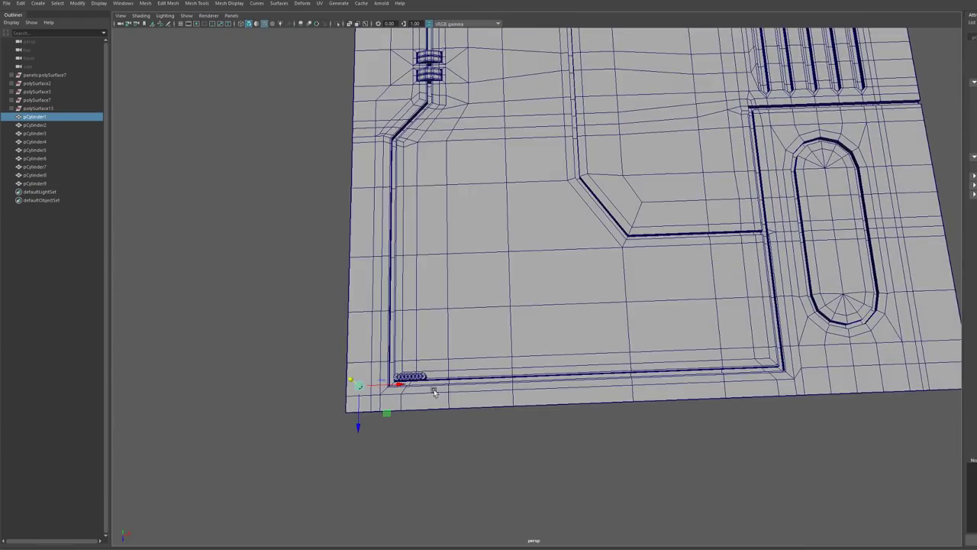
- Move the last cylinder of the row to the groove corner above and left of the rounded slot
click(423, 378)
alt+middle_drag(608, 337, 522, 299)
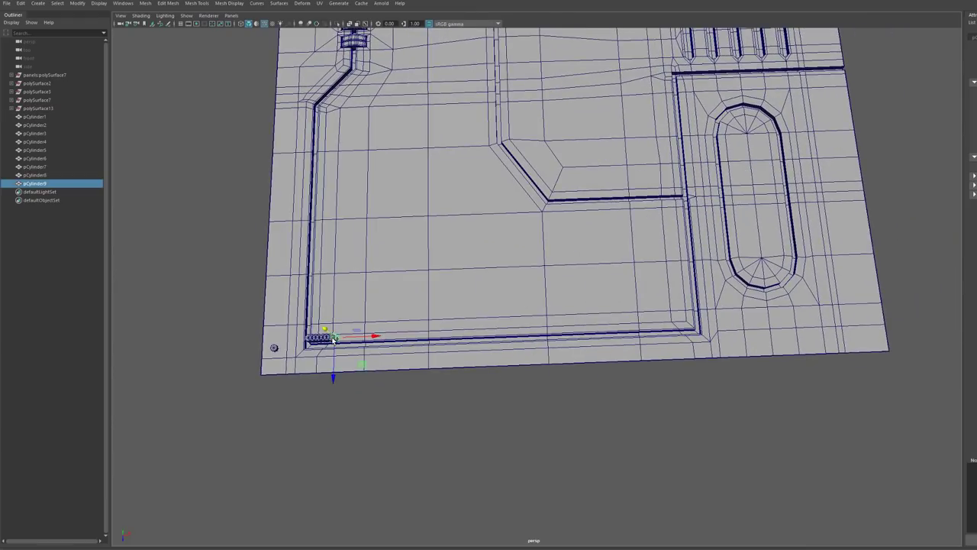
drag(333, 340, 749, 324)
click(680, 97)
scroll(768, 90, up, 10)
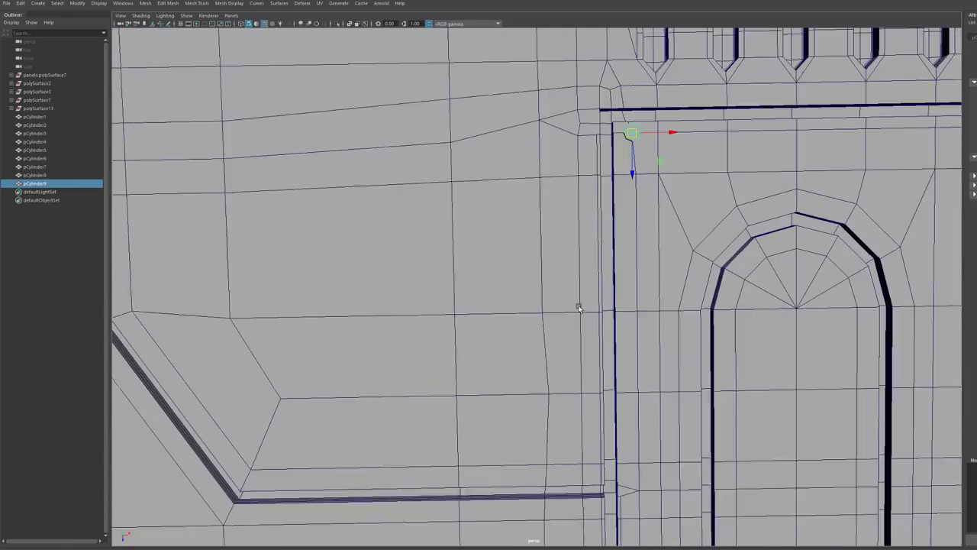
scroll(631, 354, down, 8)
scroll(615, 381, up, 3)
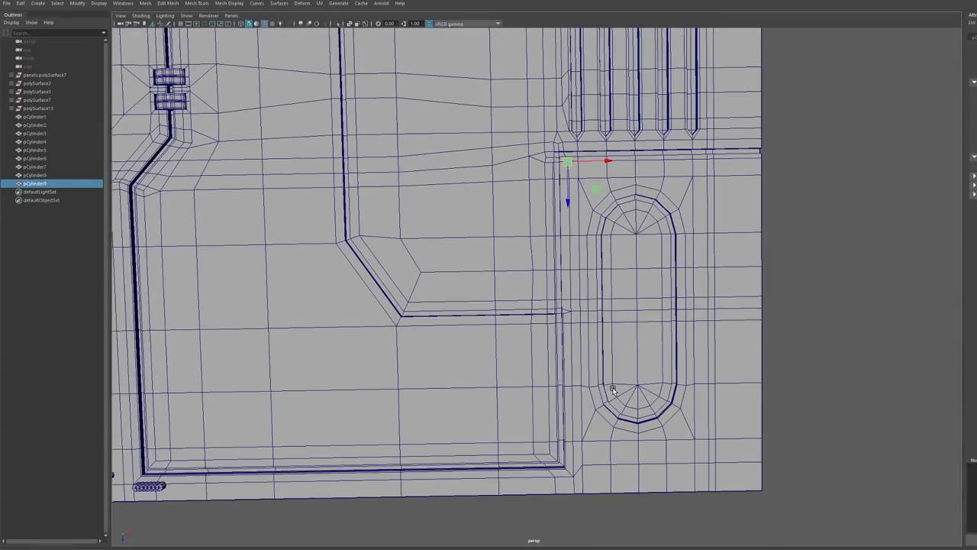
scroll(313, 374, down, 2)
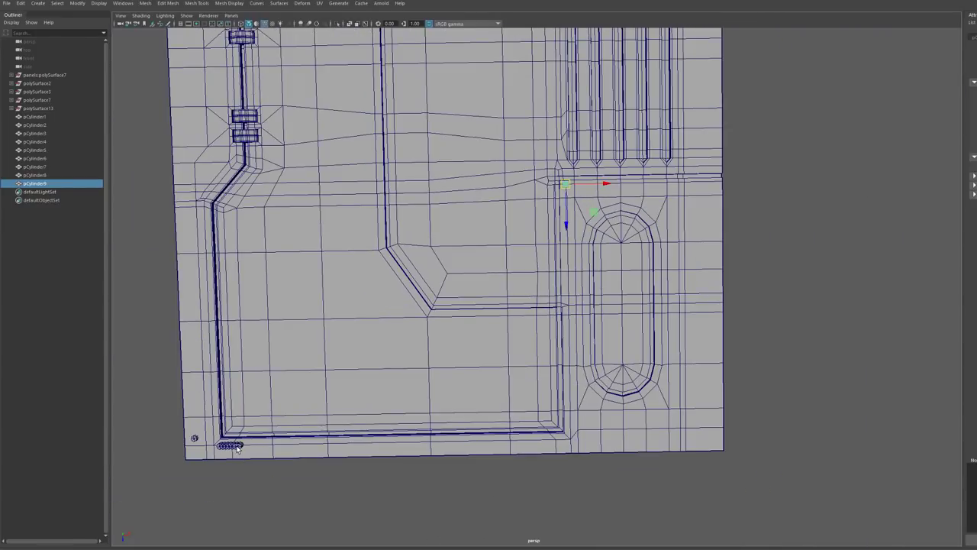
- Place another instanced cylinder below the far end of the horizontal groove near the panel's right border, and pick the panel for component editing
click(231, 446)
click(697, 177)
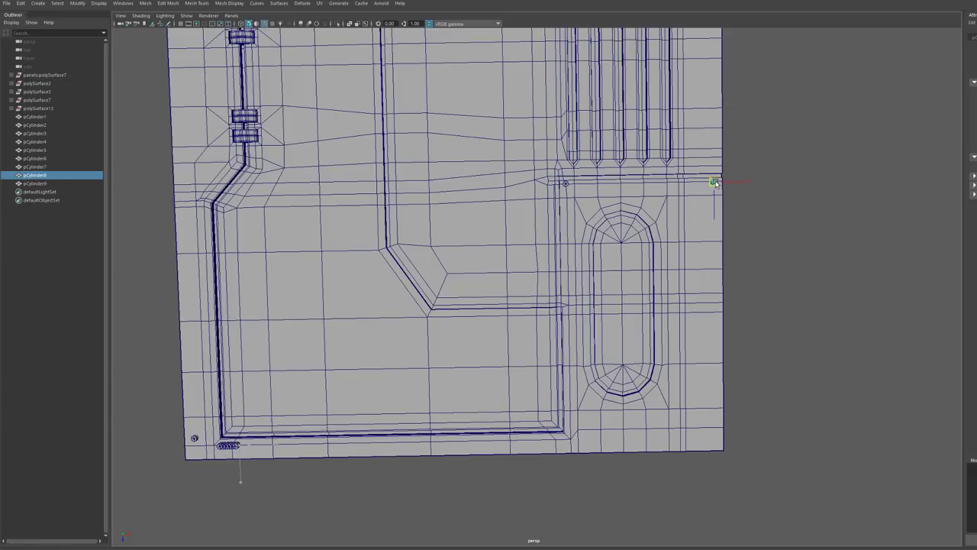
scroll(714, 183, up, 5)
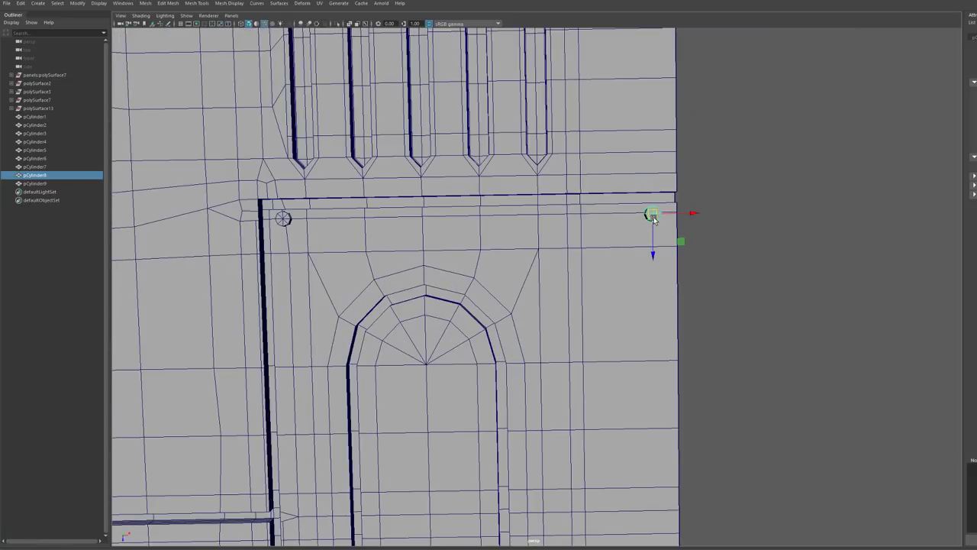
right_drag(672, 214, 660, 152)
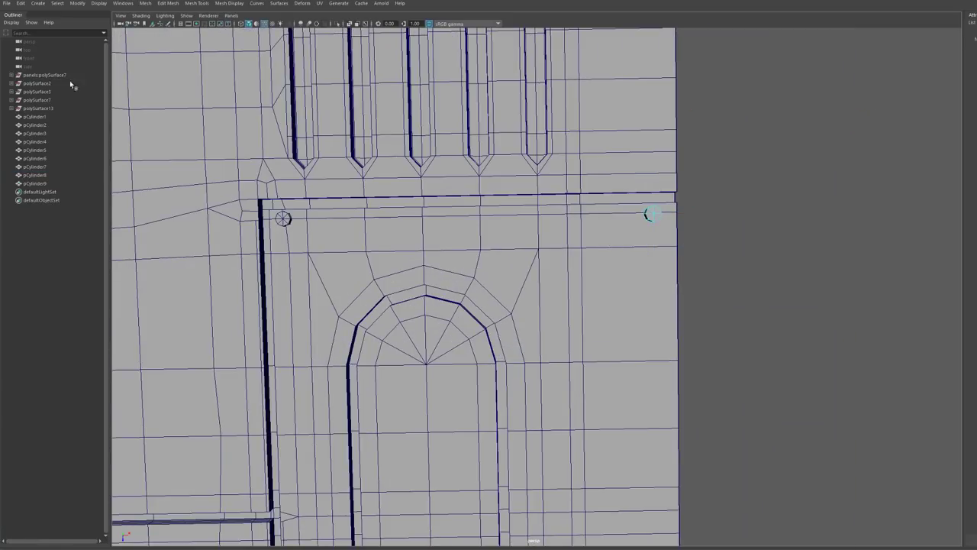
key(F8)
click(605, 235)
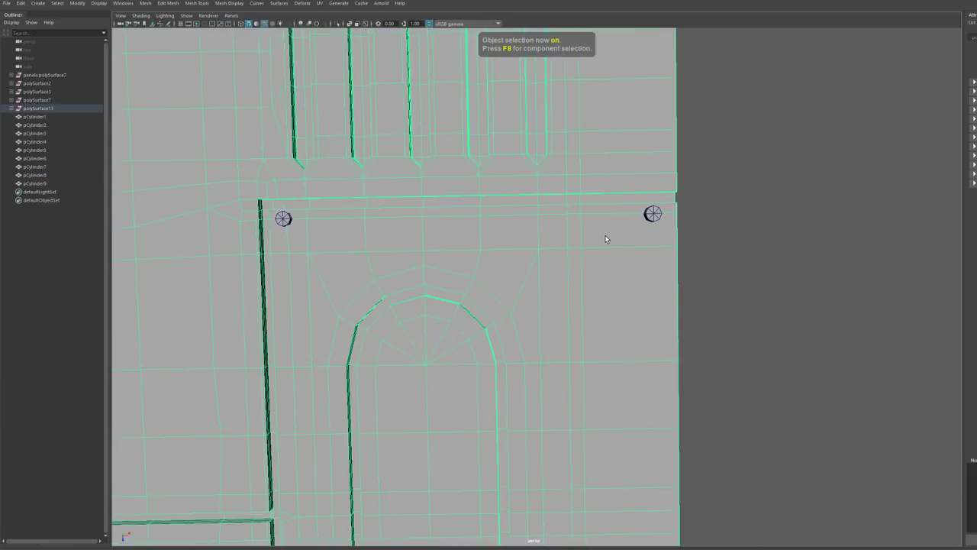
key(F8)
- Hide the spare cylinder copies and select the cylinder in the panel's lower-left corner
scroll(678, 188, down, 5)
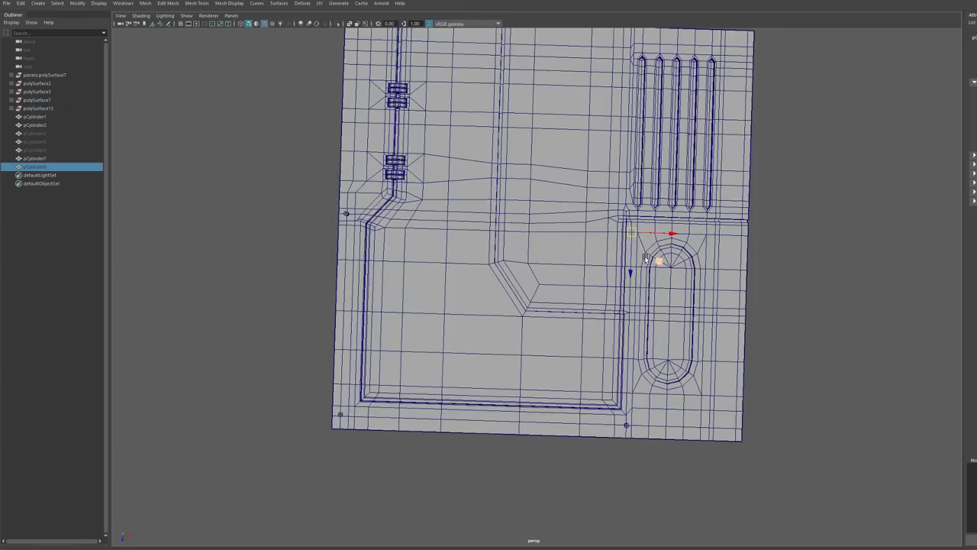
alt+drag(648, 258, 641, 238)
key(ctrl+z)
key(ctrl+z)
key(ctrl+z)
key(ctrl+z)
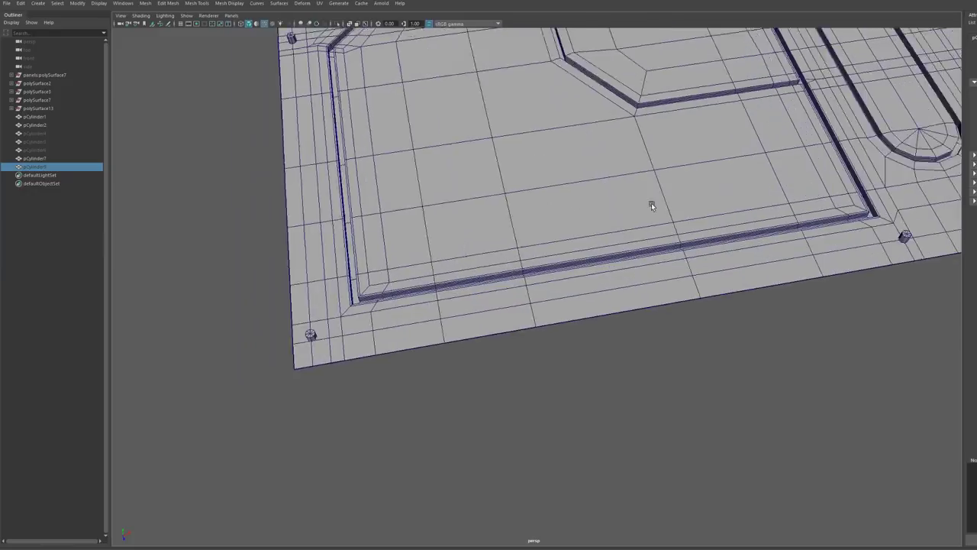
key(ctrl+z)
key(ctrl+z)
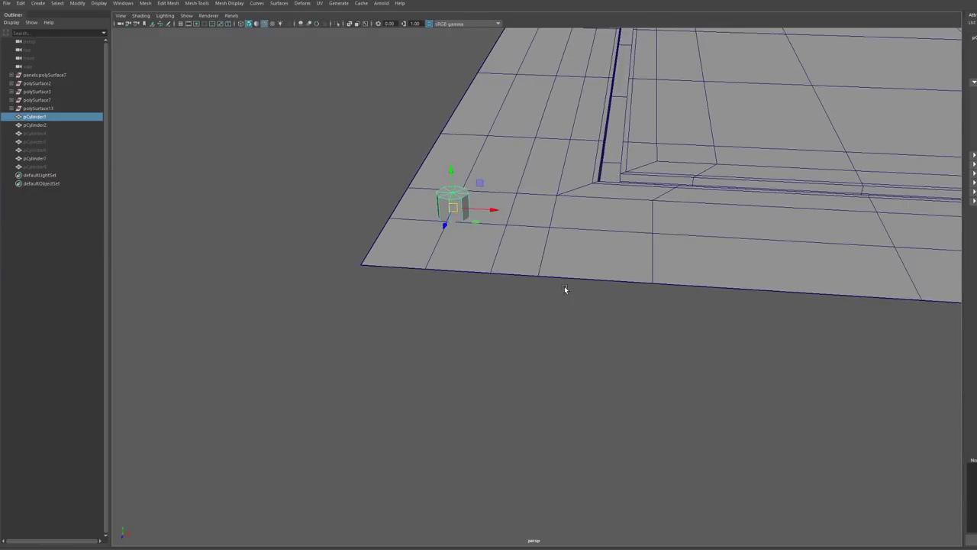
- Switch to wireframe display and move the lower-left cylinder's pivot to the centre of its base
key(4)
alt+drag(564, 299, 497, 231)
alt+middle_drag(496, 231, 529, 300)
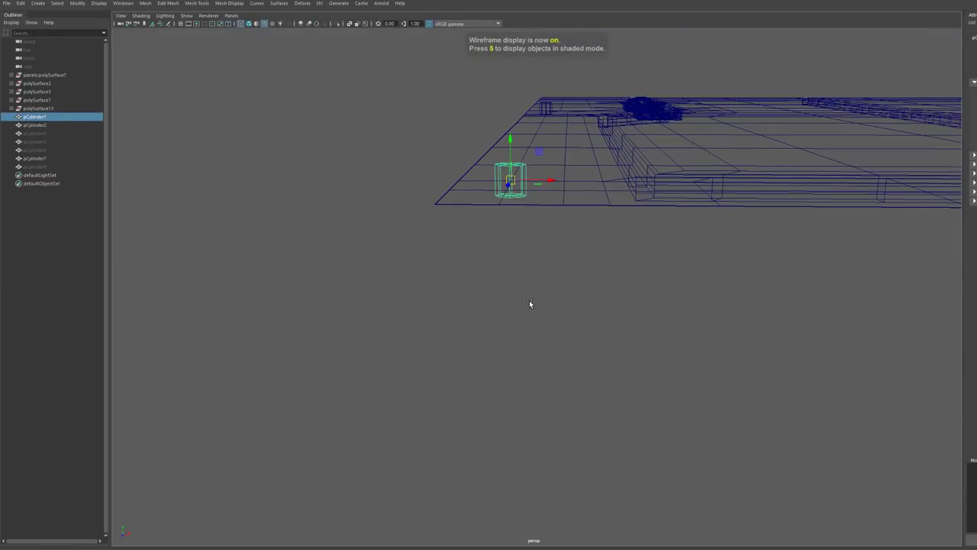
key(d)
key(ctrl+z)
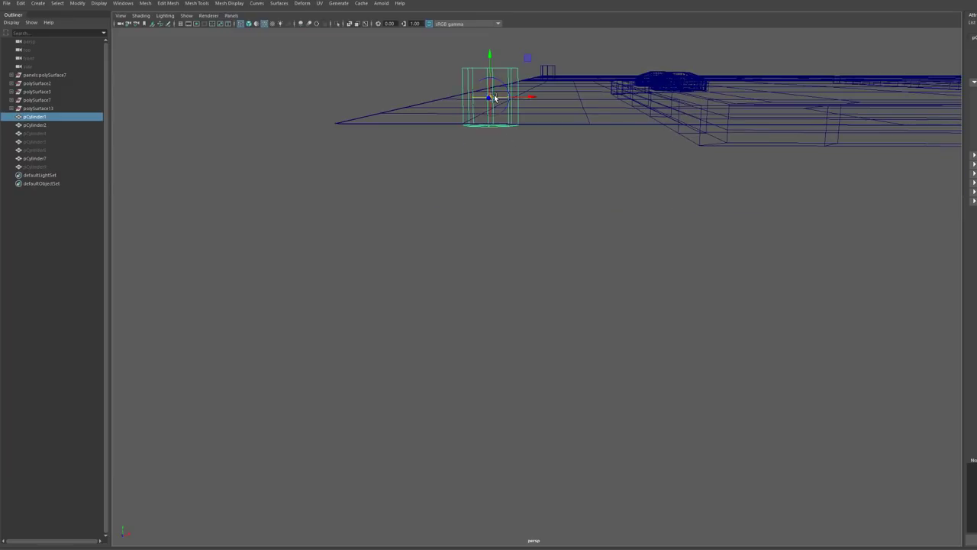
alt+drag(490, 128, 496, 197)
alt+right_drag(496, 197, 501, 265)
key(e)
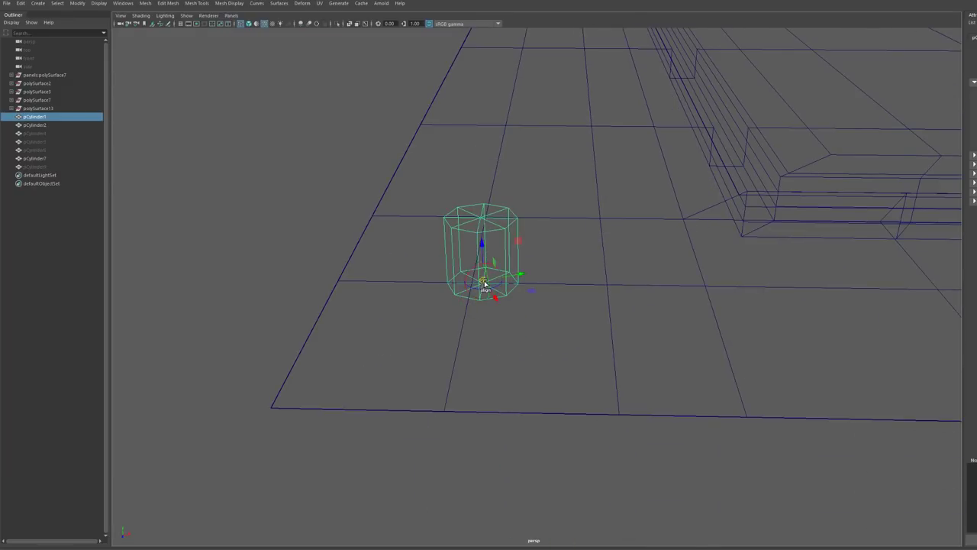
key(w)
scroll(542, 270, down, 5)
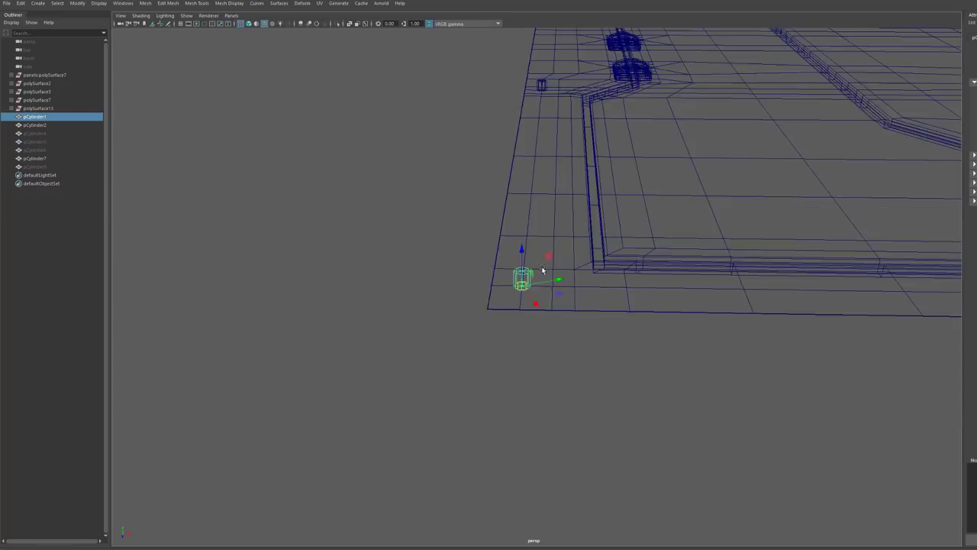
alt+drag(541, 270, 567, 280)
scroll(567, 283, down, 5)
scroll(567, 295, down, 5)
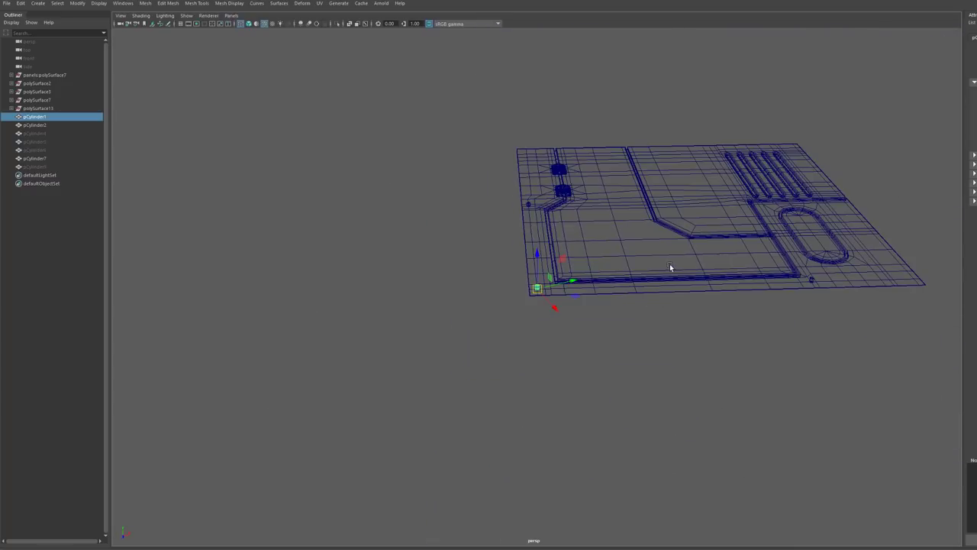
- Restore shaded display and return the lower-left cylinder to object selection after picking its vertices
alt+middle_drag(670, 267, 544, 294)
scroll(489, 312, up, 5)
scroll(461, 295, up, 2)
alt+drag(489, 314, 493, 271)
key(F8)
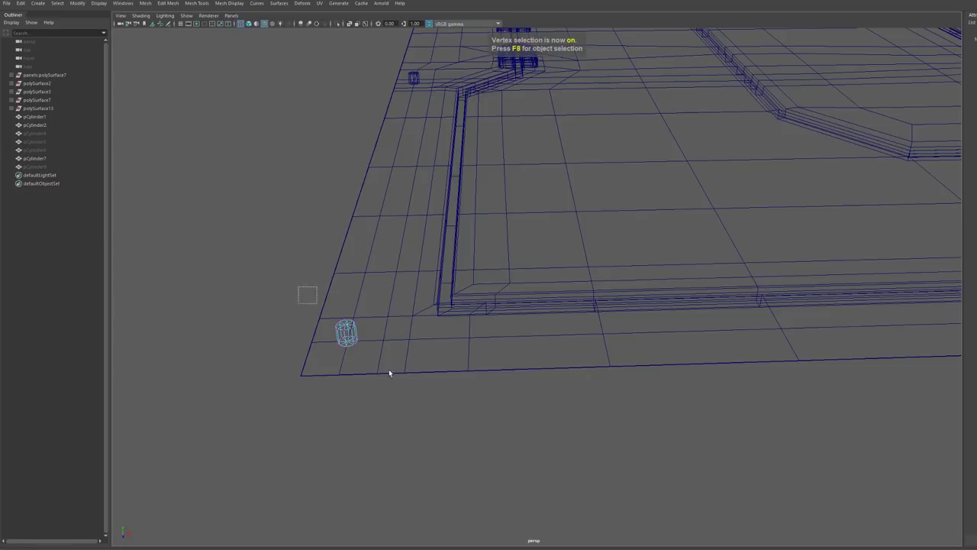
drag(351, 335, 359, 338)
key(5)
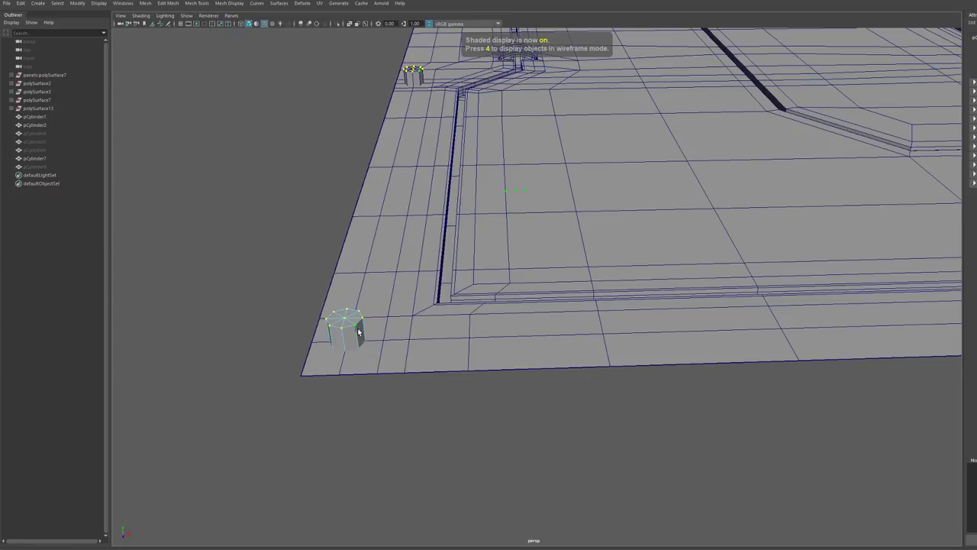
key(F8)
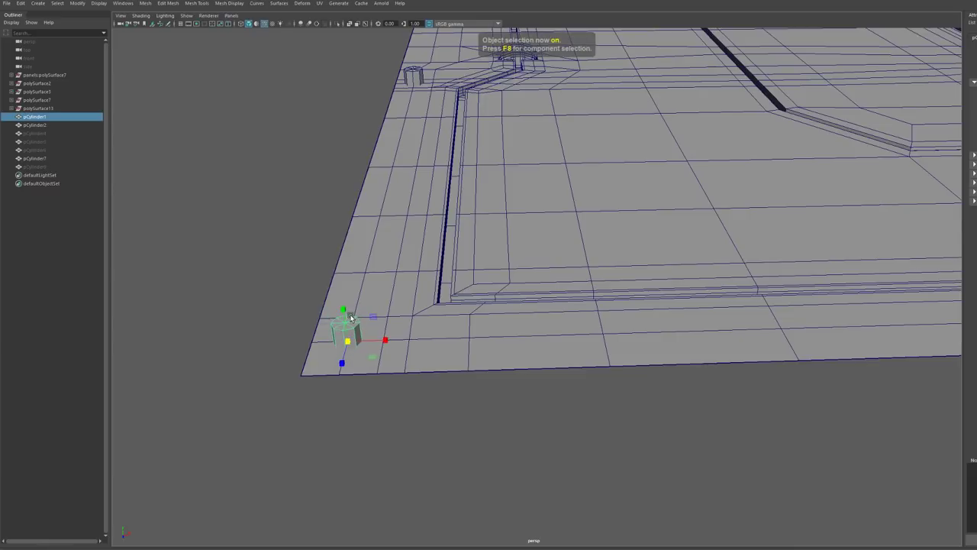
- Move the lower-left cylinder's pivot to the centre of its top face
scroll(461, 317, down, 5)
key(f)
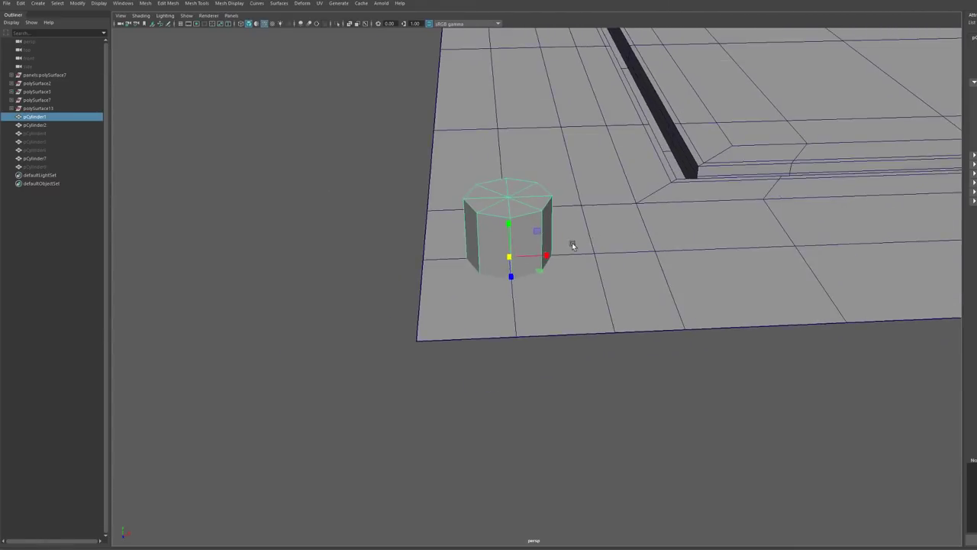
drag(491, 204, 517, 208)
key(d)
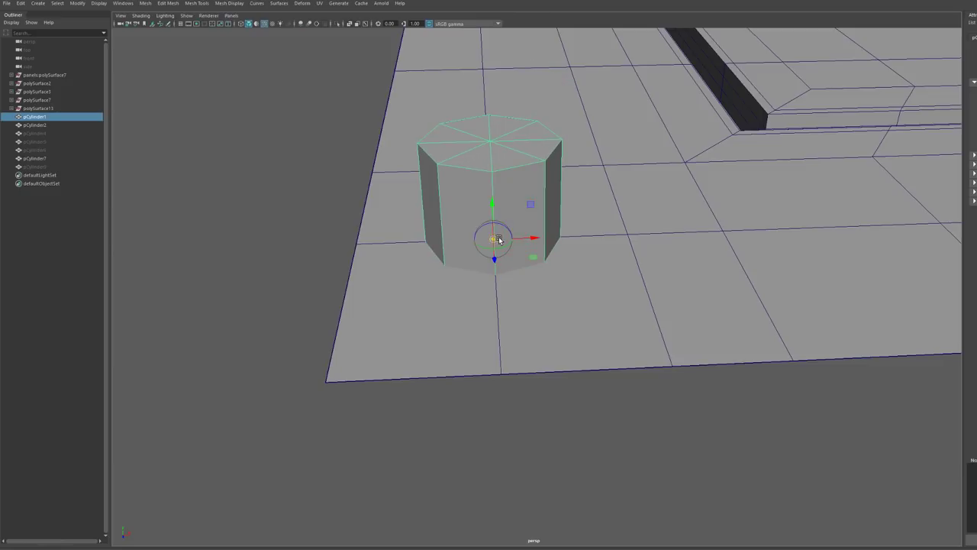
drag(495, 239, 490, 142)
key(q)
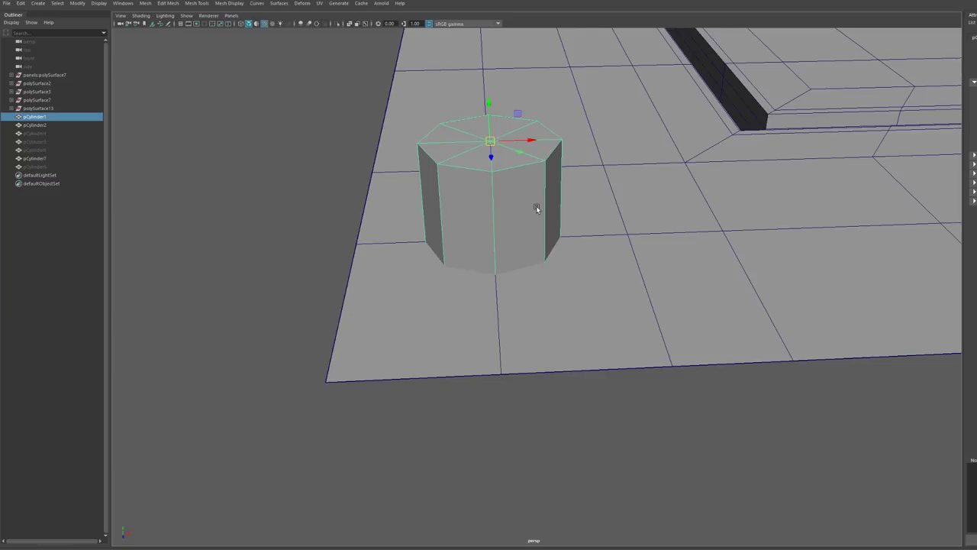
- Lower the vertices of the lower-left cylinder until its top cap lies flush with the panel surface
key(F9)
drag(492, 170, 494, 235)
key(d)
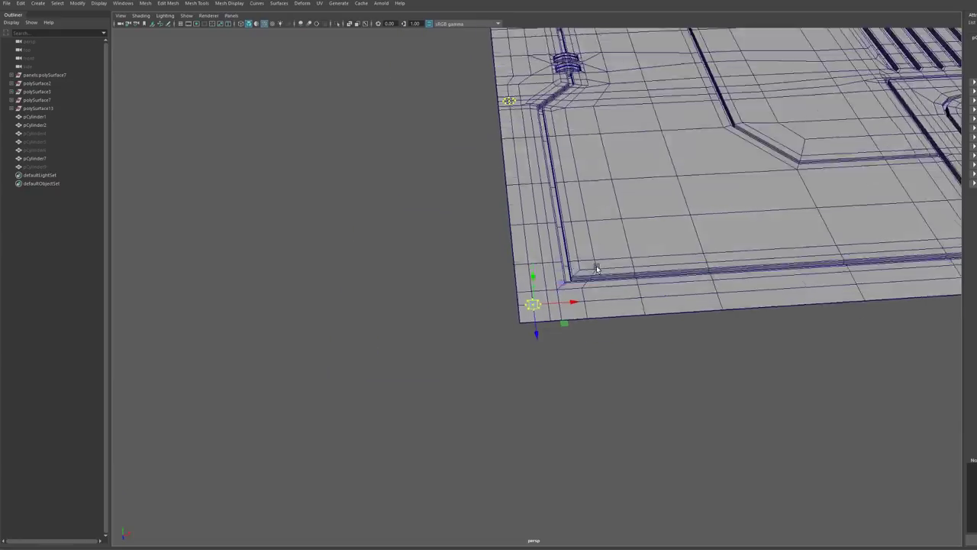
alt+middle_drag(597, 269, 764, 219)
scroll(425, 295, up, 5)
alt+drag(764, 218, 760, 244)
scroll(441, 334, up, 5)
alt+middle_drag(441, 334, 537, 257)
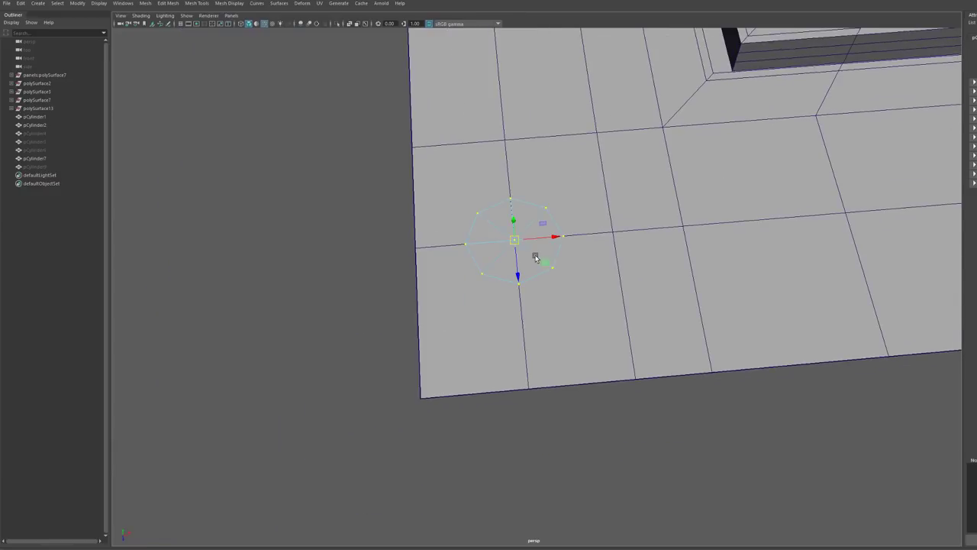
alt+drag(537, 257, 522, 349)
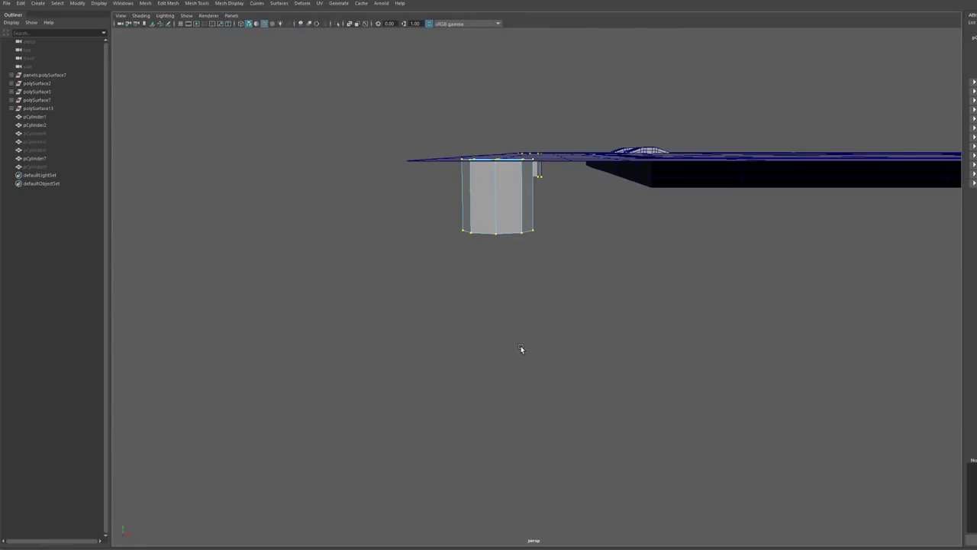
- Delete the side and bottom faces of the cylinder beneath the panel, keeping only the top cap
key(F11)
drag(572, 273, 421, 234)
key(Delete)
- Extrude the border edges of the lower-left octagonal cap outward with an offset of 0.72
scroll(526, 284, up, 5)
mouse_move(537, 296)
alt+mouse_down()
mouse_move(528, 280)
mouse_move(521, 285)
alt+mouse_up()
key(F10)
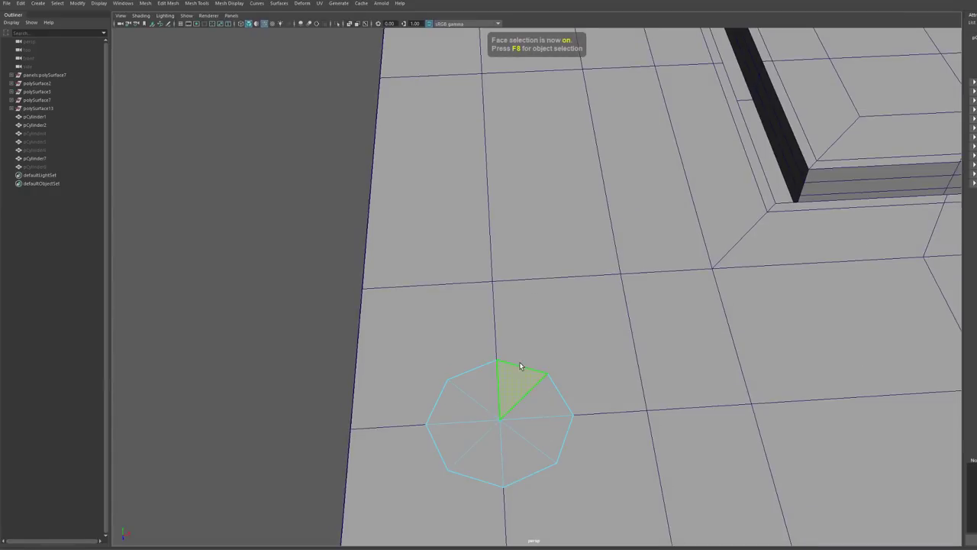
double_click(519, 365)
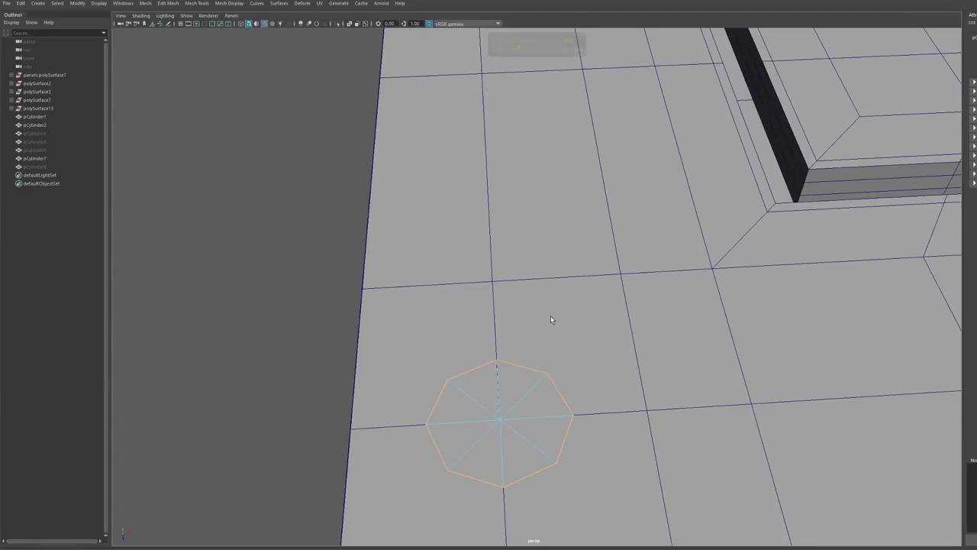
key(ctrl+e)
mouse_move(775, 355)
mouse_down()
mouse_move(795, 357)
mouse_move(775, 368)
mouse_up()
key(ctrl+z)
alt+drag(663, 350, 624, 387)
alt+right_drag(624, 388, 588, 443)
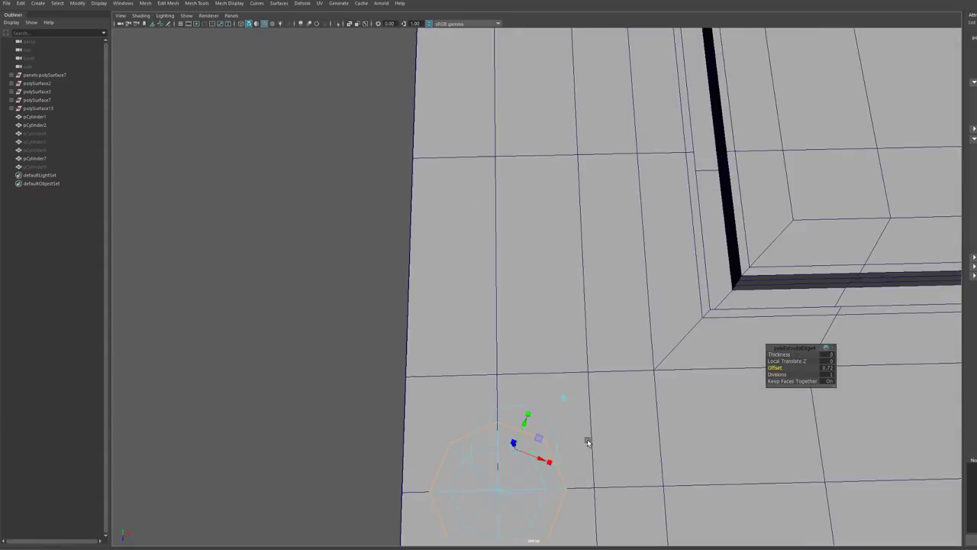
alt+middle_drag(588, 442, 637, 358)
key(q)
key(F9)
drag(417, 249, 666, 336)
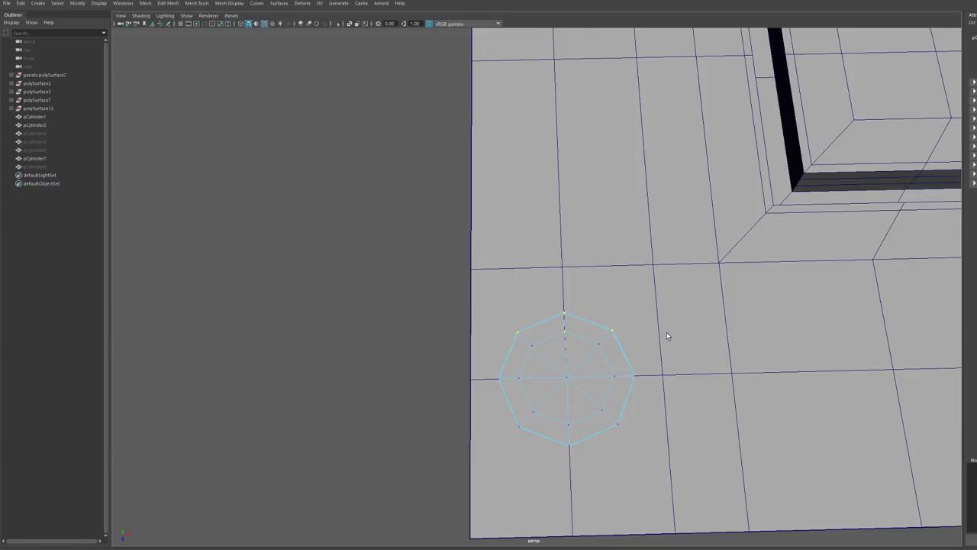
- Inset the four panel faces around the lower-left disc with a face extrude offset of 0.97
key(F8)
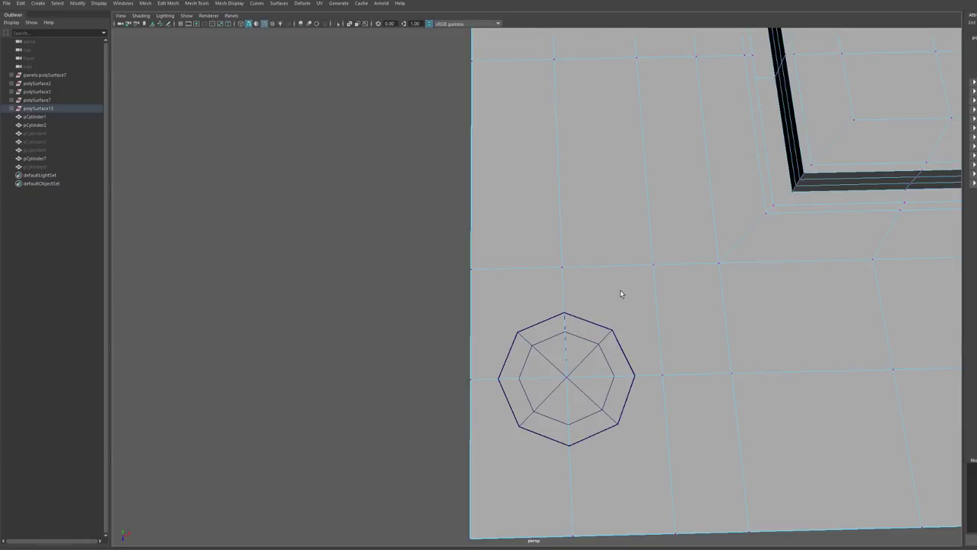
key(F9)
key(F11)
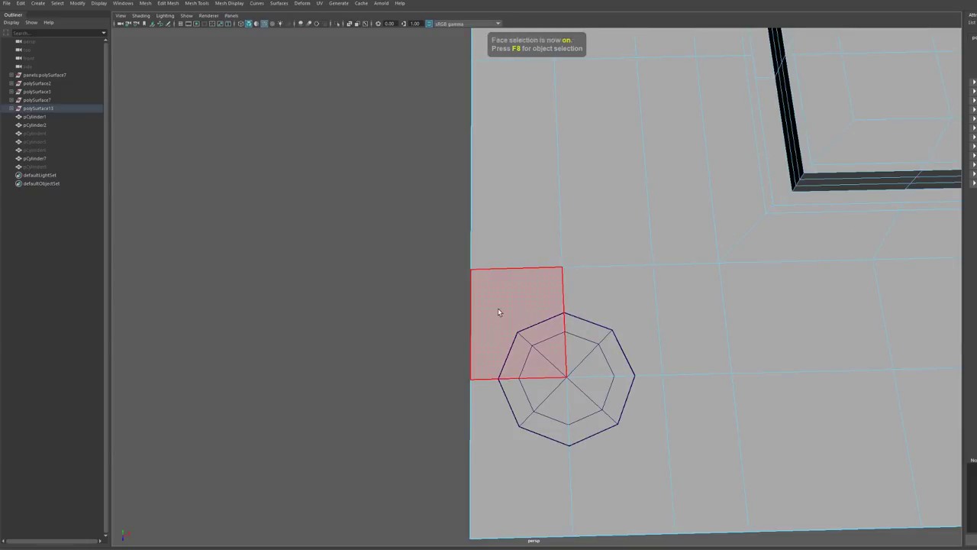
click(498, 307)
shift+click(582, 297)
shift+click(594, 418)
shift+click(547, 426)
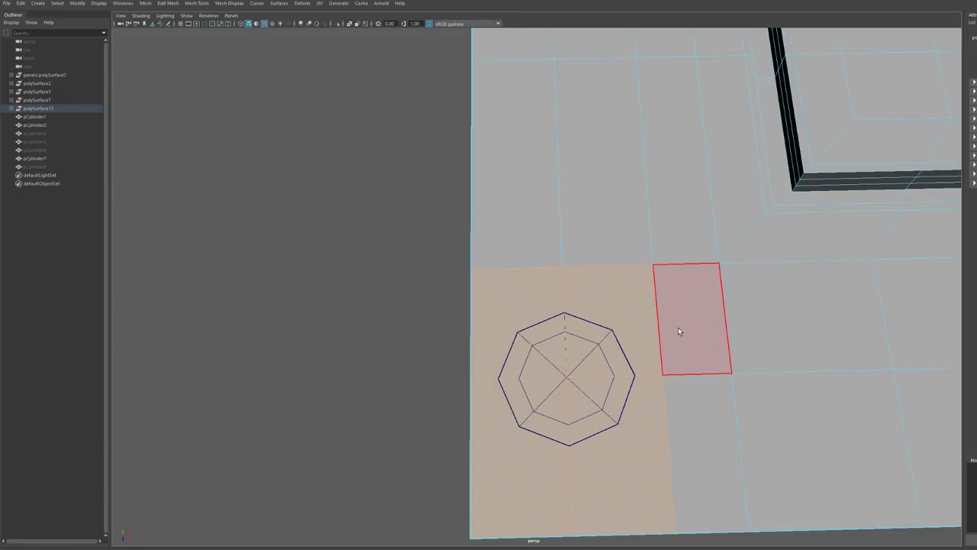
key(ctrl+e)
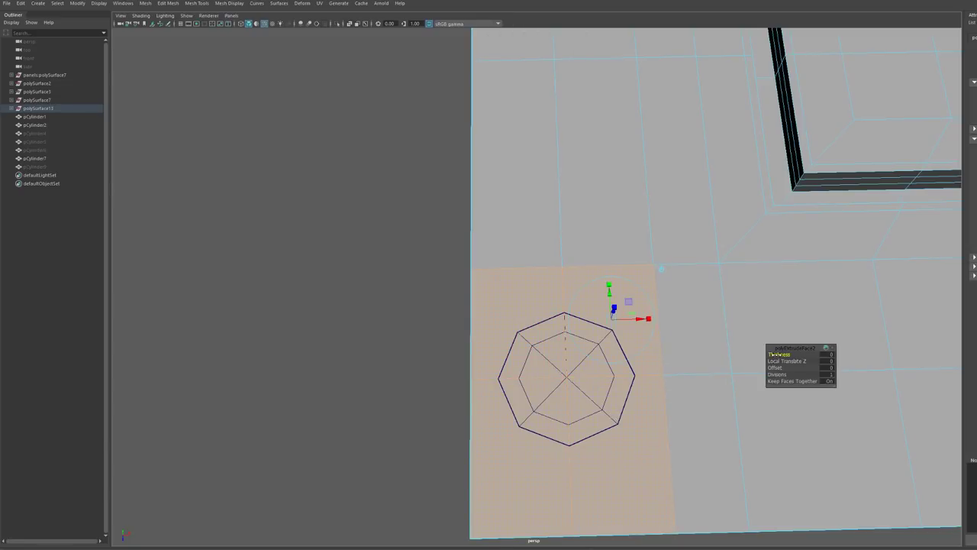
drag(774, 368, 810, 355)
key(ctrl+z)
key(ctrl+z)
click(787, 374)
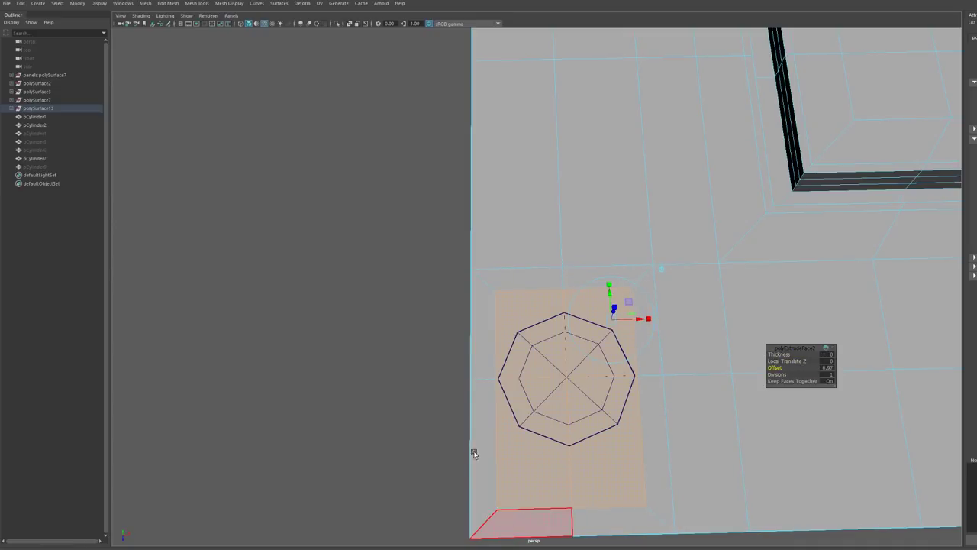
- Delete the inset panel faces to open a rectangular hole around the lower-left disc
scroll(550, 372, down, 3)
alt+drag(550, 371, 539, 336)
scroll(569, 371, up, 5)
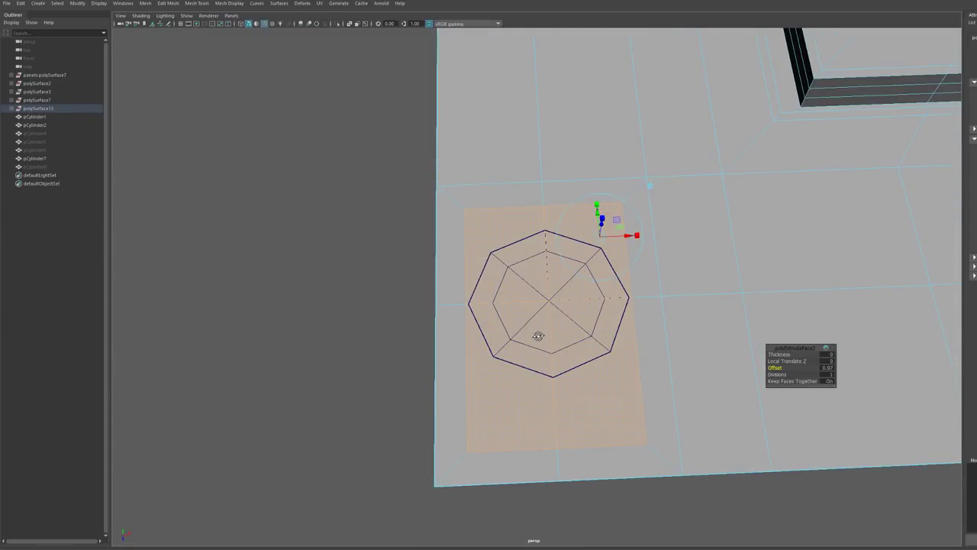
key(Delete)
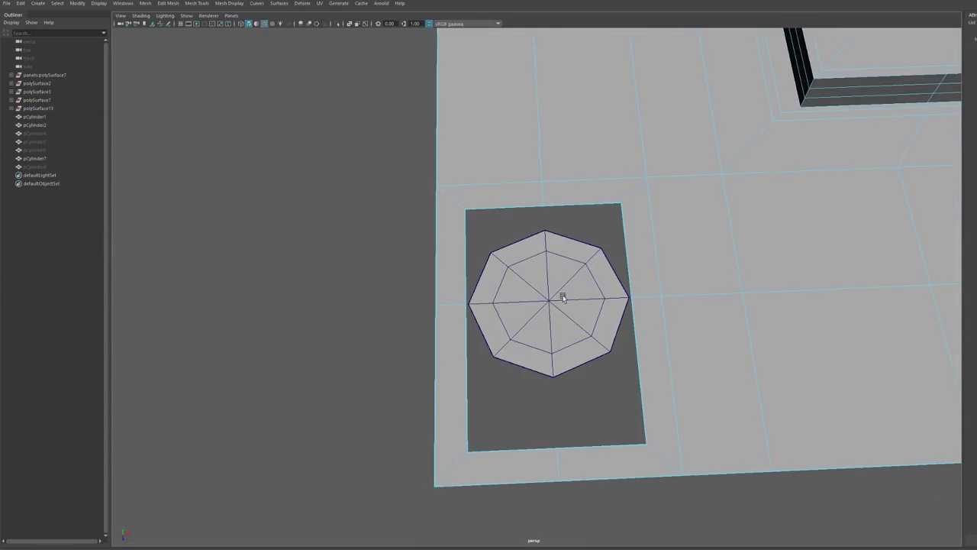
alt+right_drag(586, 369, 557, 366)
key(F9)
click(547, 402)
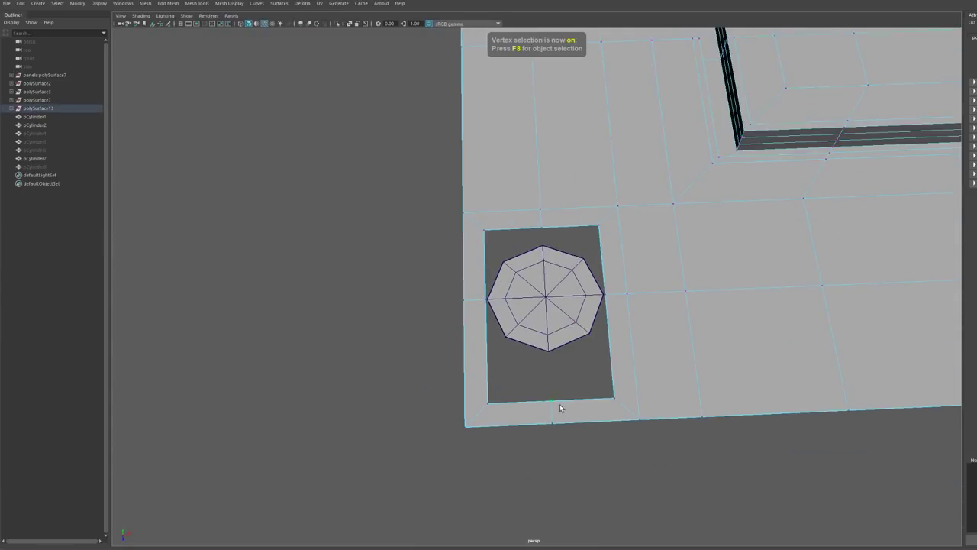
key(w)
scroll(558, 384, down, 5)
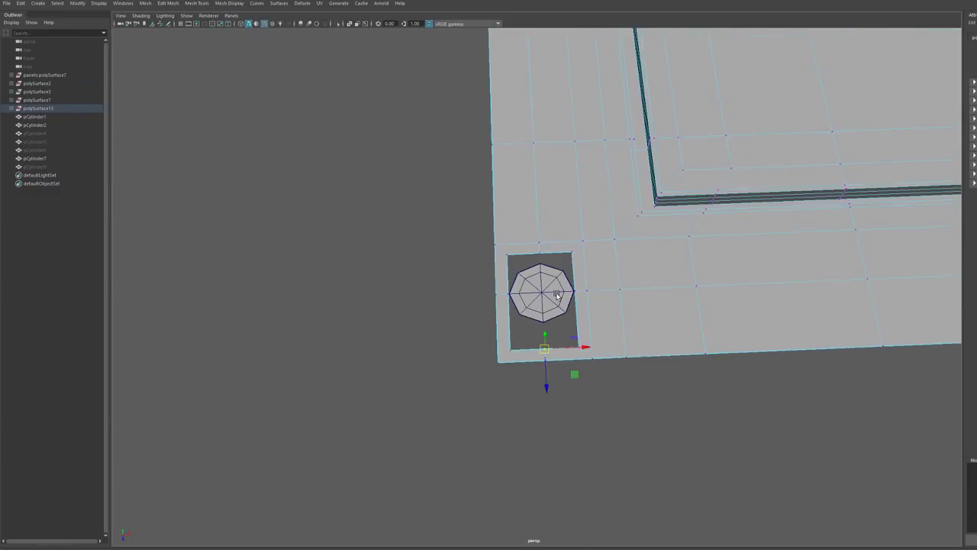
drag(555, 402, 529, 364)
click(520, 401)
scroll(520, 319, down, 5)
alt+drag(567, 333, 572, 355)
key(ctrl+z)
key(ctrl+z)
key(ctrl+z)
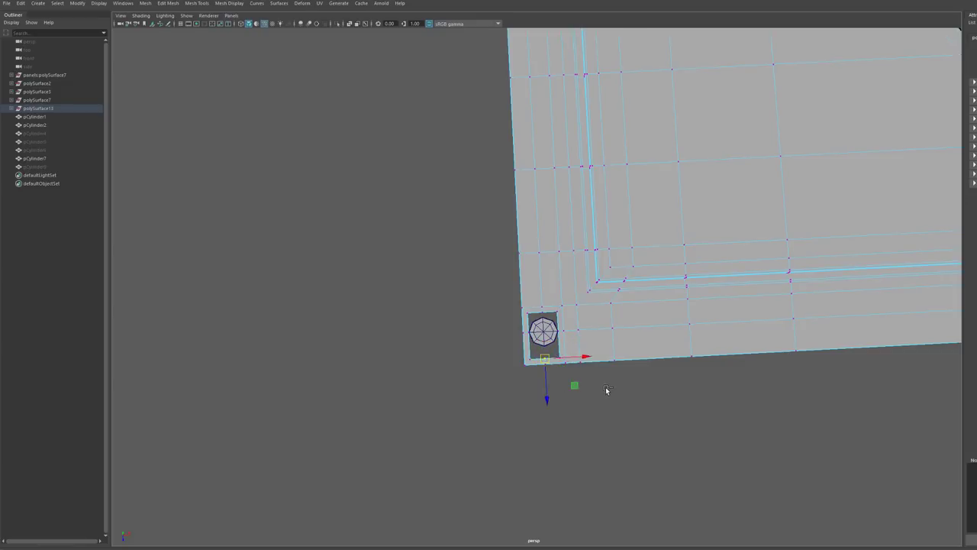
- Delete the panel faces around the round detail beside the diagonal bend of the left groove
scroll(608, 393, up, 5)
key(F8)
click(635, 432)
alt+right_drag(636, 433, 545, 315)
alt+right_drag(594, 148, 598, 255)
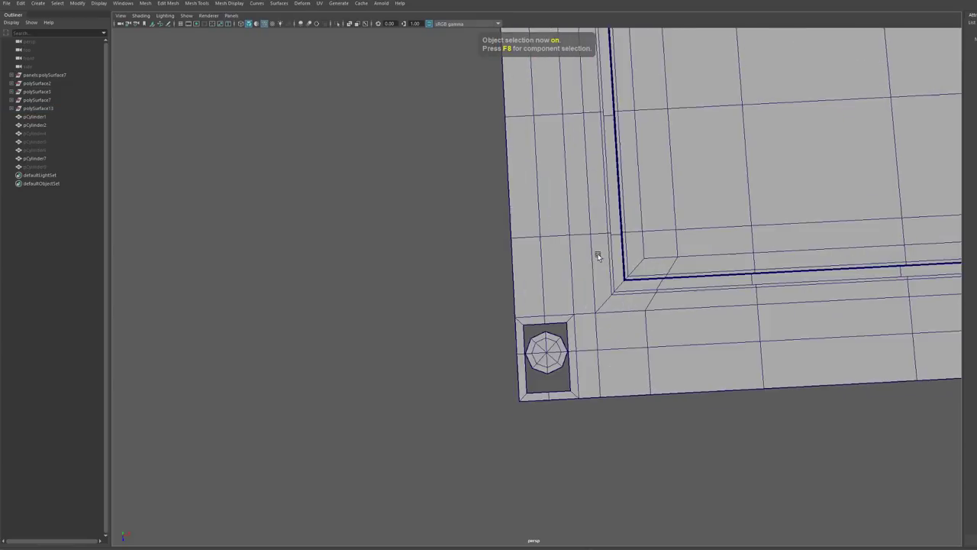
alt+middle_drag(534, 137, 538, 376)
alt+right_drag(527, 282, 571, 294)
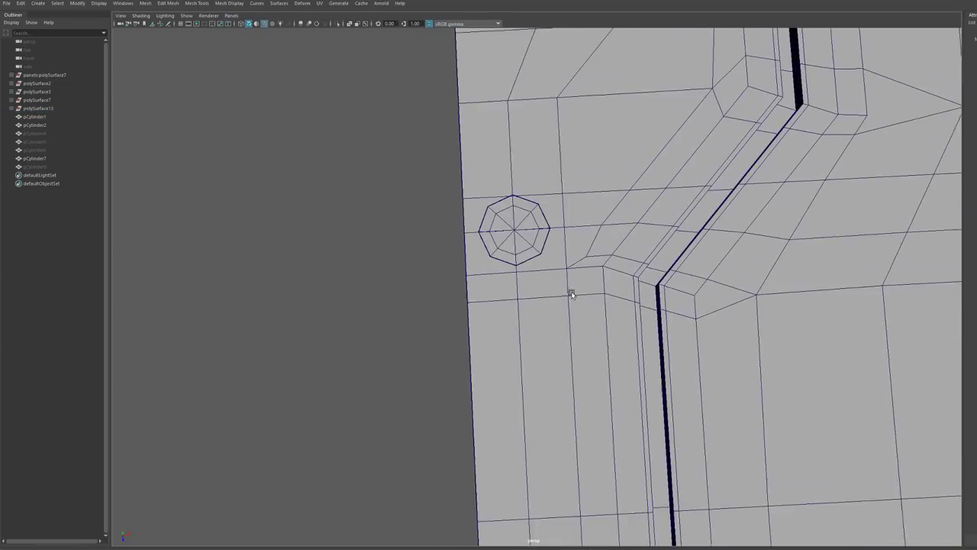
key(ctrl+z)
key(ctrl+z)
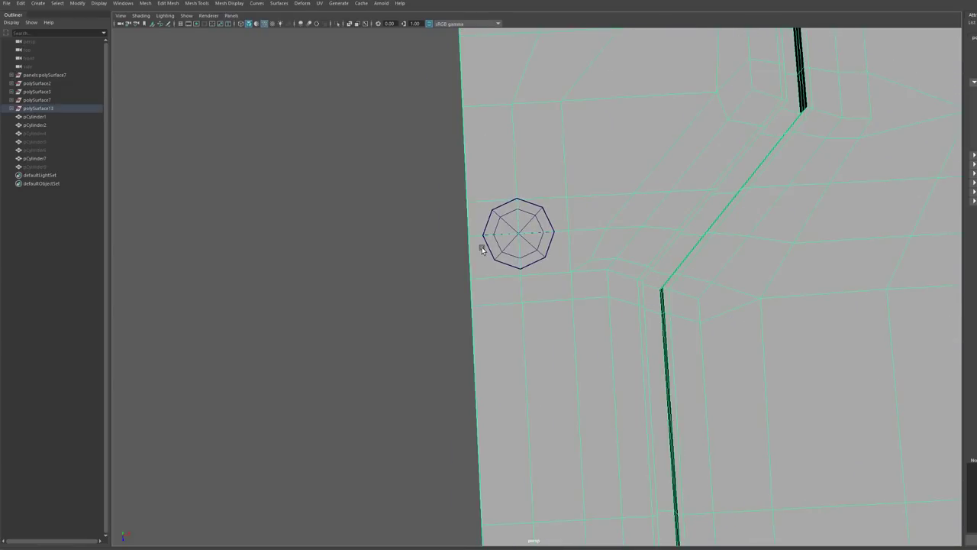
key(F11)
drag(559, 253, 560, 253)
key(Delete)
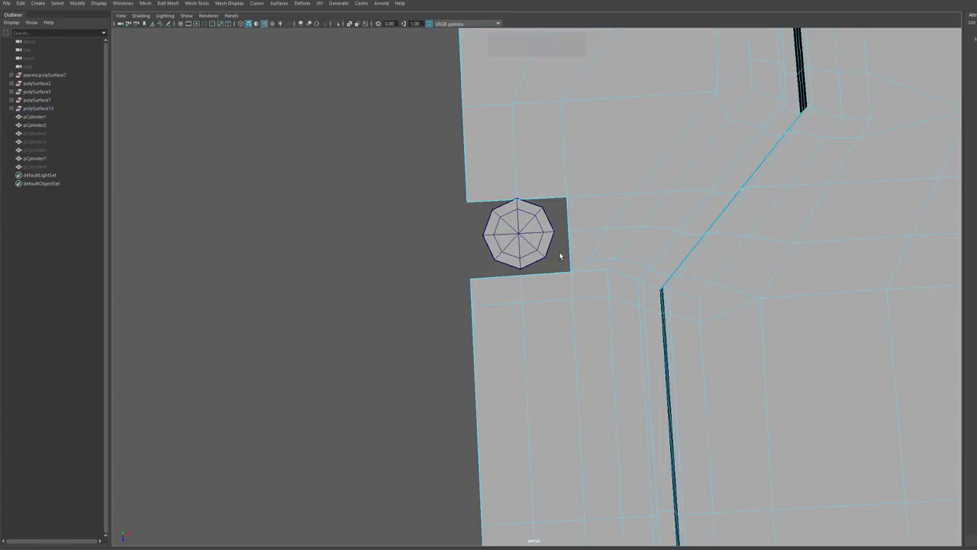
- Delete the panel faces around the round detail near the lower edge, beside the rounded slot
scroll(560, 253, down, 10)
scroll(659, 316, up, 8)
mouse_move(632, 314)
alt+middle_down()
mouse_move(619, 313)
mouse_move(640, 312)
alt+middle_up()
scroll(585, 295, up, 7)
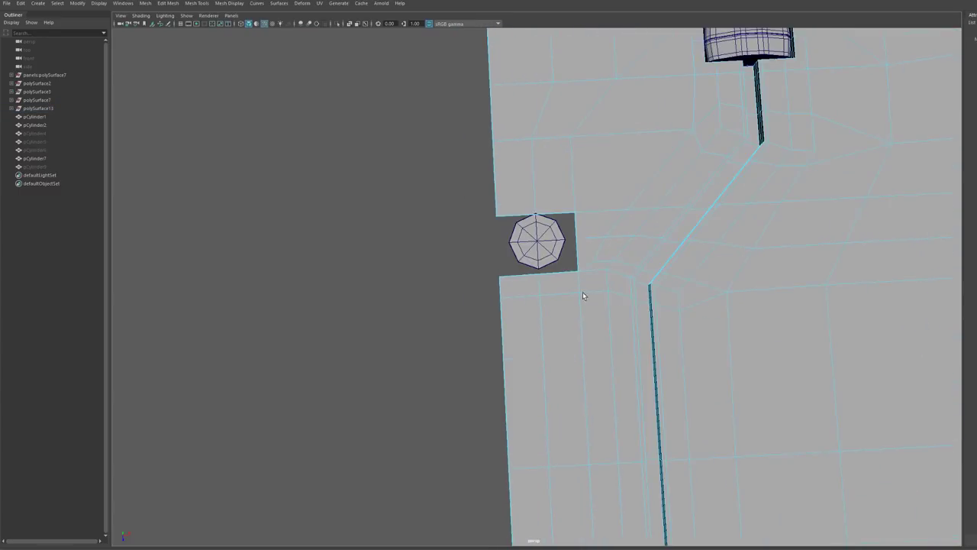
alt+middle_drag(585, 295, 353, 209)
scroll(353, 209, down, 8)
alt+middle_drag(702, 330, 312, 128)
scroll(311, 128, up, 5)
alt+middle_drag(403, 354, 429, 346)
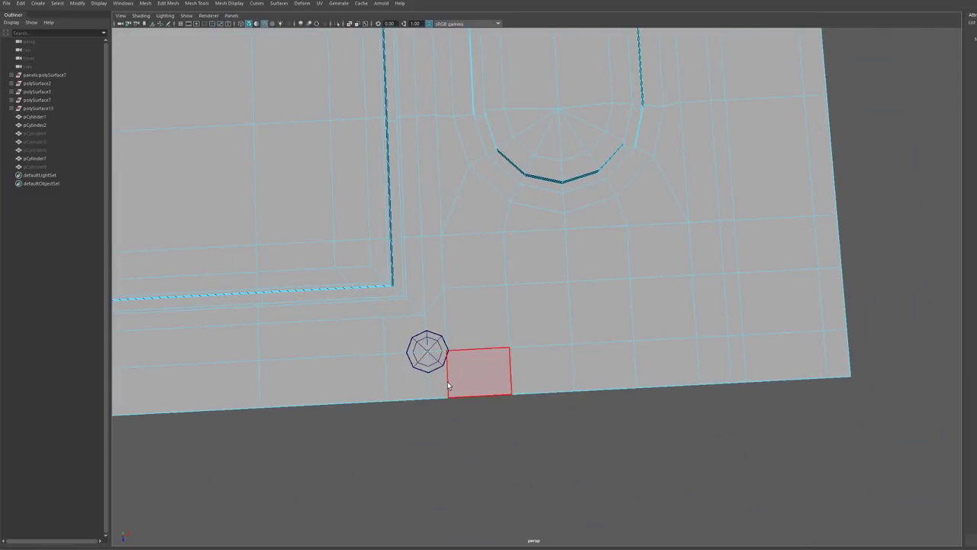
drag(399, 328, 399, 327)
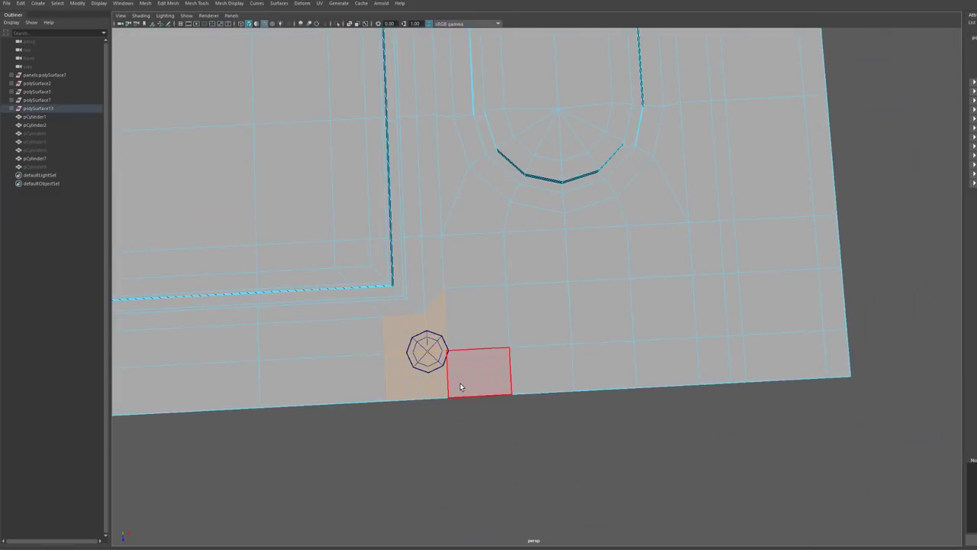
key(ctrl+z)
key(ctrl+z)
key(ctrl+z)
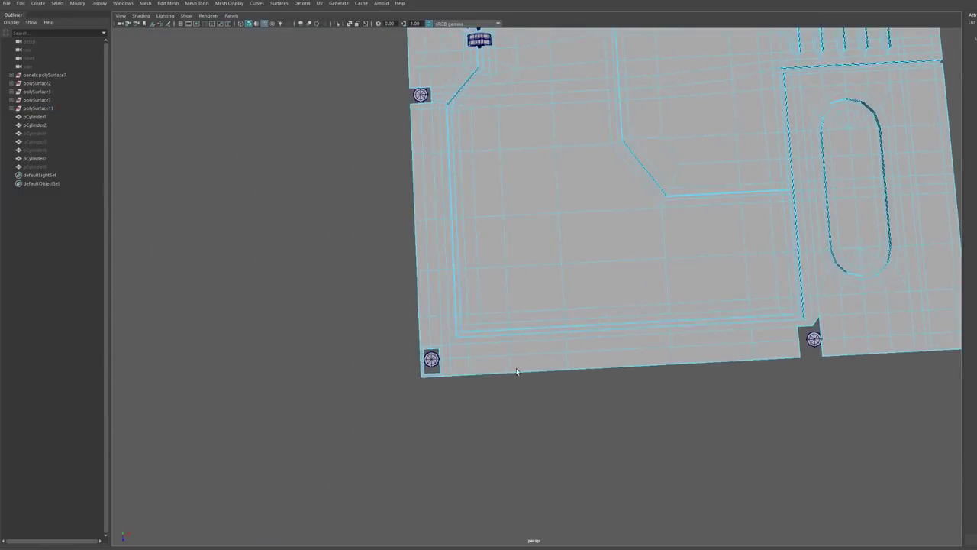
- Extrude the inner faces of the lower-left disc and push them down to form a shallow recess
scroll(517, 371, up, 4)
alt+middle_drag(517, 372, 565, 266)
scroll(565, 267, up, 5)
click(565, 267)
alt+drag(565, 266, 552, 240)
scroll(552, 240, up, 3)
alt+middle_drag(552, 239, 522, 304)
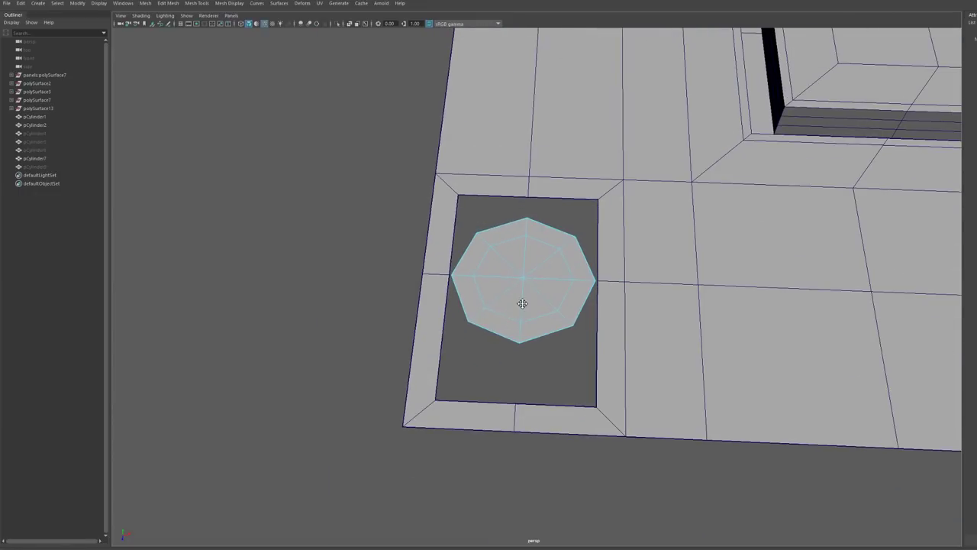
mouse_move(517, 306)
mouse_down()
mouse_move(532, 301)
mouse_move(530, 258)
mouse_move(553, 278)
mouse_up()
key(ctrl+e)
key(f)
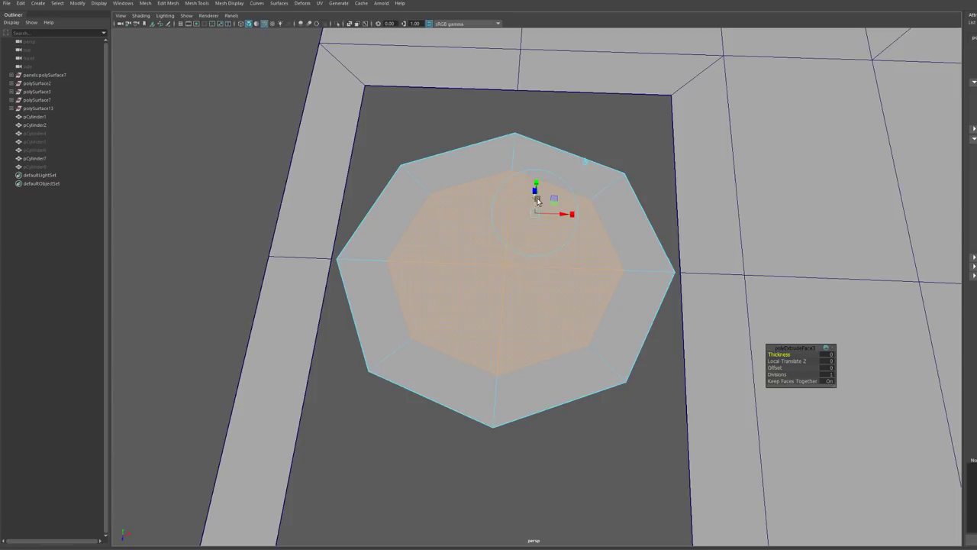
key(w)
drag(503, 245, 507, 257)
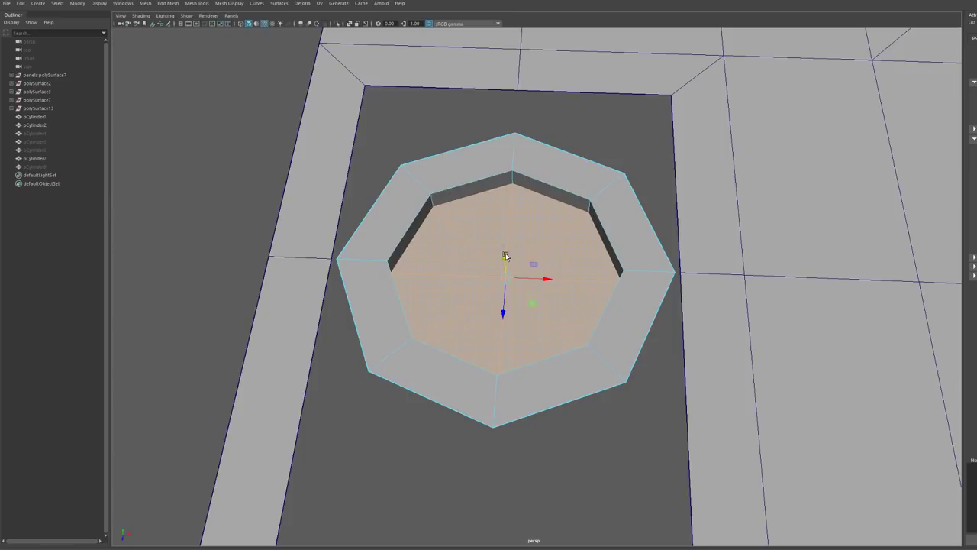
- Inset the recess floor of the lower-left disc with another face extrude and an offset of 0.44
key(ctrl+e)
drag(764, 365, 798, 376)
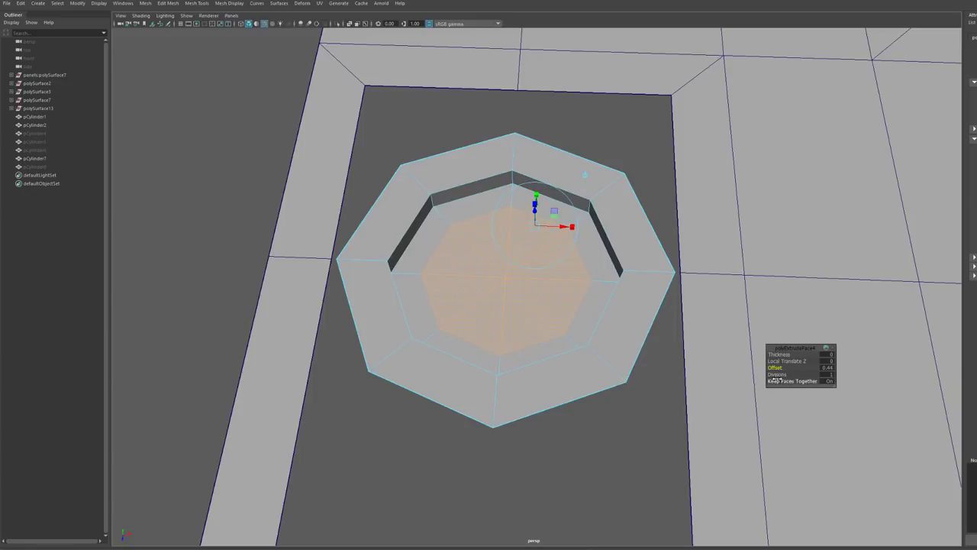
- Extrude the inset recess floor of the lower-left disc and push it down into a deeper second recess level
key(ctrl+e)
key(w)
drag(507, 256, 523, 318)
alt+right_drag(523, 318, 582, 288)
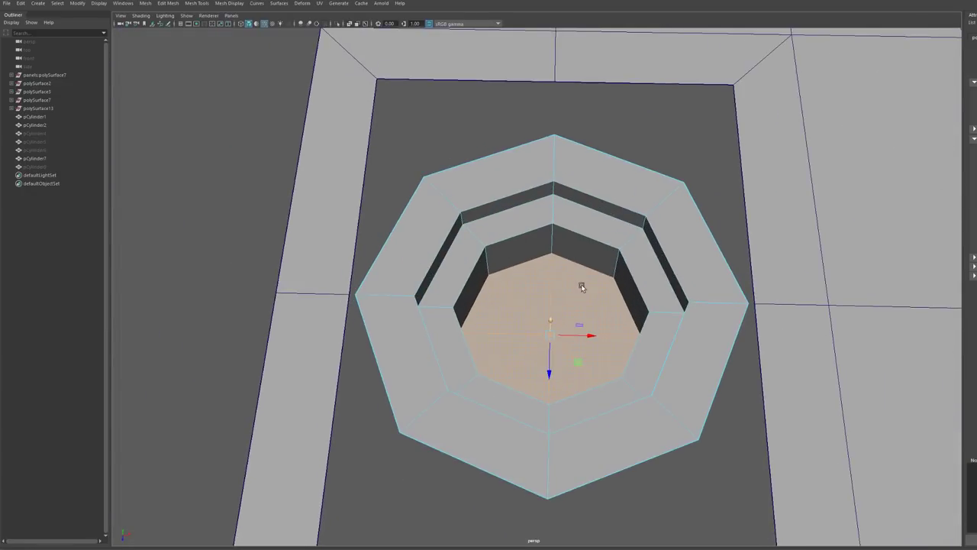
scroll(581, 284, up, 3)
scroll(641, 264, down, 2)
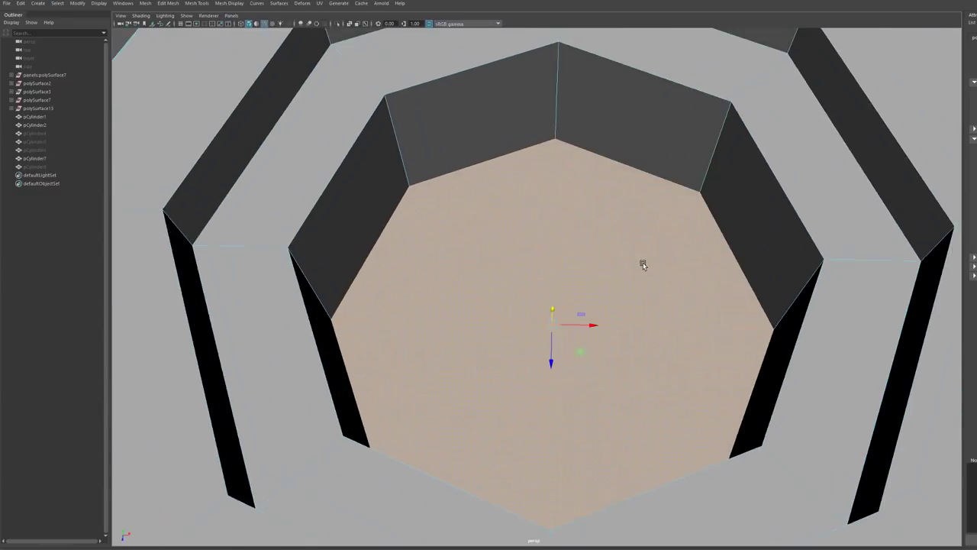
scroll(546, 314, down, 4)
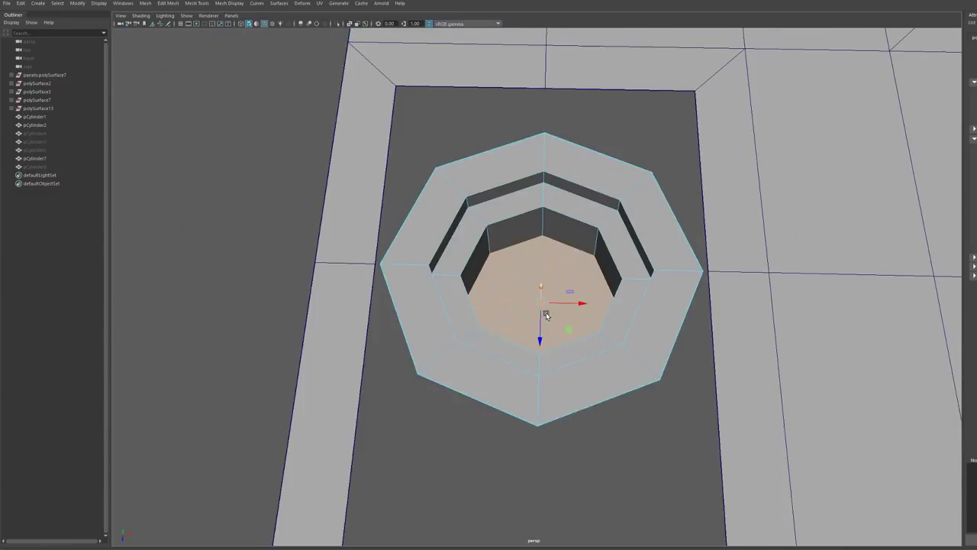
scroll(547, 315, up, 5)
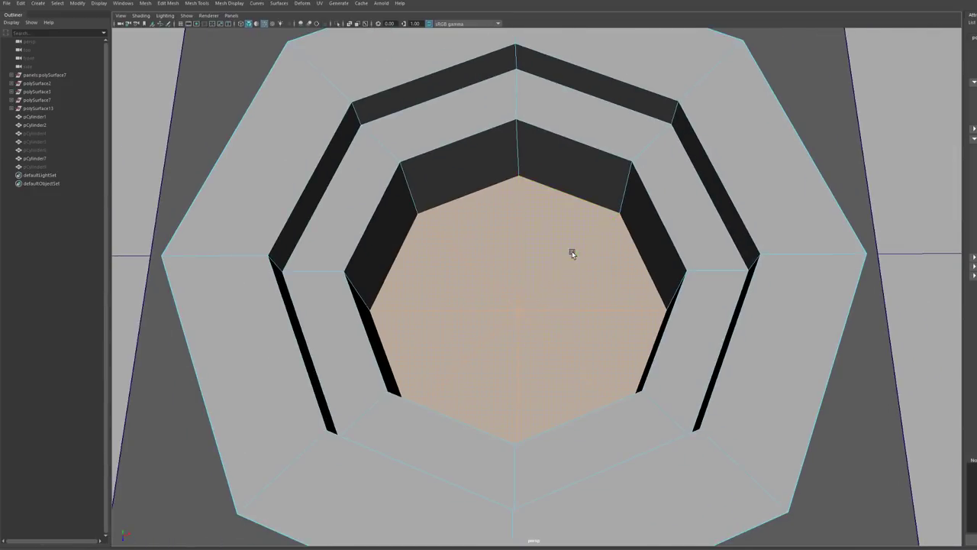
- Bevel the centre edges running across the recess floor into a narrow strip
key(F10)
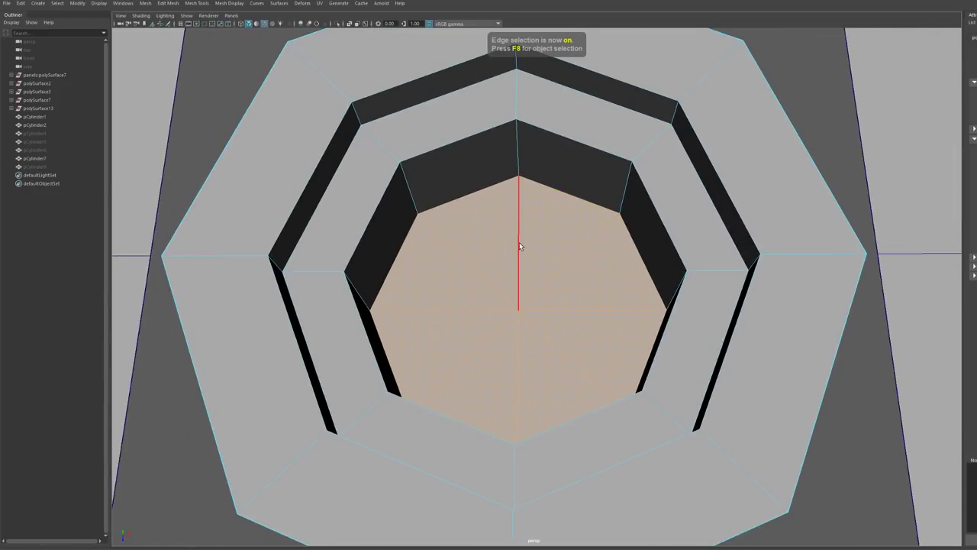
click(519, 246)
key(Delete)
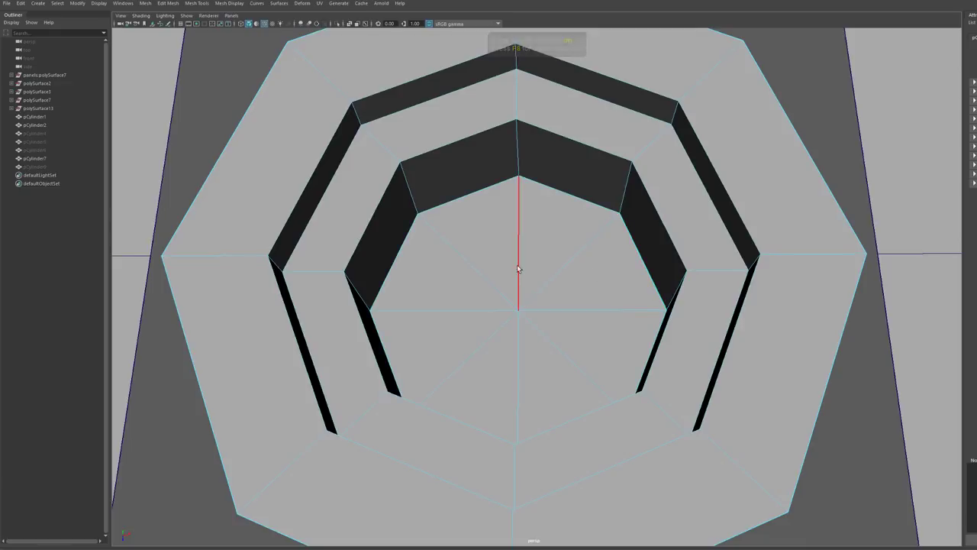
key(F11)
key(F10)
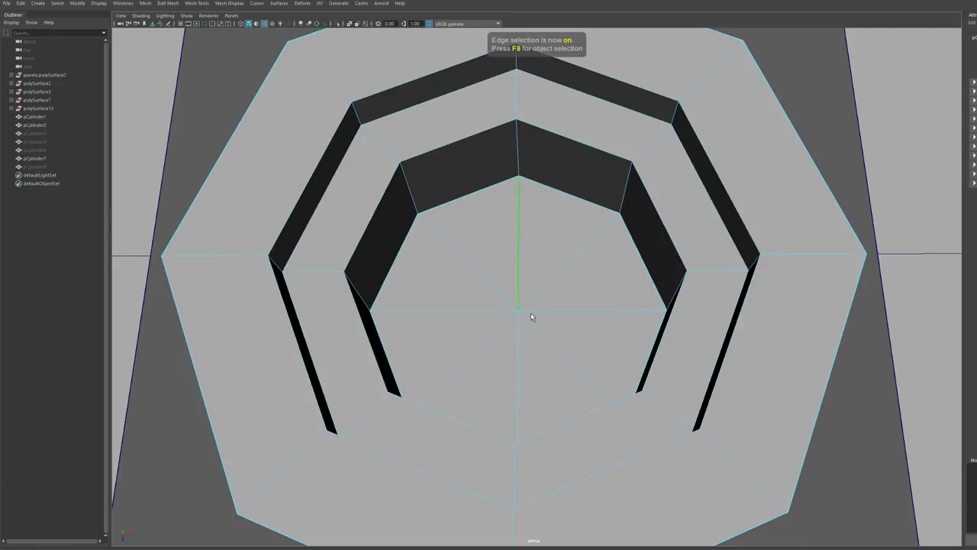
key(ctrl+b)
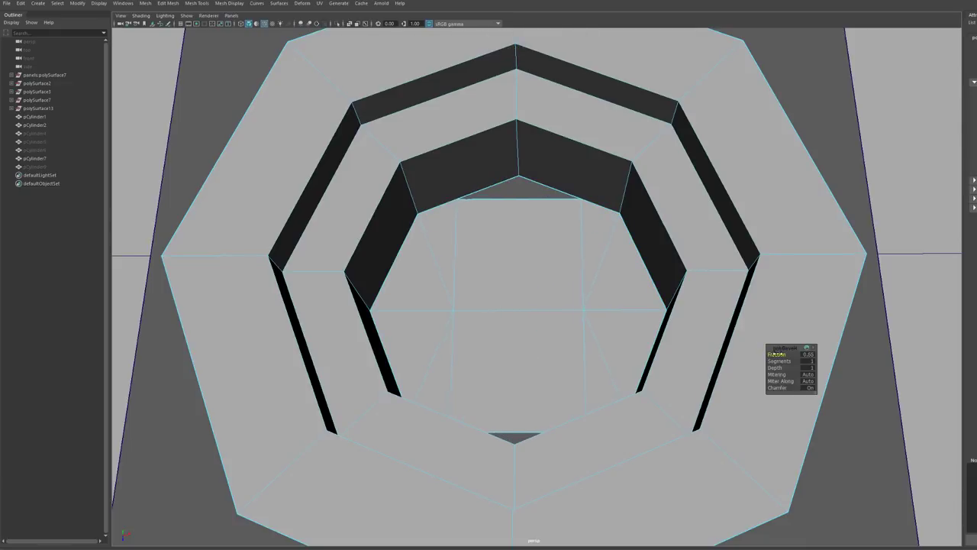
key(F11)
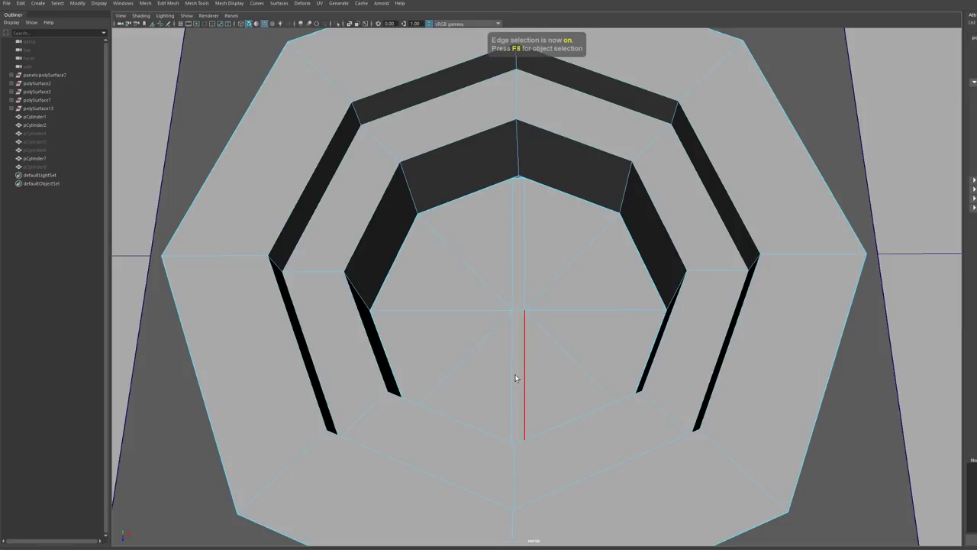
click(518, 365)
shift+click(524, 302)
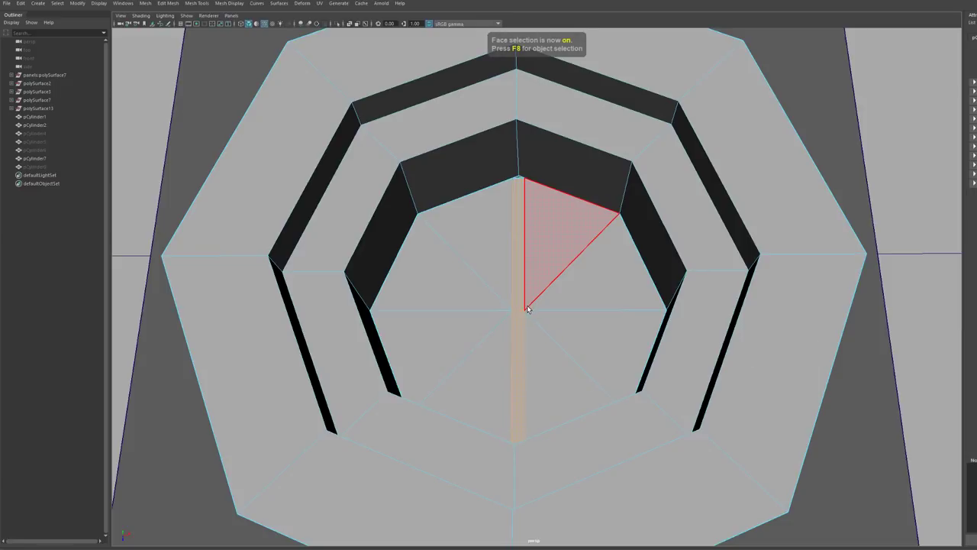
key(r)
key(F10)
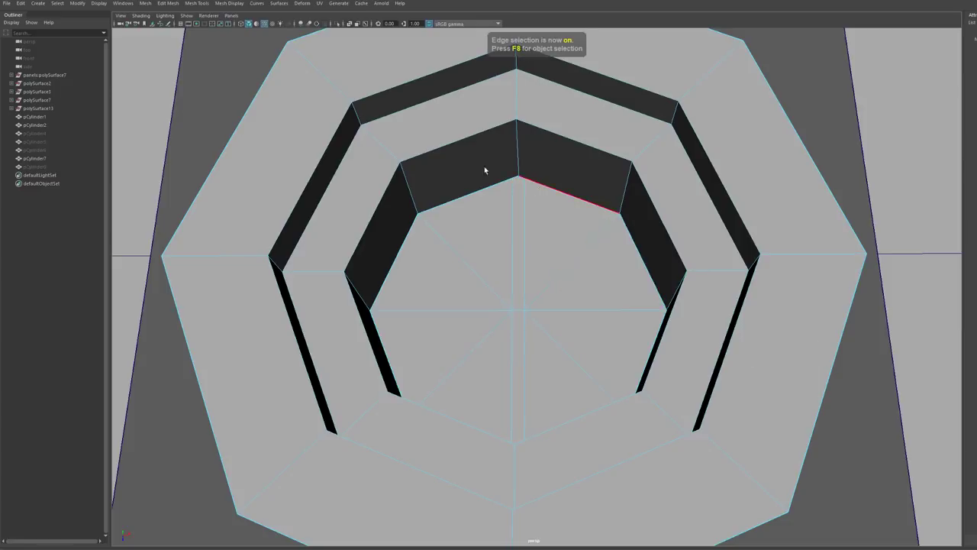
alt+middle_drag(403, 86, 421, 196)
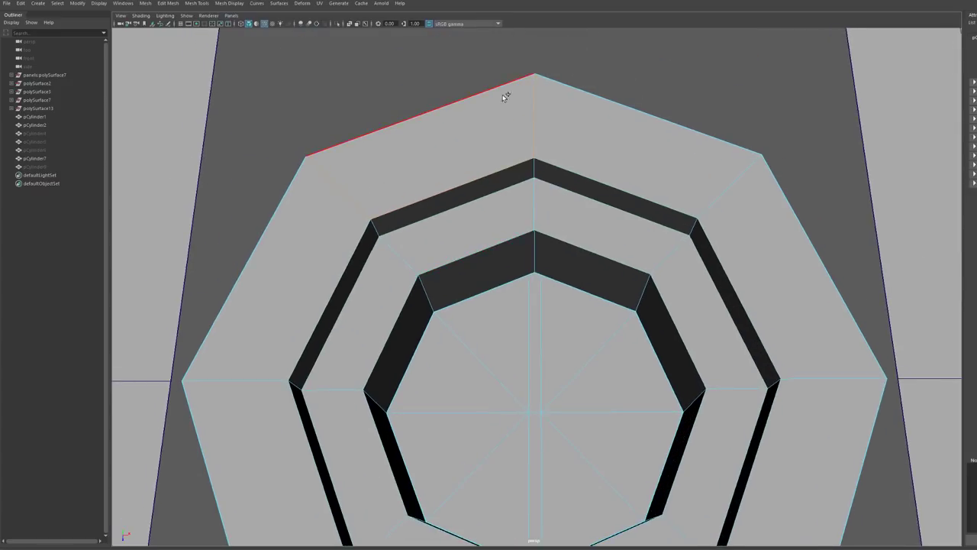
click(471, 181)
shift+right_click(475, 175)
shift+right_drag(474, 176, 468, 303)
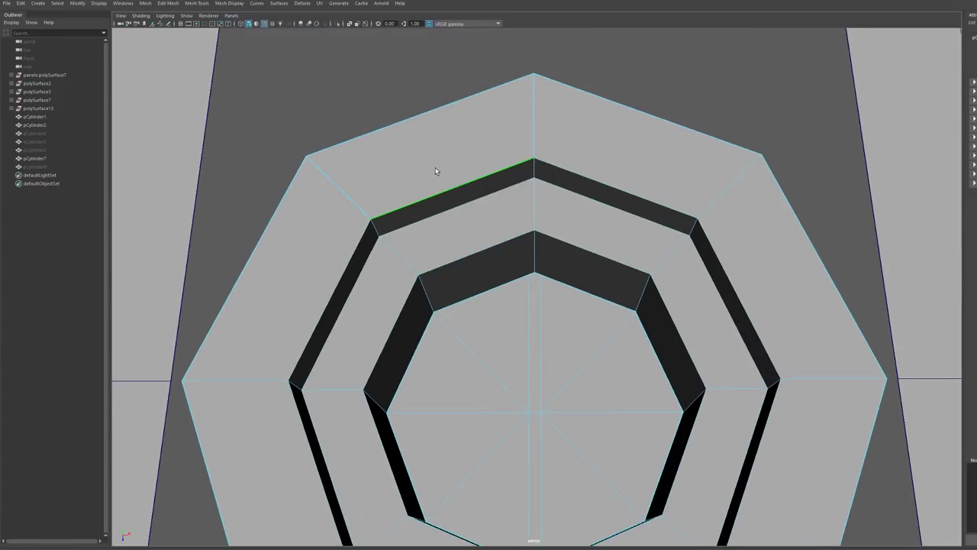
key(F11)
click(439, 164)
key(w)
drag(420, 125, 417, 107)
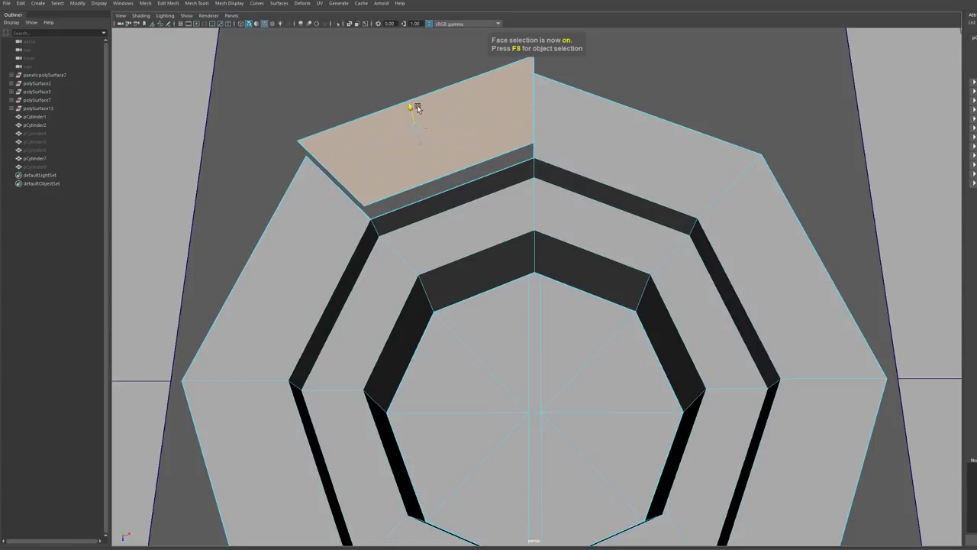
key(ctrl+z)
key(ctrl+z)
key(ctrl+z)
- Extrude the narrow strip of faces across the recess floor downward by about -0.128 in local Z to form a screw slot
scroll(528, 328, down, 5)
scroll(530, 332, up, 7)
alt+middle_drag(539, 351, 546, 288)
click(530, 203)
click(541, 221)
shift+click(544, 292)
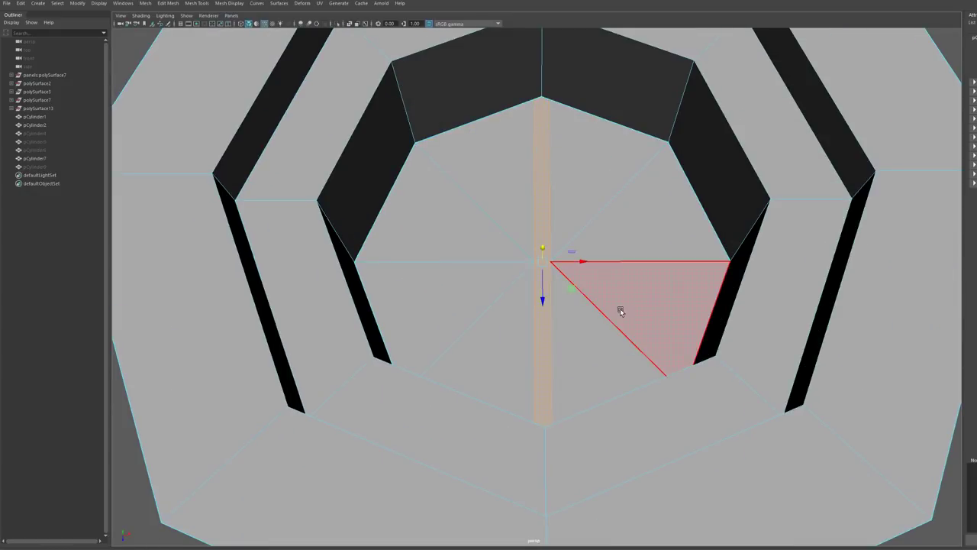
key(ctrl+e)
key(w)
drag(543, 250, 538, 316)
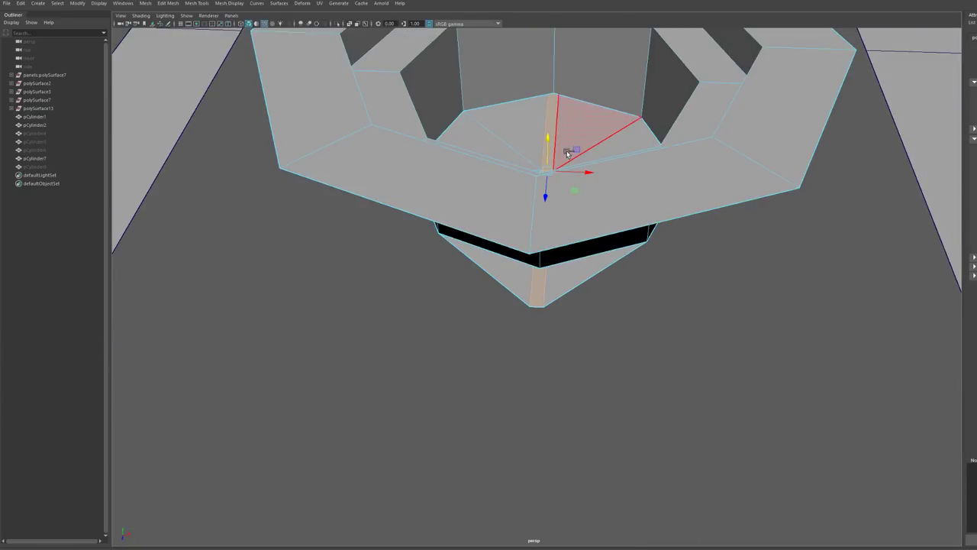
key(ctrl+e)
drag(551, 103, 551, 113)
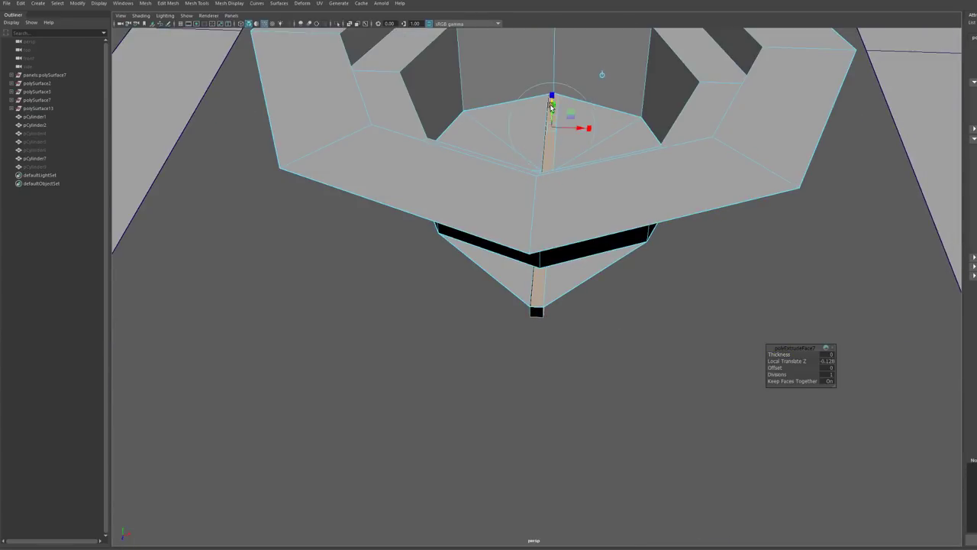
alt+drag(787, 373, 686, 268)
- Insert supporting edge loops around the rims and walls of the stepped recess and turn on the disc's smooth preview
key(F8)
key(3)
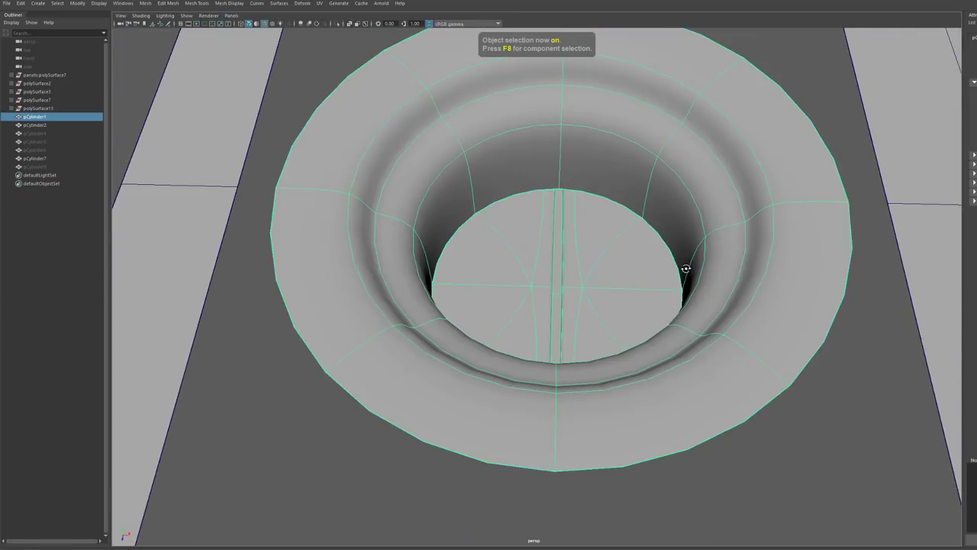
key(1)
key(F8)
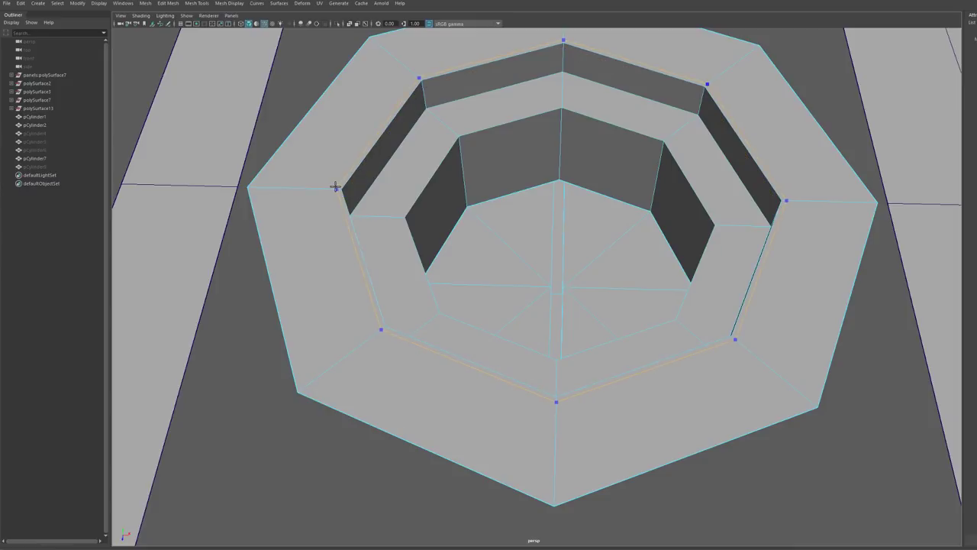
drag(400, 218, 400, 218)
drag(460, 154, 460, 146)
drag(464, 176, 466, 201)
alt+drag(472, 199, 434, 217)
drag(392, 133, 393, 141)
drag(390, 124, 450, 172)
key(3)
scroll(449, 173, down, 5)
key(F8)
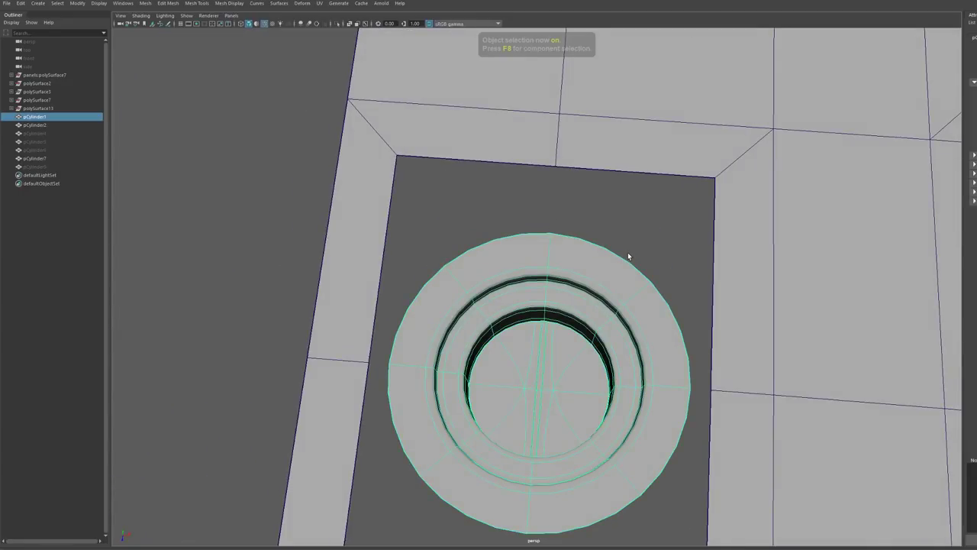
alt+drag(629, 255, 642, 264)
scroll(641, 264, down, 2)
- Rotate the recess floor faces of the disc so the screw slot runs diagonally
key(F11)
key(w)
key(e)
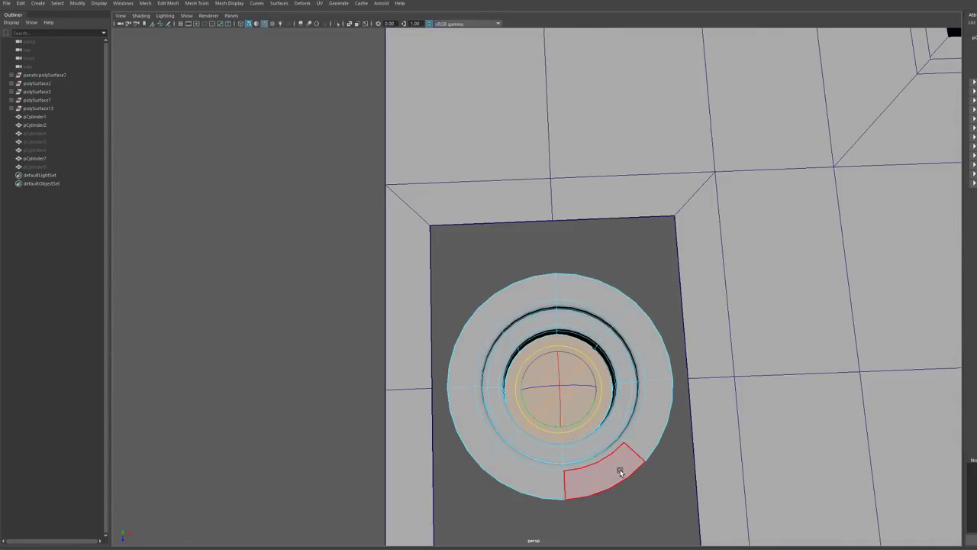
key(F8)
- Move the upper-right corner vertex of the panel opening in toward the lower-left disc and turn off the disc's smooth preview
alt+right_drag(344, 375, 393, 500)
alt+middle_drag(394, 500, 270, 34)
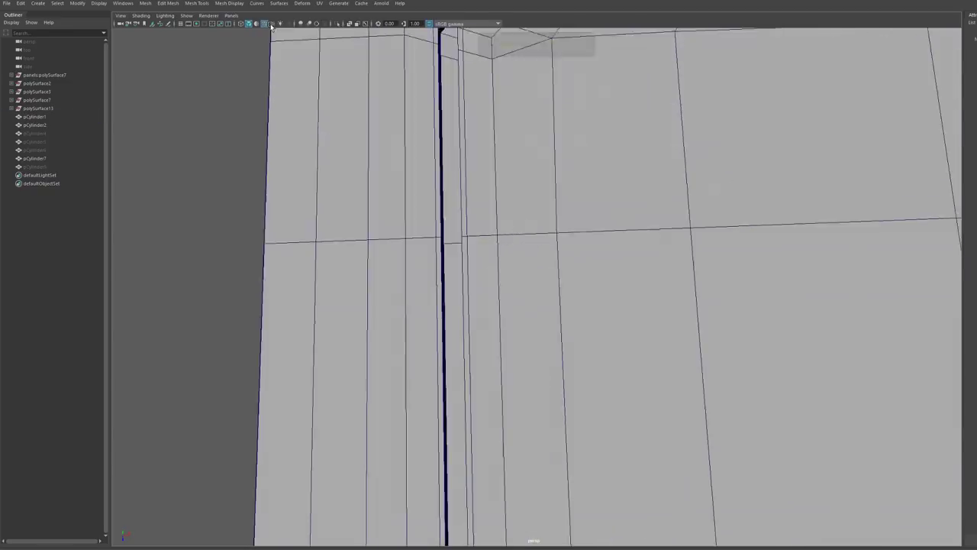
alt+middle_drag(424, 481, 366, 160)
alt+middle_drag(412, 520, 669, 271)
click(570, 304)
alt+right_drag(571, 304, 598, 291)
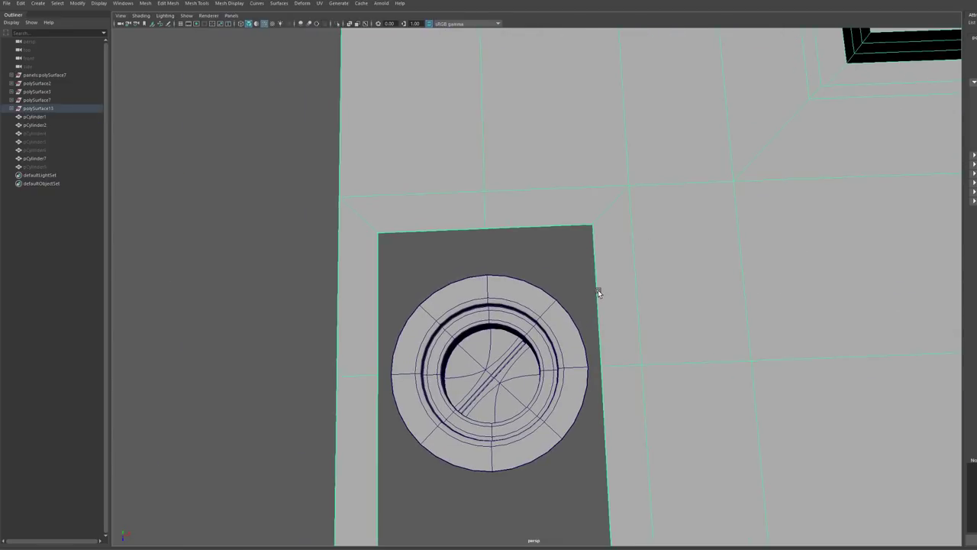
key(F9)
drag(575, 204, 572, 290)
key(w)
key(F8)
click(485, 344)
key(1)
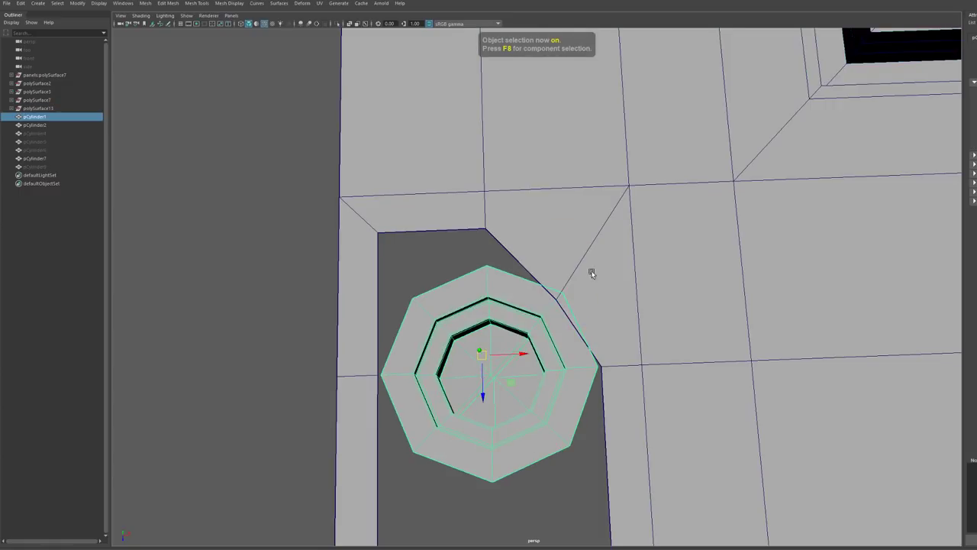
- Align the panel opening's upper and left-side vertices with the matching outer corners of the octagonal disc
scroll(589, 272, up, 2)
click(561, 302)
key(F9)
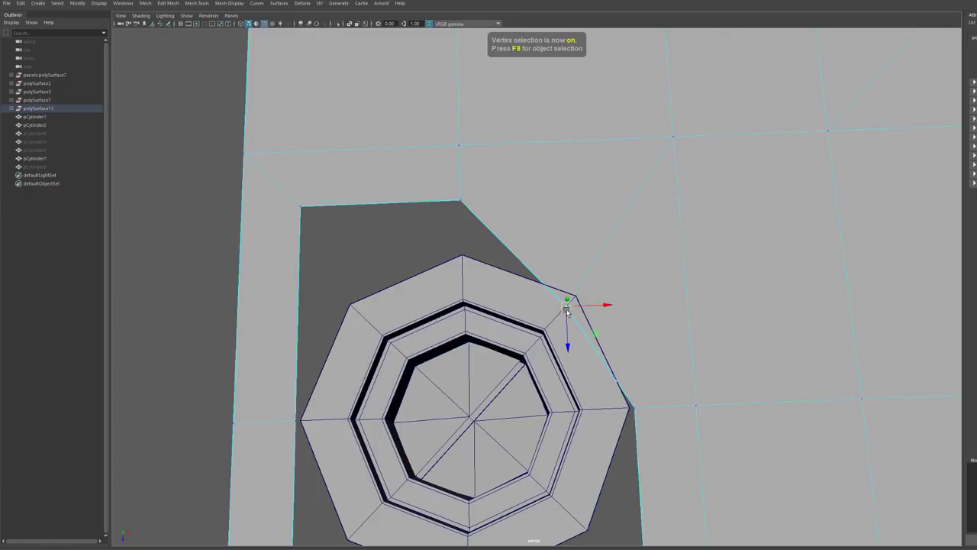
drag(566, 304, 577, 296)
drag(465, 213, 463, 258)
click(301, 206)
drag(302, 208, 348, 304)
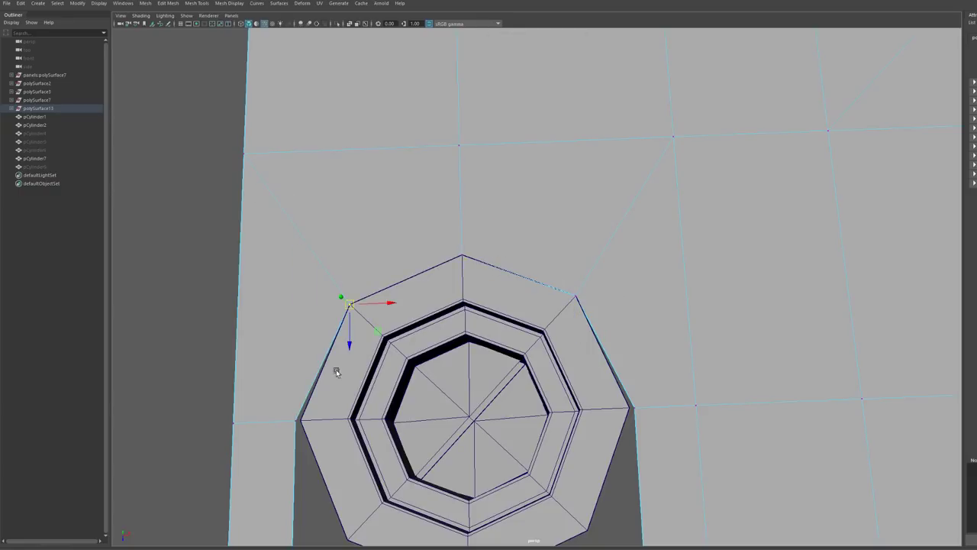
drag(299, 421, 304, 421)
- Move the opening's lower-left corner and bottom-middle vertices onto the disc's lower outer corners
scroll(316, 439, down, 4)
click(420, 514)
drag(419, 514, 445, 415)
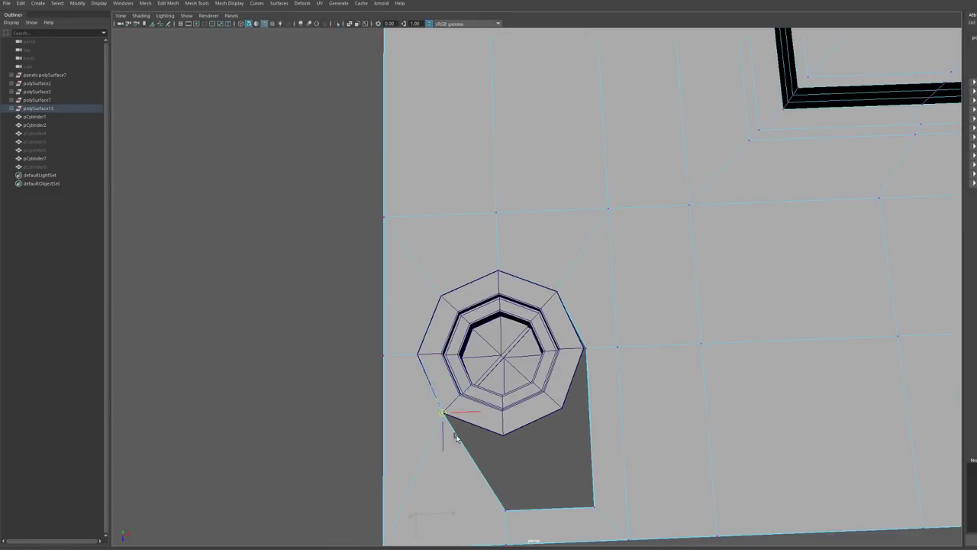
click(507, 512)
drag(505, 510, 504, 436)
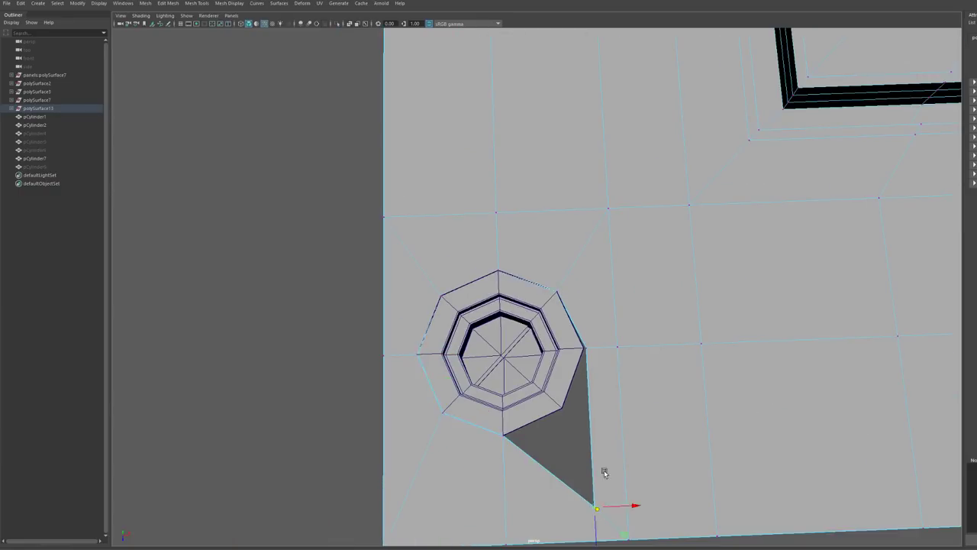
- Move the upper edges of the notch around the disc at the panel's left border up, away from the disc
alt+drag(585, 473, 563, 341)
scroll(608, 384, down, 5)
alt+middle_drag(608, 385, 549, 473)
alt+drag(549, 473, 543, 519)
alt+middle_drag(528, 196, 589, 311)
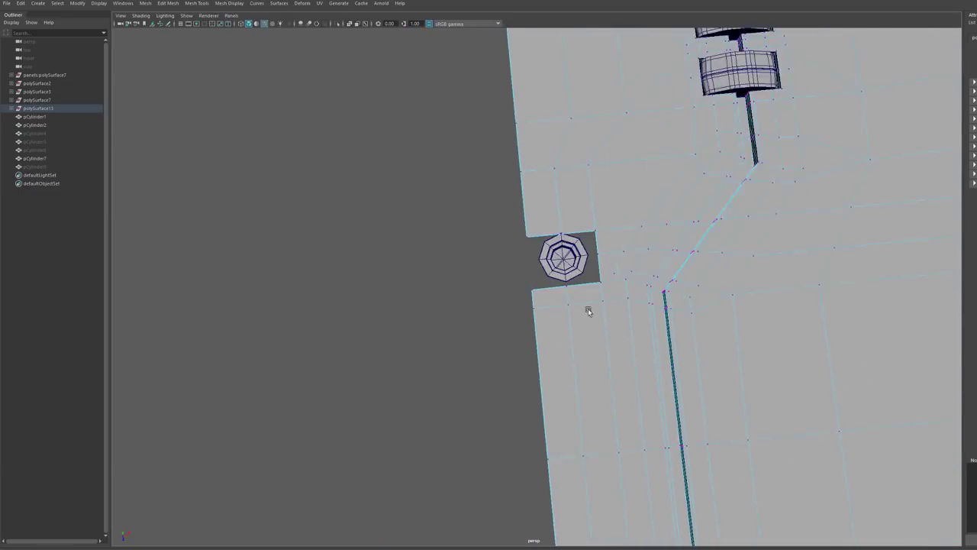
scroll(555, 286, up, 3)
scroll(547, 293, up, 3)
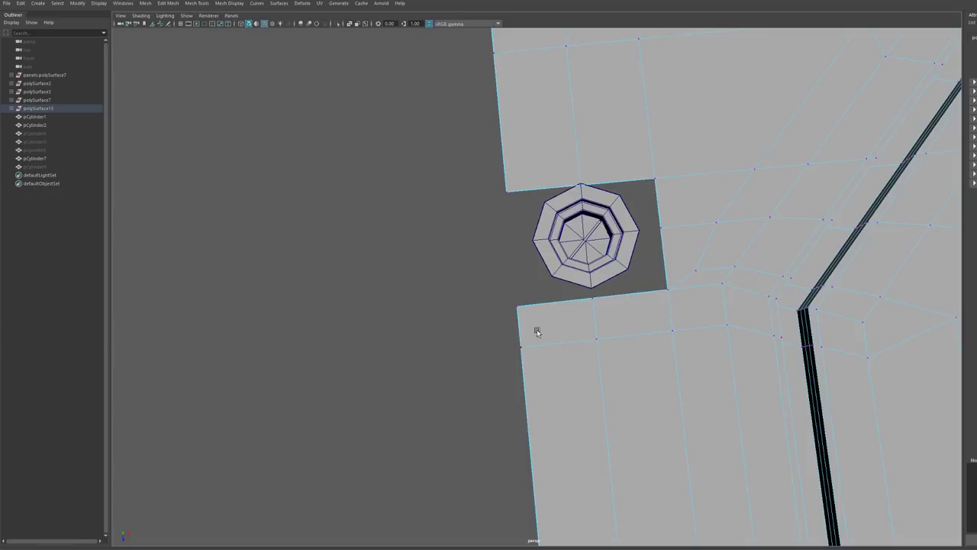
key(F10)
drag(588, 229, 582, 205)
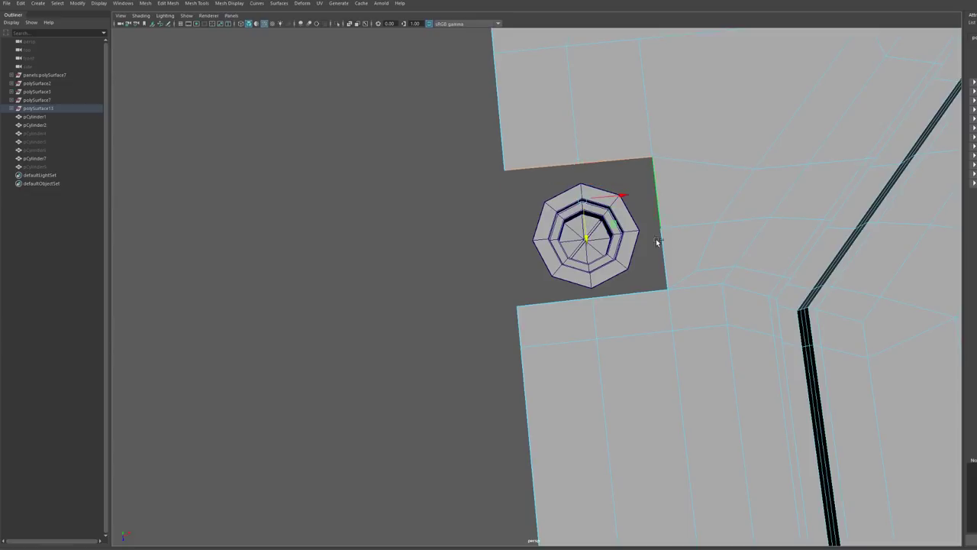
- Extrude the border edges of the notch around the left-border disc to add a thin strip of faces
click(569, 302)
key(ctrl+e)
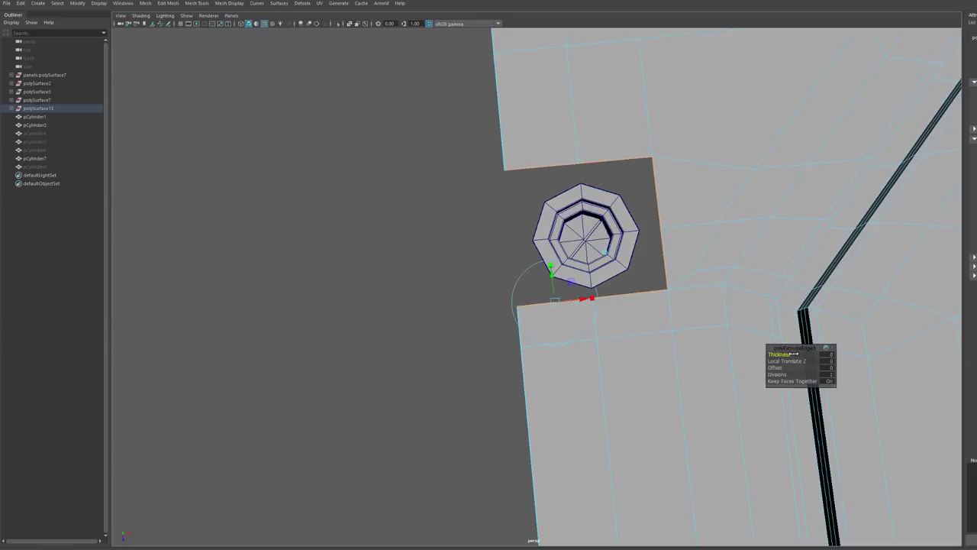
drag(775, 354, 799, 362)
key(ctrl+z)
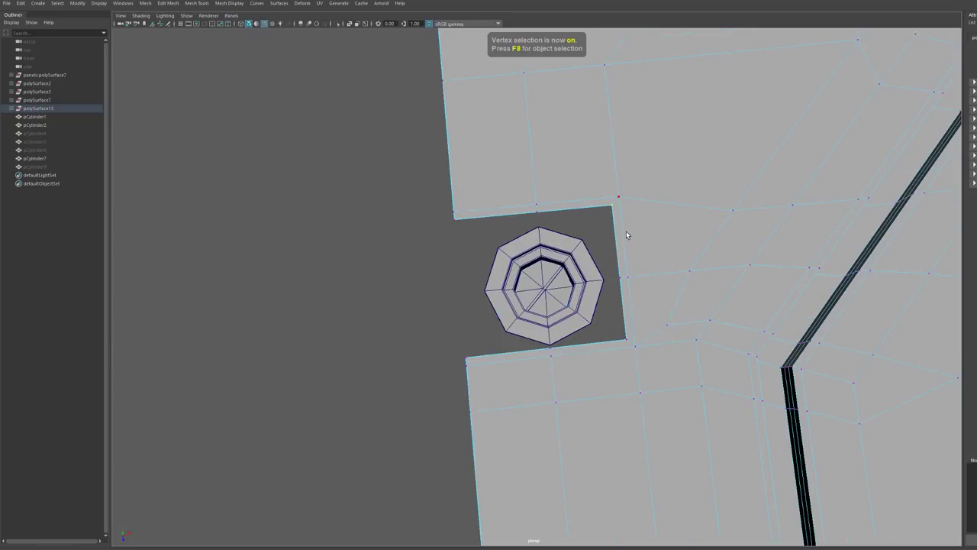
- Move the notch's upper and right-side vertices onto the matching outer corners of the disc at the panel's left border
click(614, 209)
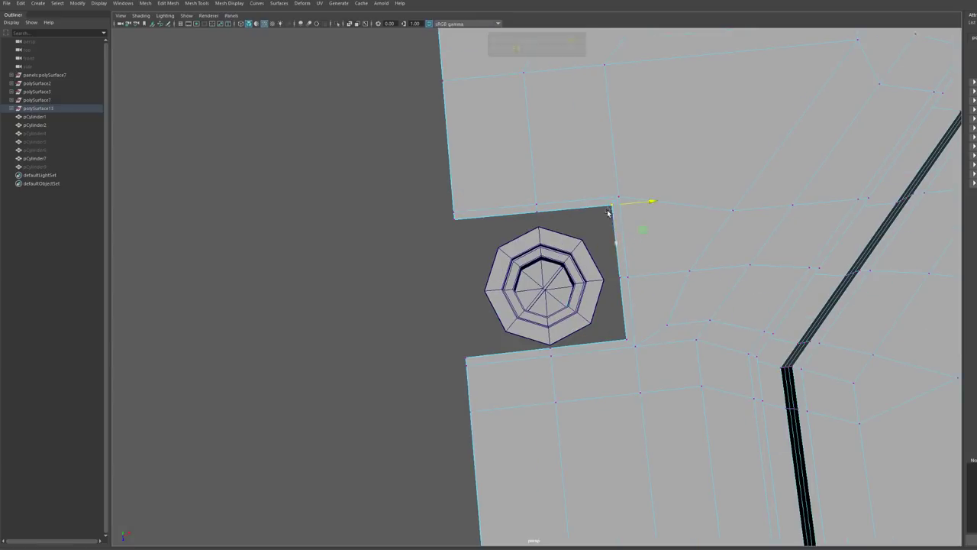
drag(613, 208, 582, 241)
drag(530, 213, 540, 227)
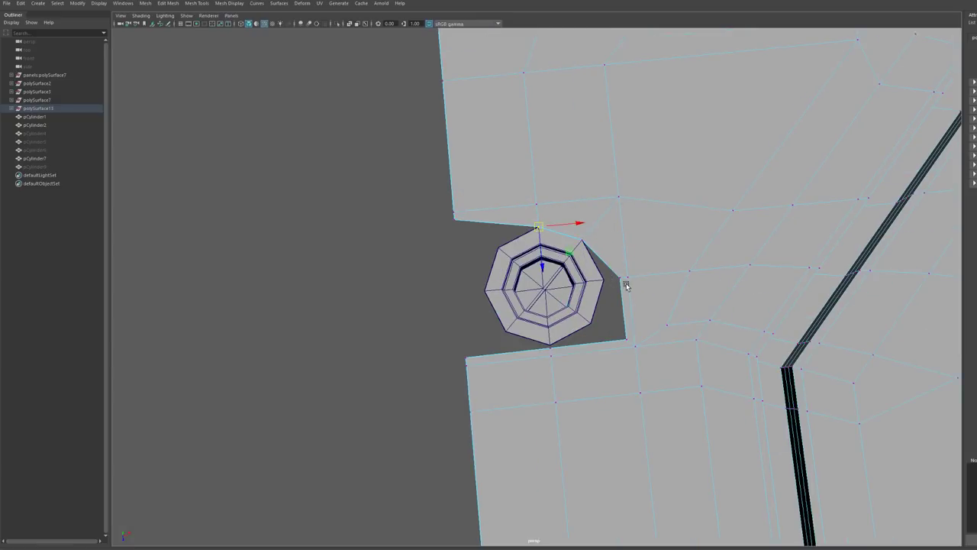
drag(632, 285, 616, 271)
drag(624, 277, 604, 281)
click(626, 336)
key(ctrl+z)
key(ctrl+z)
- Fit the notch's lower-right, bottom, lower-left and upper-left vertices to the matching outer corners of the left-border disc
drag(628, 344, 591, 323)
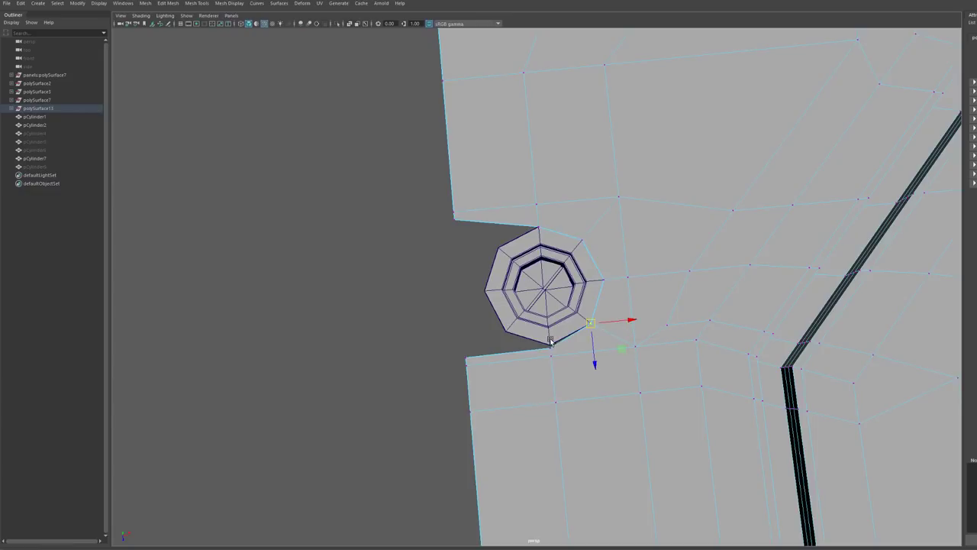
drag(550, 349, 550, 345)
click(465, 359)
drag(465, 360, 506, 330)
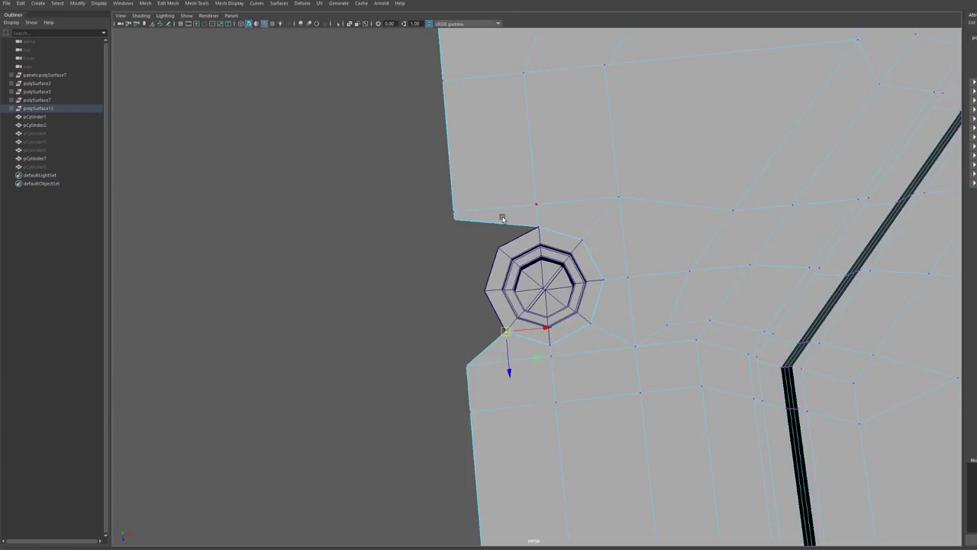
drag(455, 221, 498, 247)
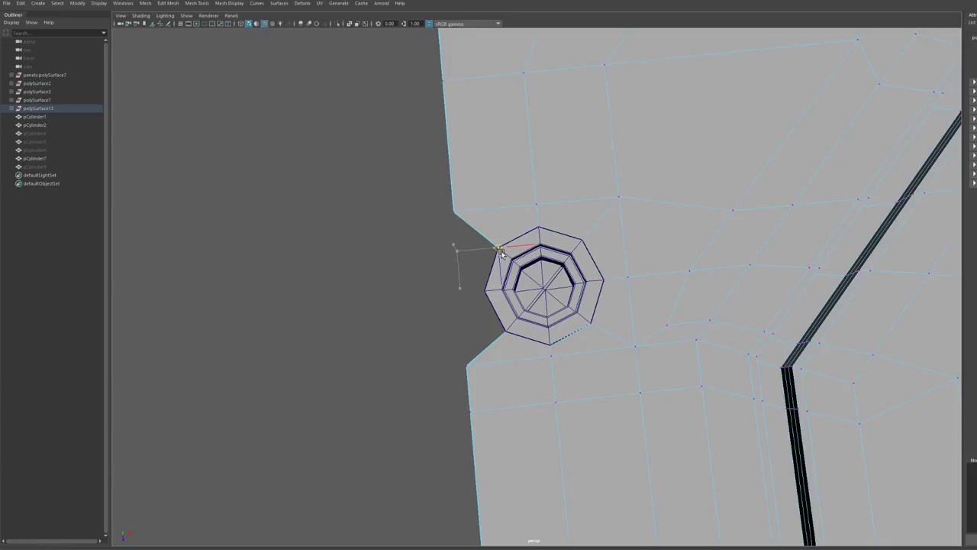
- Bridge the two open edges on the outer side of the left-border disc to close the notch along the panel's border
key(F10)
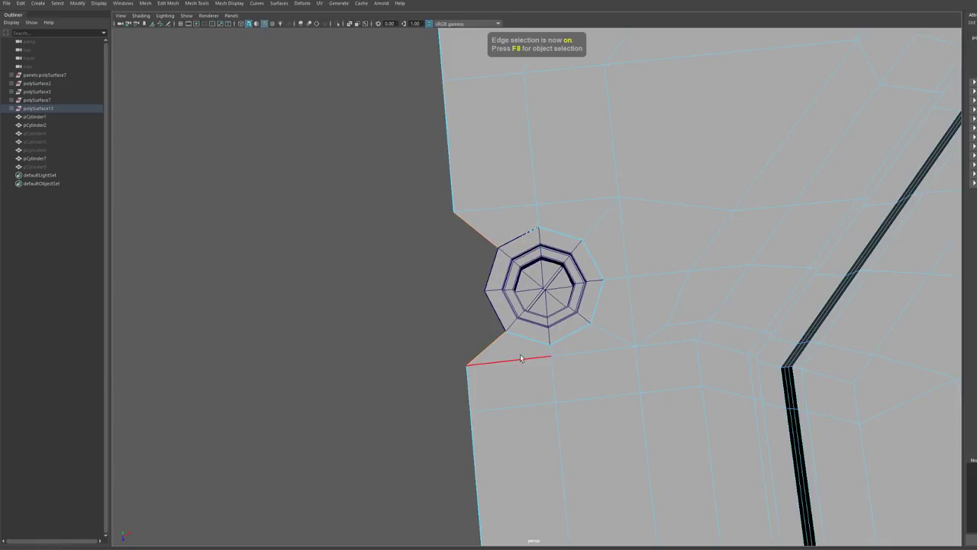
shift+right_drag(468, 243, 514, 336)
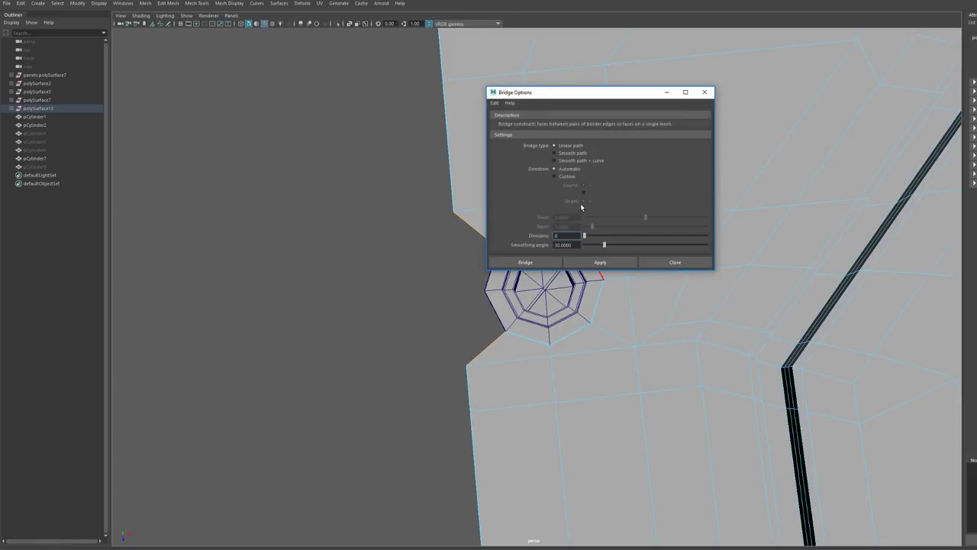
click(526, 262)
- Place the bridge's inner middle vertex on the disc's left corner and level the neighbouring border vertex with it
alt+middle_drag(502, 278, 521, 278)
key(F9)
click(537, 302)
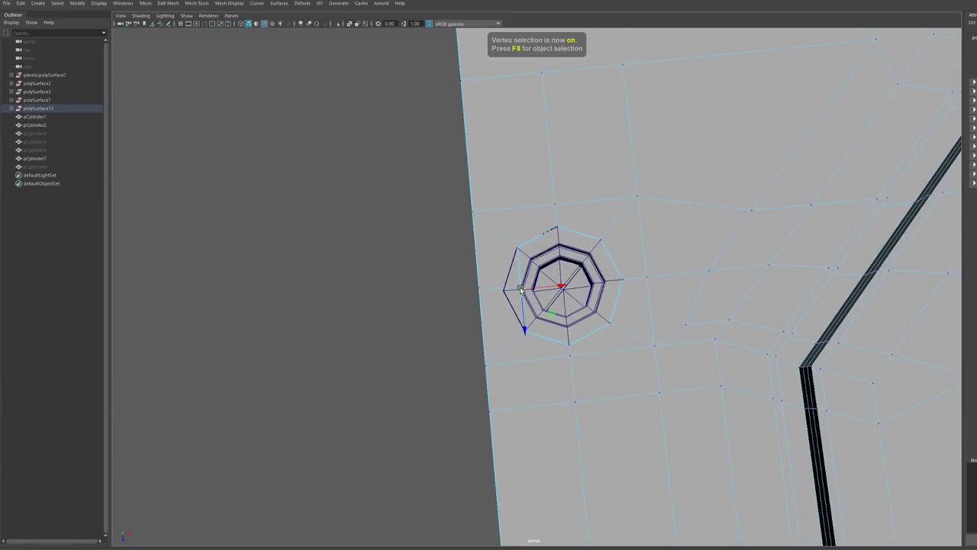
drag(521, 289, 486, 310)
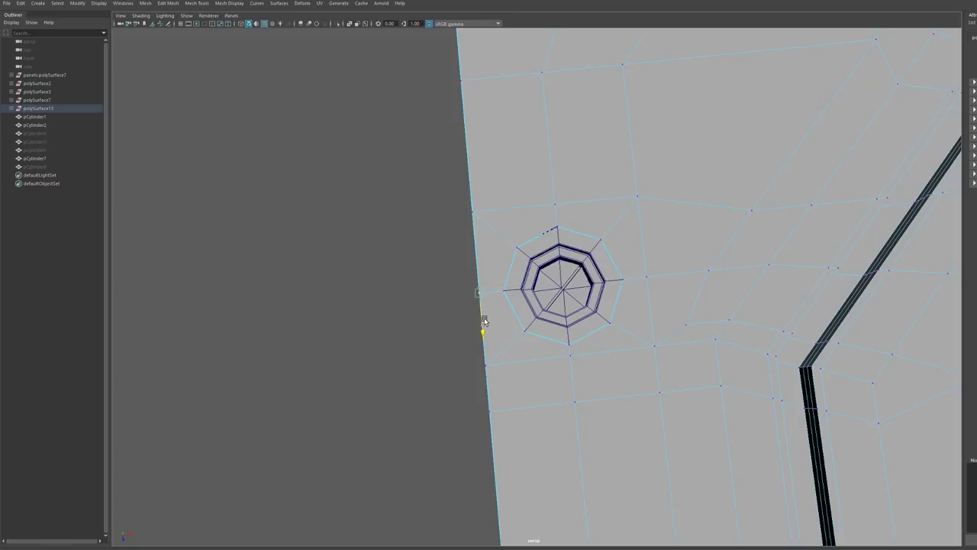
scroll(484, 321, up, 3)
key(F10)
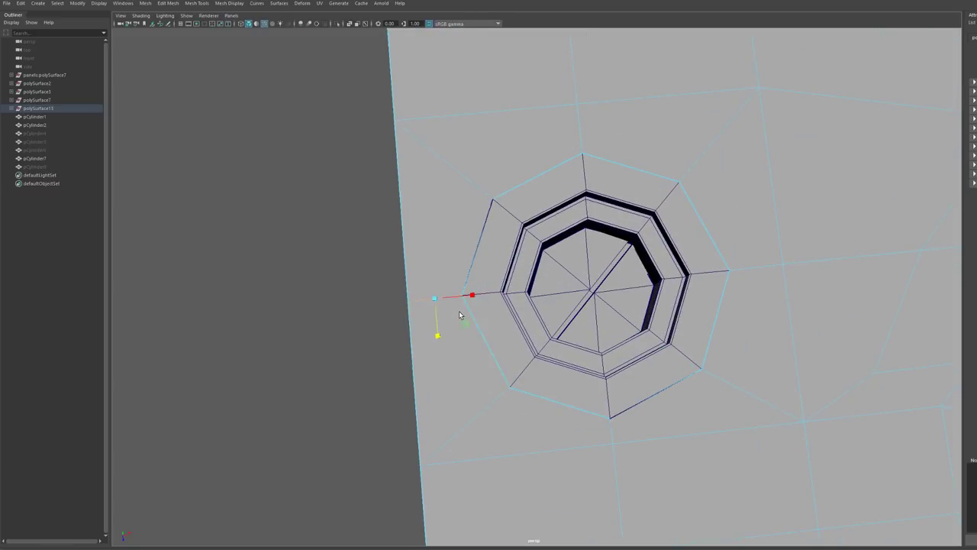
key(d)
drag(435, 299, 461, 234)
- Move the right-side edges of the notch at the panel's bottom border outward, away from the disc
scroll(547, 356, down, 15)
alt+middle_drag(597, 401, 518, 256)
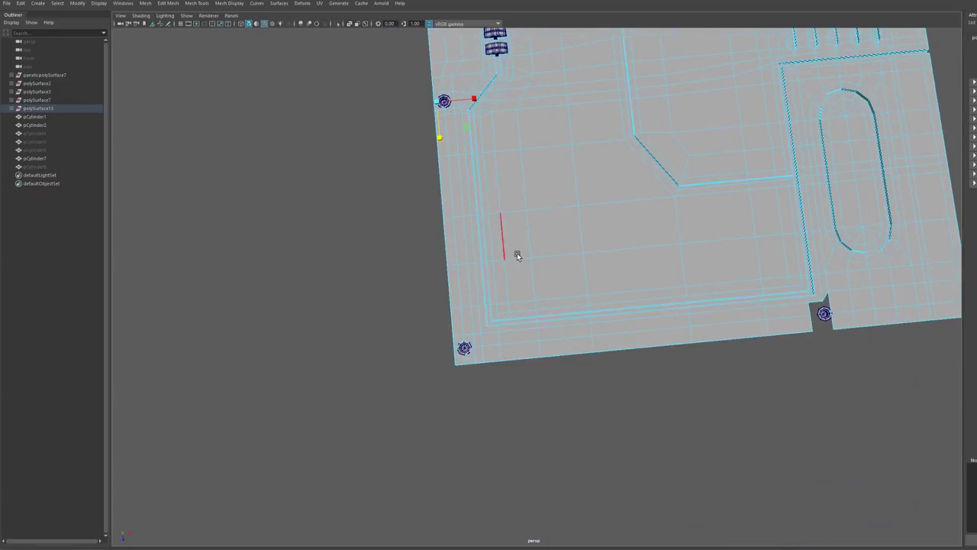
alt+right_drag(573, 279, 554, 307)
click(568, 433)
alt+middle_drag(554, 307, 344, 319)
alt+right_drag(344, 319, 596, 363)
alt+middle_drag(458, 366, 517, 253)
click(490, 351)
alt+right_drag(490, 351, 545, 349)
alt+middle_drag(544, 349, 737, 207)
alt+right_drag(603, 262, 550, 275)
alt+middle_drag(122, 329, 916, 202)
alt+right_drag(745, 253, 512, 255)
alt+middle_drag(512, 255, 377, 255)
alt+right_drag(378, 255, 676, 253)
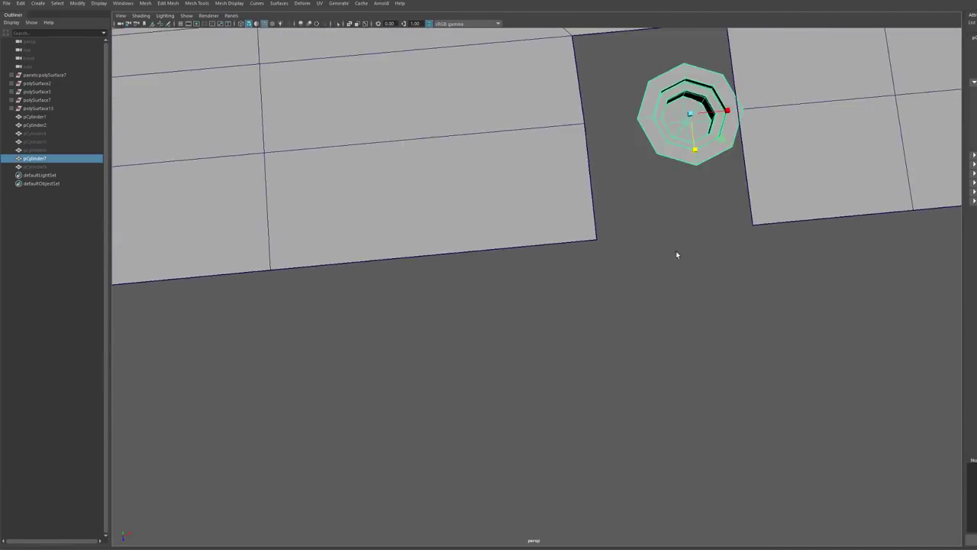
alt+middle_drag(676, 253, 526, 390)
alt+middle_drag(582, 212, 552, 241)
click(480, 182)
key(F10)
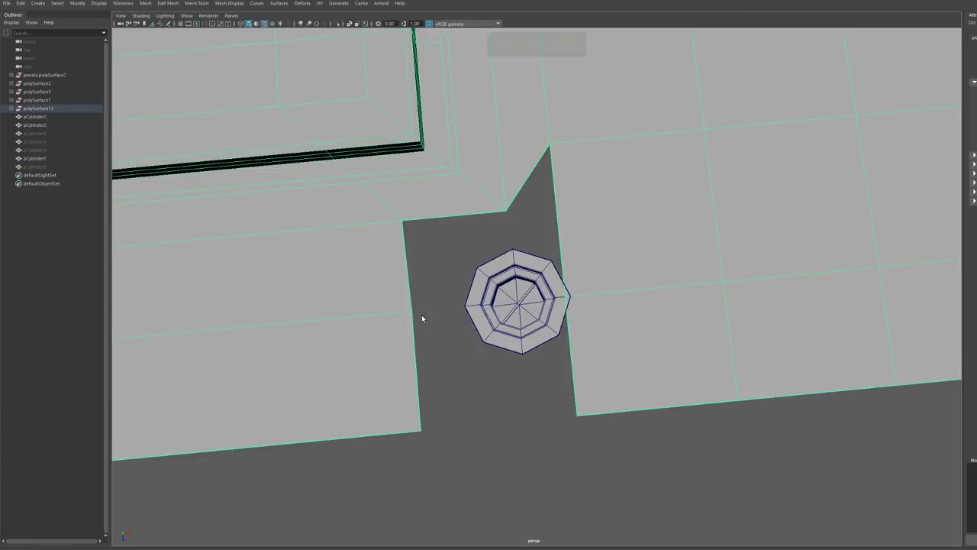
click(577, 386)
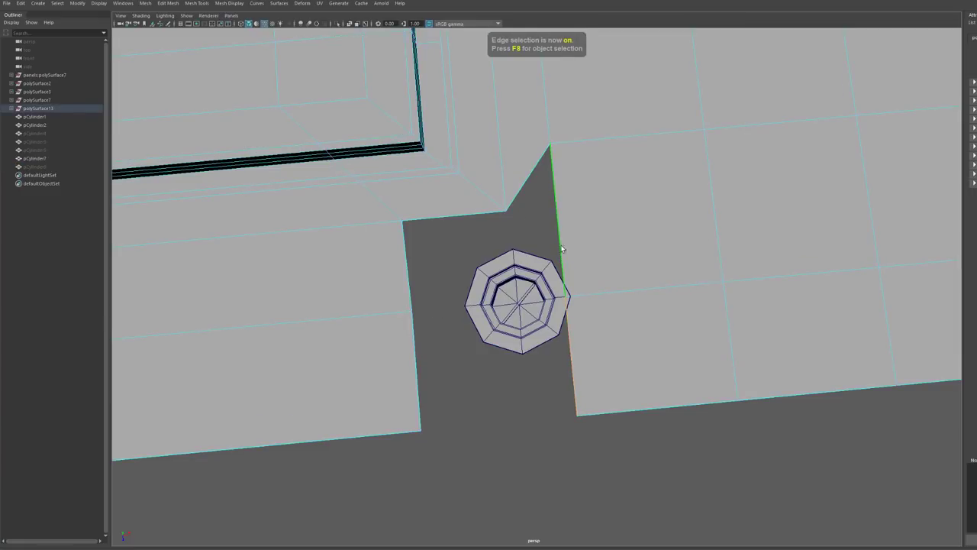
scroll(558, 313, down, 3)
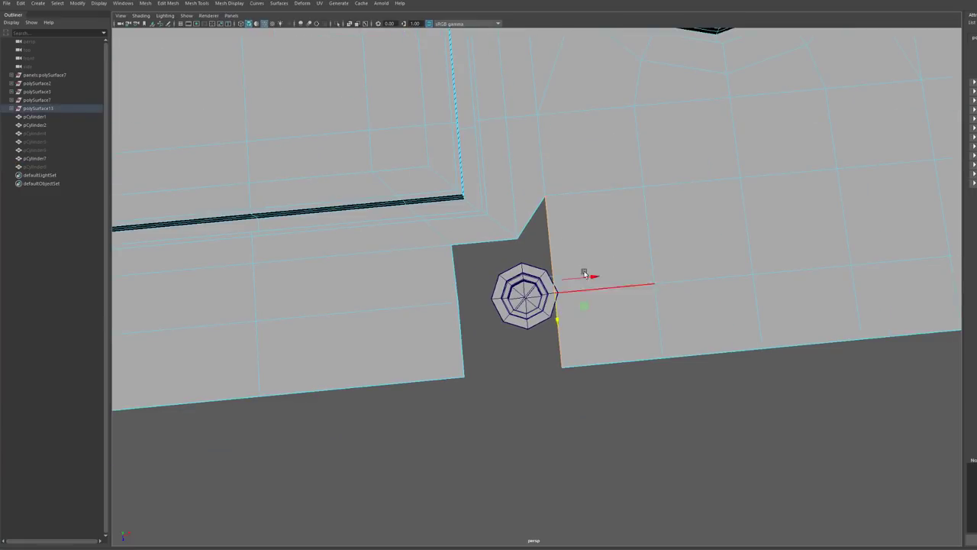
drag(584, 274, 600, 279)
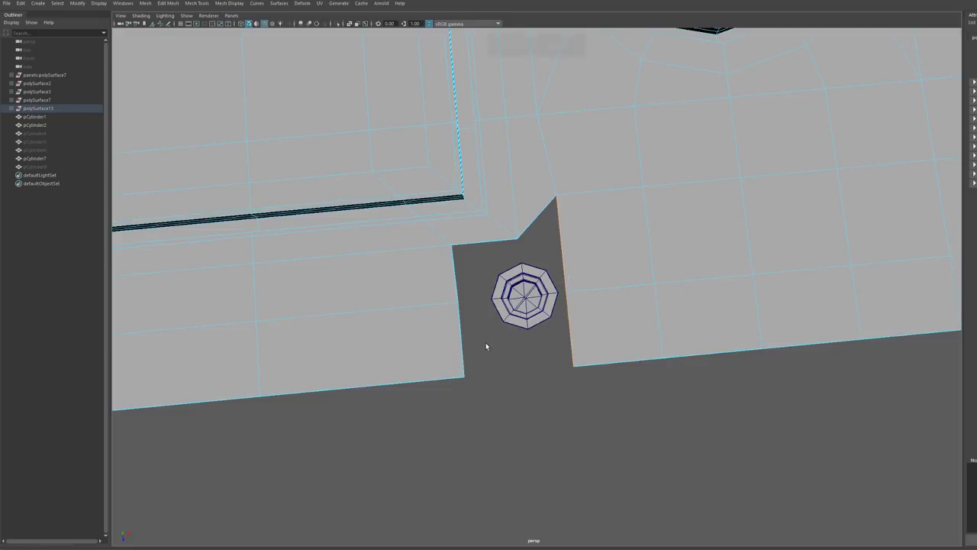
- Extrude the border edges of the bottom notch with an offset of 0.91 to add a strip of faces
click(573, 339)
key(ctrl+e)
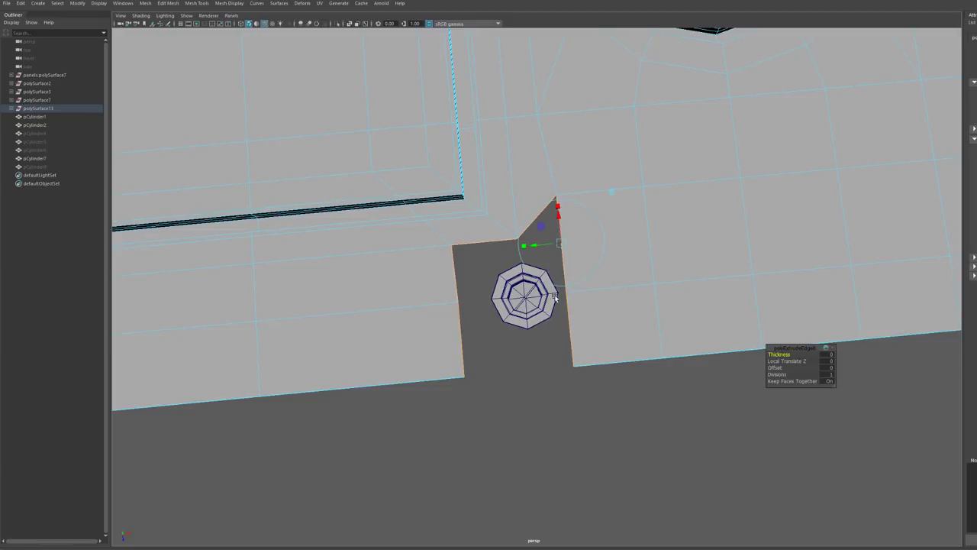
drag(769, 367, 812, 366)
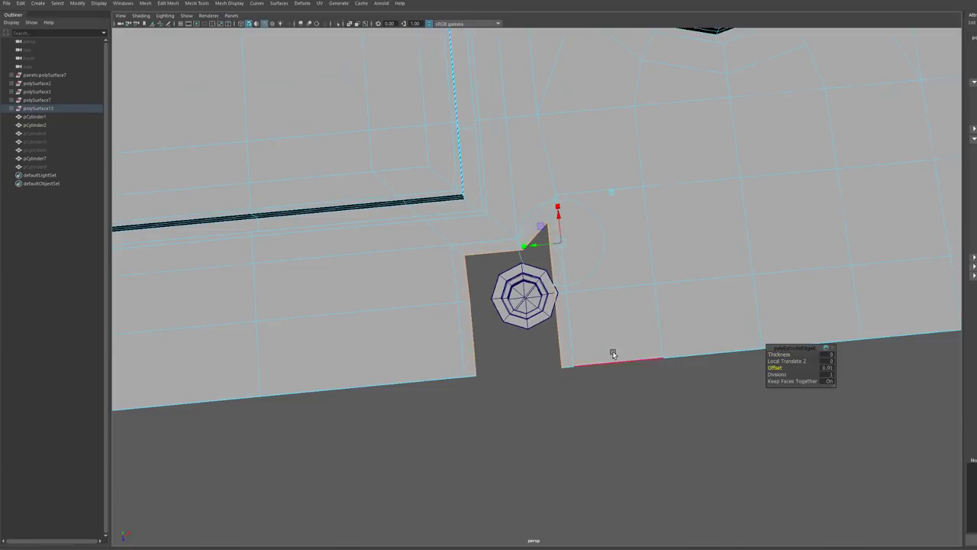
- Move the bottom notch's left-middle, upper-left, top and upper-right vertices onto the matching outer corners of the disc
scroll(535, 324, up, 4)
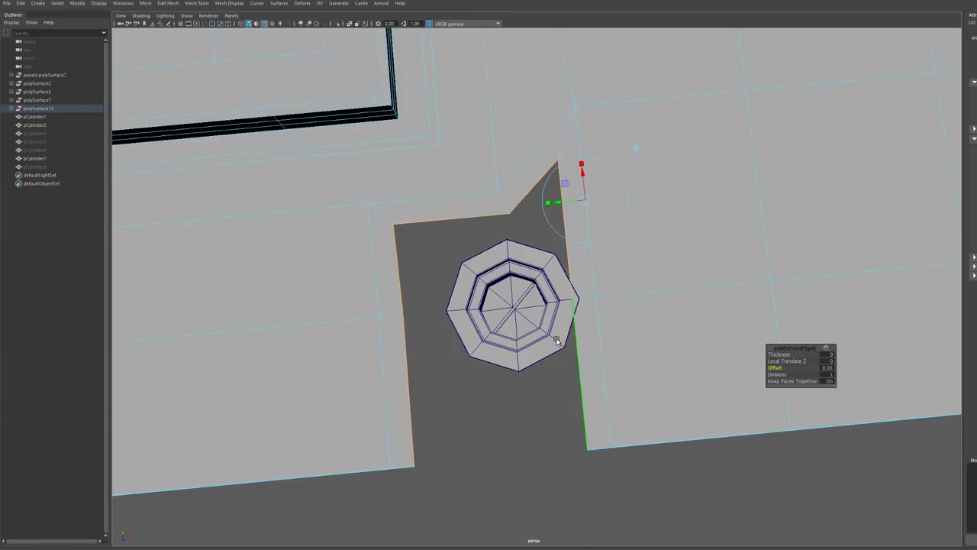
alt+middle_drag(556, 340, 574, 331)
key(F9)
click(422, 305)
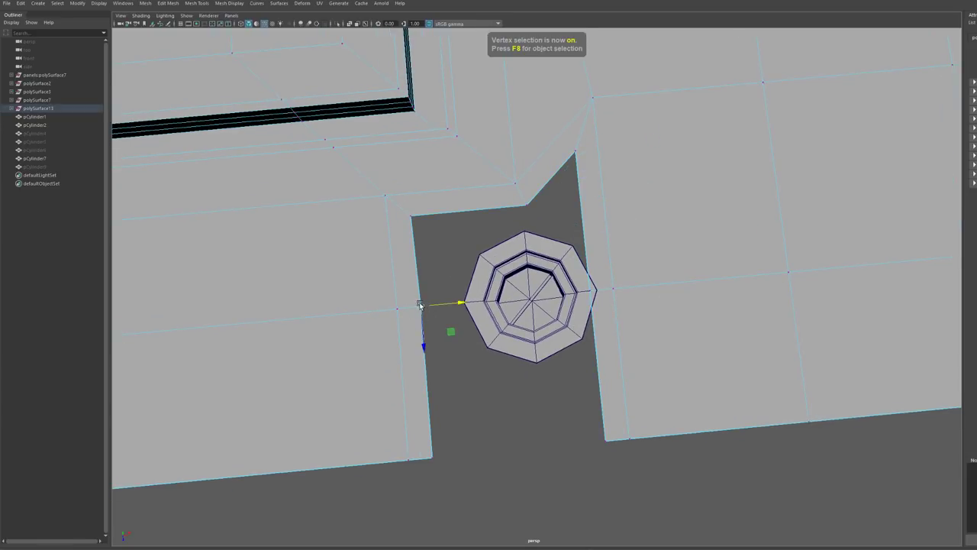
drag(421, 305, 463, 301)
click(411, 215)
drag(411, 215, 463, 240)
click(527, 205)
drag(527, 205, 525, 230)
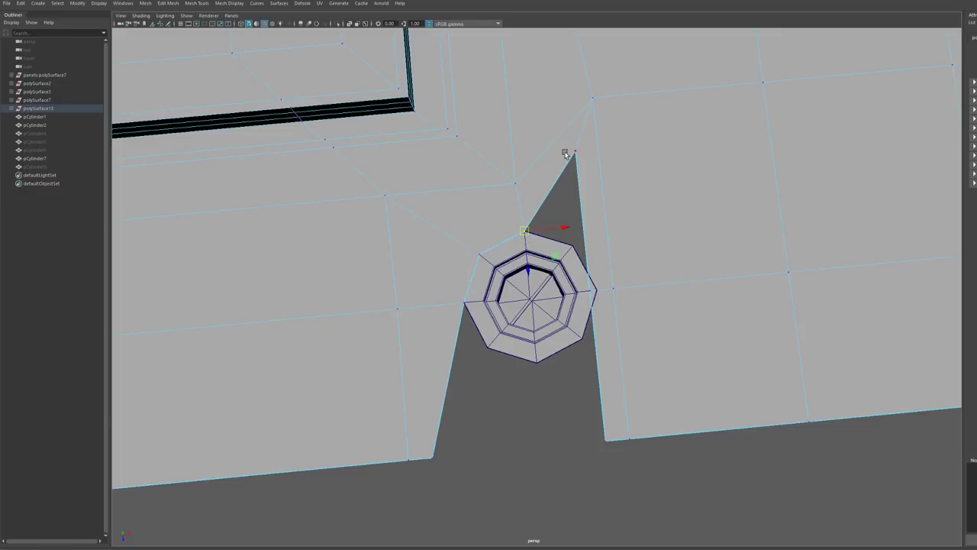
click(574, 152)
drag(575, 152, 573, 244)
- Fit the bottom notch's right-middle, lower-right and lower-left vertices to the matching outer corners of the disc
click(594, 294)
drag(593, 293, 597, 290)
click(607, 441)
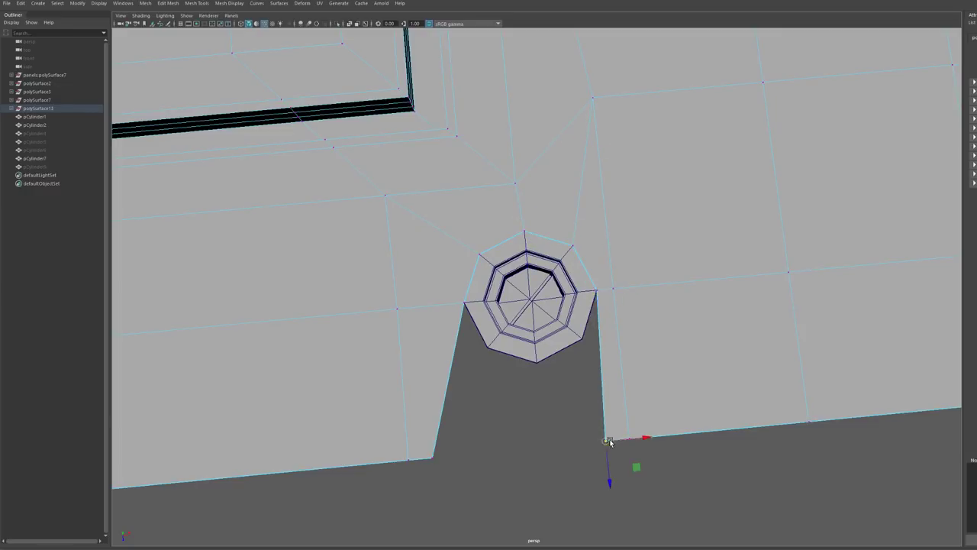
drag(608, 441, 582, 339)
click(434, 457)
drag(434, 457, 489, 359)
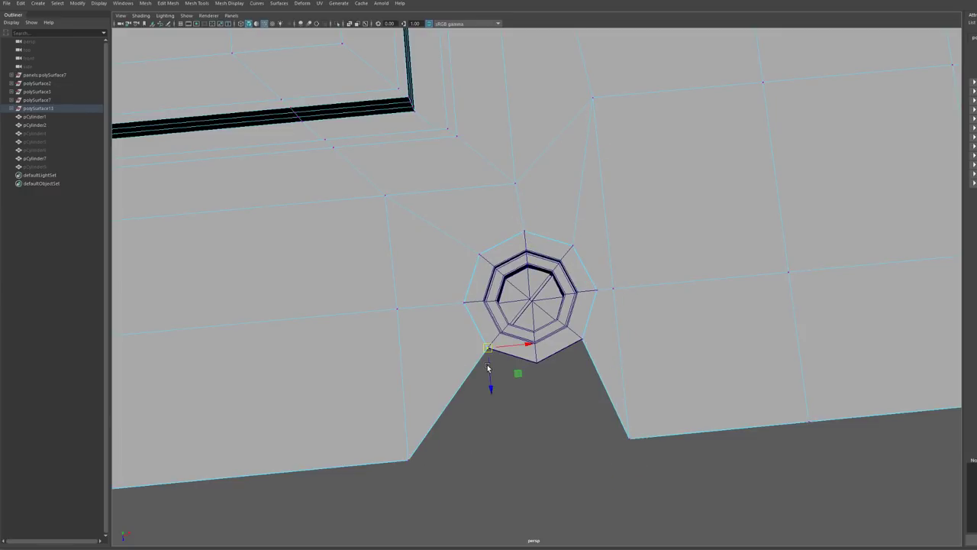
- Bridge the two open edges below the disc with 1 division to close the notch along the bottom border
key(F10)
click(460, 389)
shift+click(599, 372)
shift+right_click(599, 371)
shift+right_drag(599, 372, 585, 471)
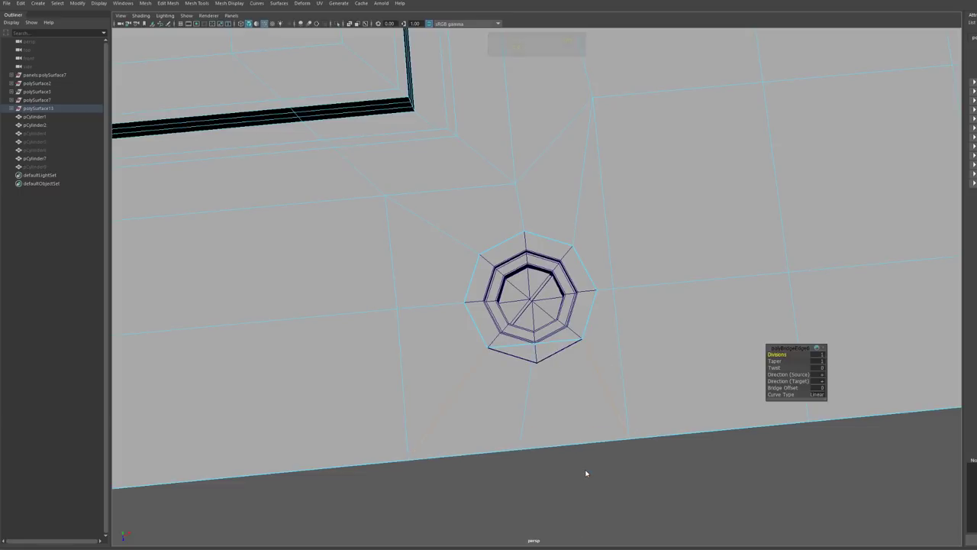
- Place the new bridge's inner middle vertex on the disc's bottom corner and line up the border vertex below it
key(F9)
drag(516, 332, 535, 374)
key(w)
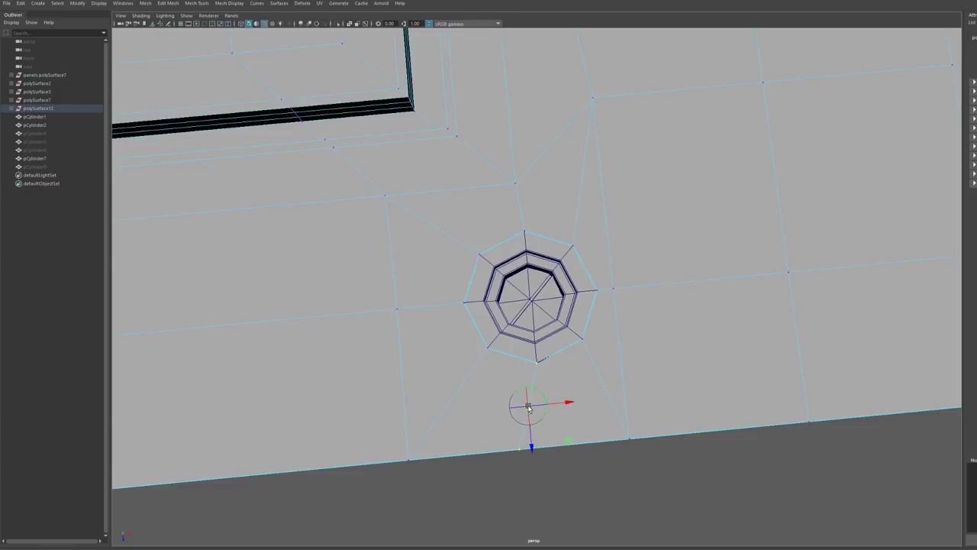
drag(528, 408, 539, 359)
scroll(622, 332, down, 5)
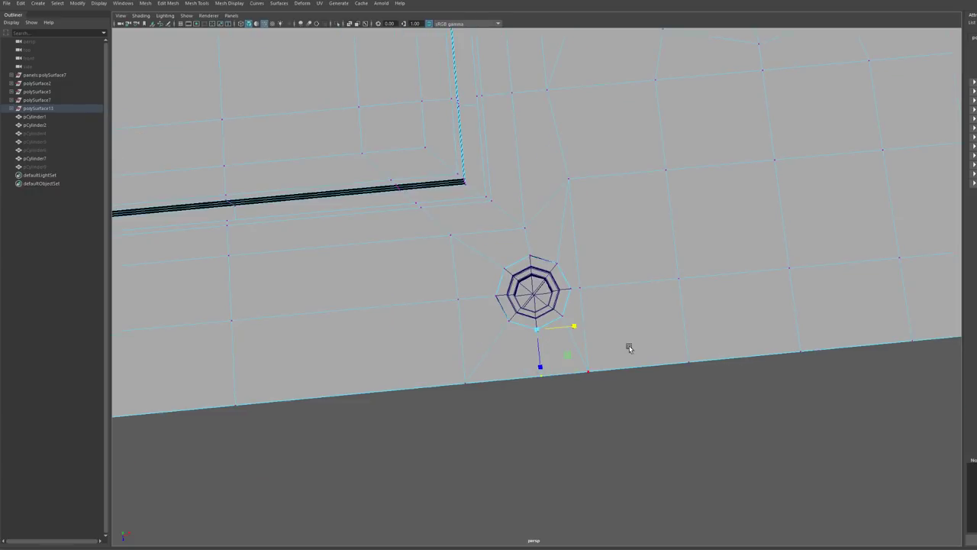
- Shift the column of panel vertices just right of the bottom-border disc slightly to the right
alt+middle_drag(657, 273, 585, 302)
key(F9)
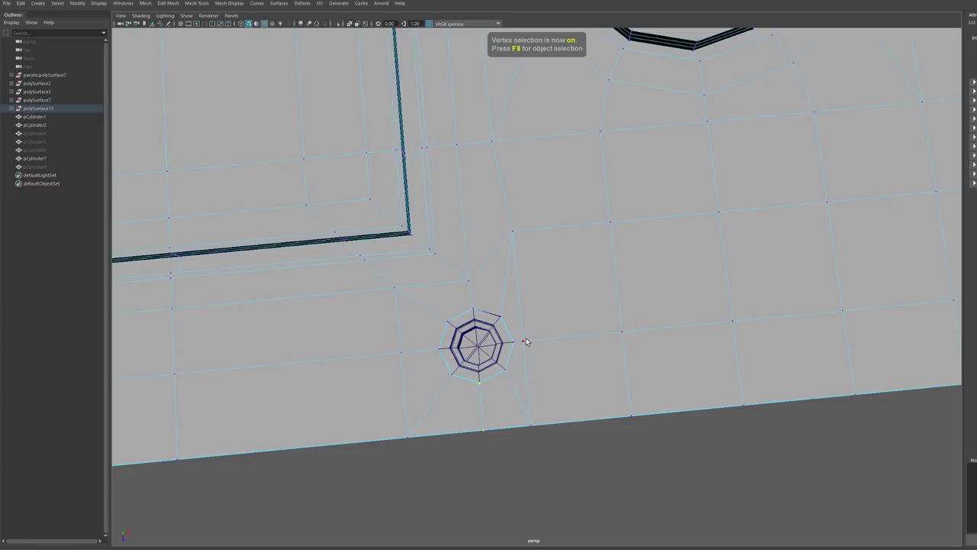
key(w)
drag(562, 324, 572, 323)
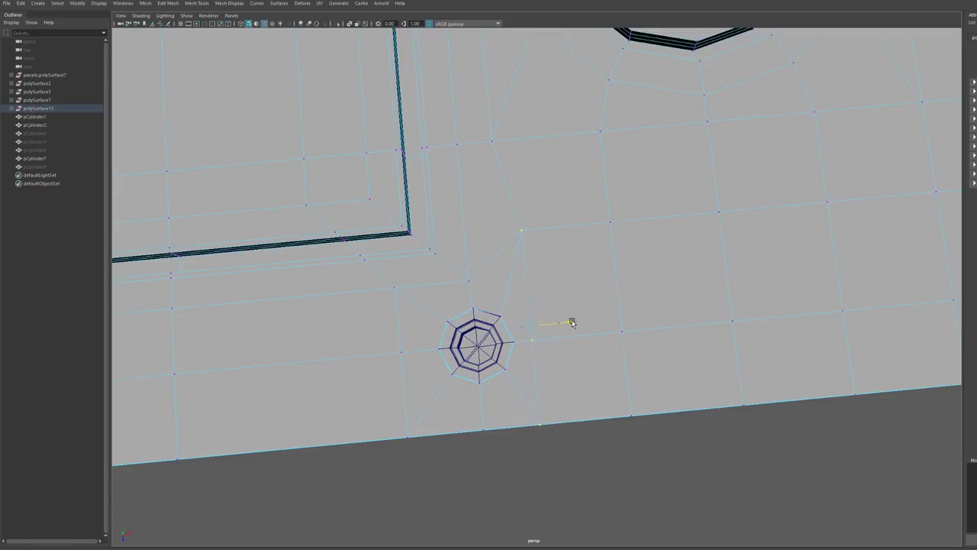
- Convert the three instanced bolt discs along the panel's left and bottom borders to regular objects
scroll(535, 359, down, 5)
scroll(585, 305, up, 2)
key(F8)
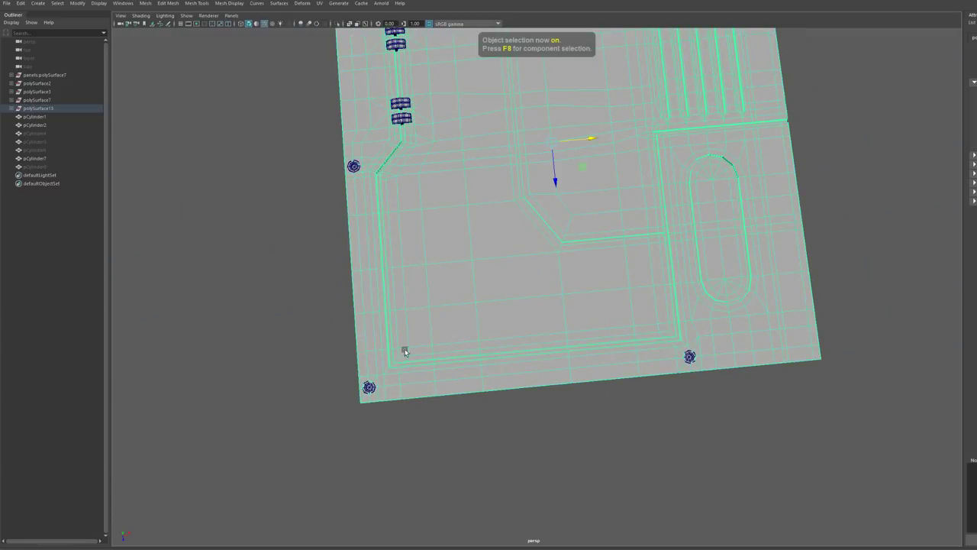
click(368, 387)
shift+click(354, 167)
shift+click(690, 357)
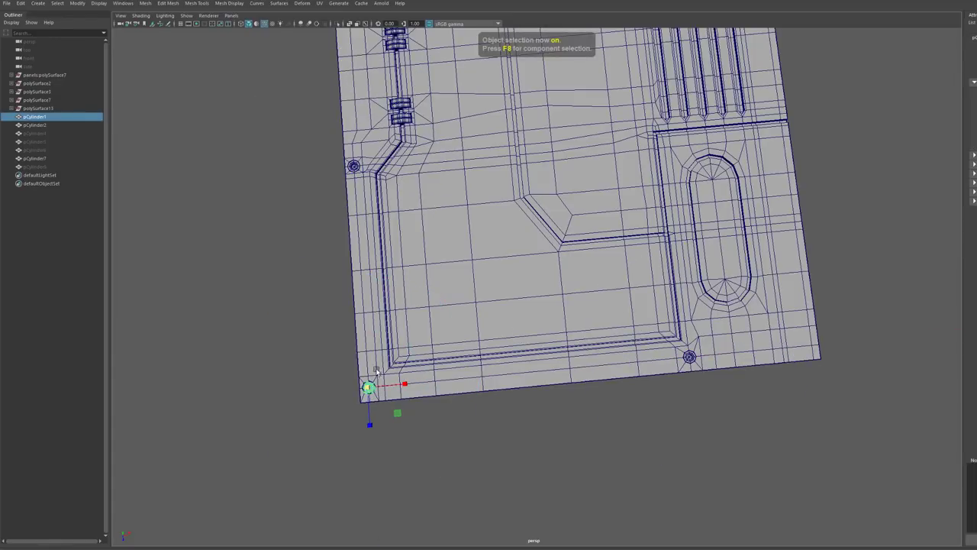
scroll(376, 371, up, 3)
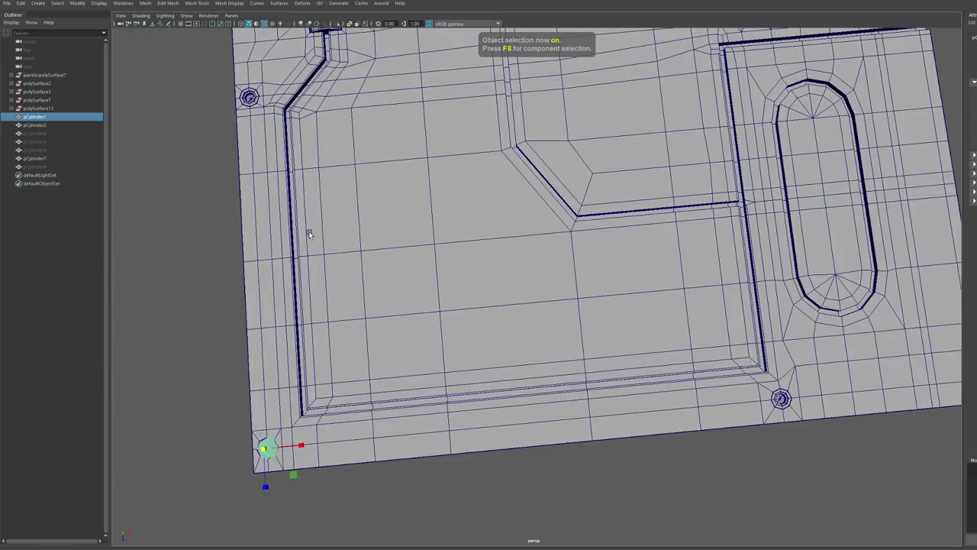
click(78, 4)
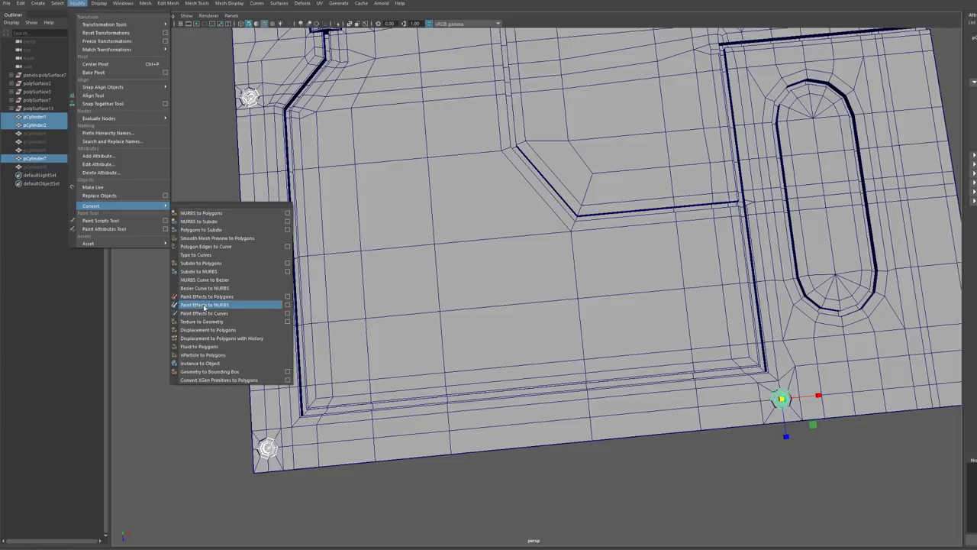
click(199, 363)
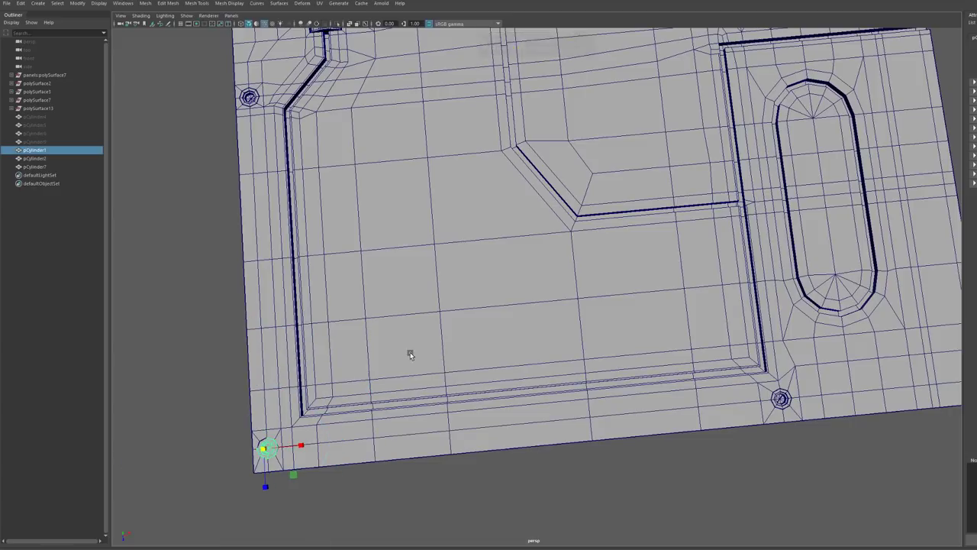
- Combine the three bolt discs and the surrounding panel into one mesh and switch to editing its vertices
shift+click(783, 408)
shift+click(696, 425)
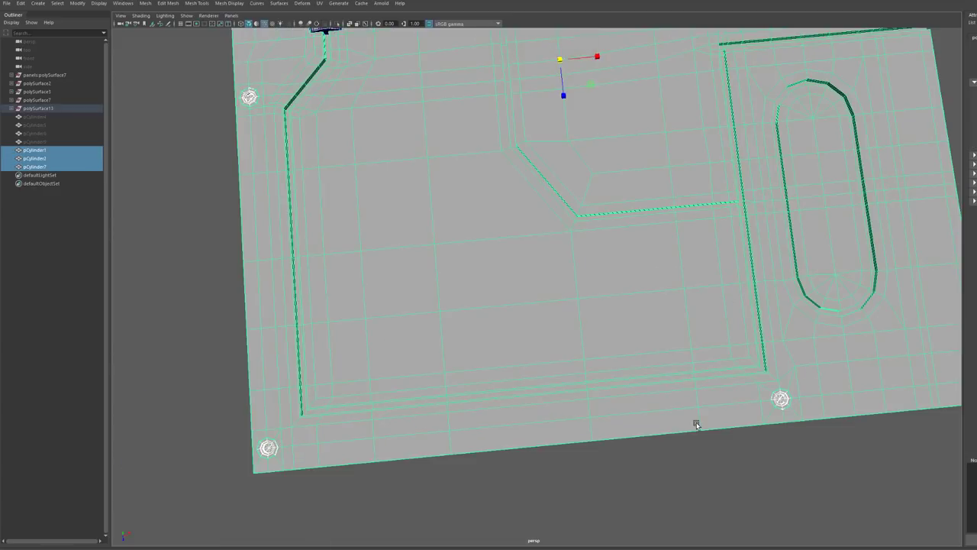
key(F8)
scroll(811, 451, down, 3)
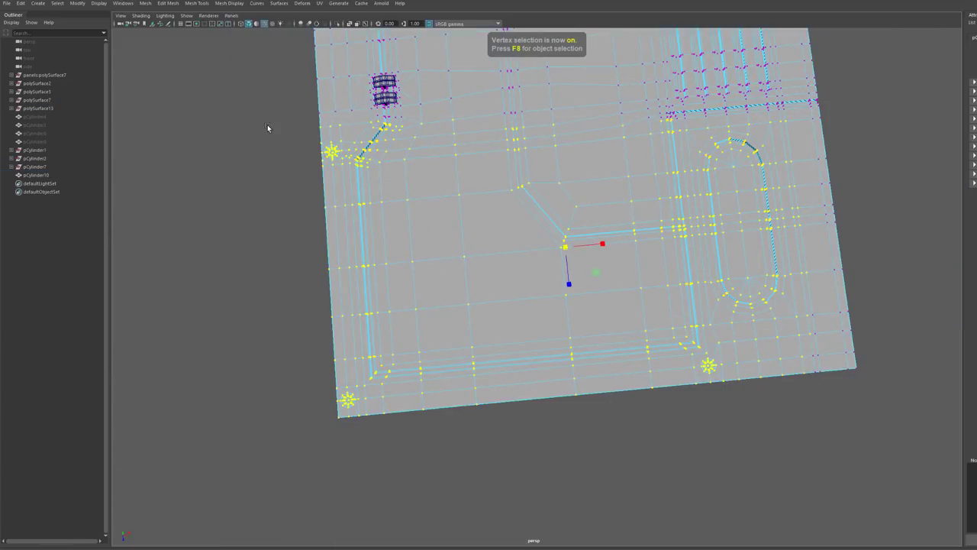
- Clear the vertex selection and check the joins between the bolt discs and the surrounding topology on the combined panel
click(267, 124)
scroll(770, 392, up, 3)
scroll(445, 284, up, 8)
alt+middle_drag(744, 390, 599, 290)
scroll(599, 290, down, 4)
scroll(598, 290, down, 6)
click(724, 225)
mouse_move(639, 310)
alt+mouse_down()
mouse_move(644, 304)
mouse_move(638, 309)
alt+mouse_up()
alt+middle_drag(515, 308, 547, 319)
scroll(548, 318, up, 3)
mouse_move(547, 318)
alt+mouse_down()
mouse_move(544, 308)
mouse_move(542, 327)
alt+mouse_up()
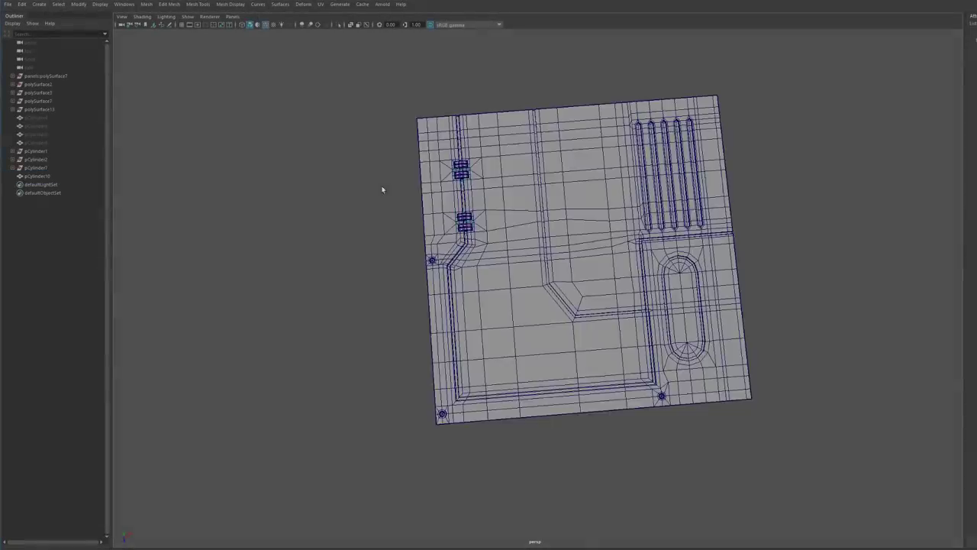
- Extrude the combined panel's outer border edges downward to give the panel a side wall
key(F8)
scroll(530, 313, down, 3)
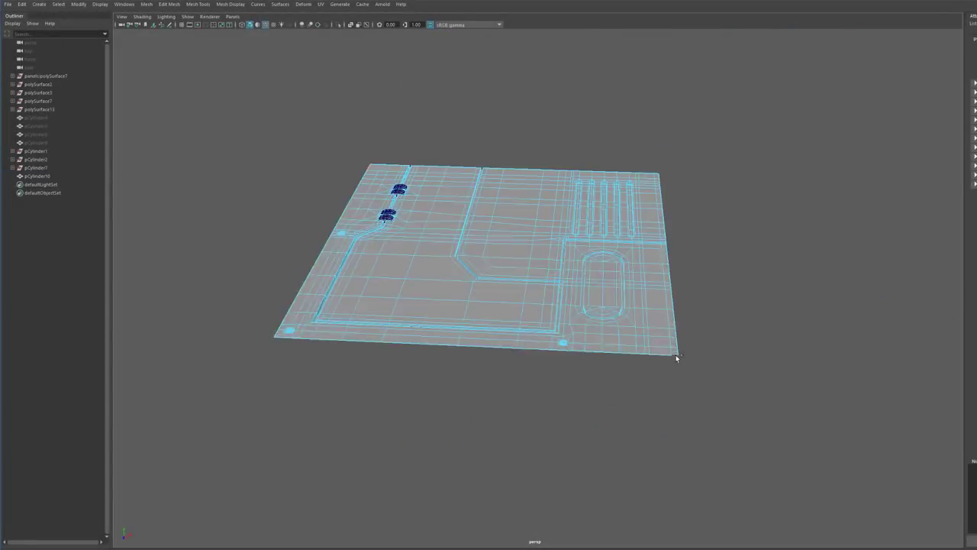
alt+drag(676, 355, 512, 393)
scroll(459, 394, up, 4)
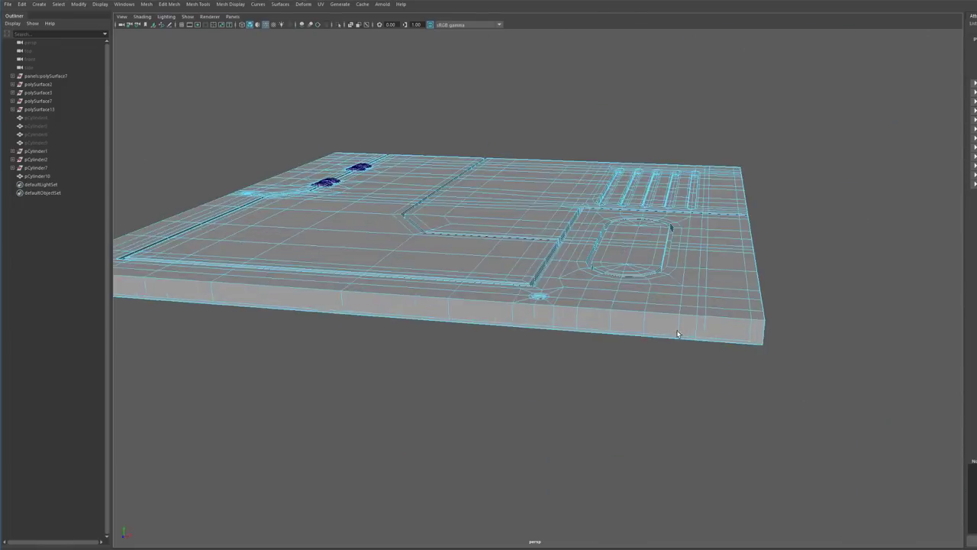
- Add a deeper base wall below the panel's side lip and mirror the quarter panel into a full square block
alt+drag(672, 224, 516, 254)
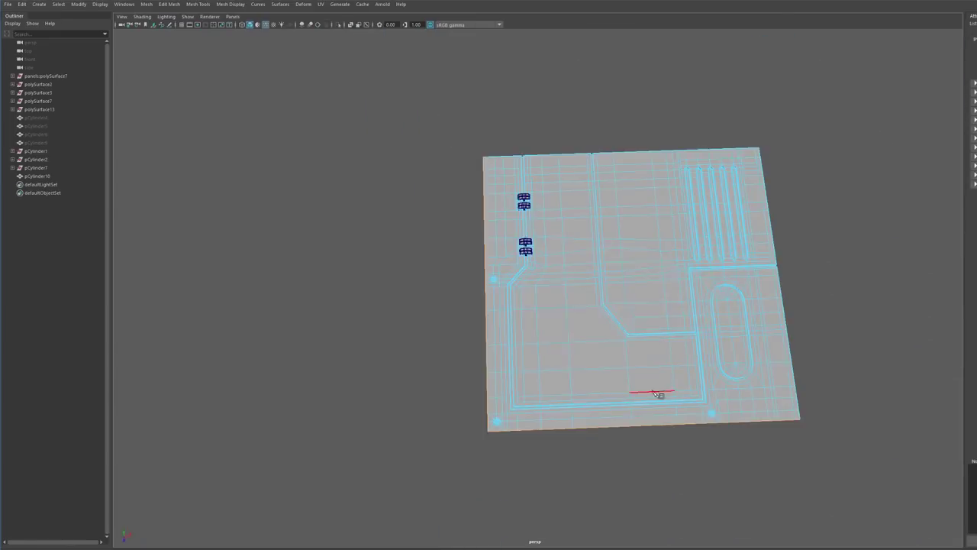
key(F9)
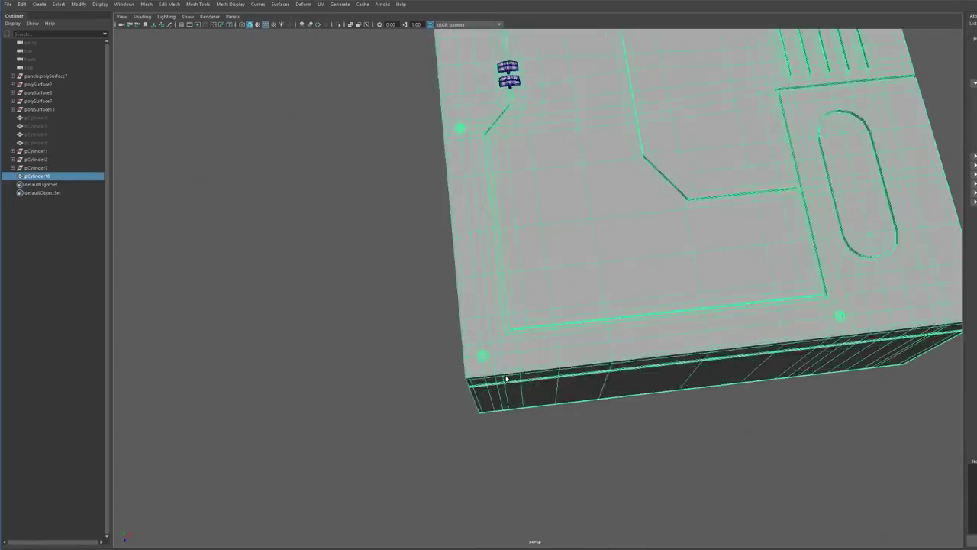
alt+drag(617, 338, 558, 324)
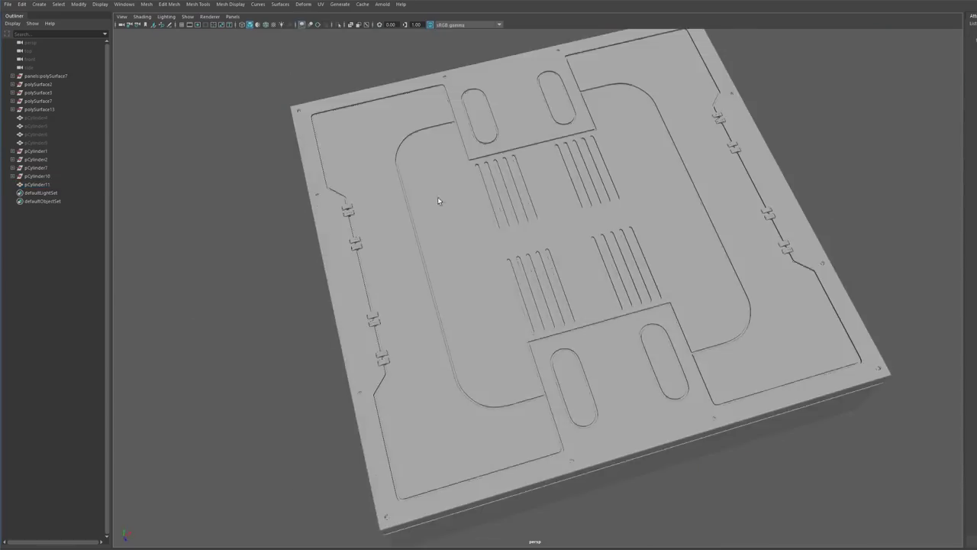
- Inspect the smoothed full block's top and sides, with wireframe shown over the shading to review its edge flow
alt+drag(436, 196, 392, 375)
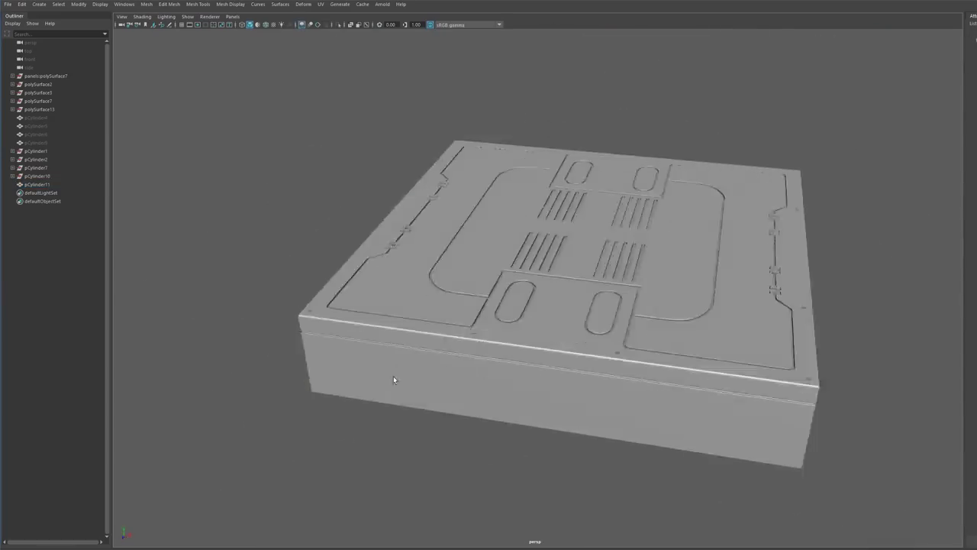
scroll(385, 405, up, 5)
scroll(378, 429, down, 6)
mouse_move(378, 428)
alt+mouse_down()
mouse_move(519, 437)
mouse_move(580, 370)
mouse_move(661, 385)
alt+mouse_up()
key(alt+5)
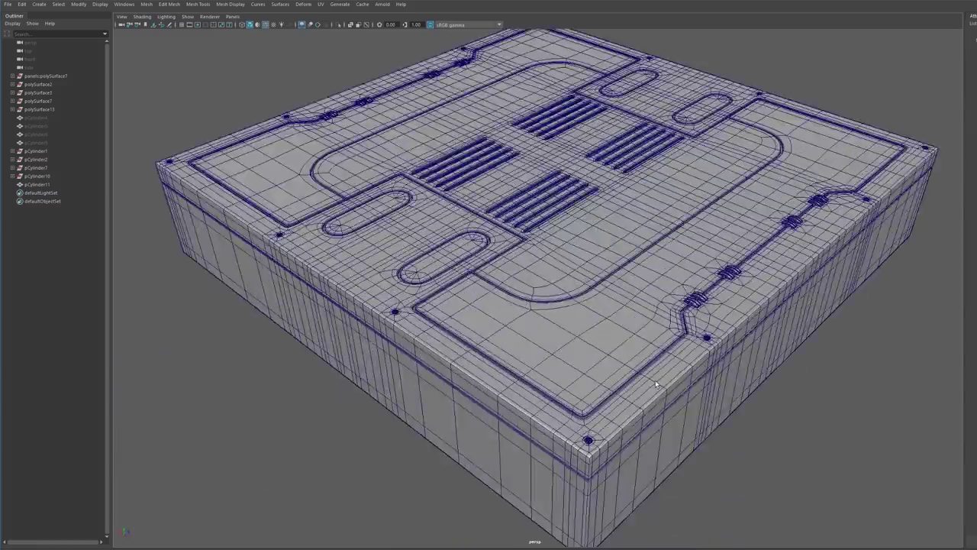
- Add a recessed groove along the centre seam, running between the two curved channels and separating the vent slot groups
scroll(611, 351, down, 2)
alt+middle_drag(585, 344, 537, 311)
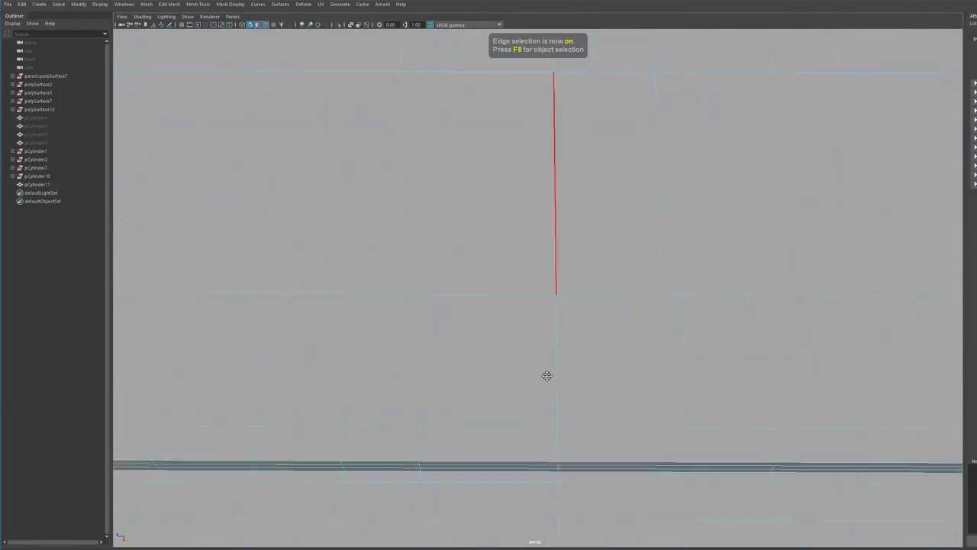
alt+middle_drag(548, 373, 637, 322)
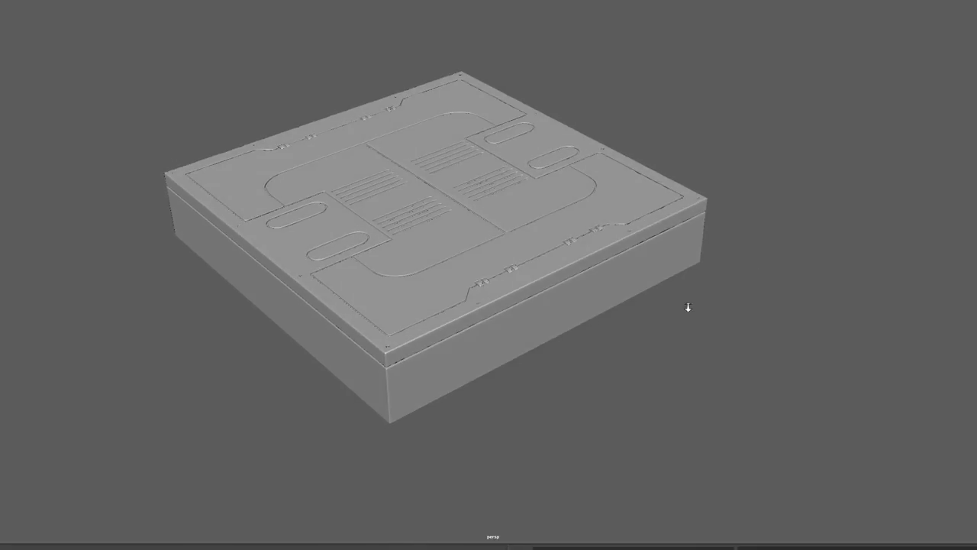
- Examine the smoothed panel's top face, following the centre groove, vent slots, pill-shaped channels and side clips
alt+drag(688, 307, 816, 306)
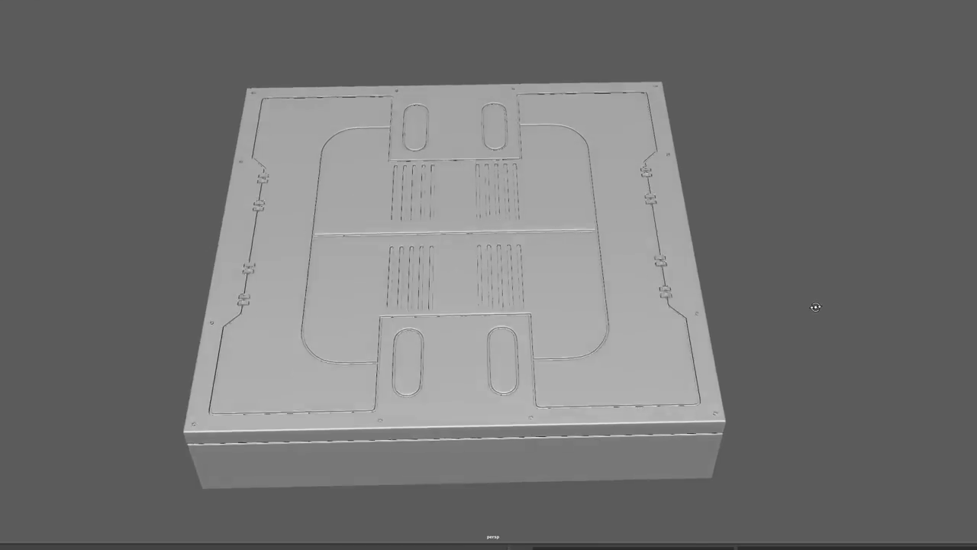
alt+right_drag(822, 311, 737, 278)
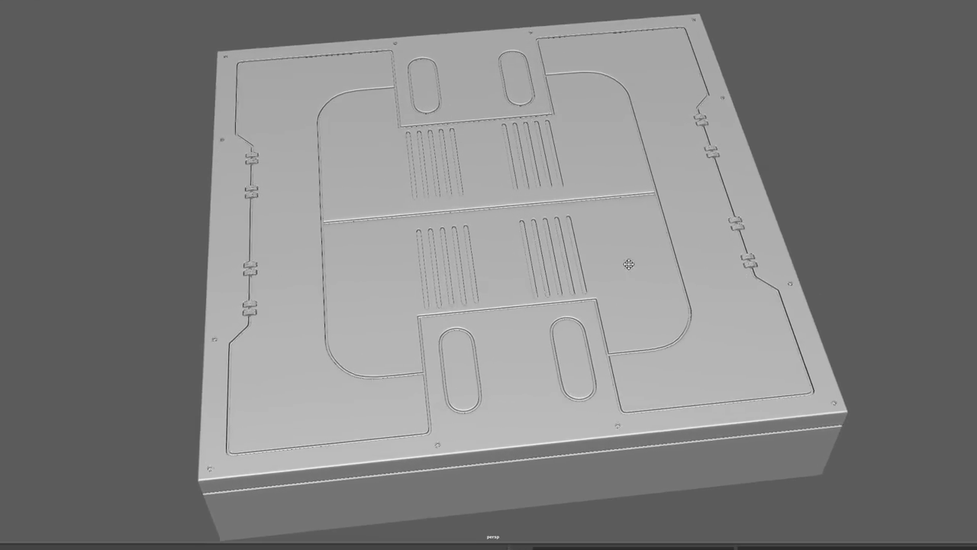
alt+middle_drag(628, 264, 646, 208)
alt+right_drag(645, 208, 751, 277)
alt+drag(750, 277, 681, 322)
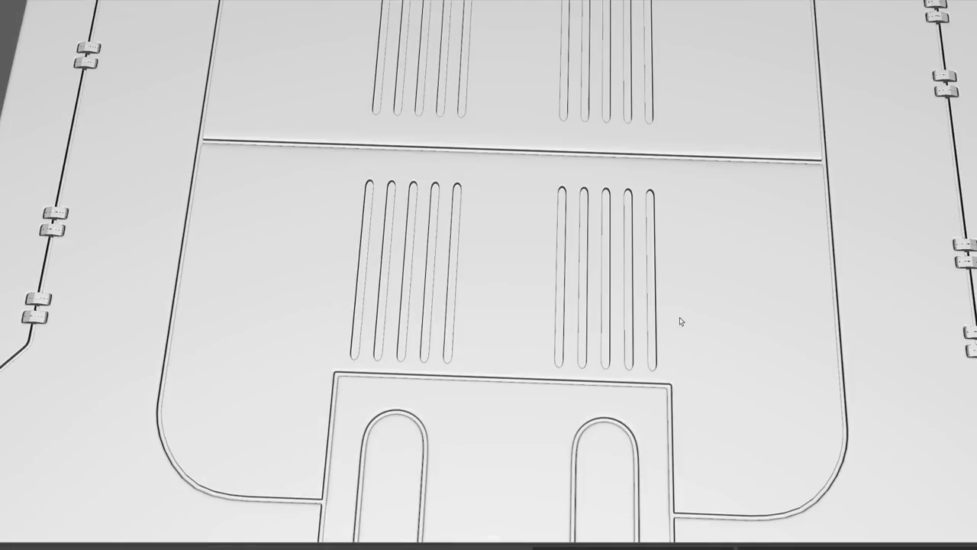
alt+middle_drag(681, 321, 641, 458)
alt+middle_drag(563, 266, 560, 442)
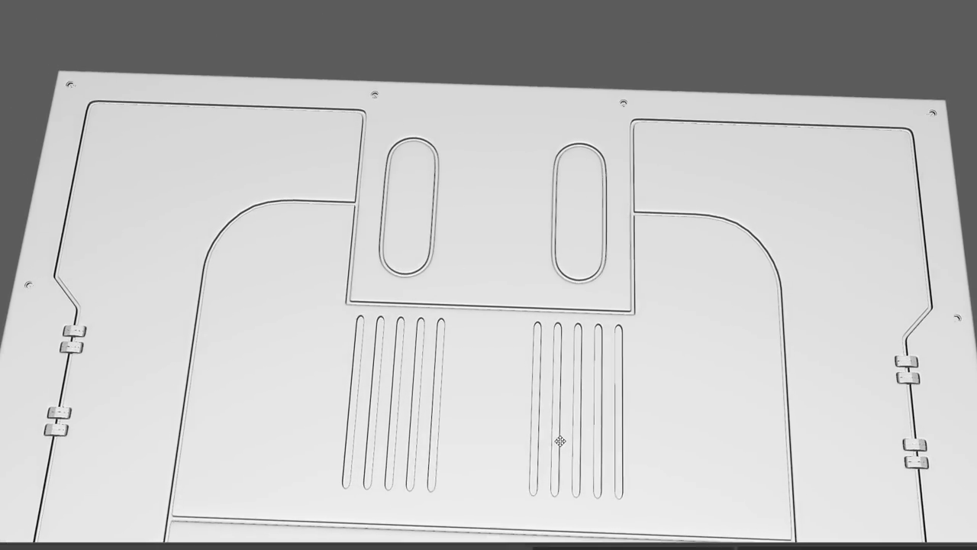
scroll(391, 398, down, 2)
alt+middle_drag(394, 412, 382, 264)
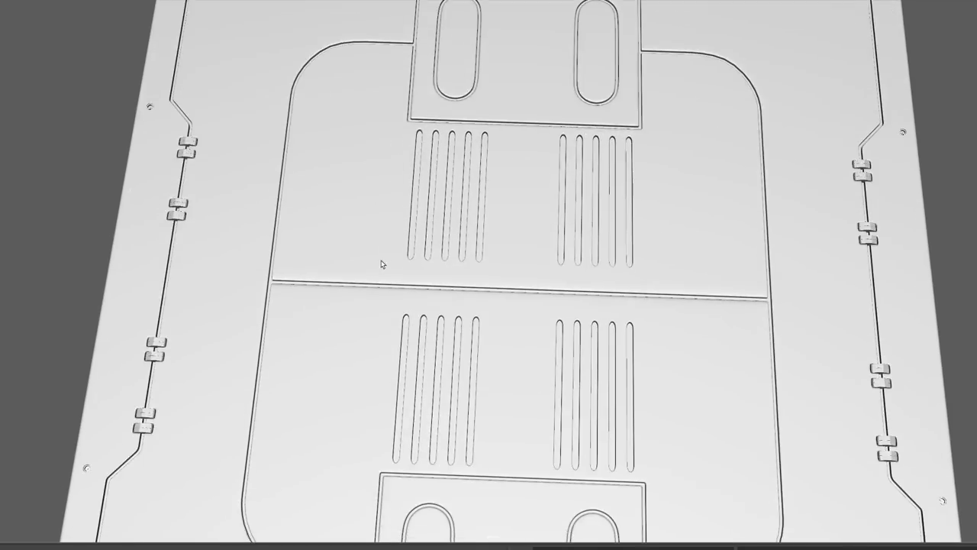
- Examine the panel's outer corner with its bolt recesses, side clips and the seam around the base
scroll(382, 264, down, 4)
alt+drag(381, 294, 462, 349)
scroll(463, 336, up, 4)
alt+middle_drag(466, 314, 418, 217)
scroll(419, 217, up, 3)
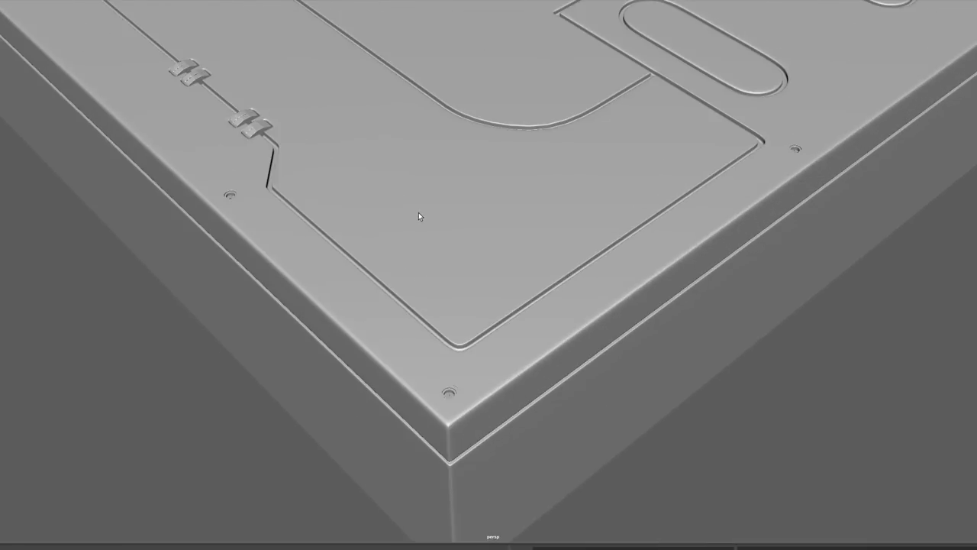
alt+drag(388, 218, 432, 191)
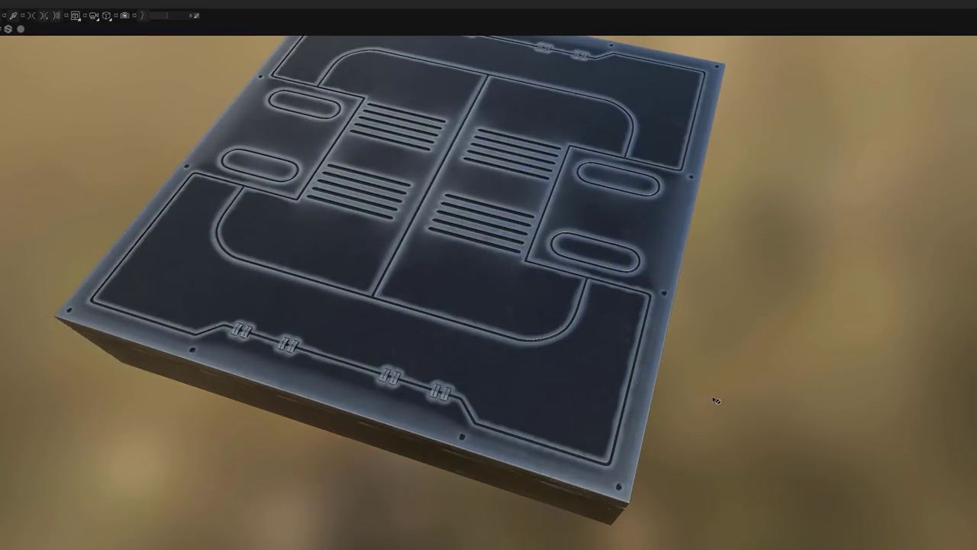
- Switch to Substance Painter, rotate the environment lighting and examine the vent area of the textured panel
shift+right_drag(717, 400, 587, 427)
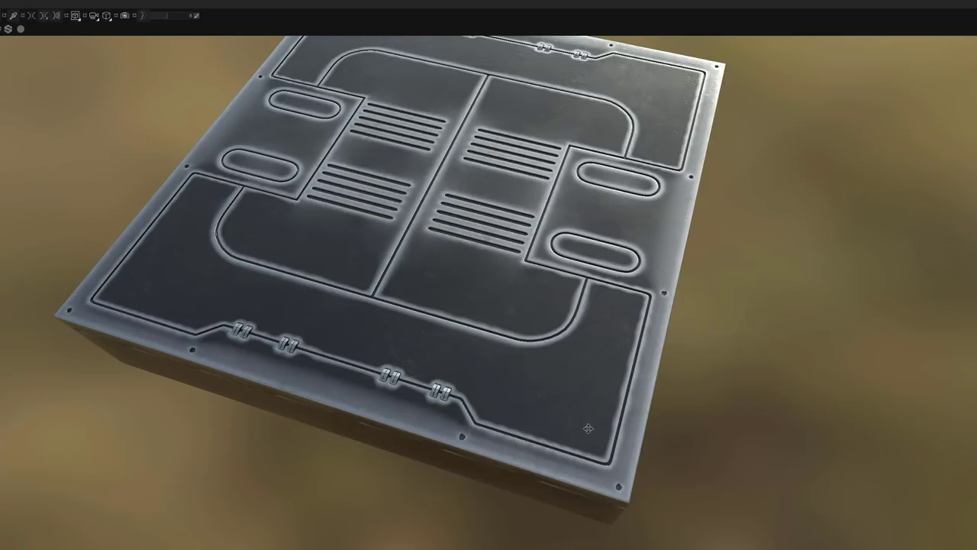
alt+middle_drag(585, 424, 593, 448)
alt+drag(593, 447, 372, 382)
alt+right_drag(372, 382, 687, 342)
alt+middle_drag(649, 367, 553, 495)
alt+middle_drag(597, 338, 576, 388)
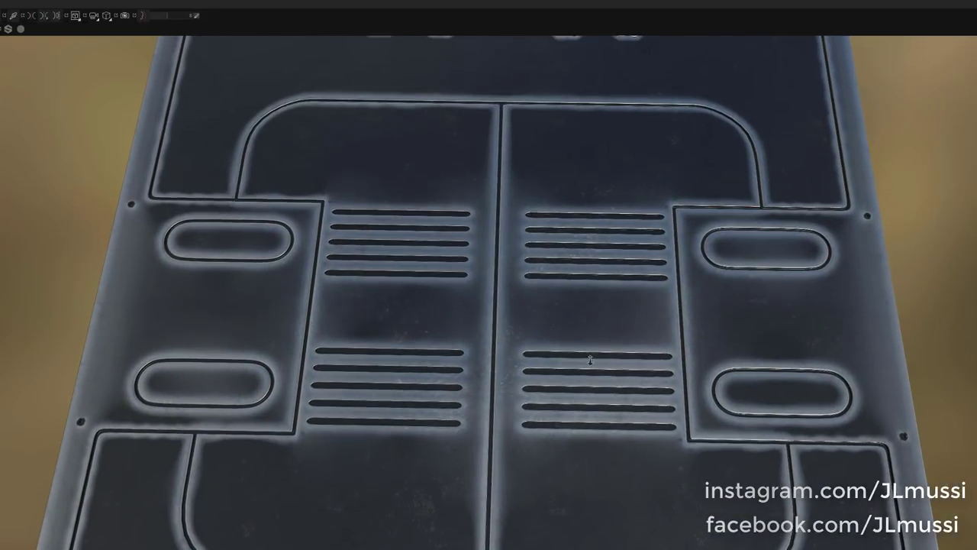
- Examine the whole textured panel from above and from a low angle, including its worn edges and side walls
alt+right_drag(589, 360, 453, 368)
alt+drag(454, 369, 438, 361)
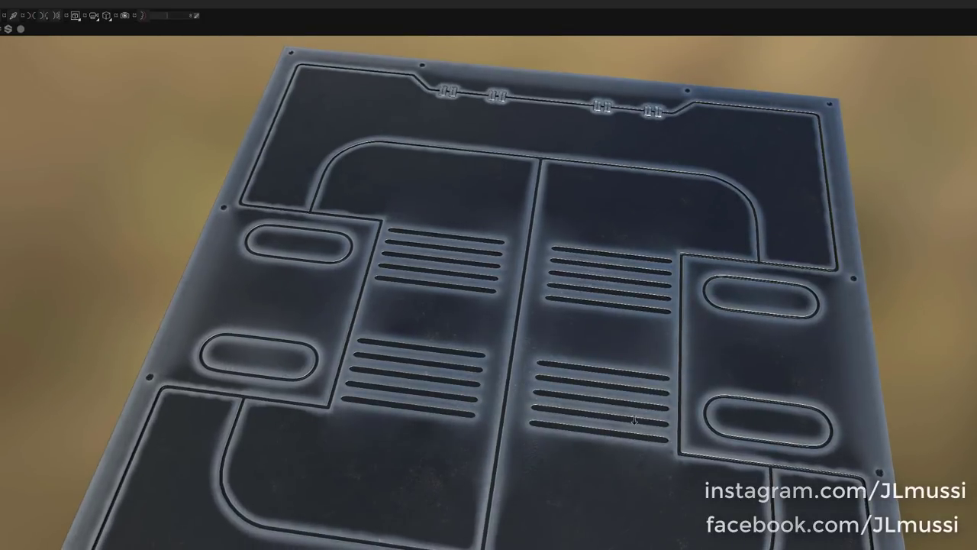
alt+right_drag(634, 420, 191, 459)
alt+middle_drag(445, 407, 388, 294)
alt+drag(519, 430, 456, 342)
alt+middle_drag(484, 399, 447, 327)
alt+drag(640, 461, 636, 408)
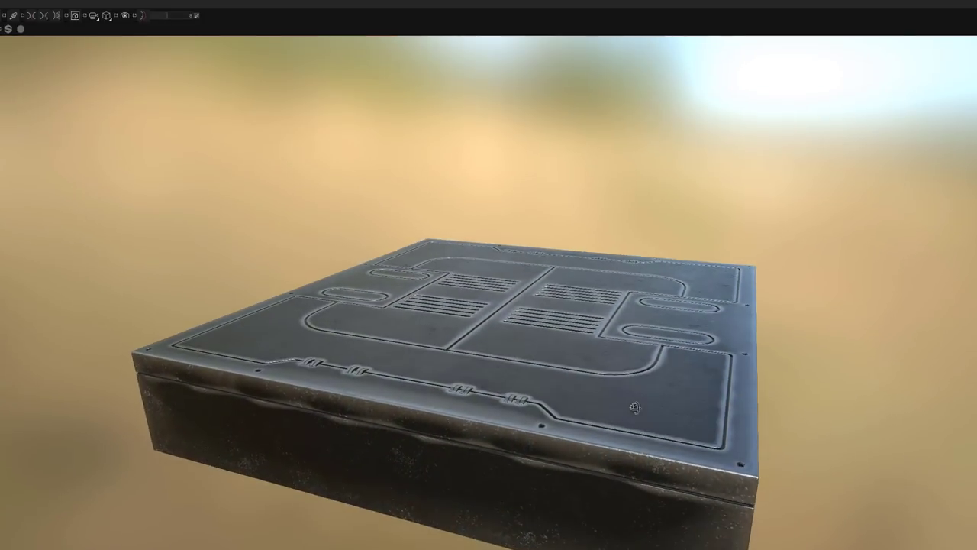
- Rotate the environment lighting again and check how the textured panel's surface and bolt recesses catch the light
shift+right_drag(587, 375, 465, 371)
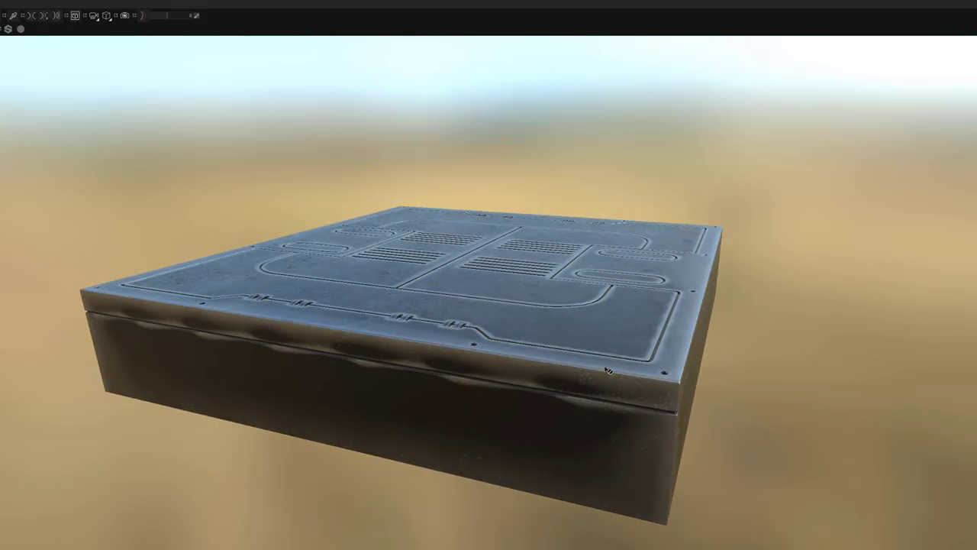
alt+drag(598, 362, 674, 412)
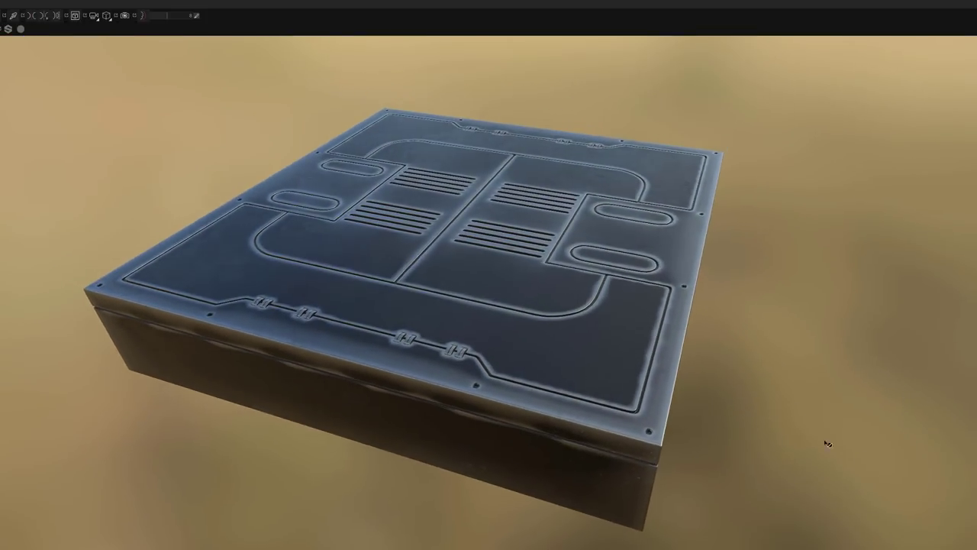
drag(827, 443, 807, 457)
drag(819, 408, 824, 397)
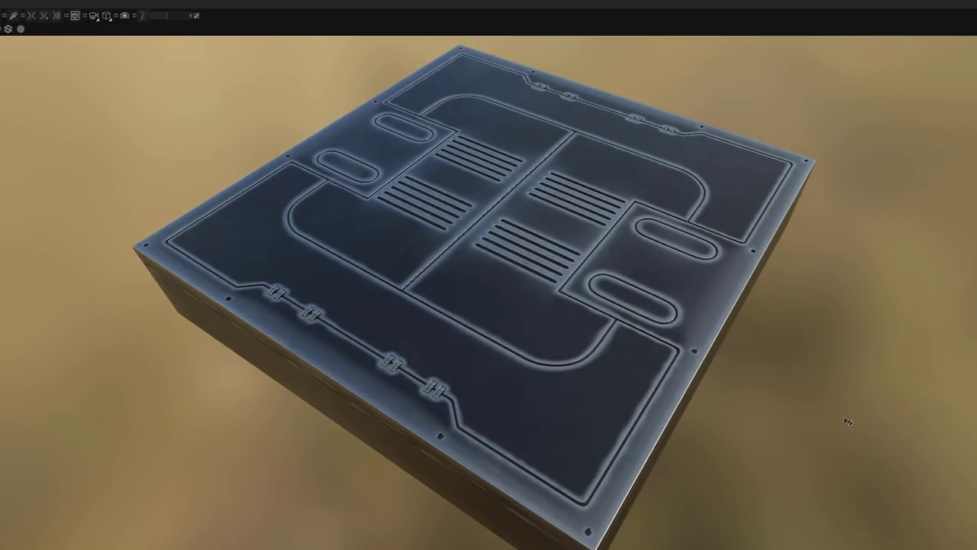
drag(803, 432, 891, 418)
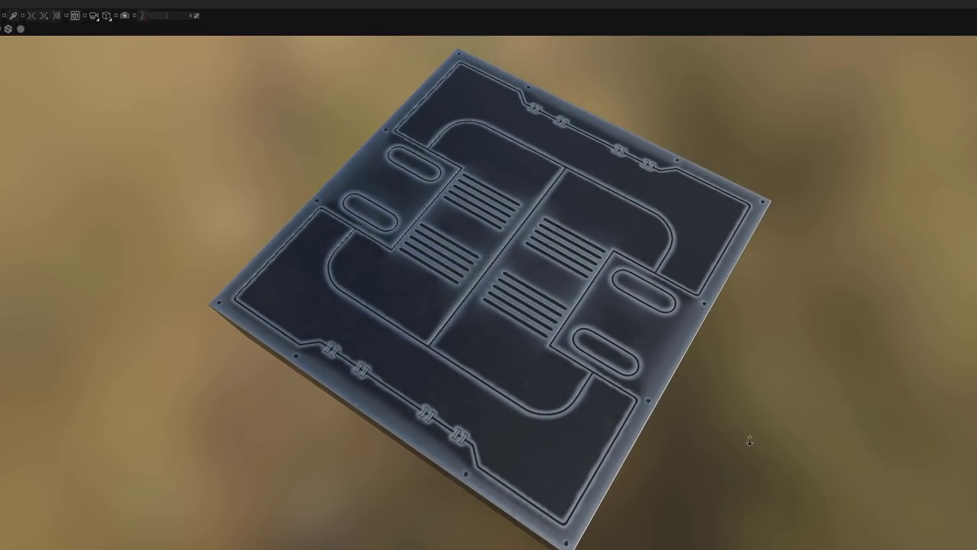